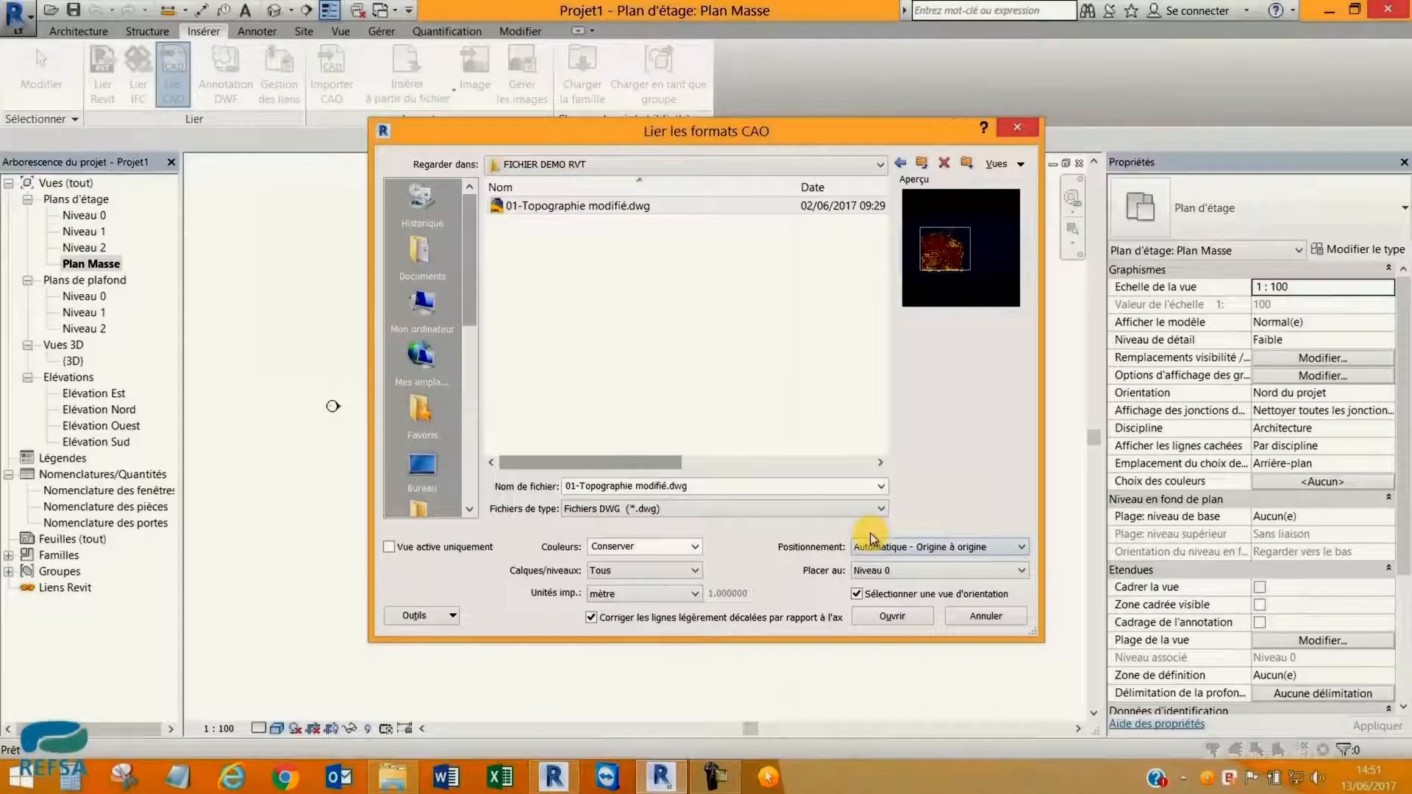
Link 01-Topographie modifié.dwg into the Plan Masse view with Automatique - Origine à origine positioning at Niveau 0.
left_click(892, 616)
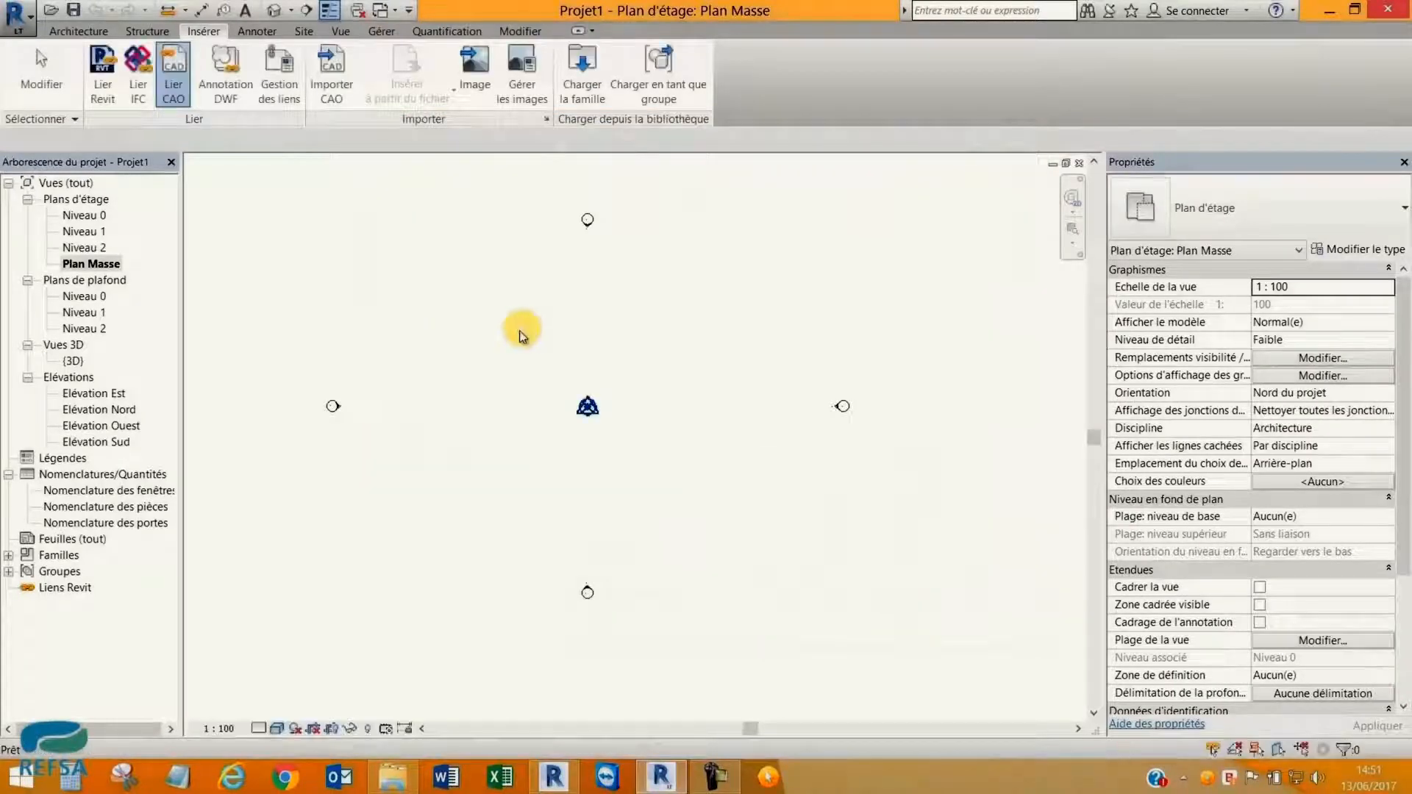
scroll(512, 319, "down", 6)
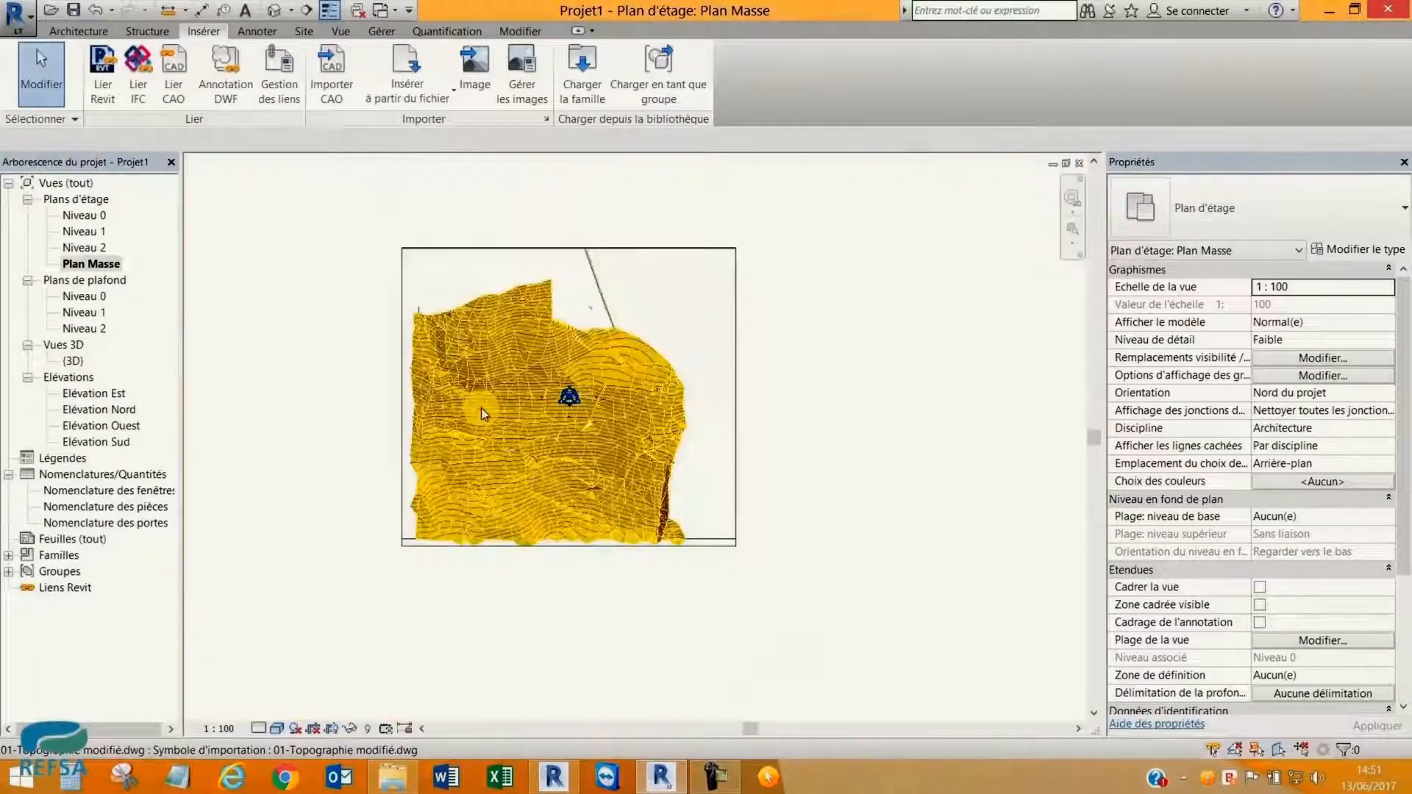
scroll(607, 316, "up", 1)
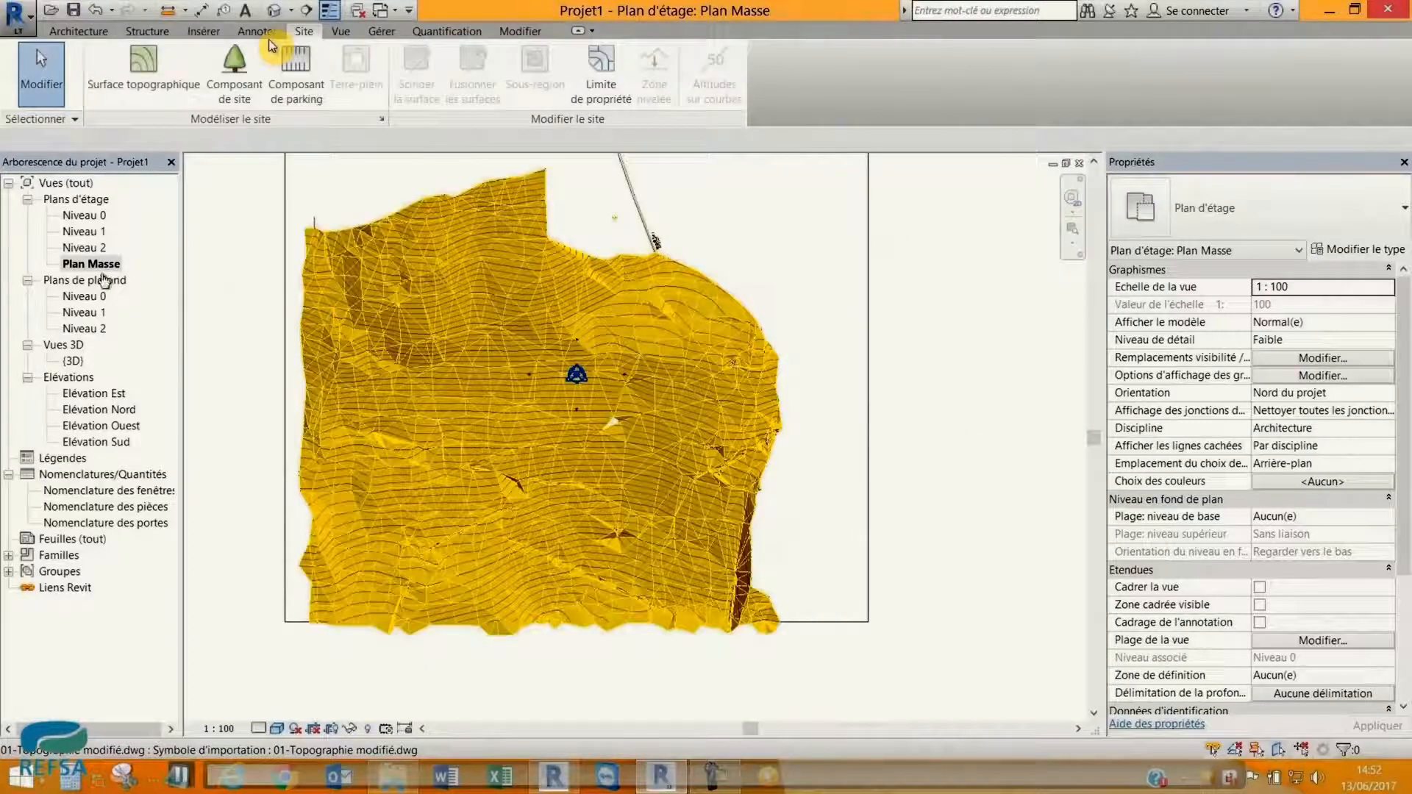
Create a topographic surface from the linked DWG, taking points only from the layers Courbes 1m and Courbes 5m.
left_click(143, 70)
left_click(1120, 65)
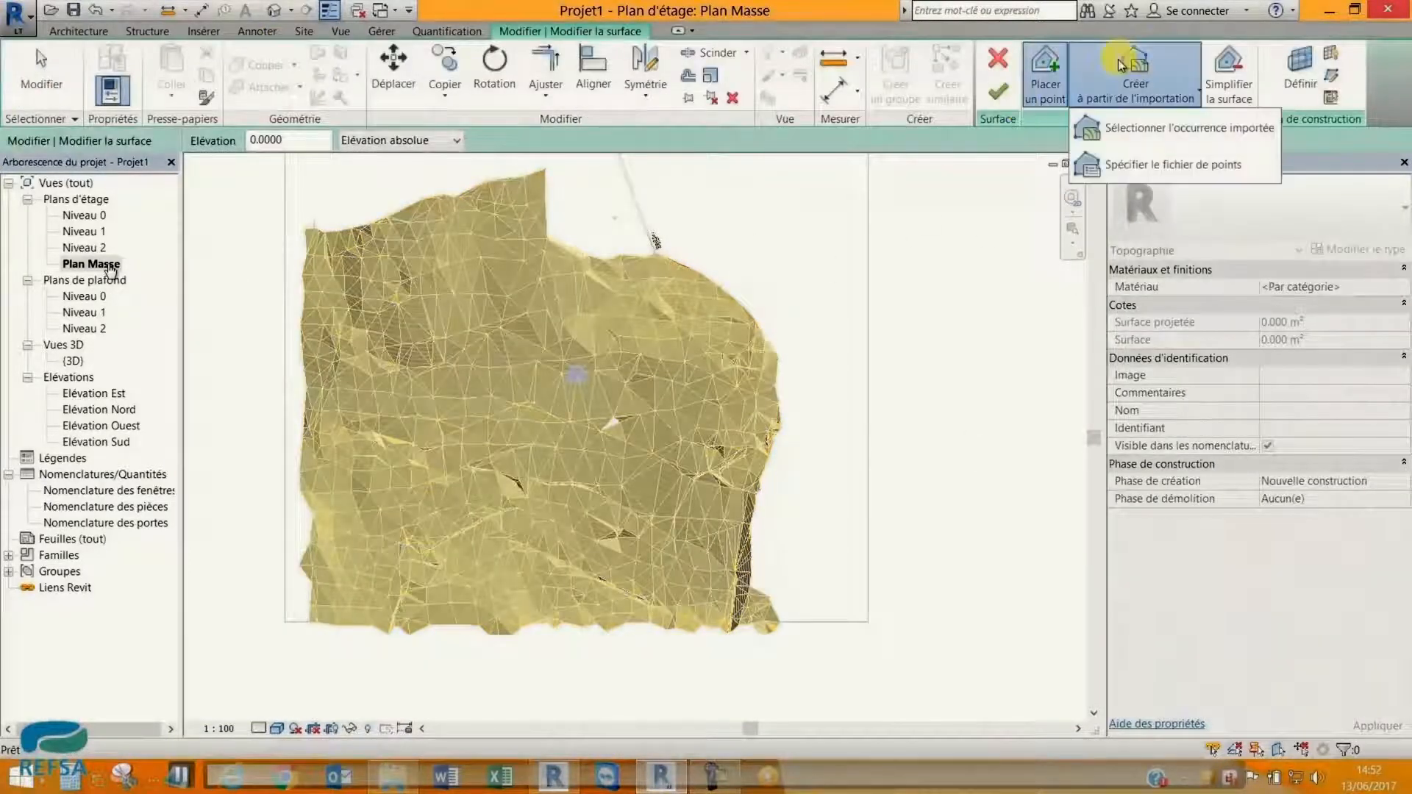
left_click(1123, 127)
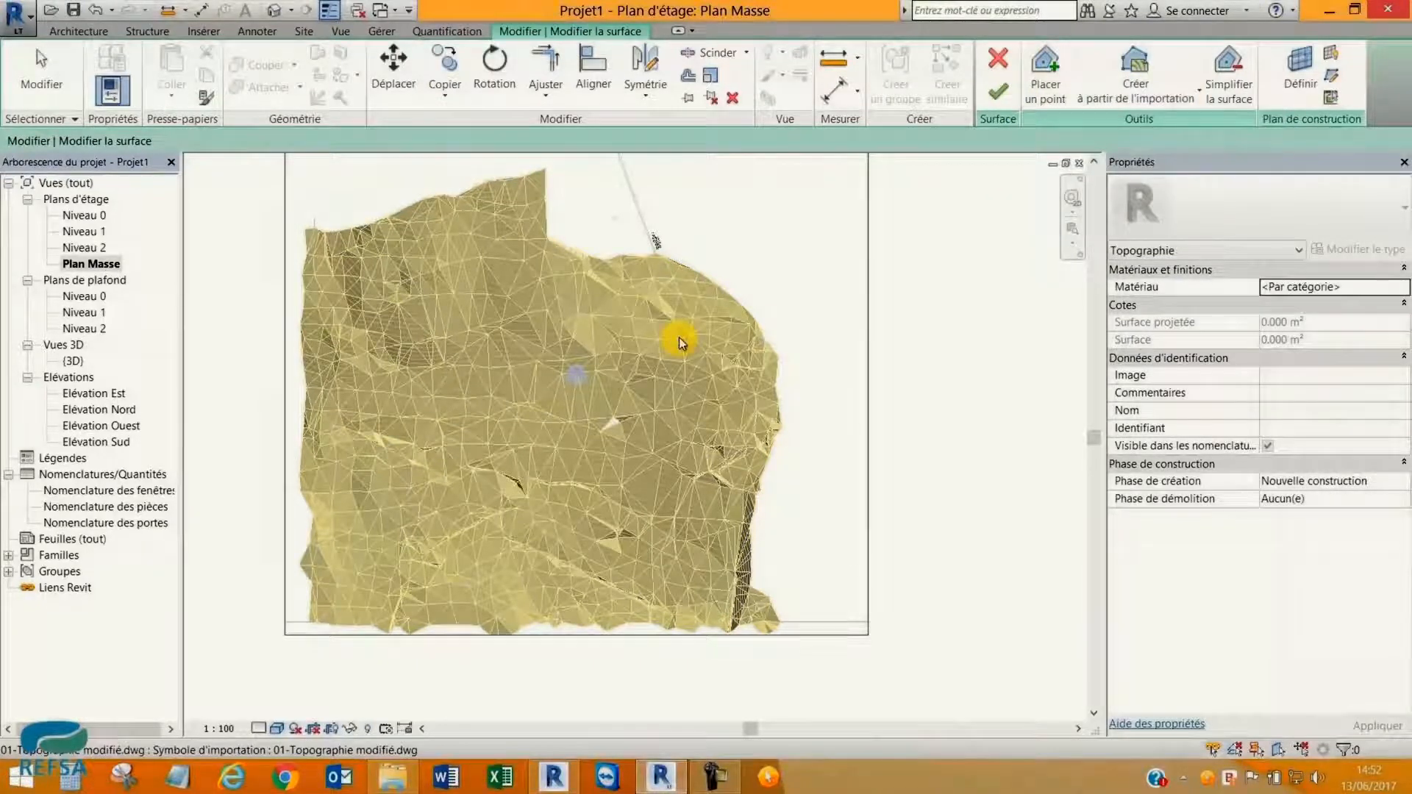
left_click(678, 337)
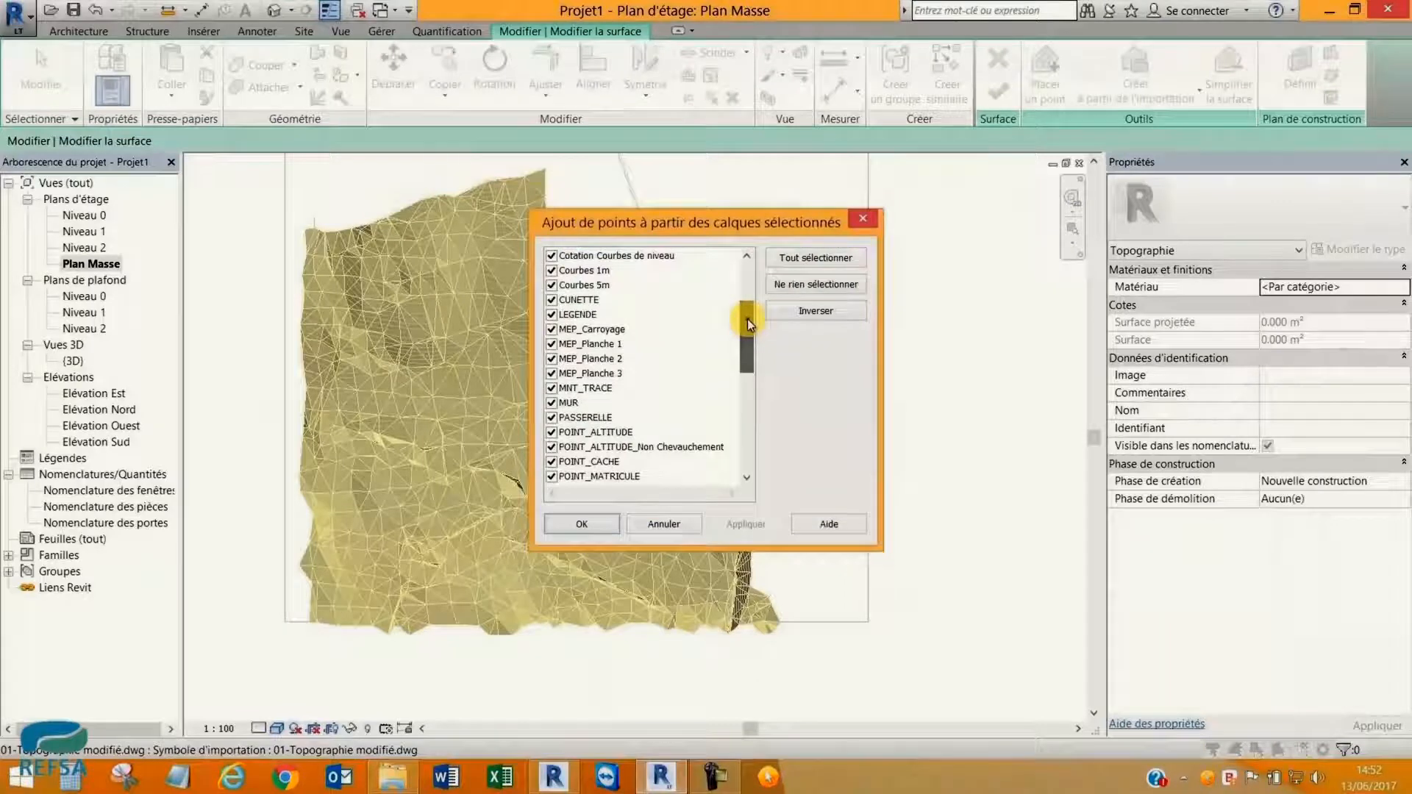
left_click(816, 284)
left_click(550, 387)
left_click(552, 402)
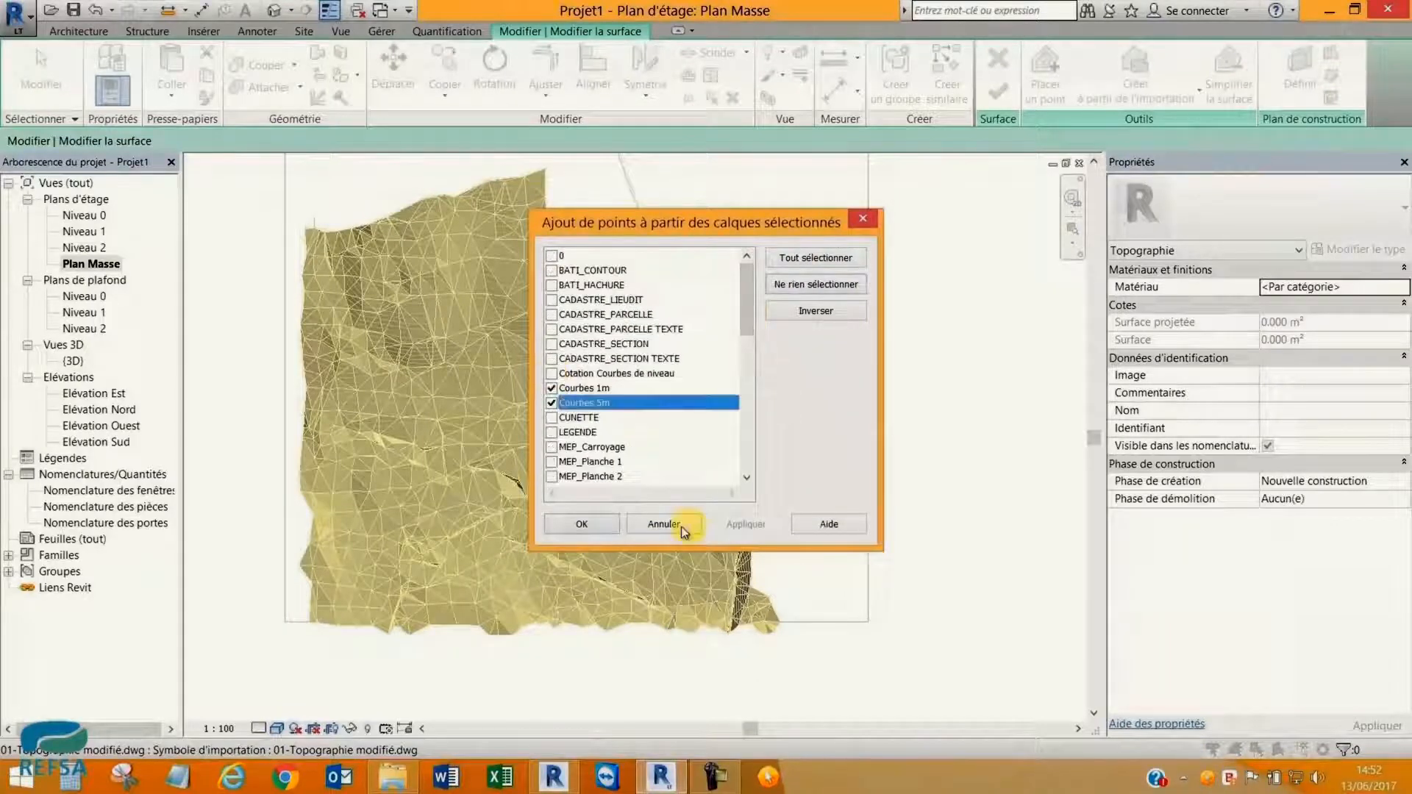
left_click(583, 524)
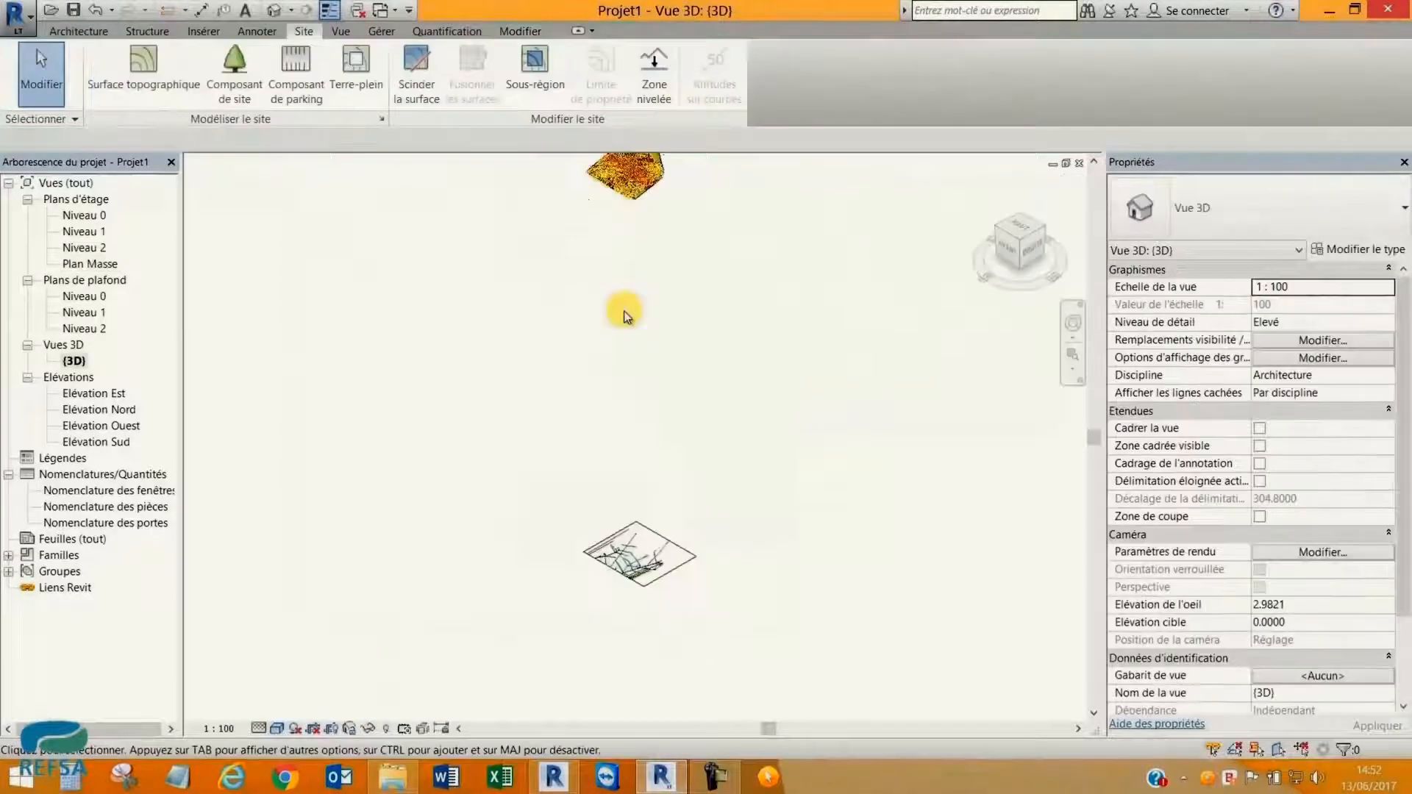
Adjust the site settings so that contour lines cover the whole topographic surface.
scroll(642, 169, "up", 2)
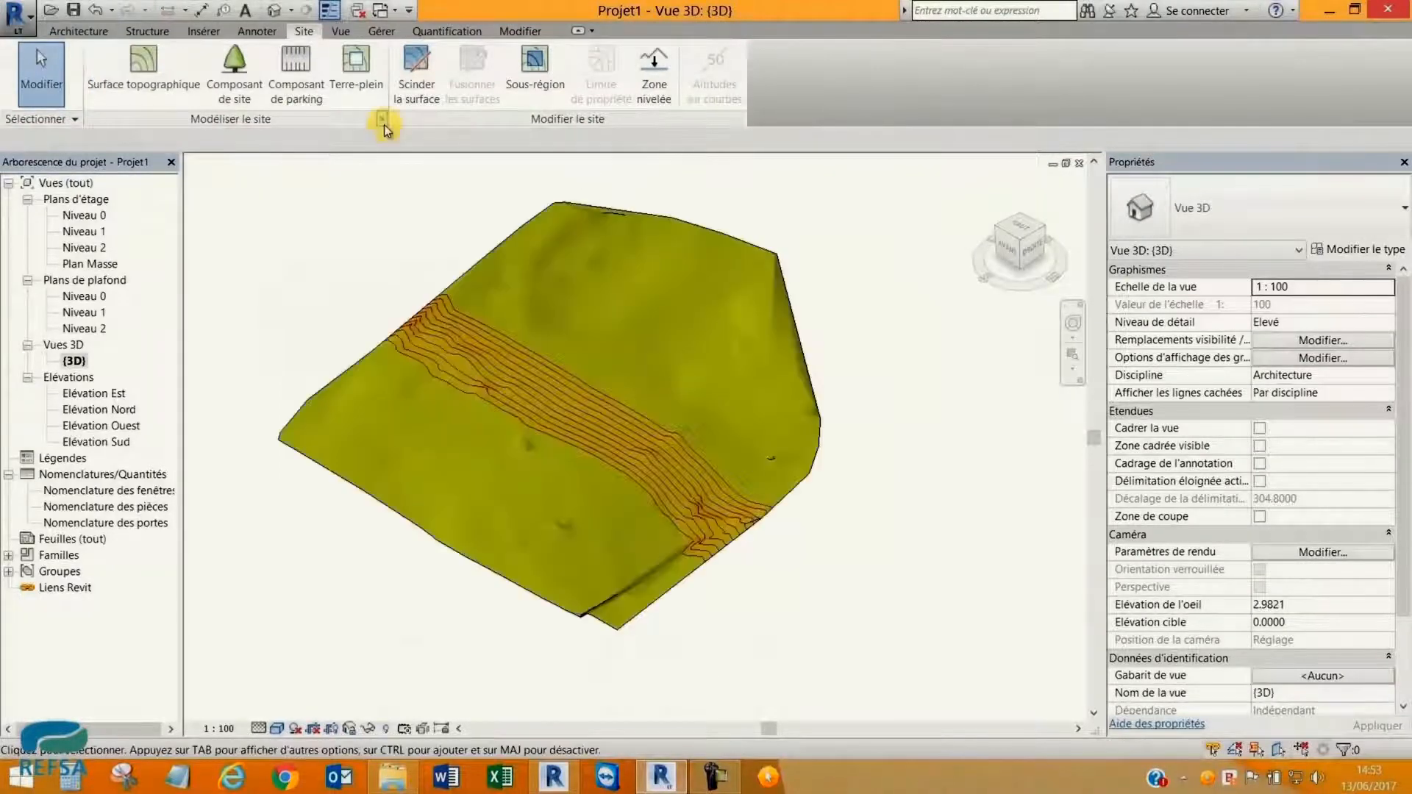
left_click(382, 120)
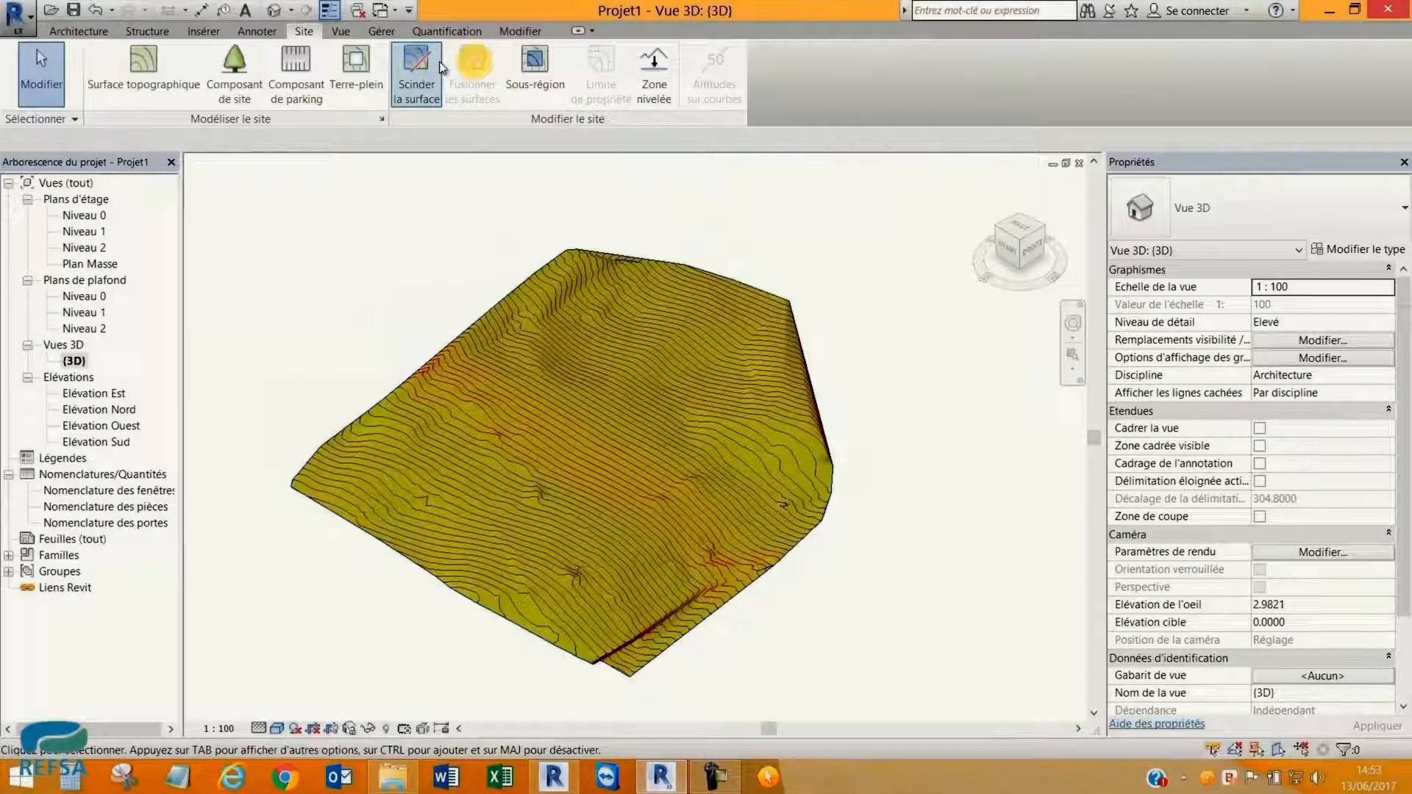
Create a graded region of the terrain as an exact copy of the existing topographic surface and finish the surface.
left_click(655, 65)
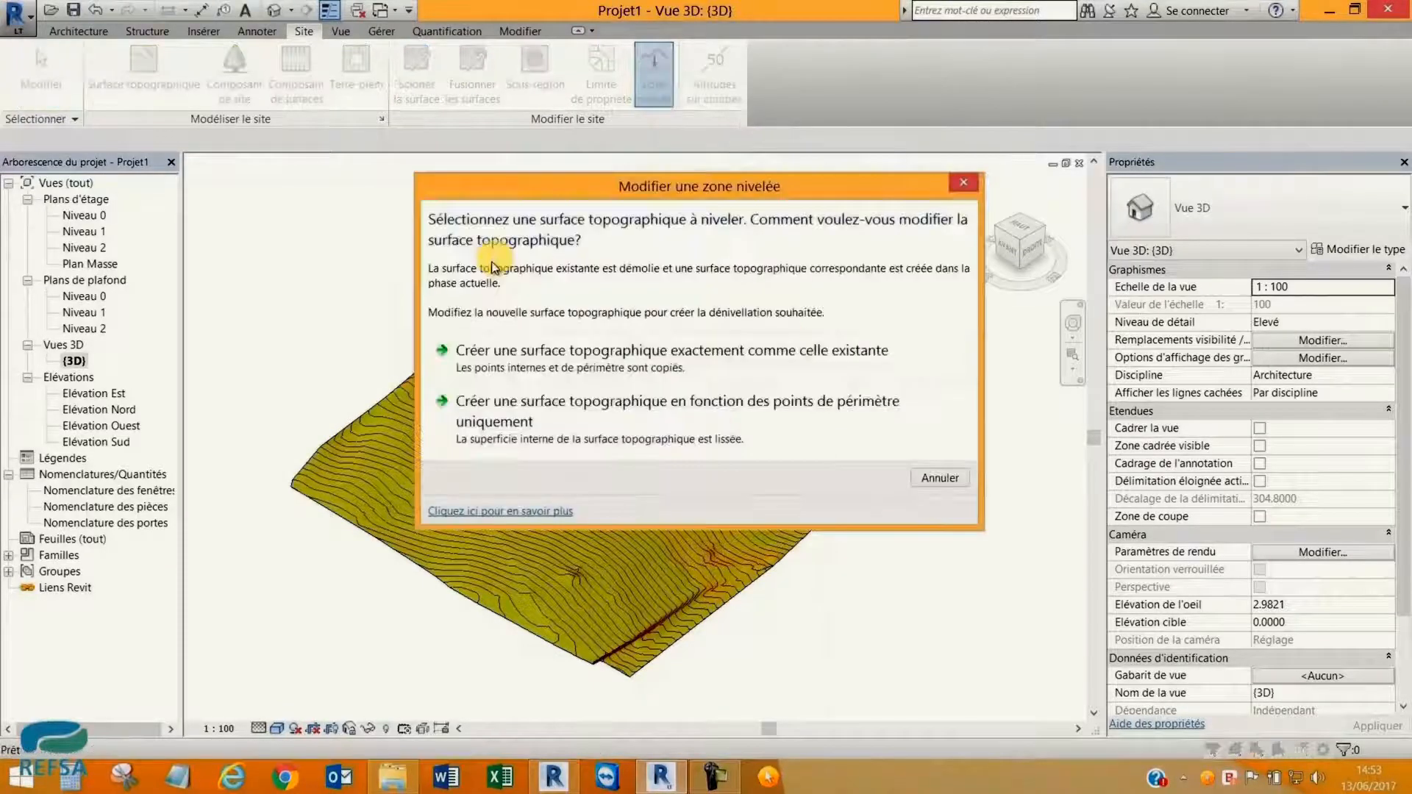
left_click(847, 363)
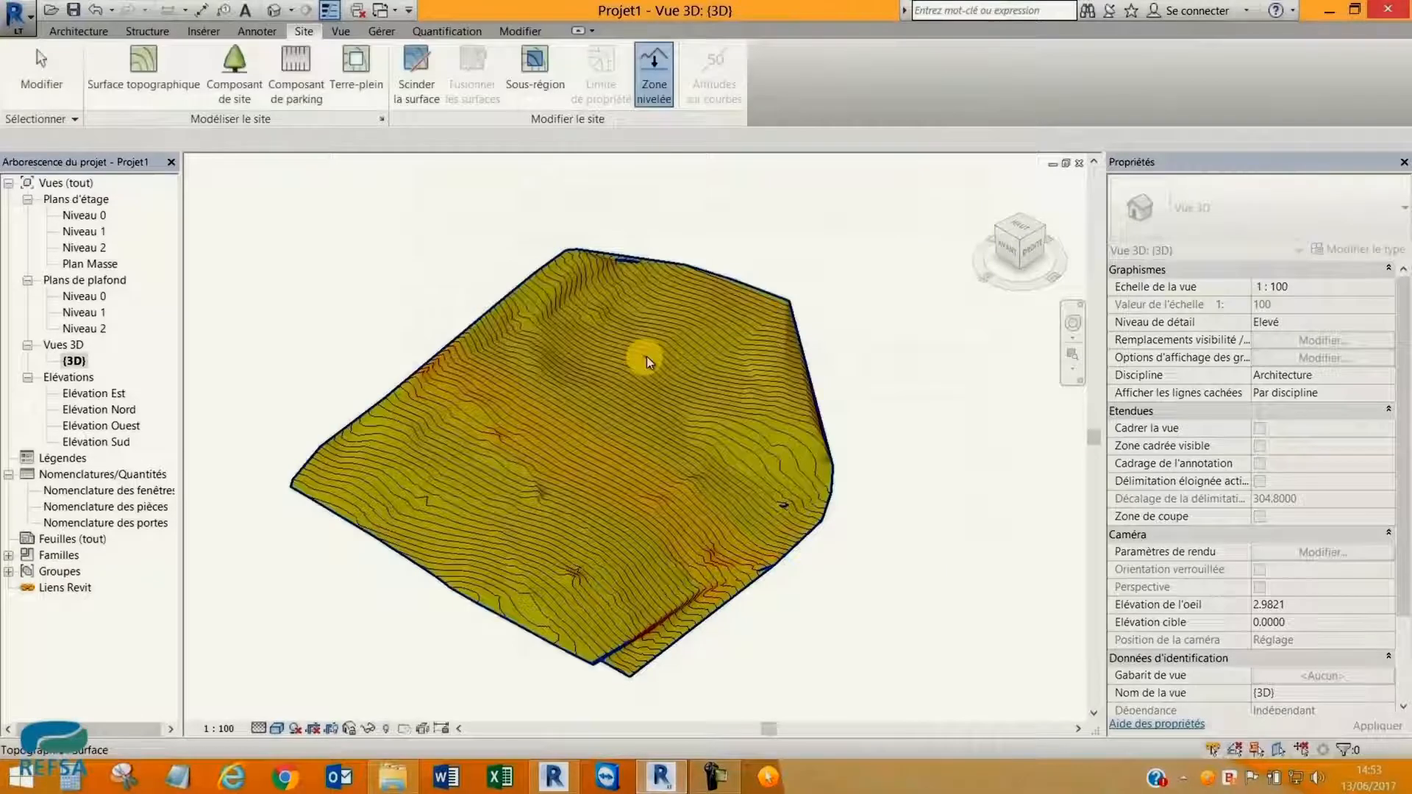
left_click(646, 356)
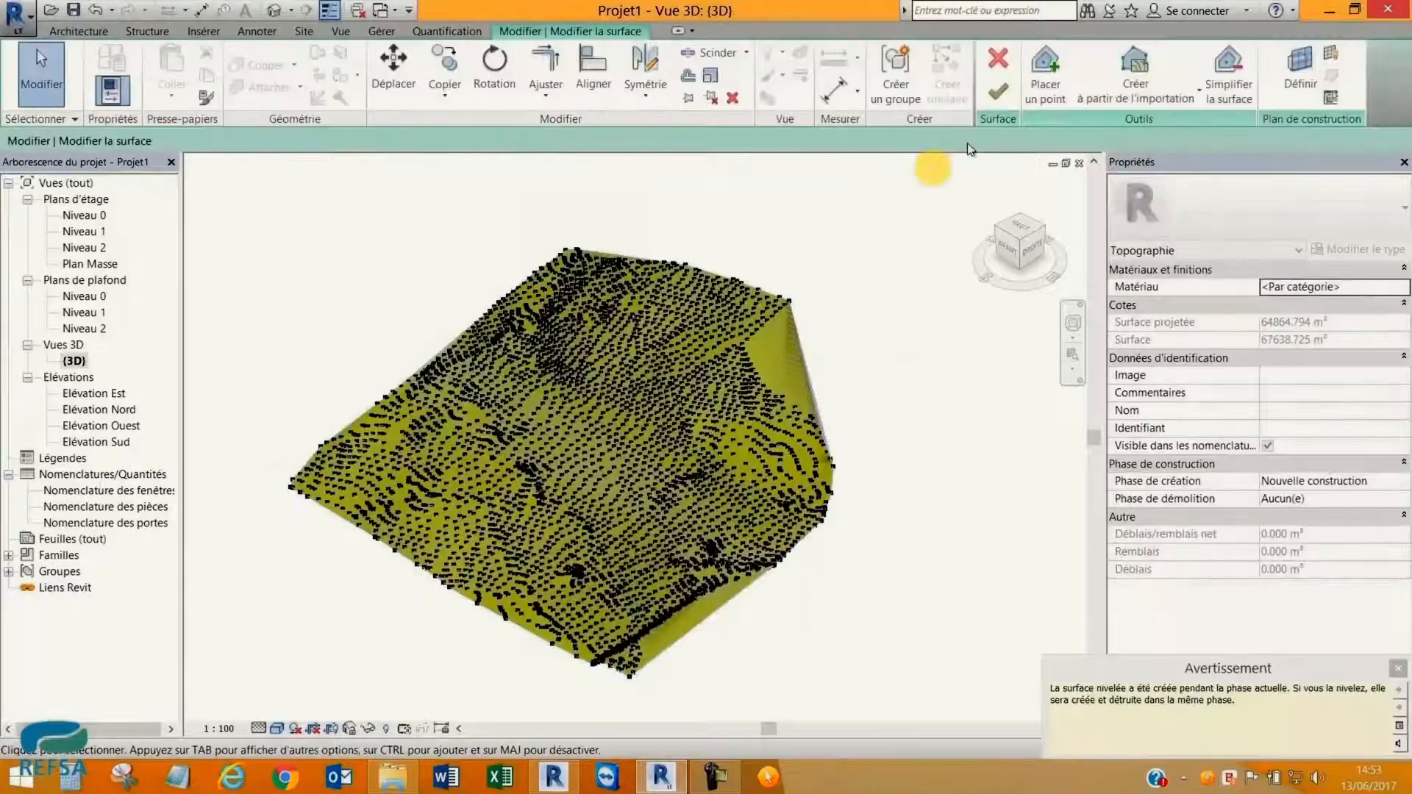
left_click(998, 92)
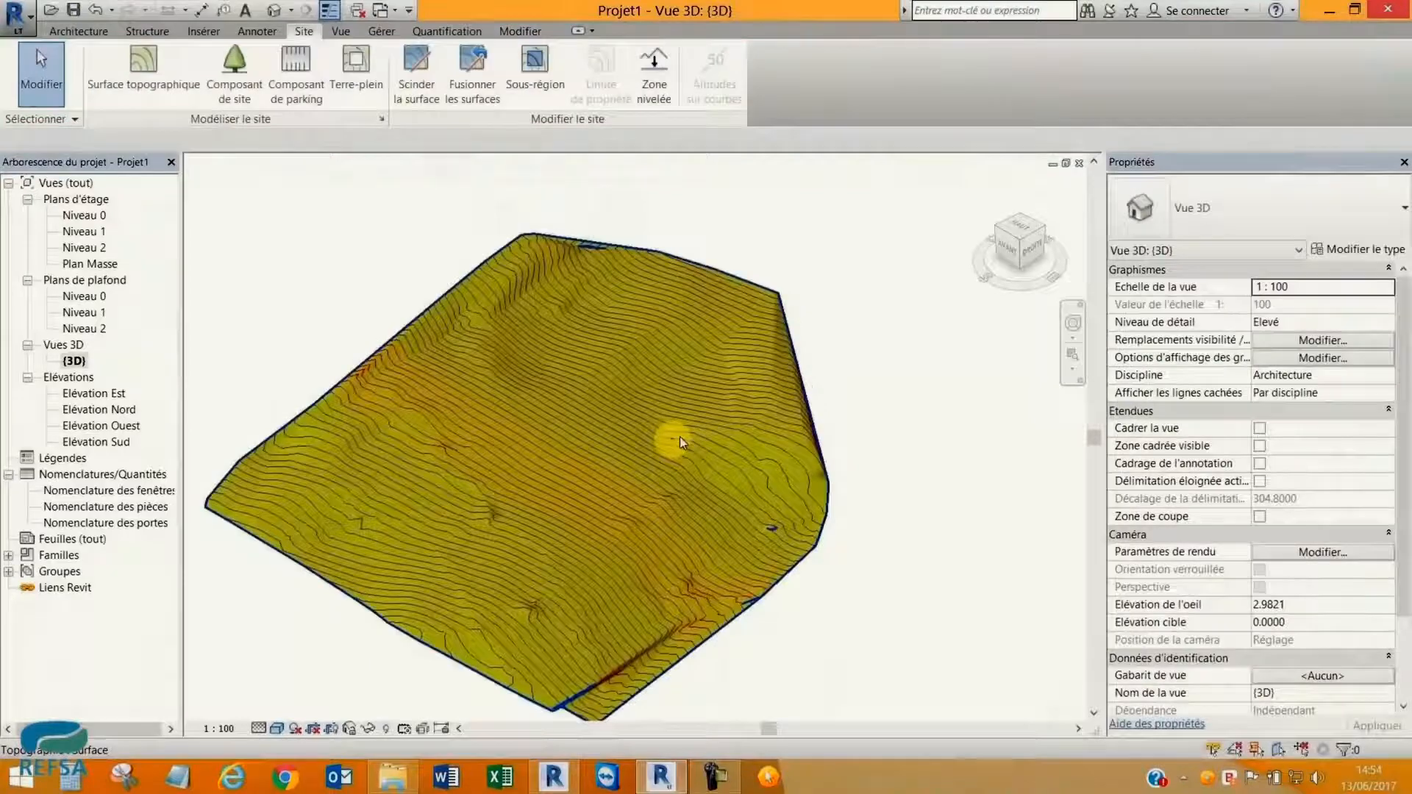
left_click(924, 350)
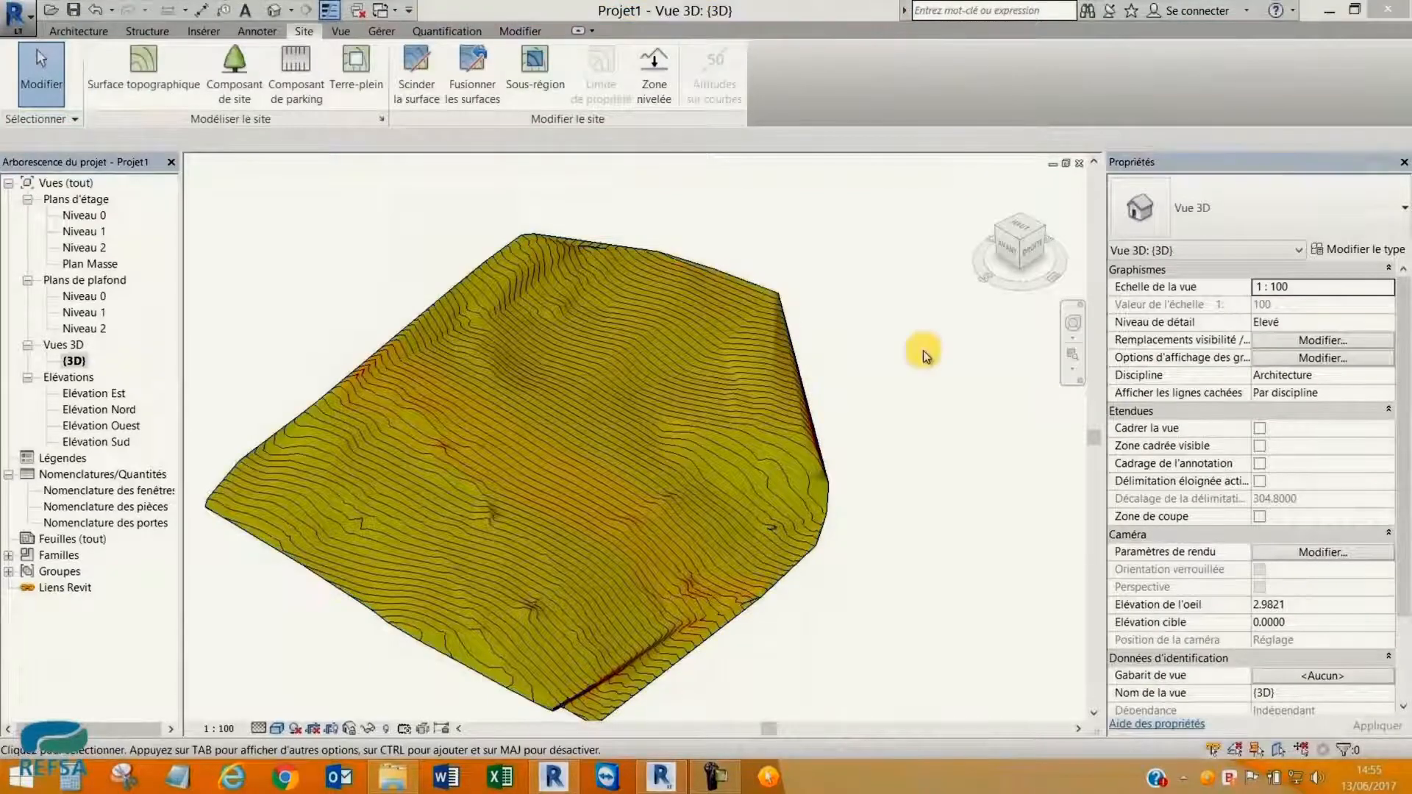
Pull in the faces of the 3D view's section box to cut the terrain along its edges.
middle_click_drag(284, 327, 346, 278)
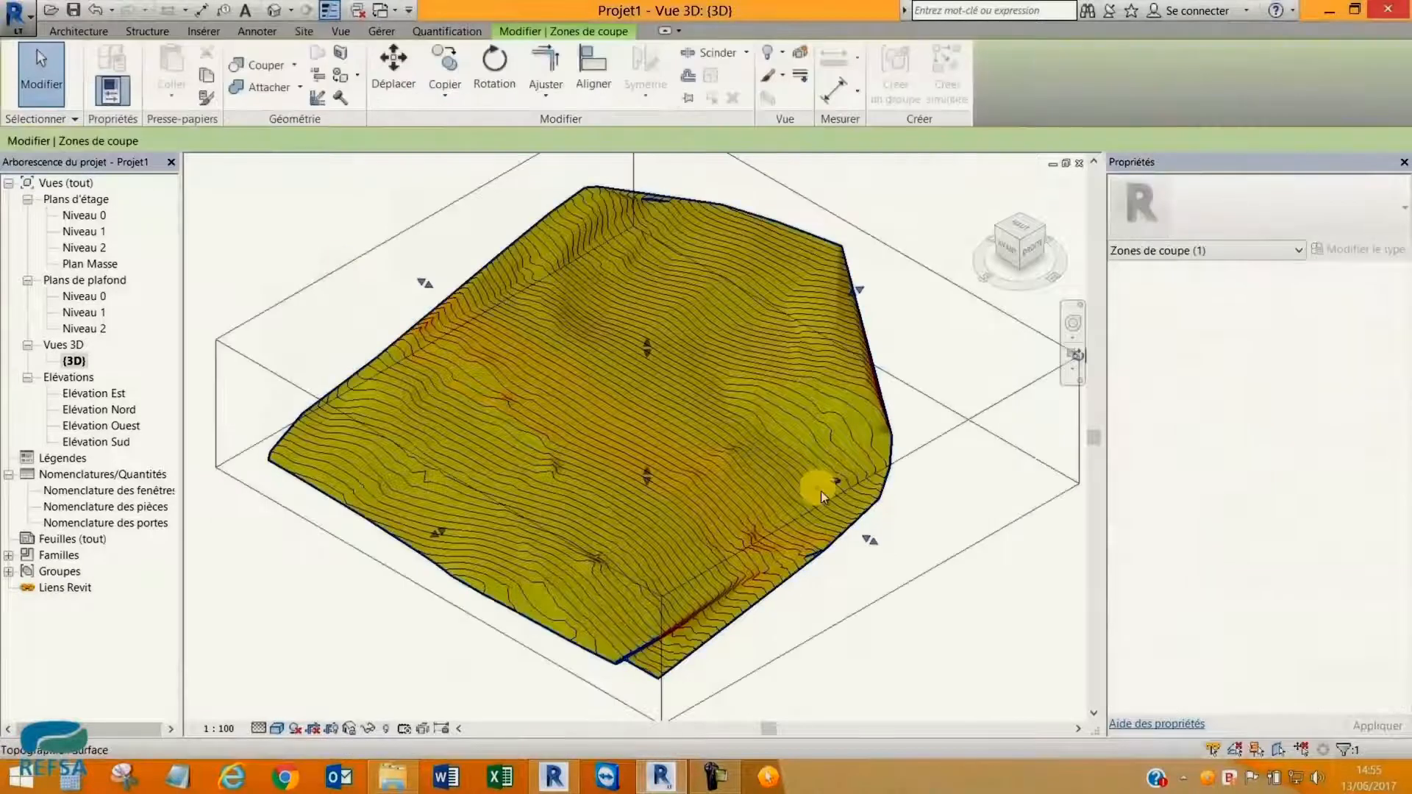
left_click_drag(821, 491, 778, 278)
left_click(337, 531)
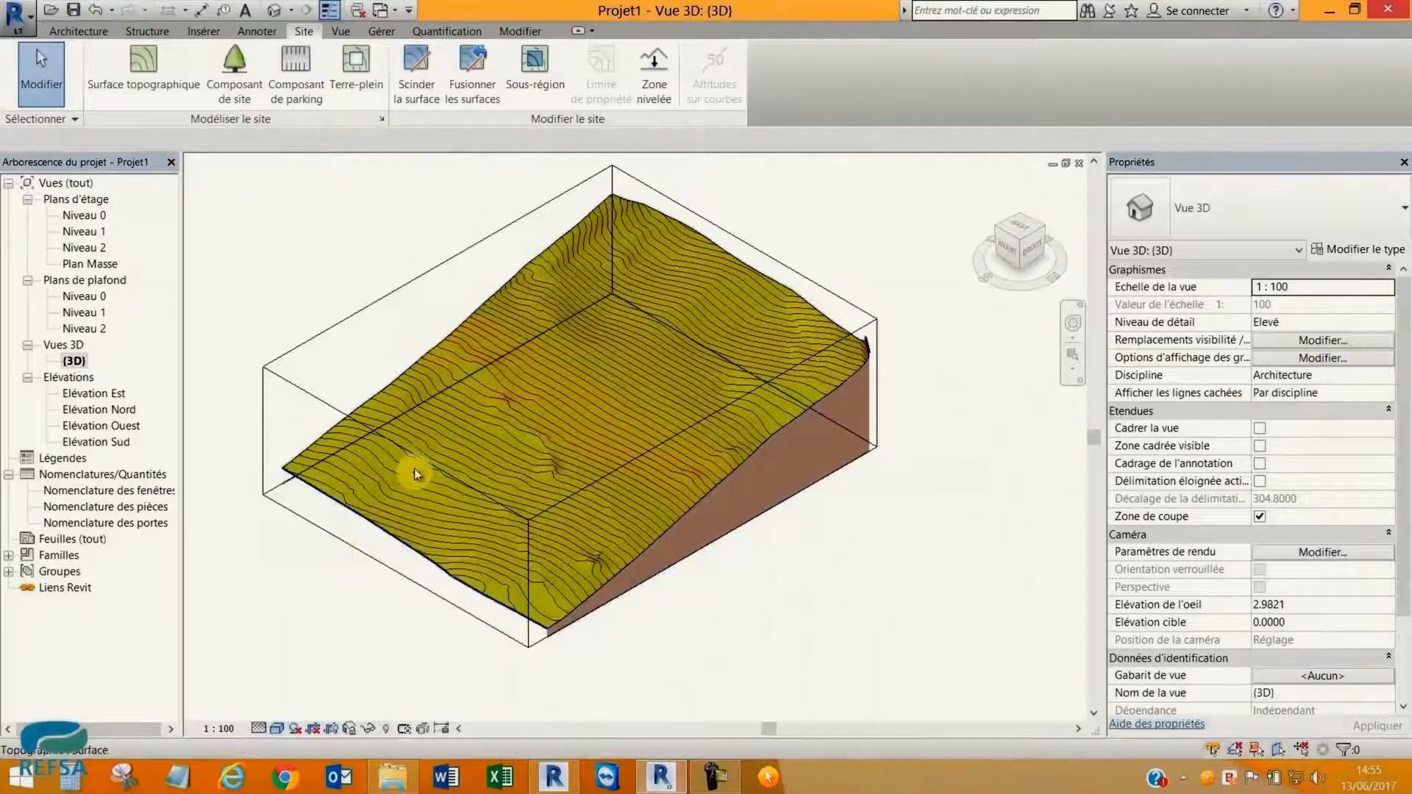
left_click(430, 488)
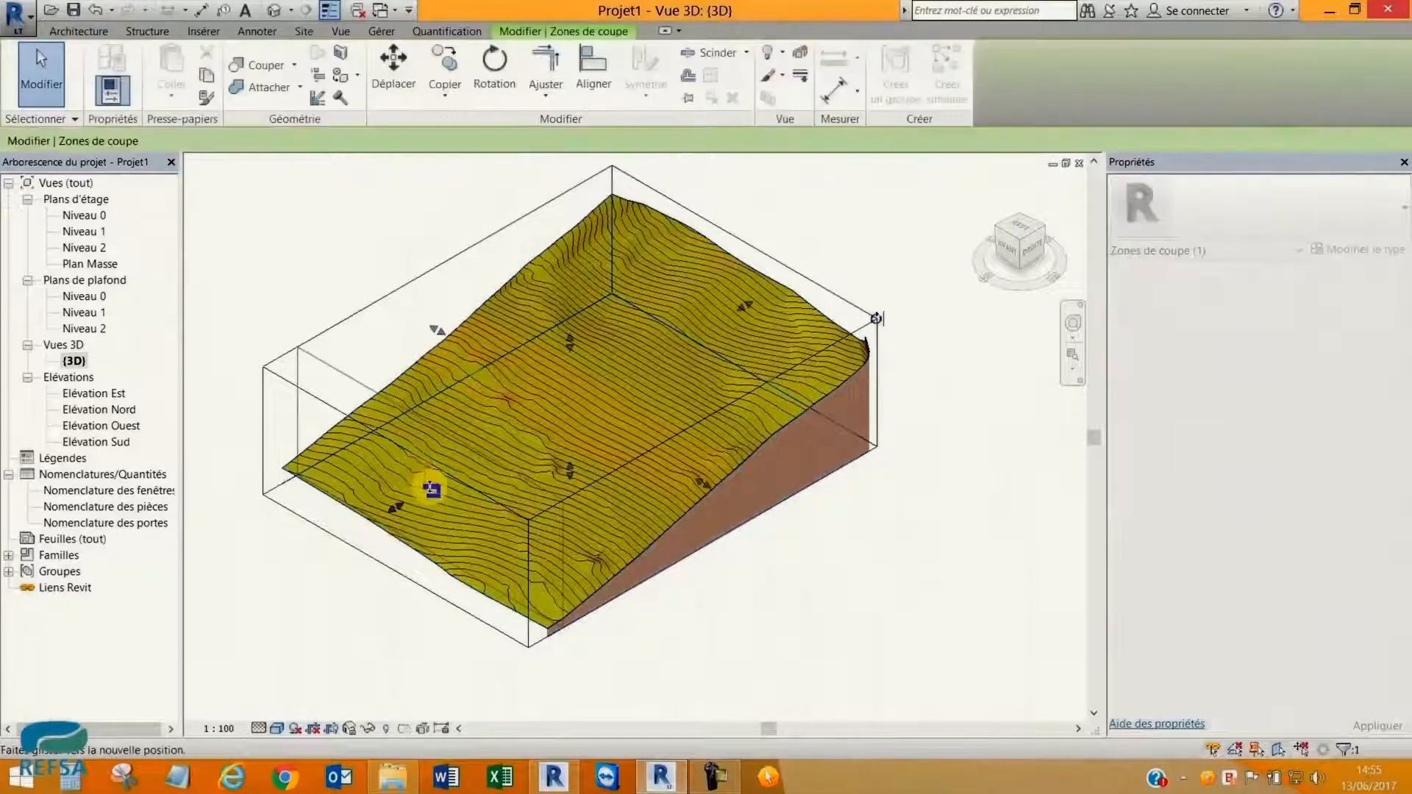
left_click_drag(430, 489, 314, 304)
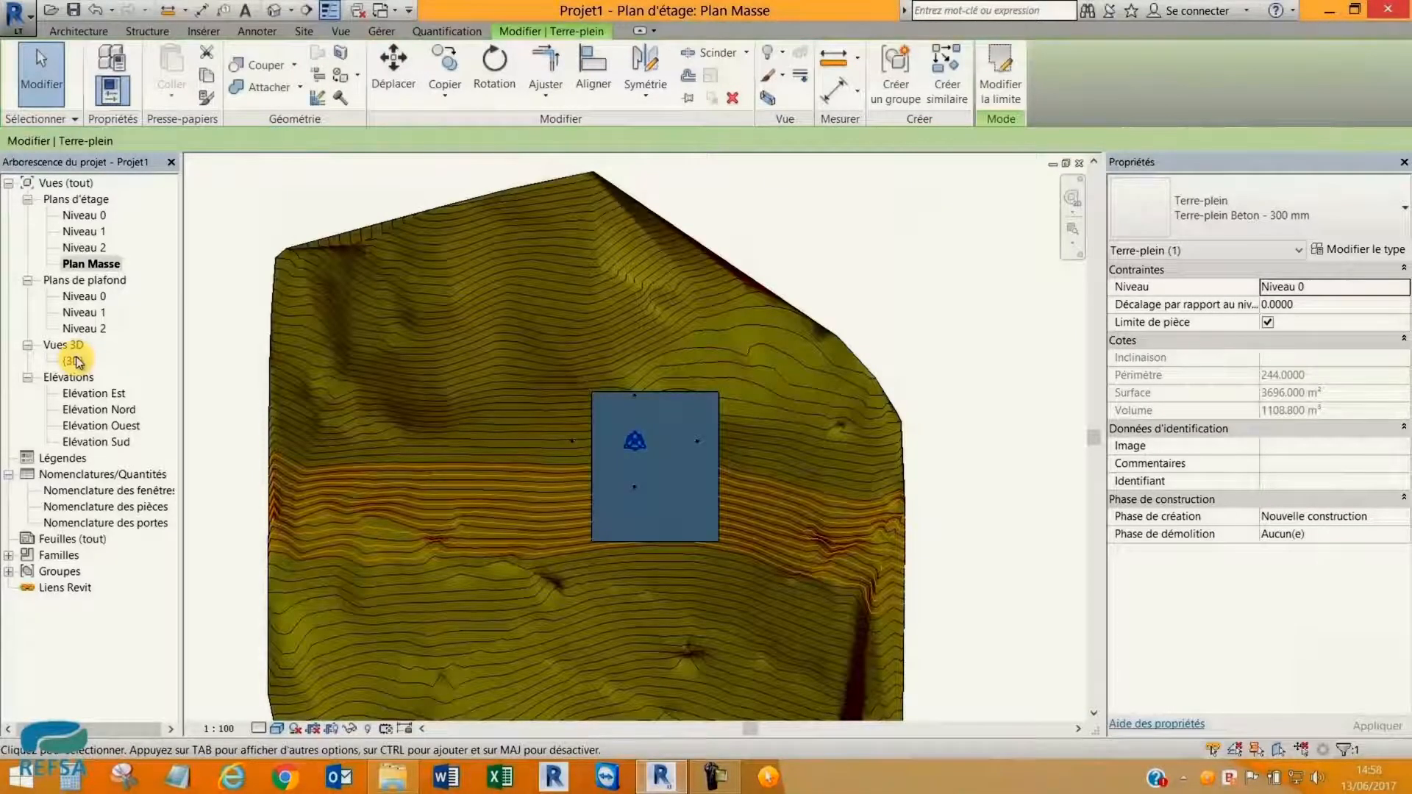
In the 3D view, raise the 300 mm concrete building pad to Niveau 2.
double_click(74, 361)
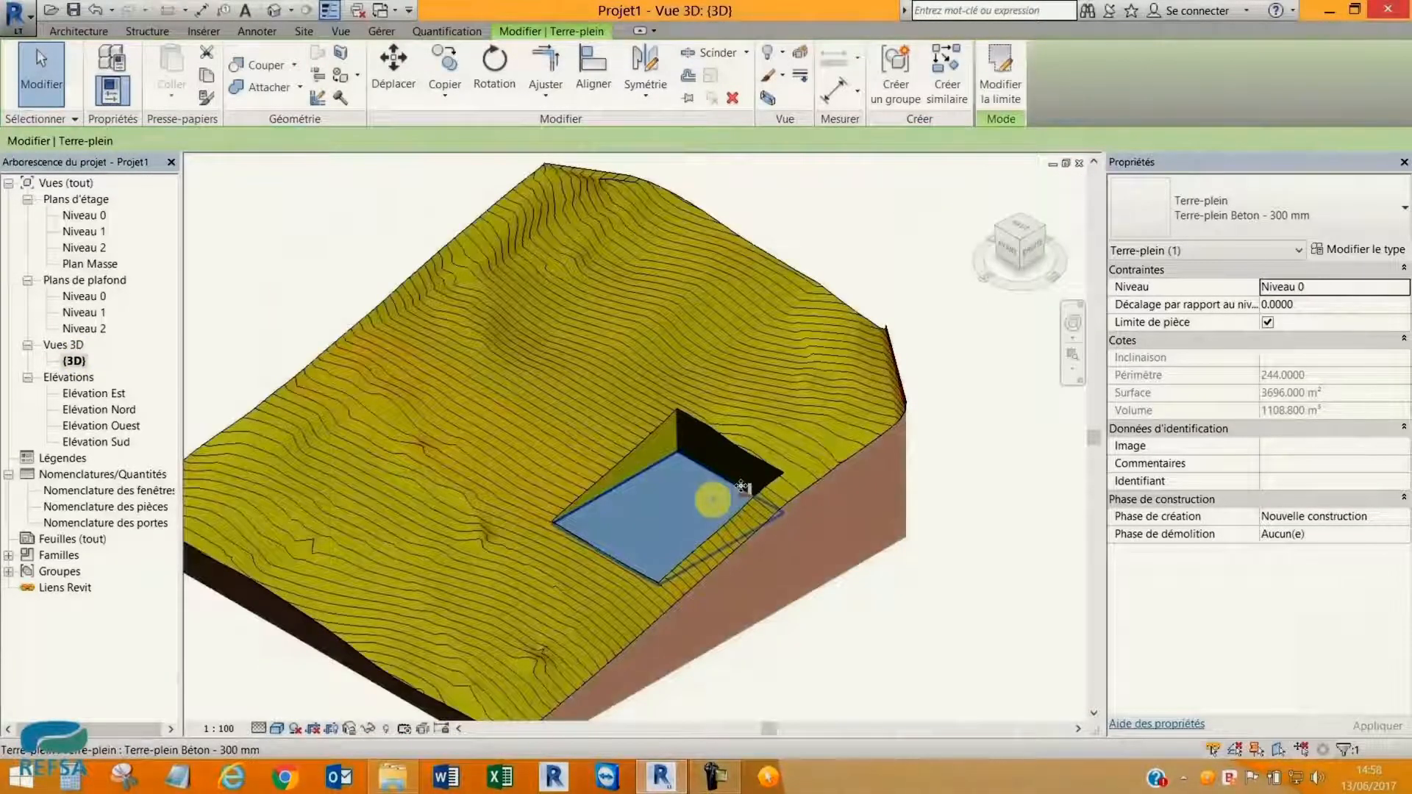
scroll(846, 419, "up", 4)
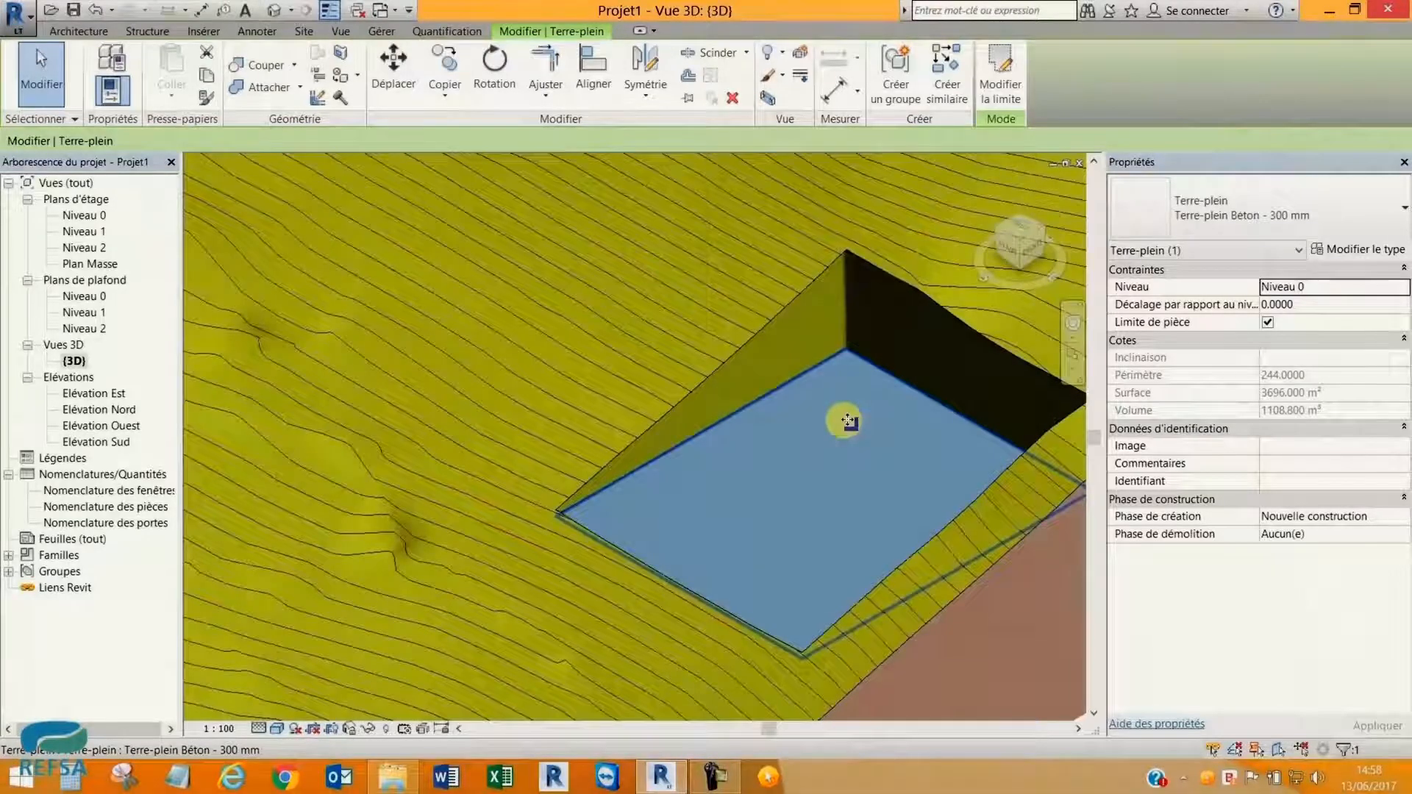
middle_click_drag(845, 418, 662, 355)
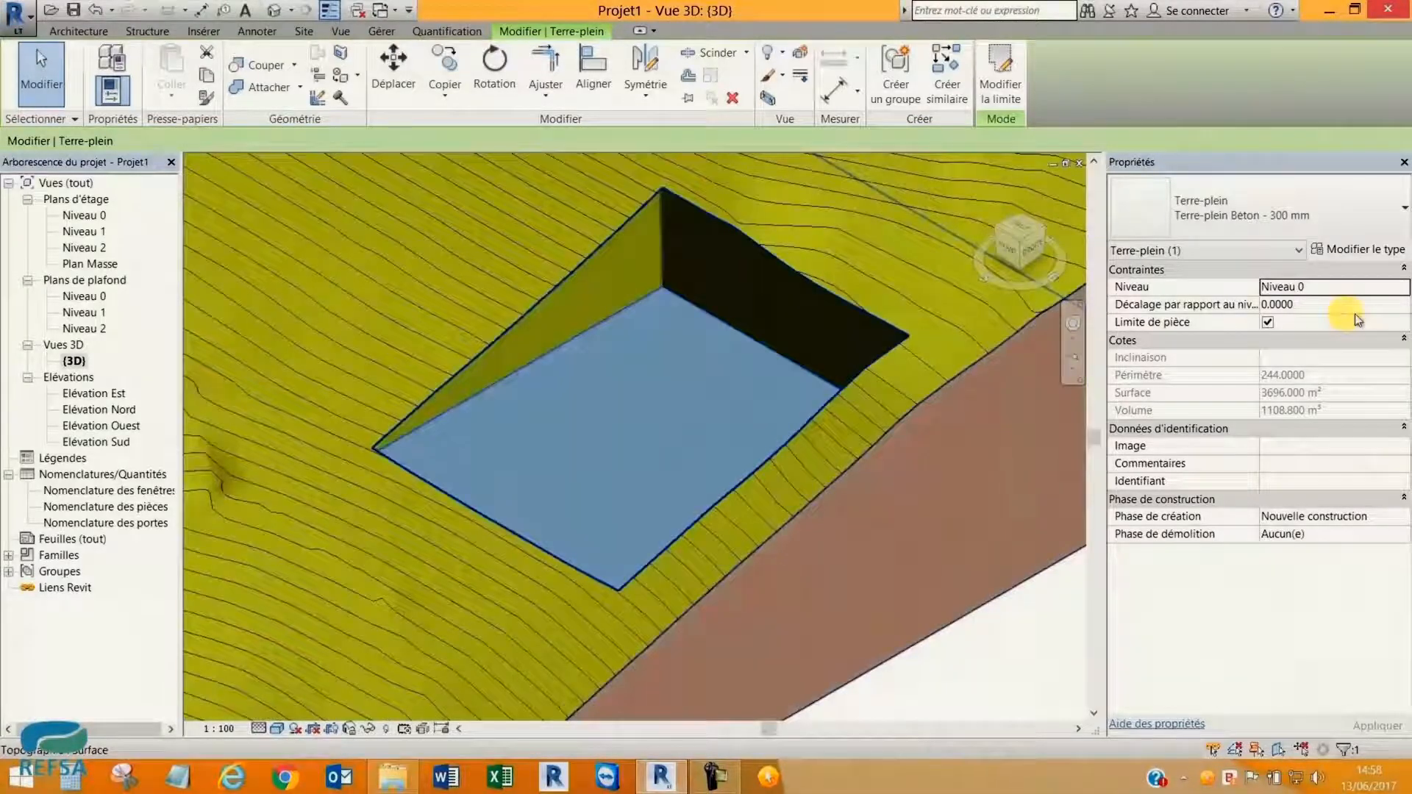
key("Down")
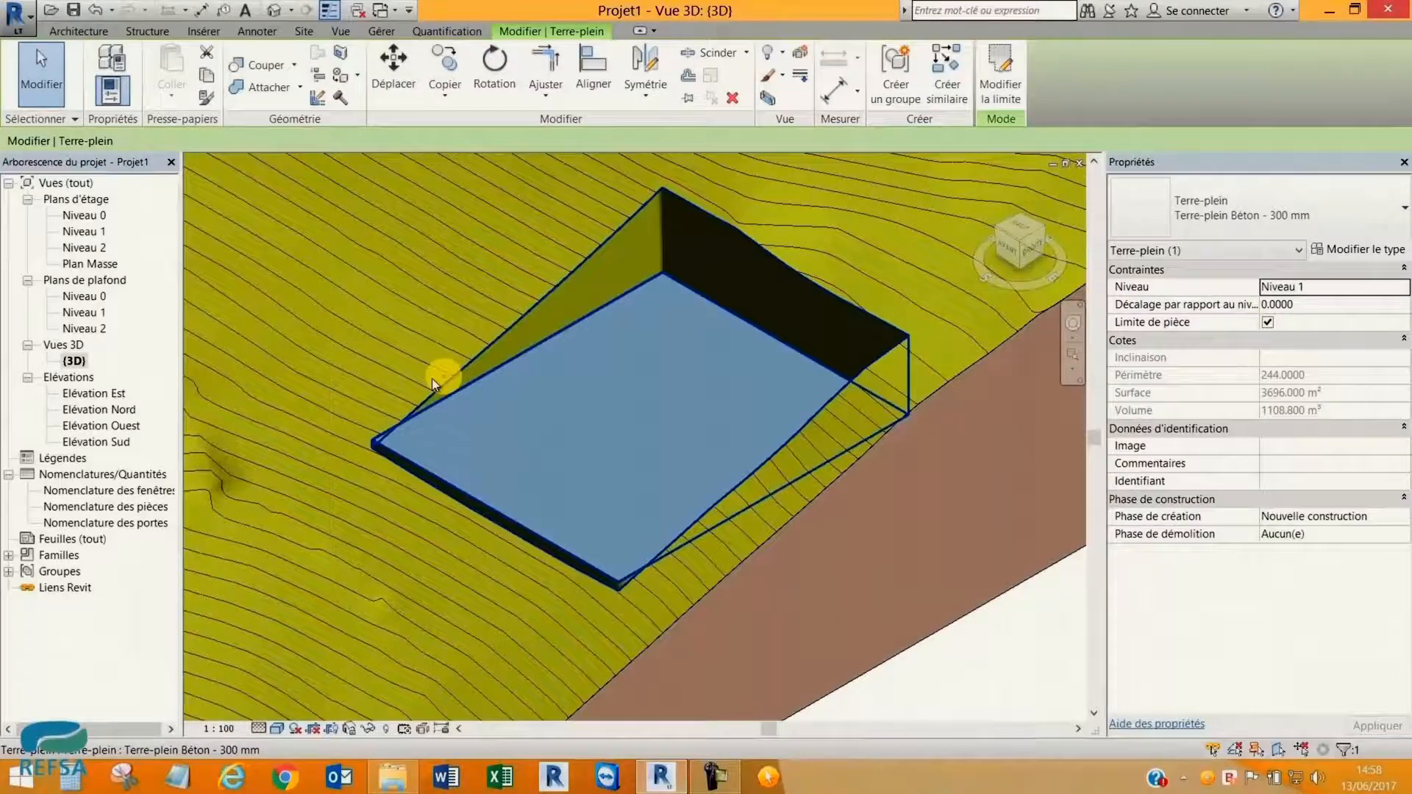
key("Down")
scroll(666, 397, "down", 2)
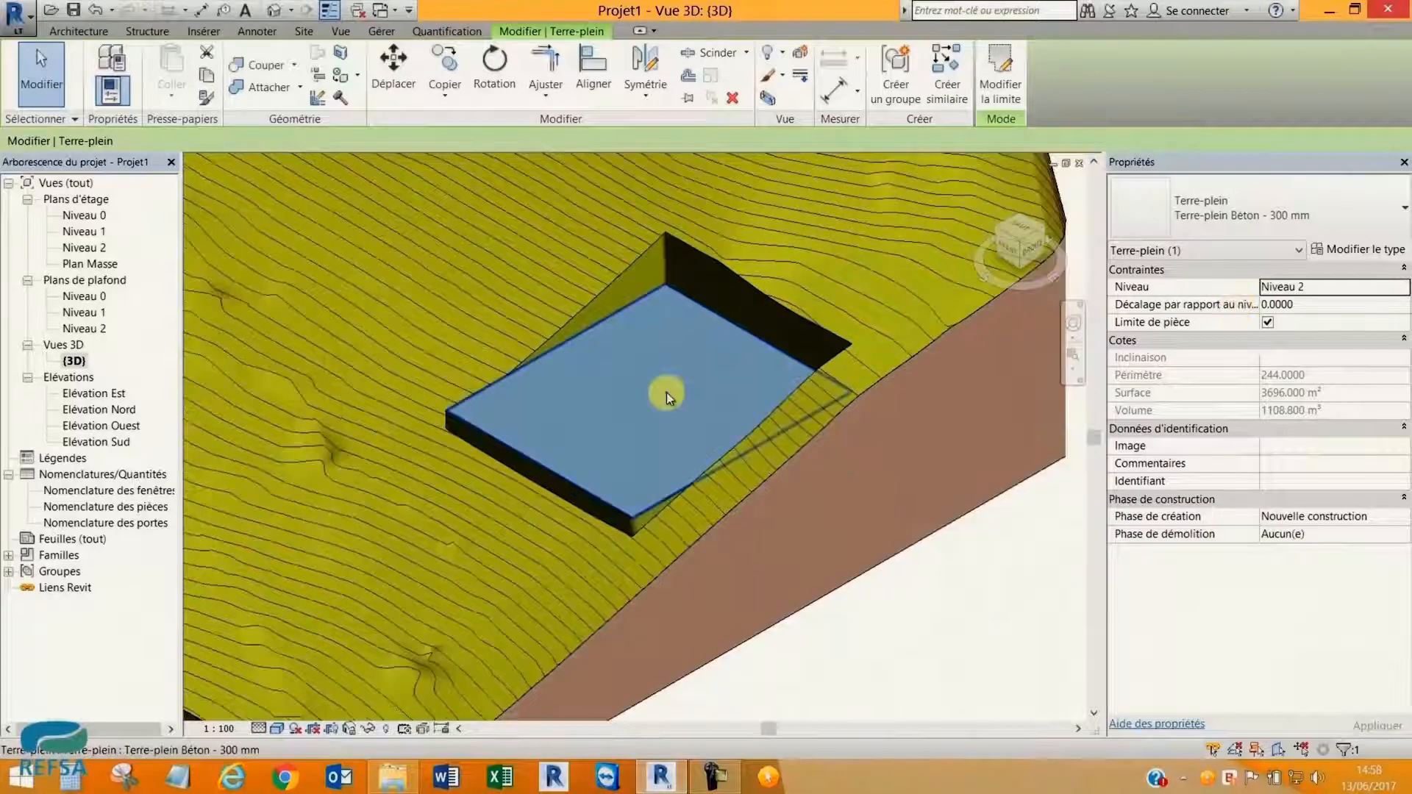
scroll(666, 392, "down", 2)
Reveal the hidden elements in the 3D view and unhide the hidden topographic surface.
left_click(405, 713)
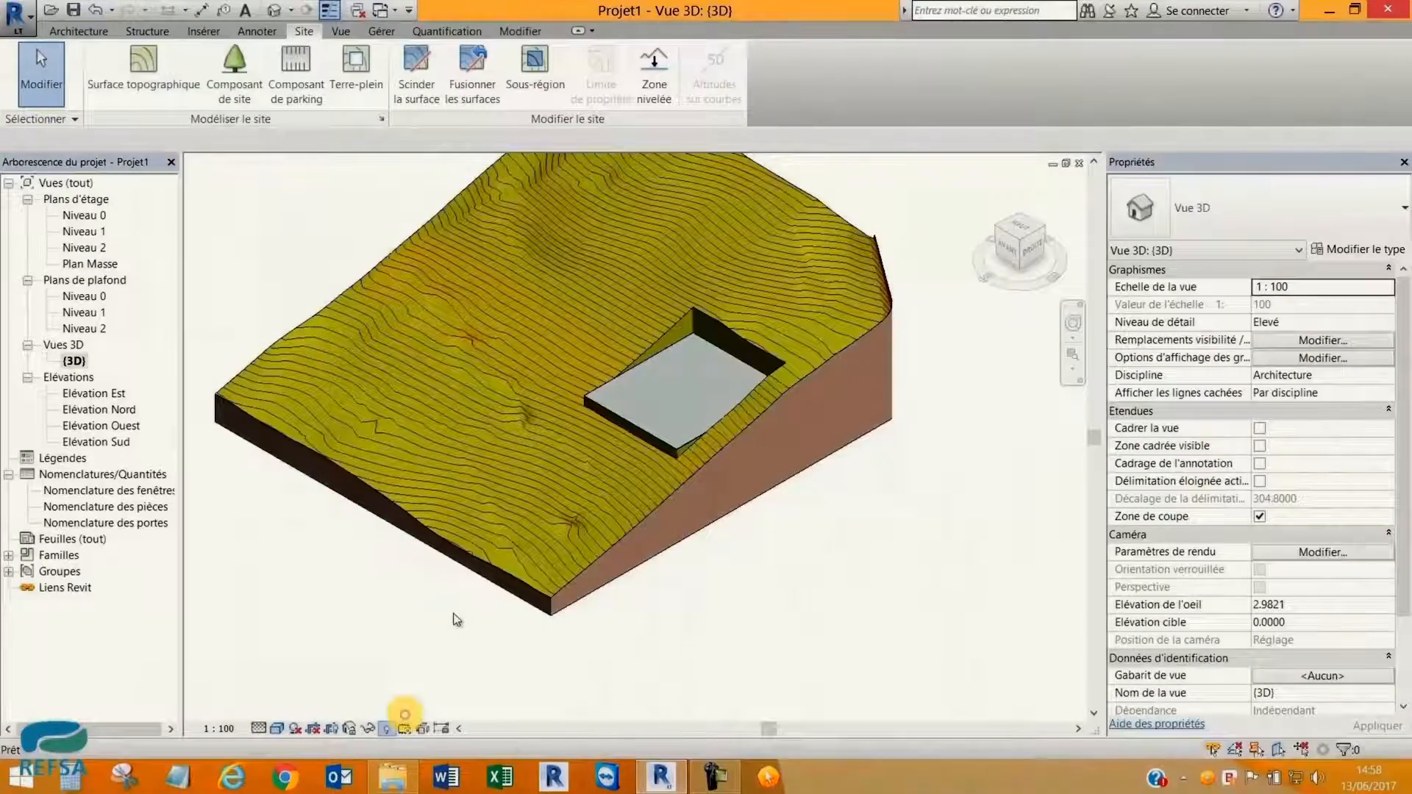
scroll(515, 622, "up", 5)
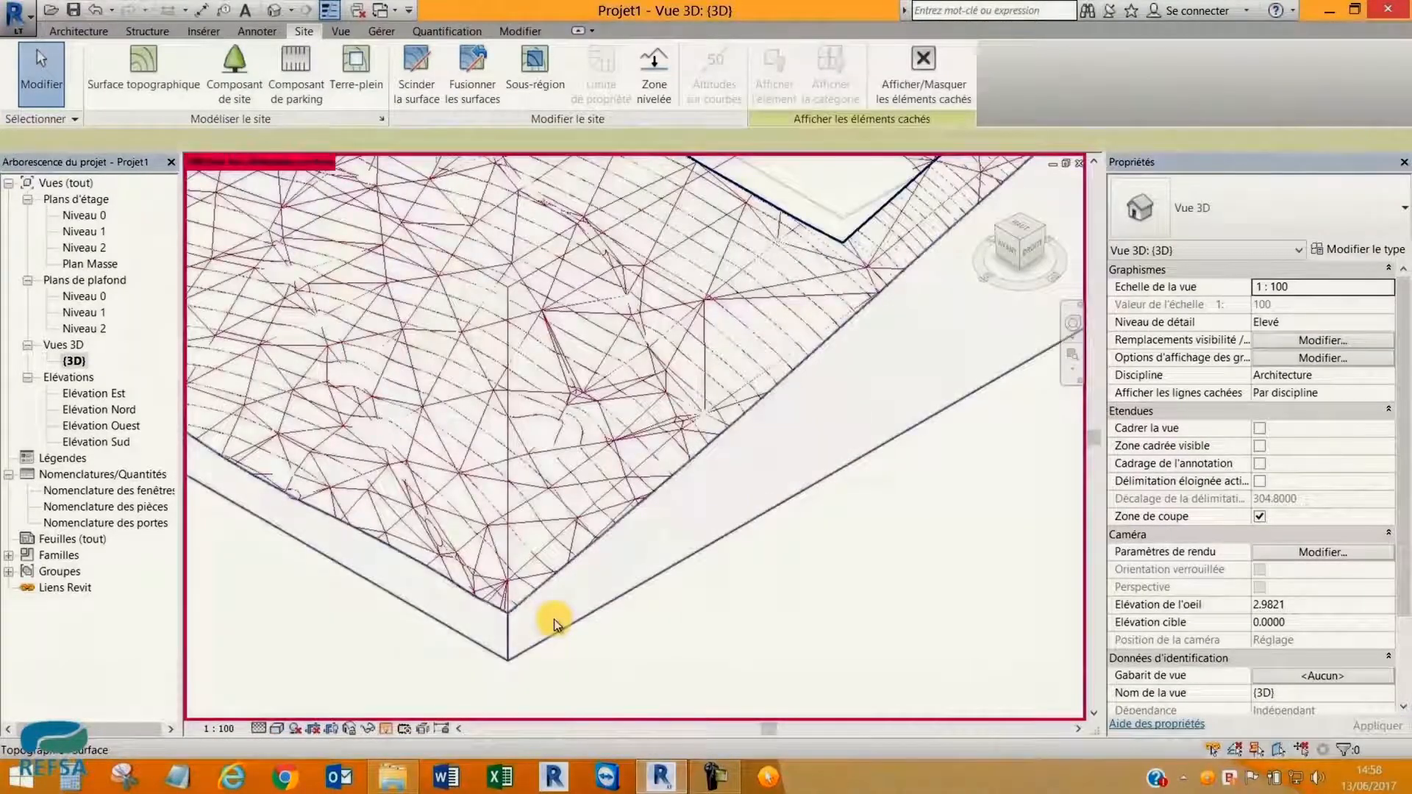
right_click(555, 621)
mouse_move(682, 350)
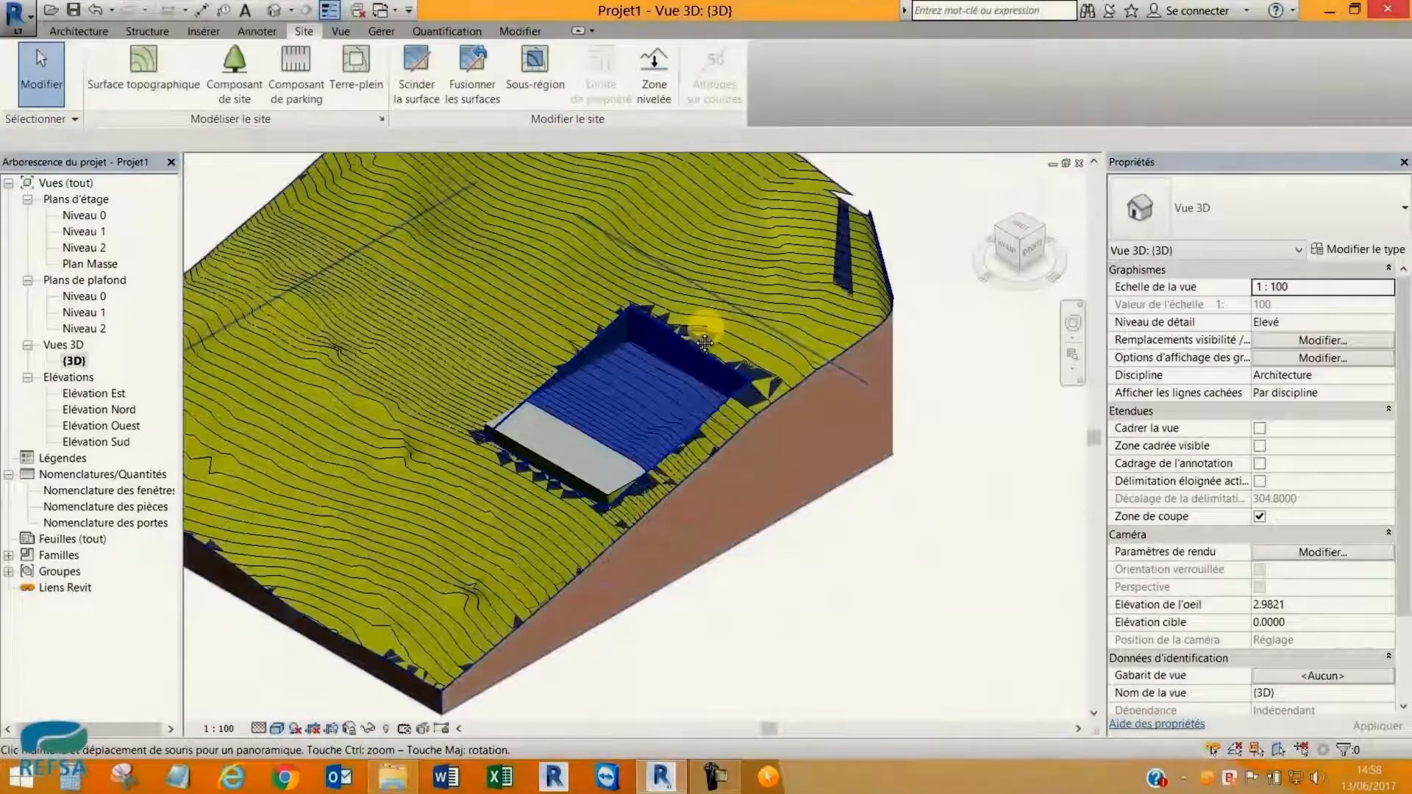
Name the topographic surface under the building pad "Terre déplacée".
scroll(599, 214, "up", 5)
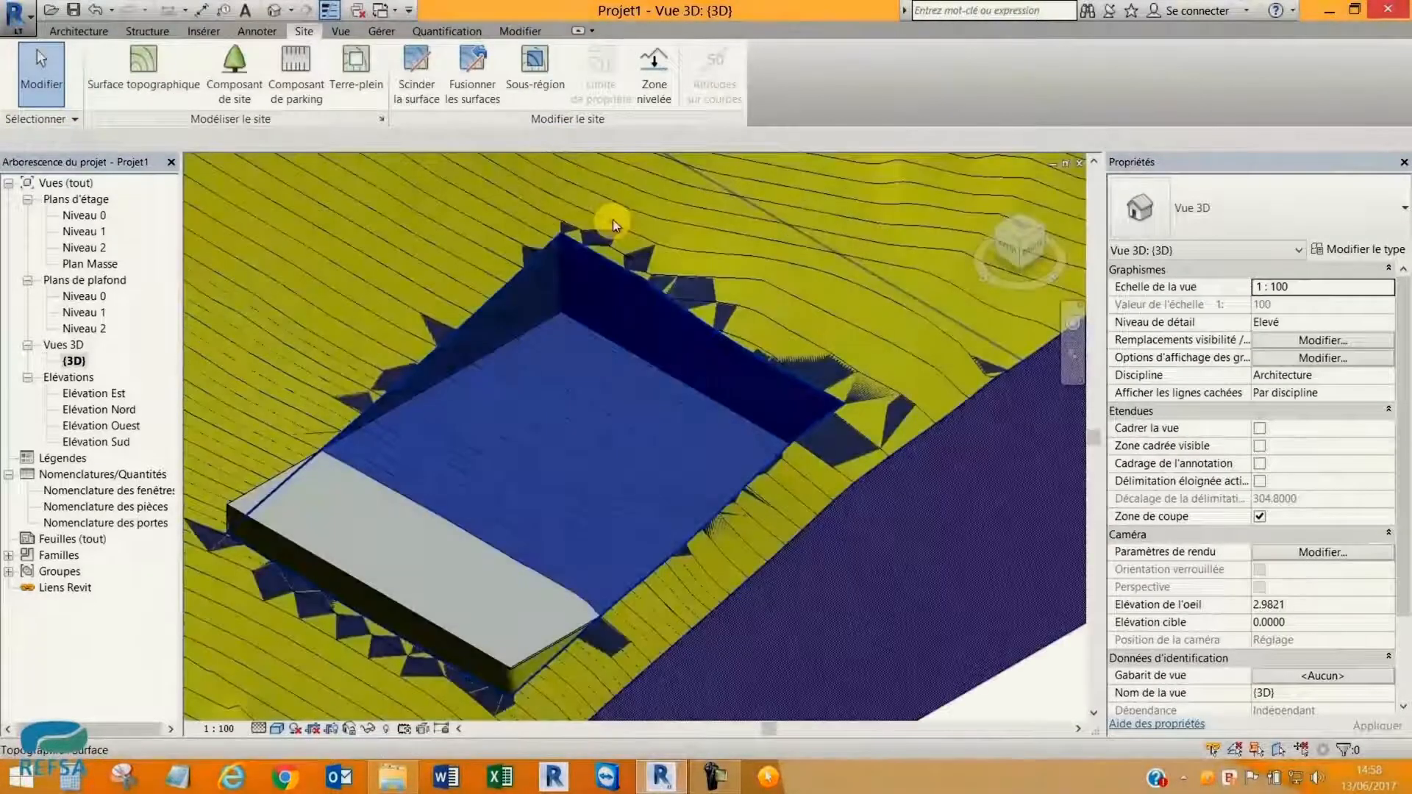
left_click(612, 219)
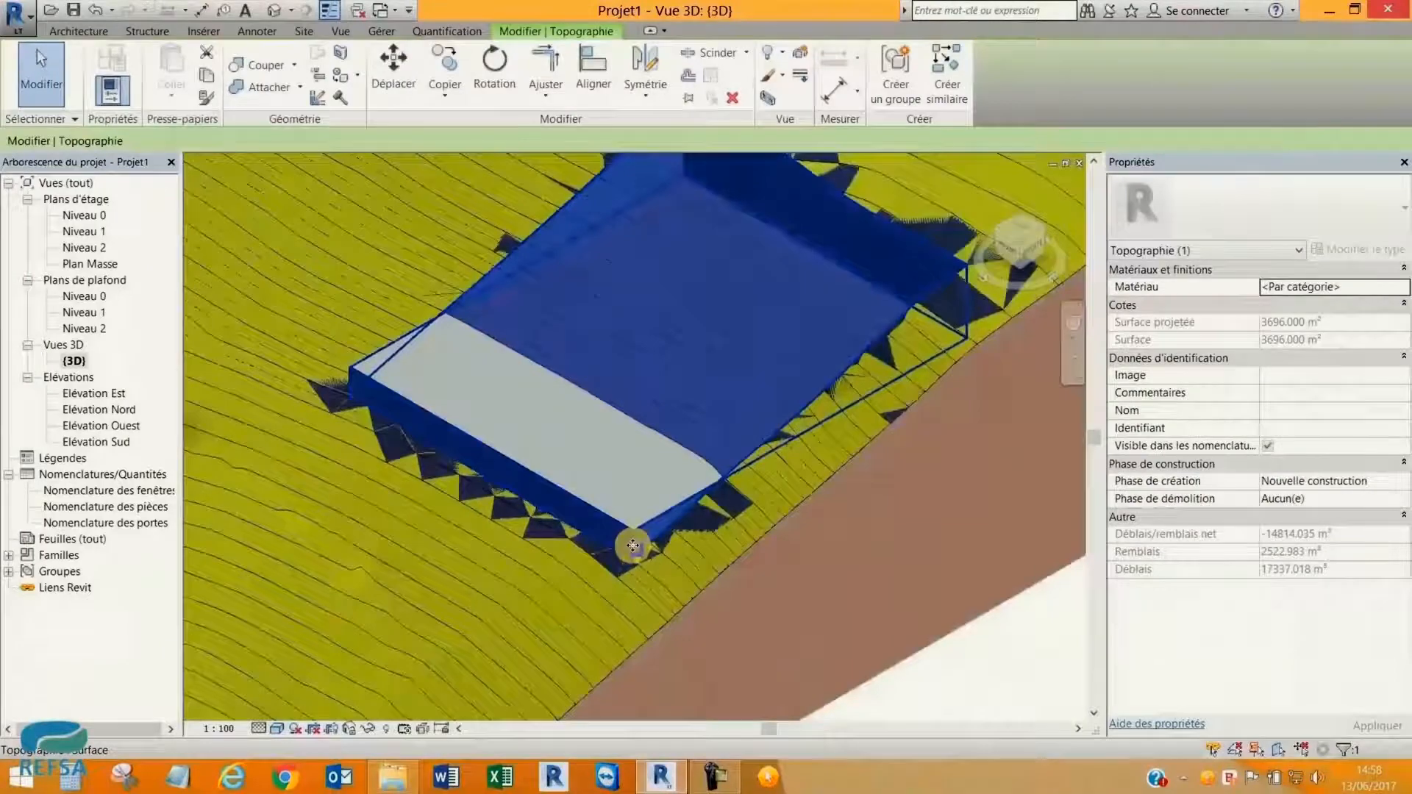
middle_click_drag(633, 545, 631, 543, "shift")
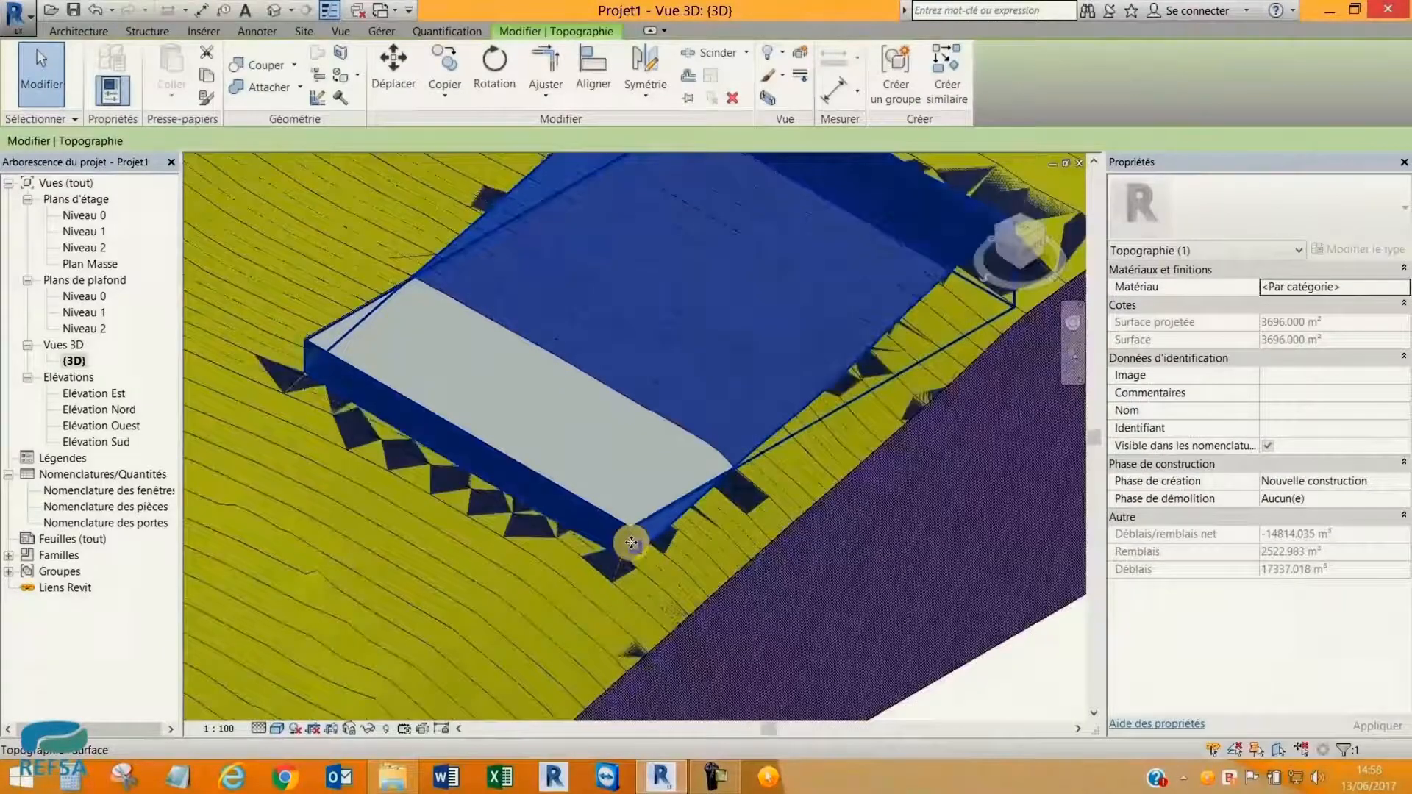
left_click(1294, 411)
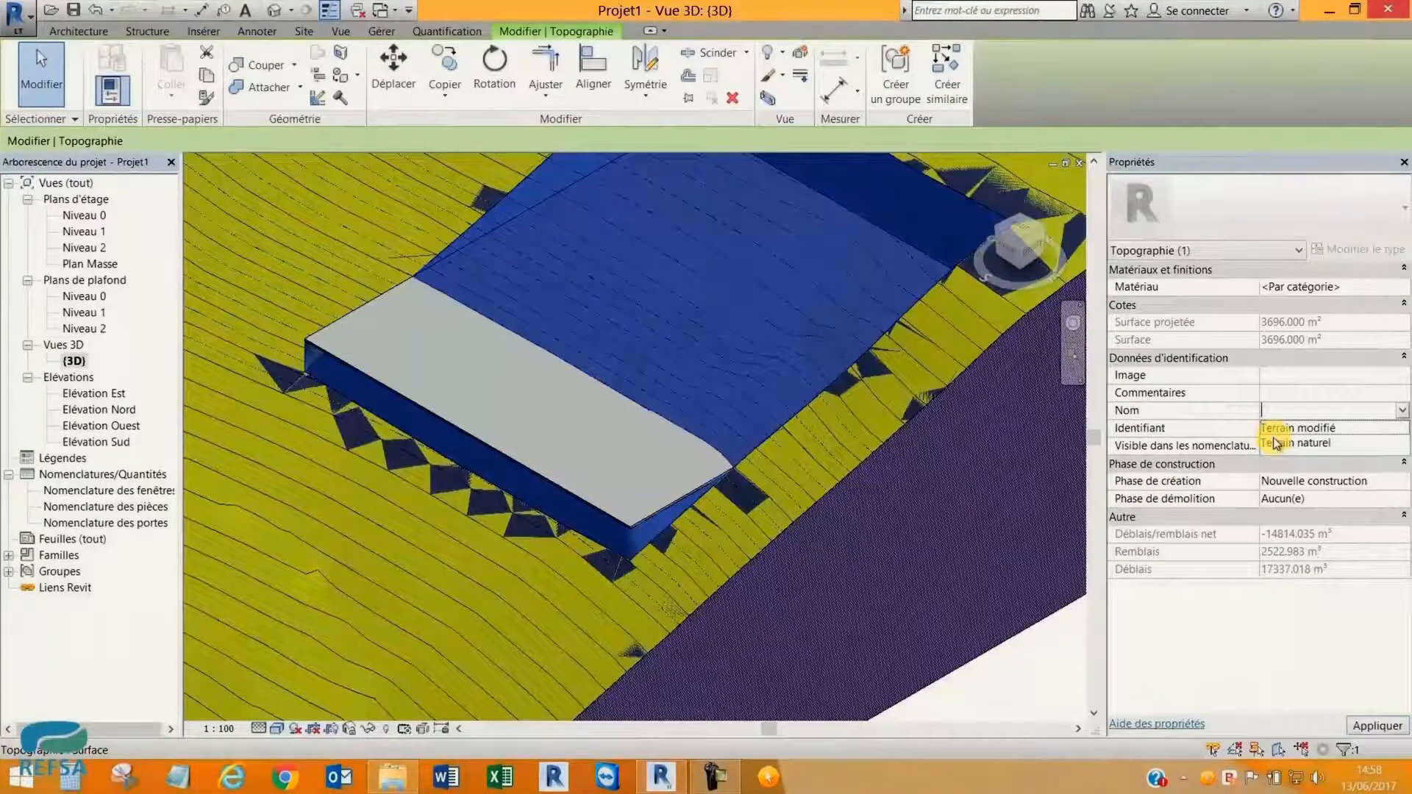
left_click(1277, 413)
type("Terre d")
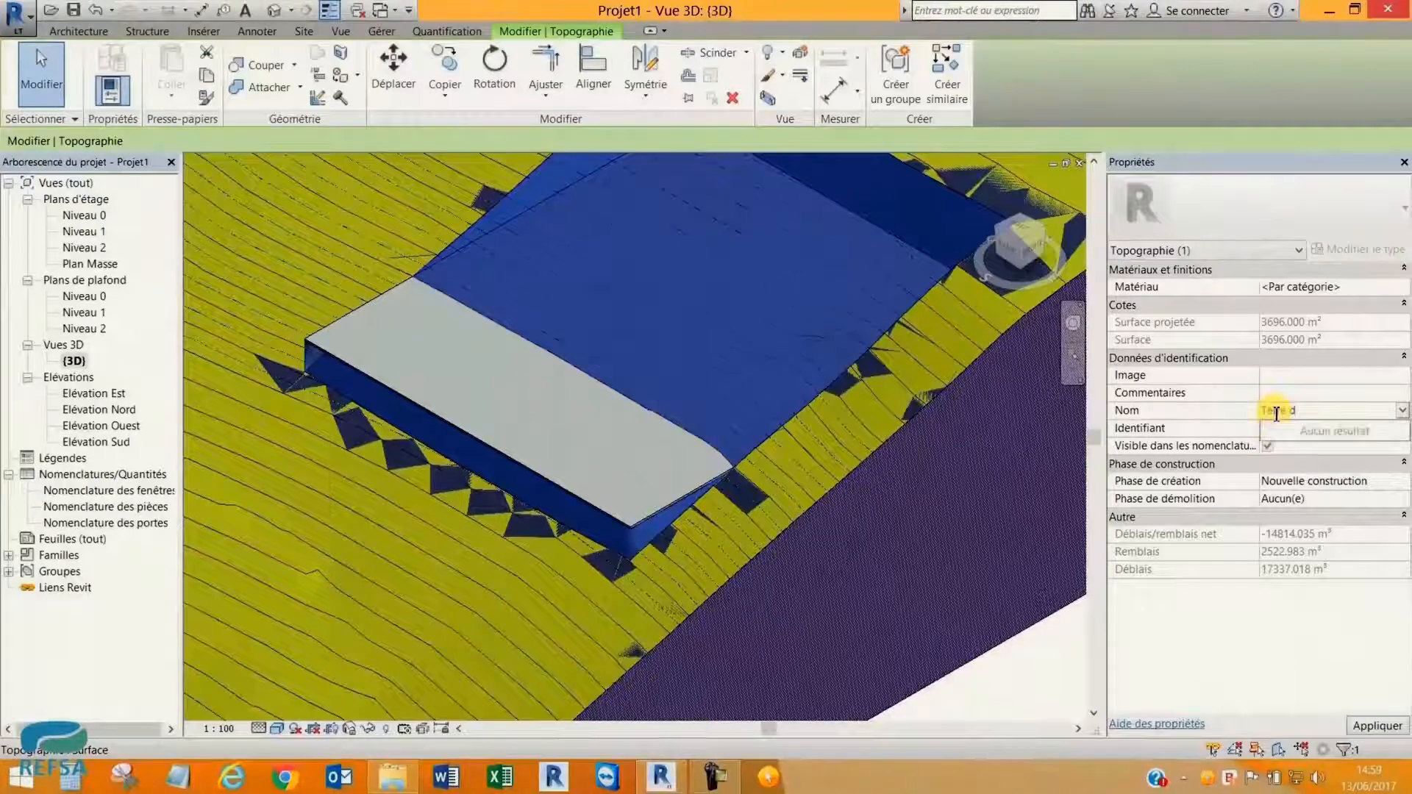
type("éplacée")
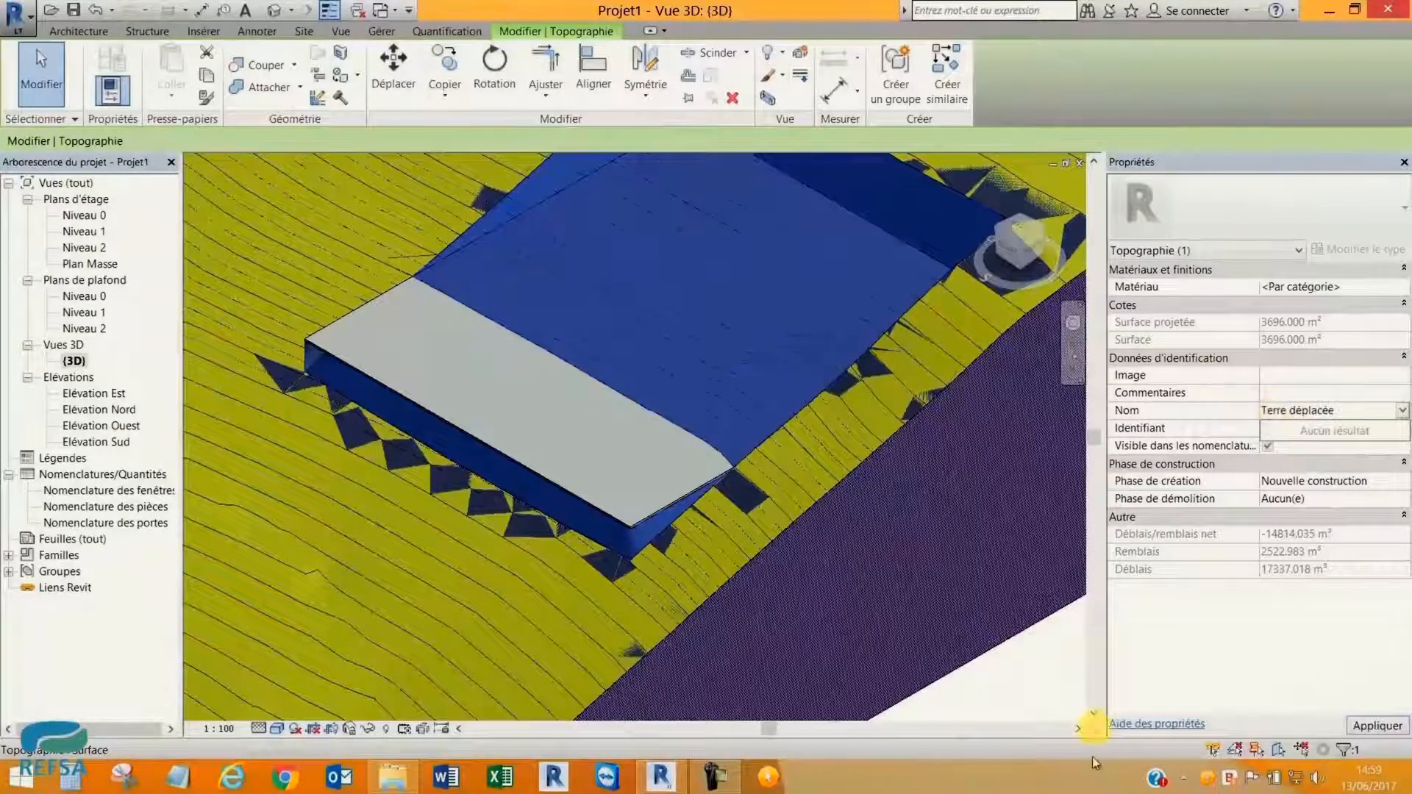
key("Return")
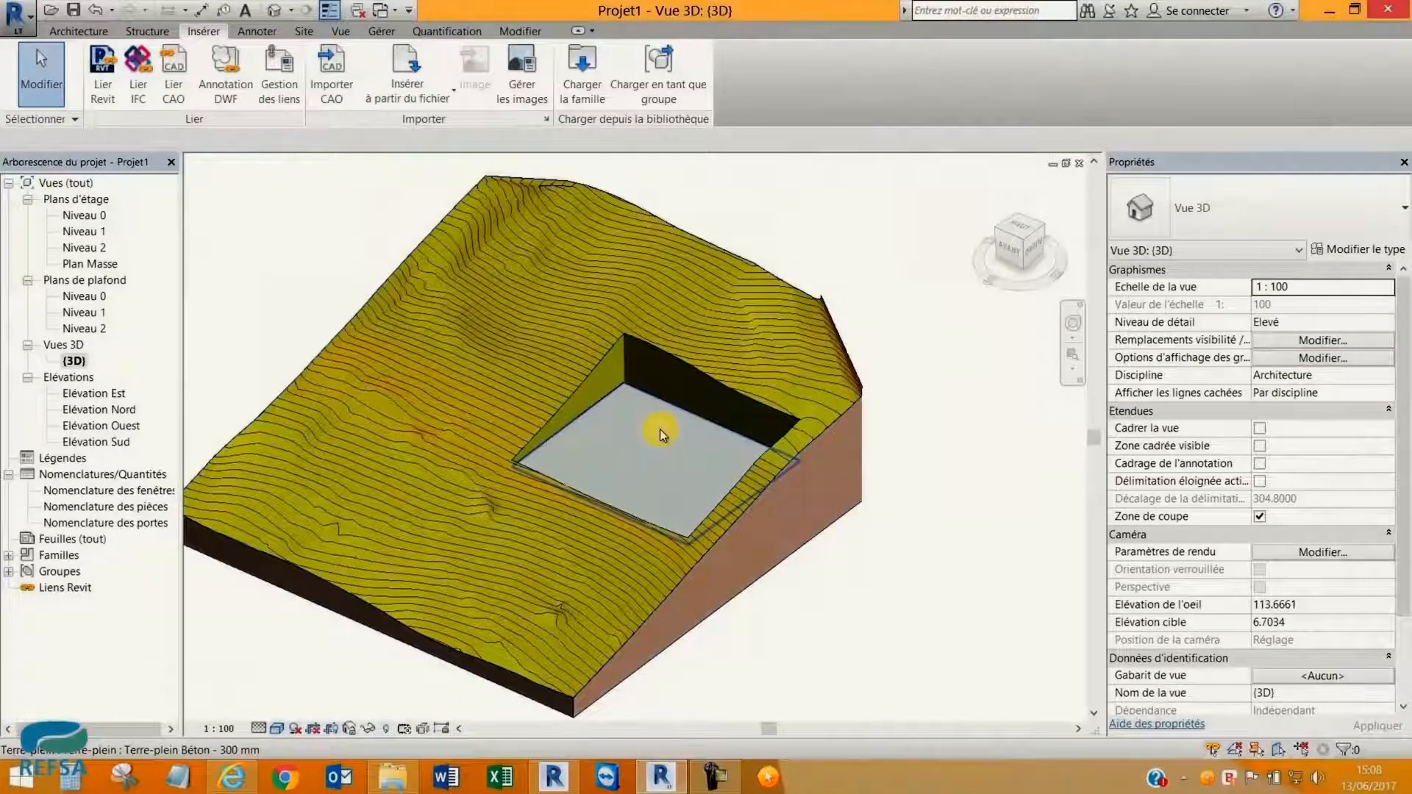
middle_click_drag(645, 445, 620, 440)
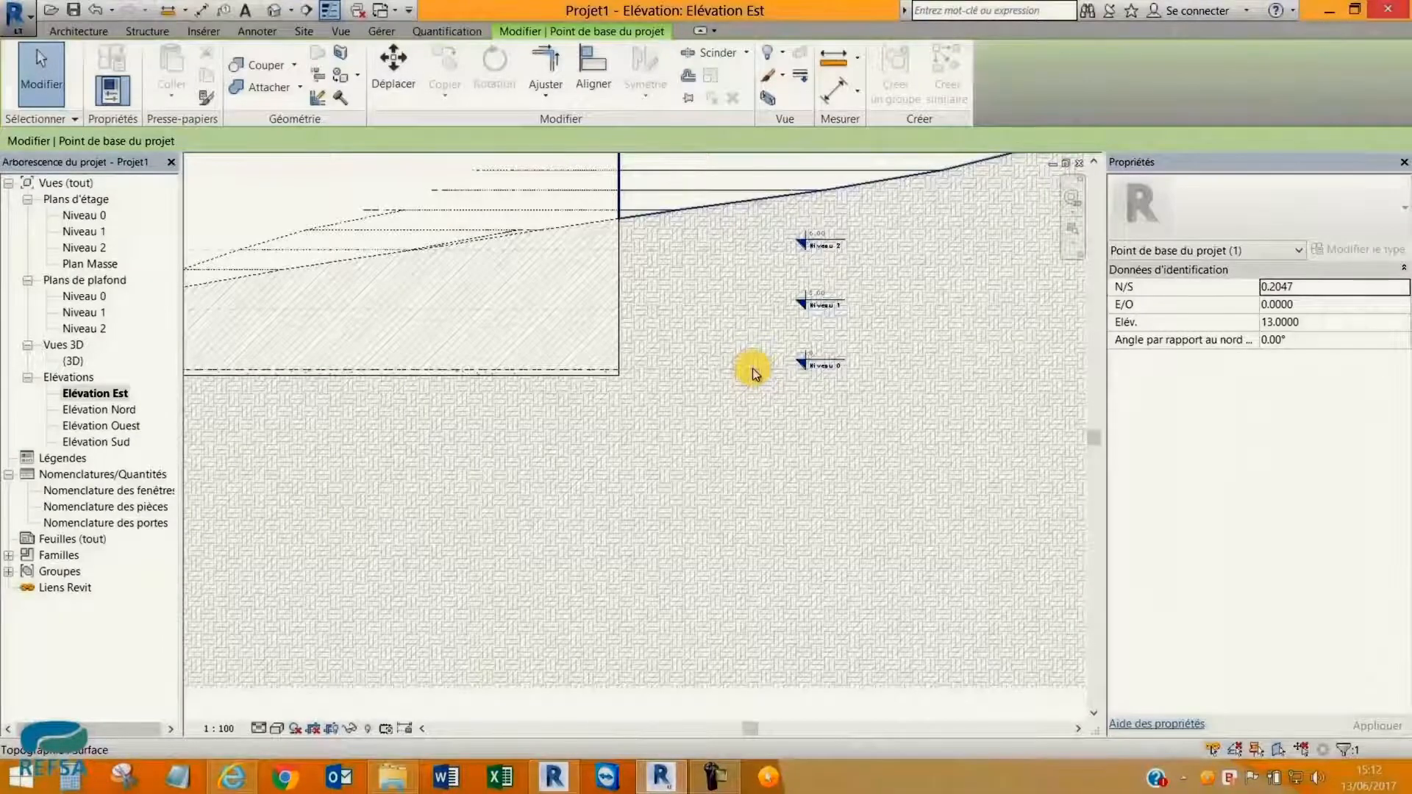
left_click(640, 326)
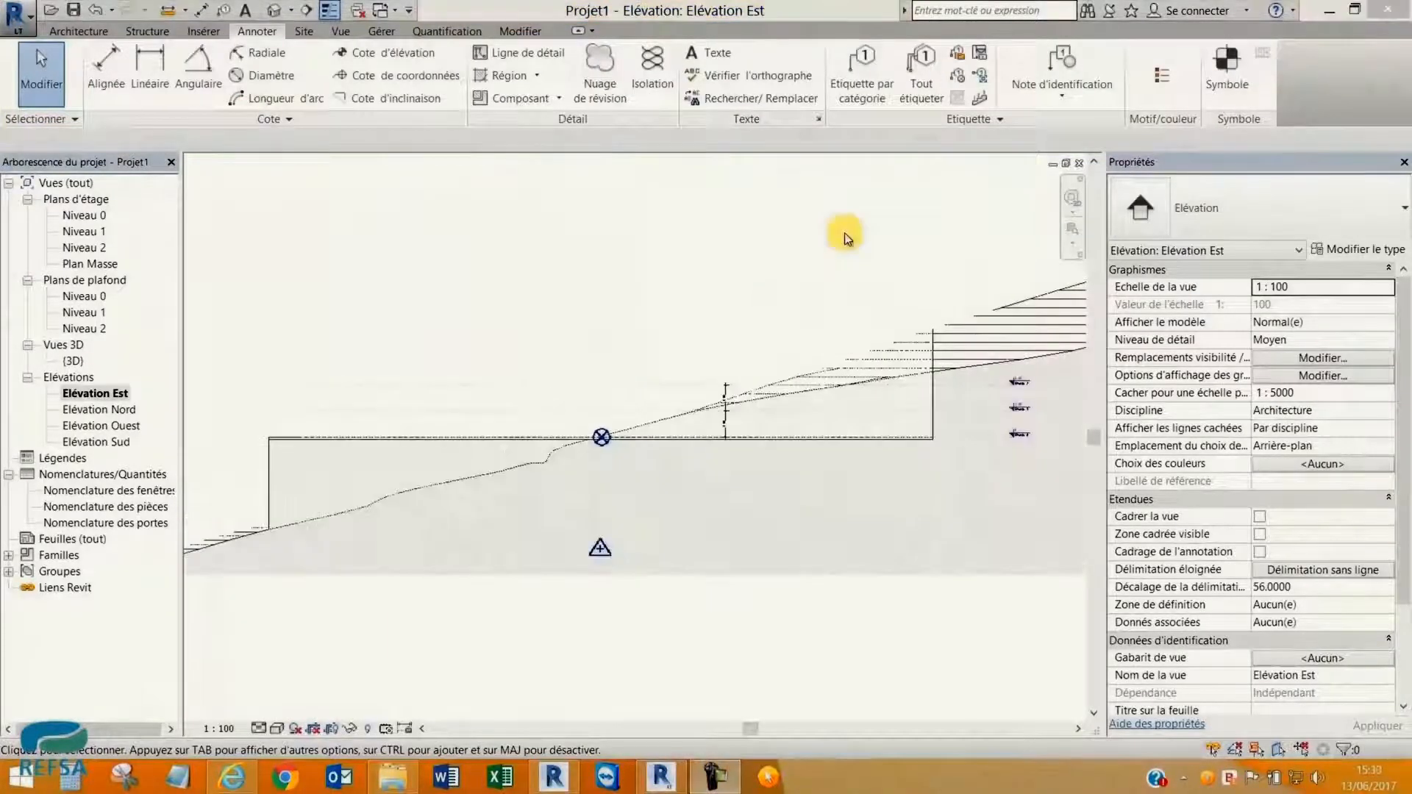
left_click(626, 285)
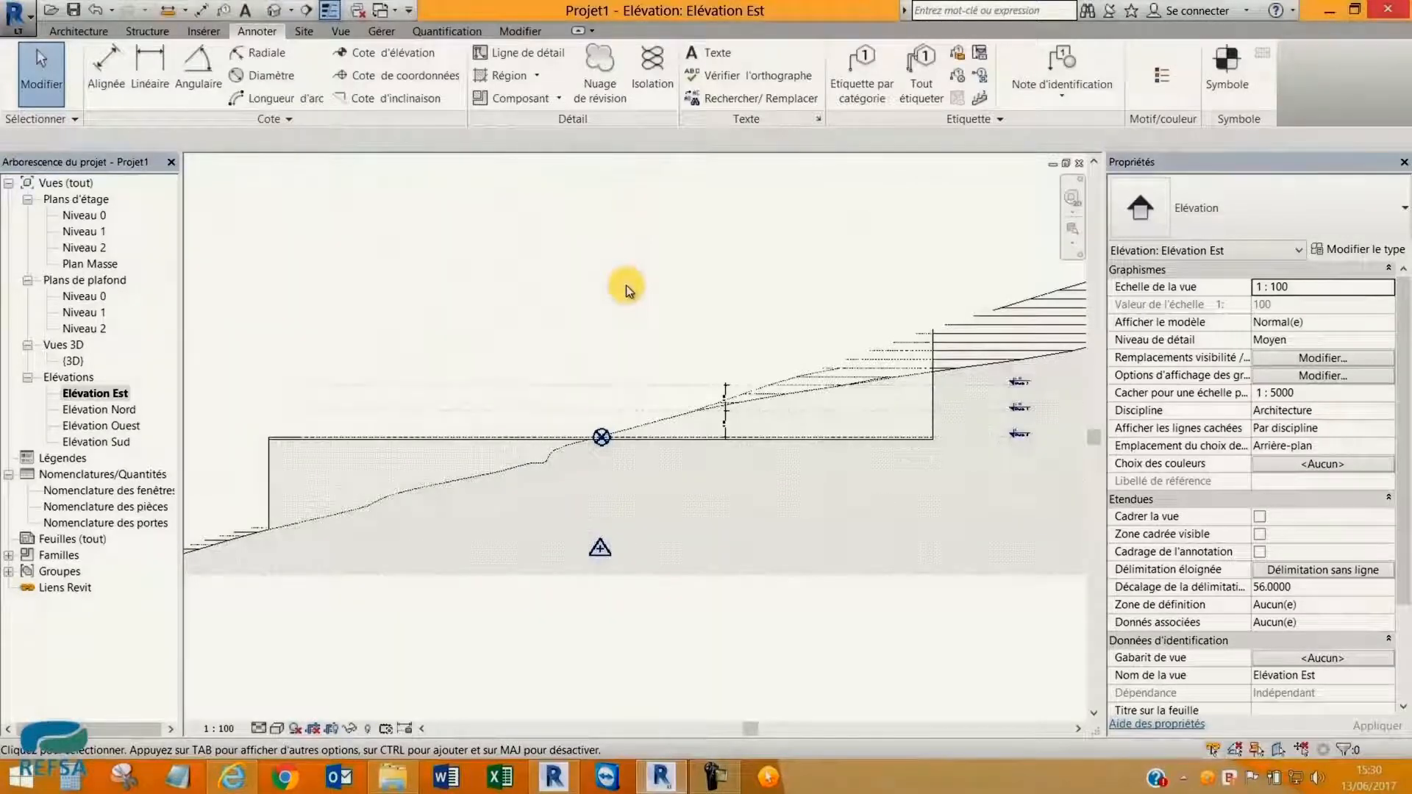
scroll(672, 438, "up", 3)
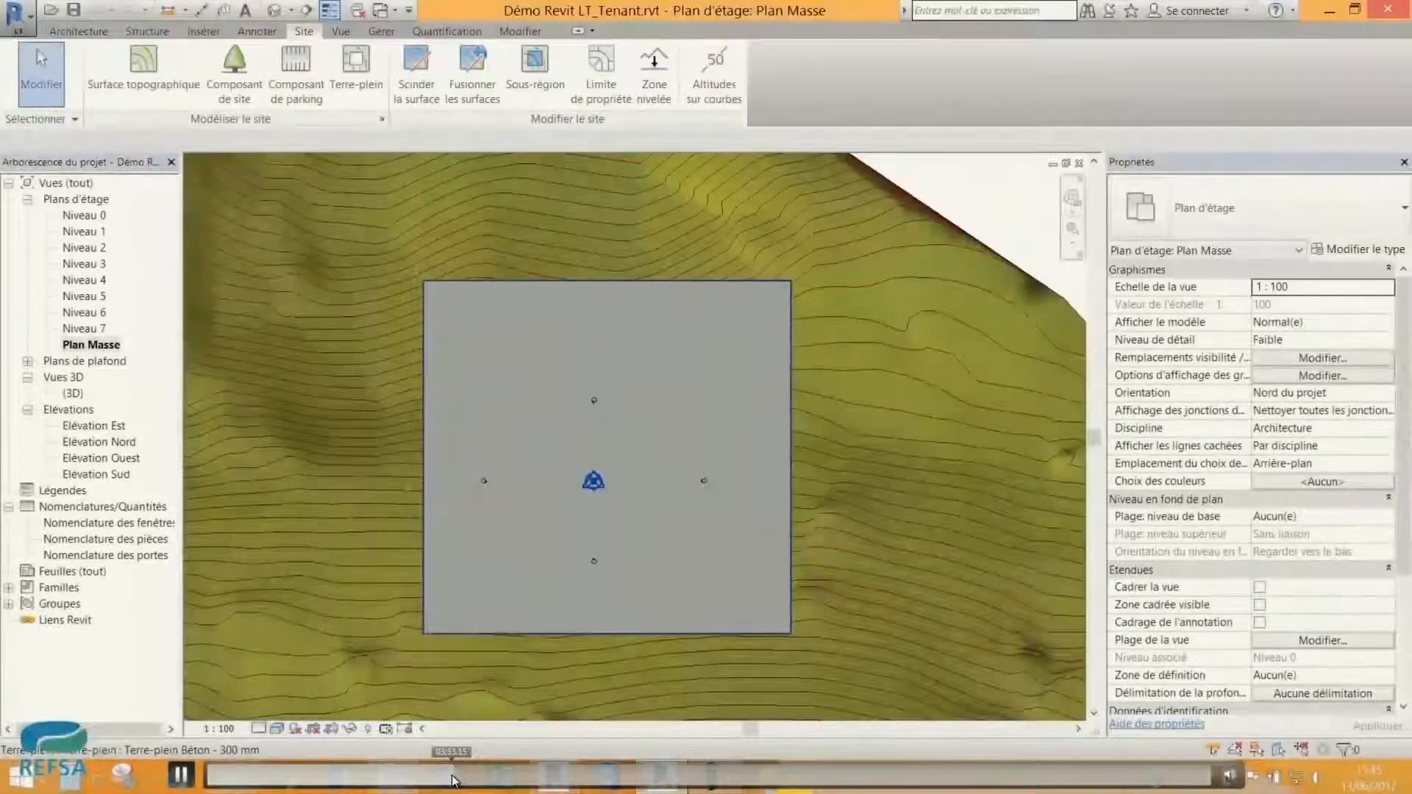
Link Fichier Lié_Batiment voisin.rvt into the site plan, positioned automatically from project base point to project base point.
left_click(203, 30)
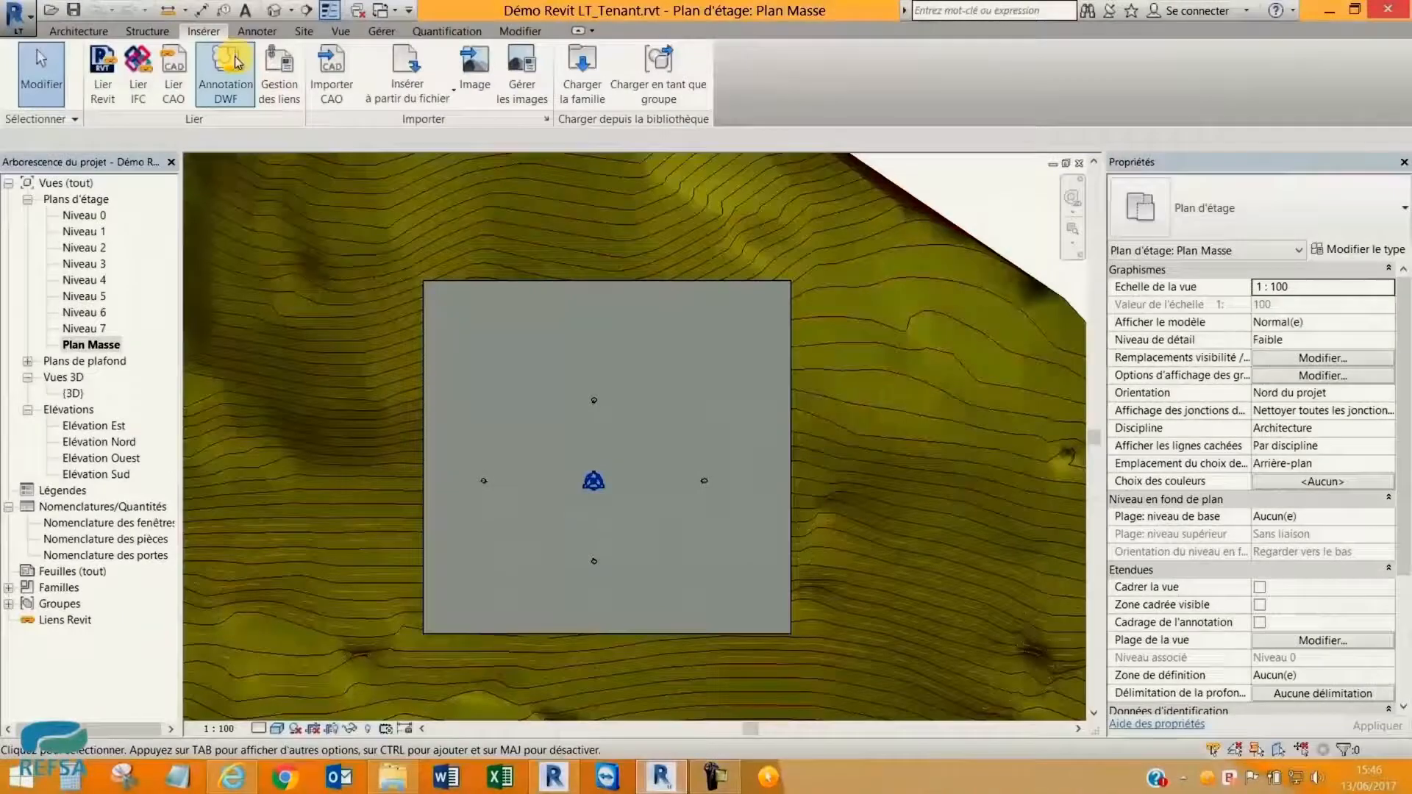
left_click(102, 74)
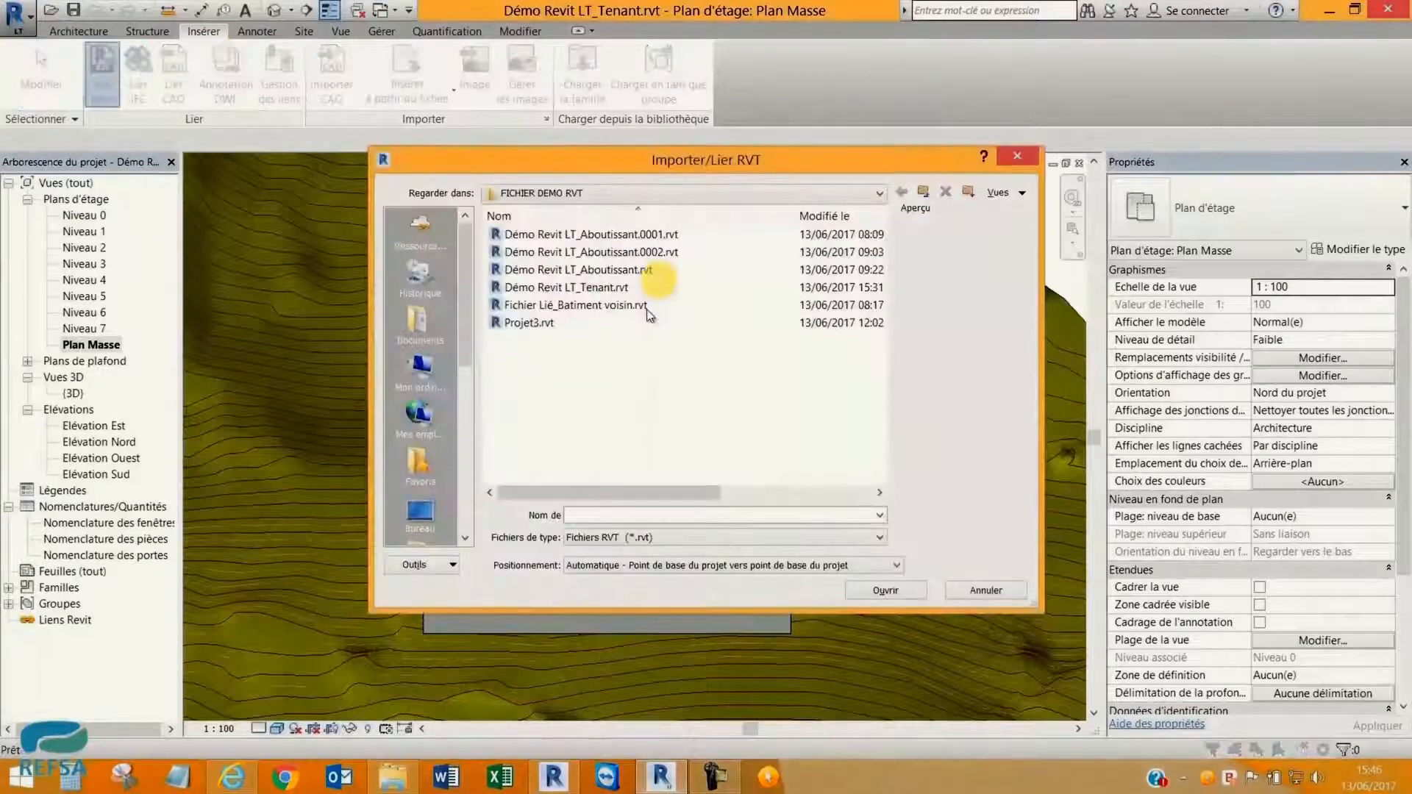
left_click(647, 305)
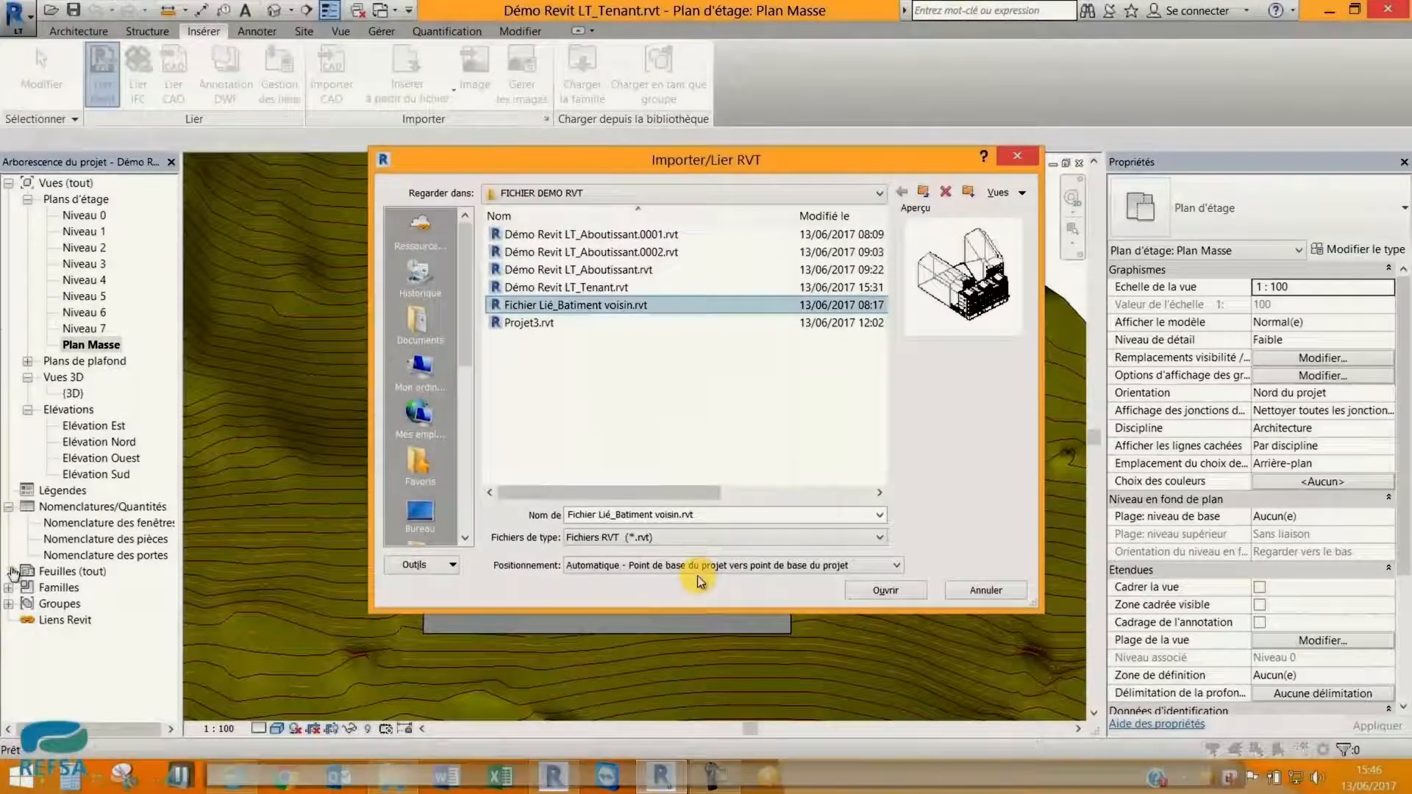
key("Return")
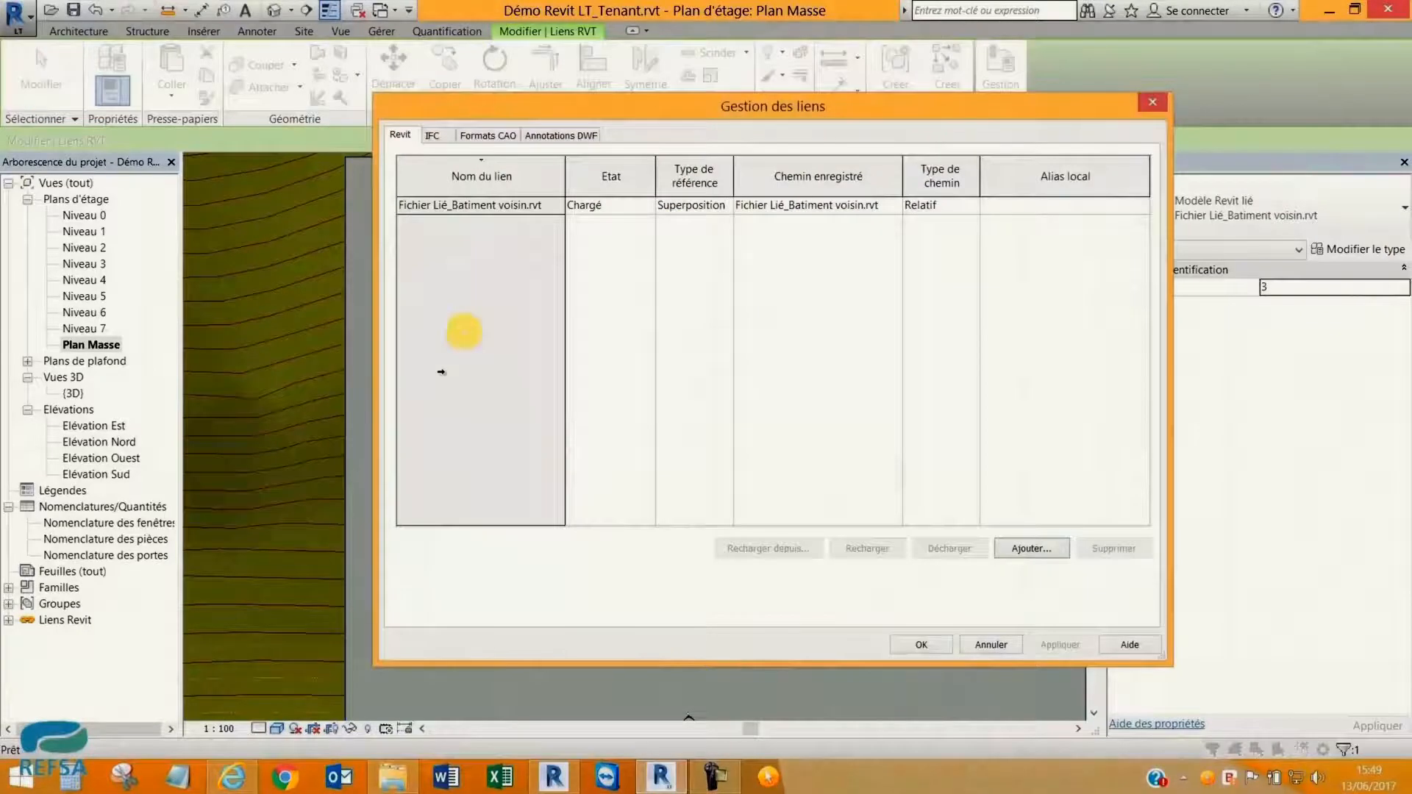
Check the Fichier Lié_Batiment voisin.rvt entry in the link manager and delete the linked building from the site plan.
left_click(934, 205)
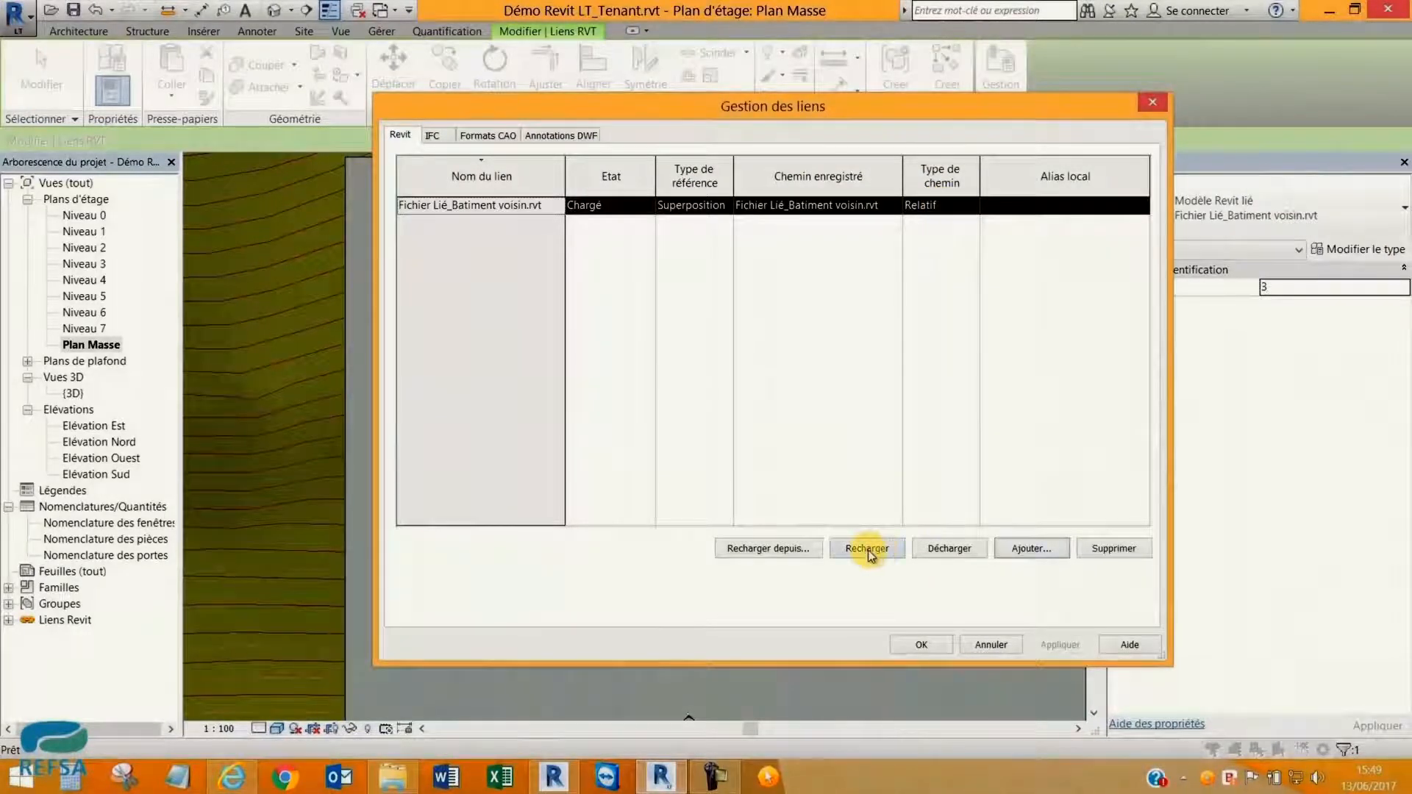
left_click(921, 645)
left_click(661, 440)
scroll(663, 440, "down", 1)
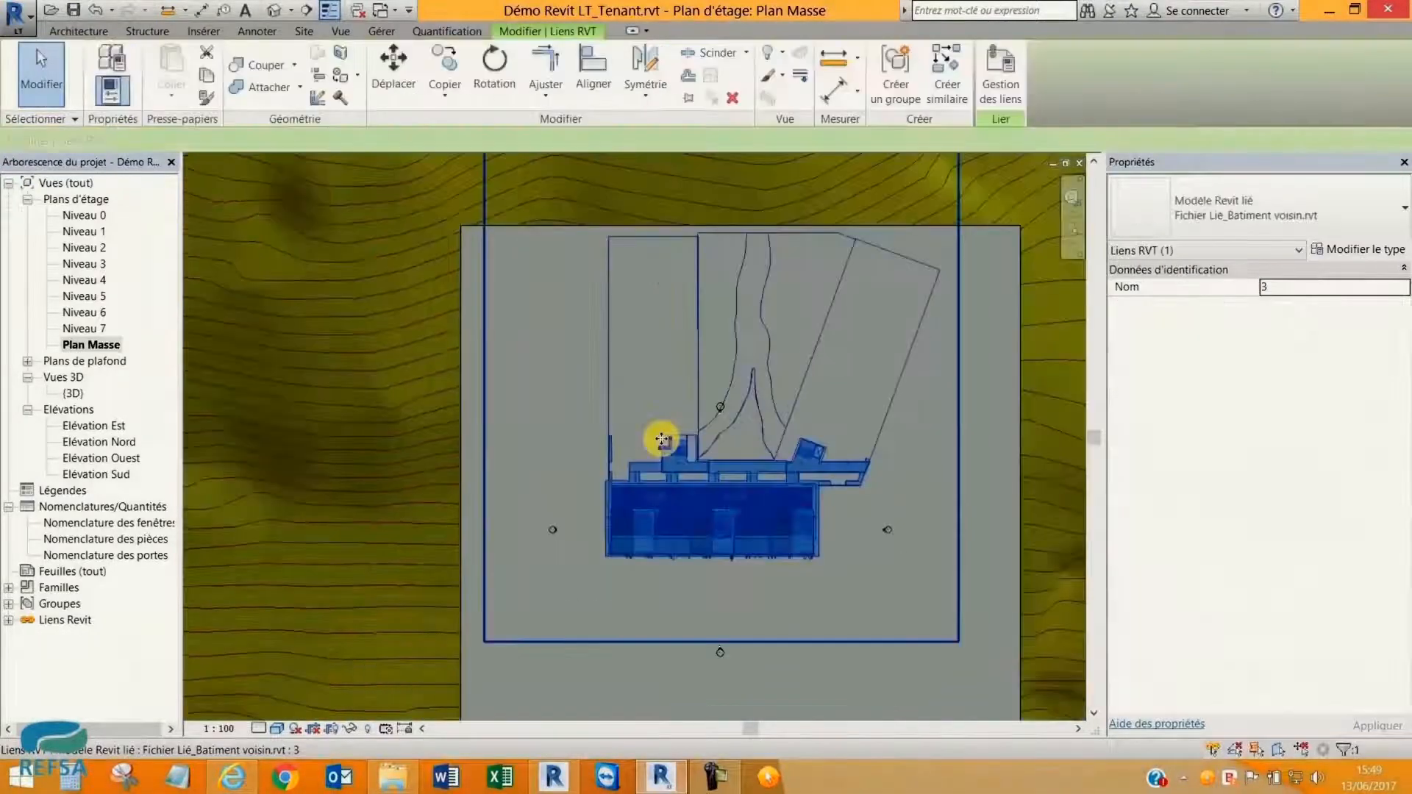
key("Delete")
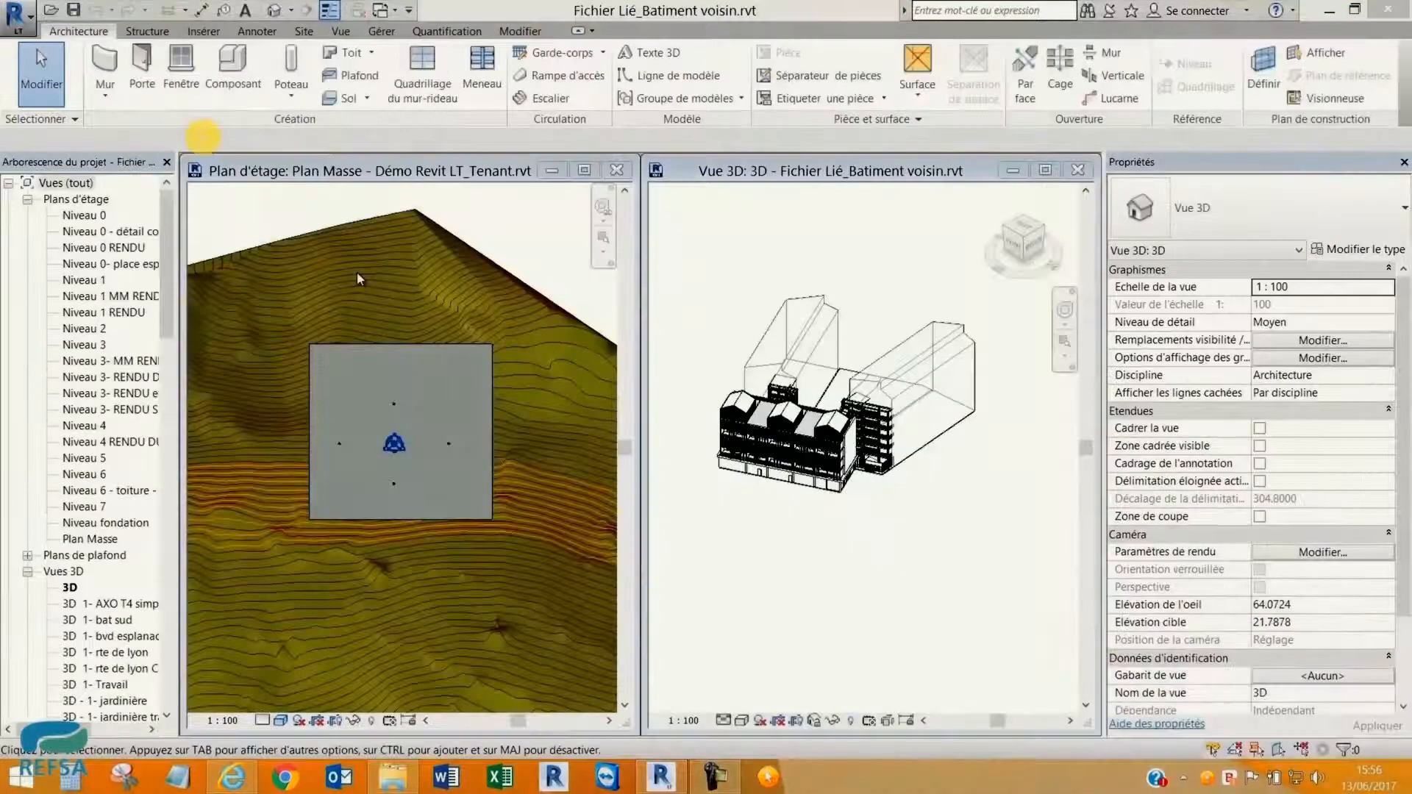
Select the whole building in the 3D view of Fichier Lié_Batiment voisin.rvt and return to Plan Masse of Démo Revit LT_Tenant.rvt.
left_click(739, 269)
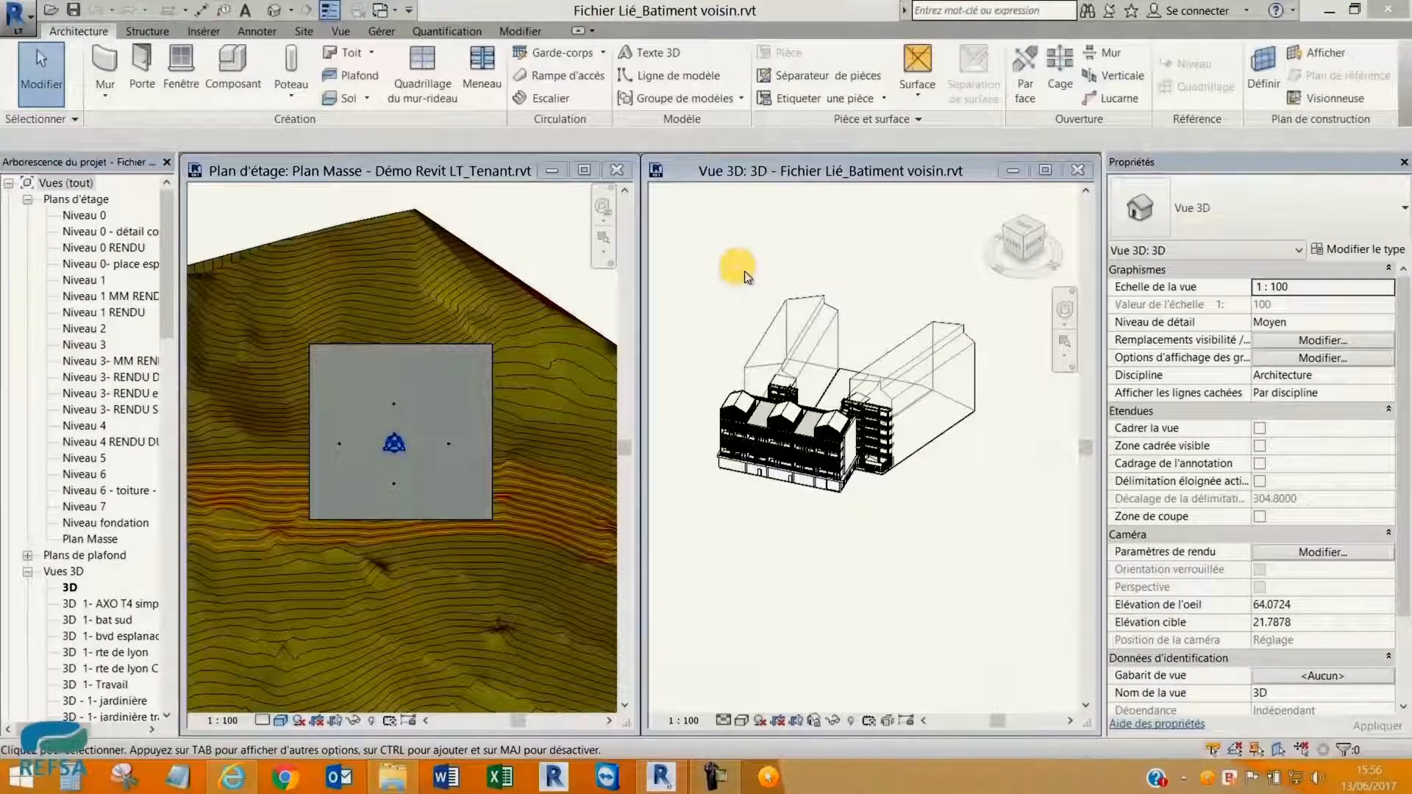
left_click_drag(681, 241, 1057, 546)
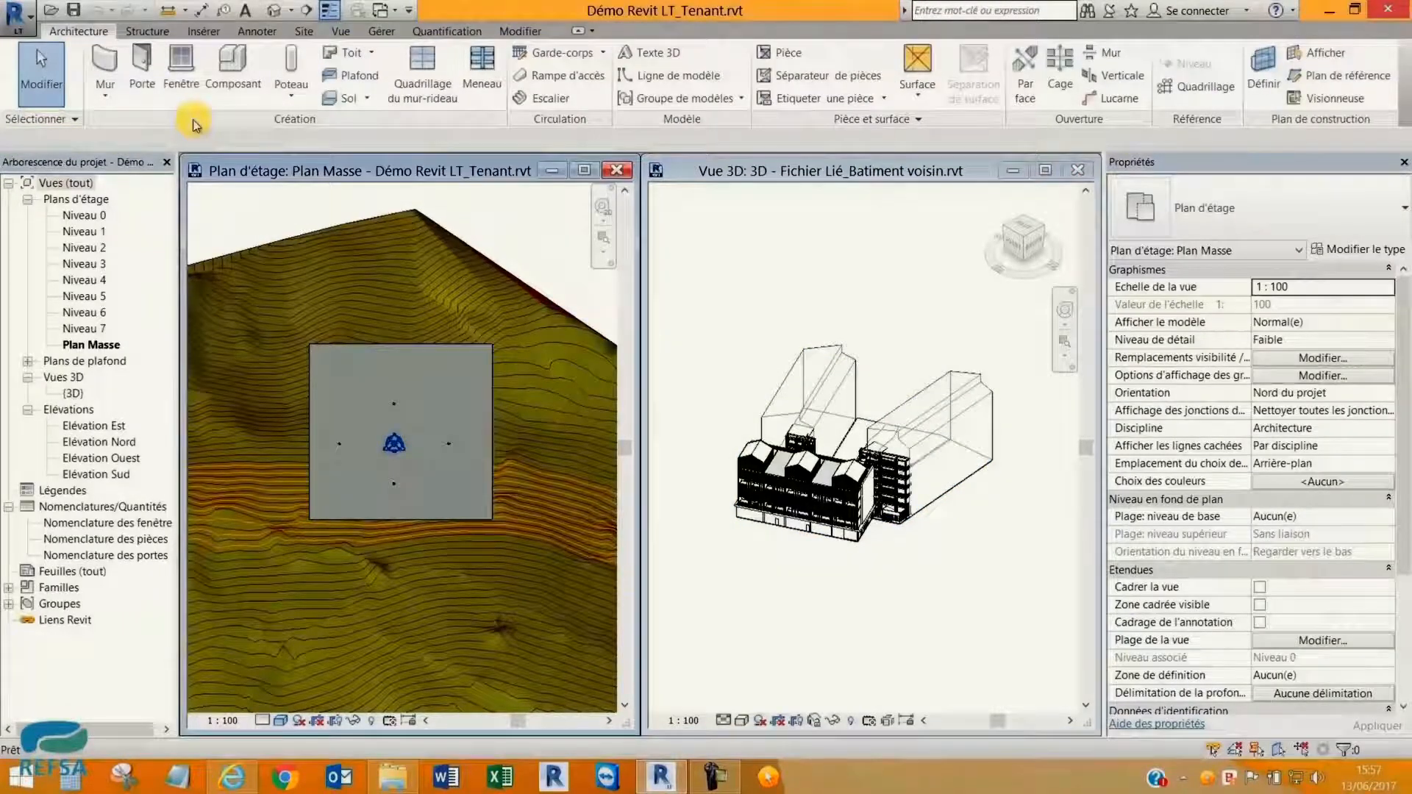
left_click(294, 236)
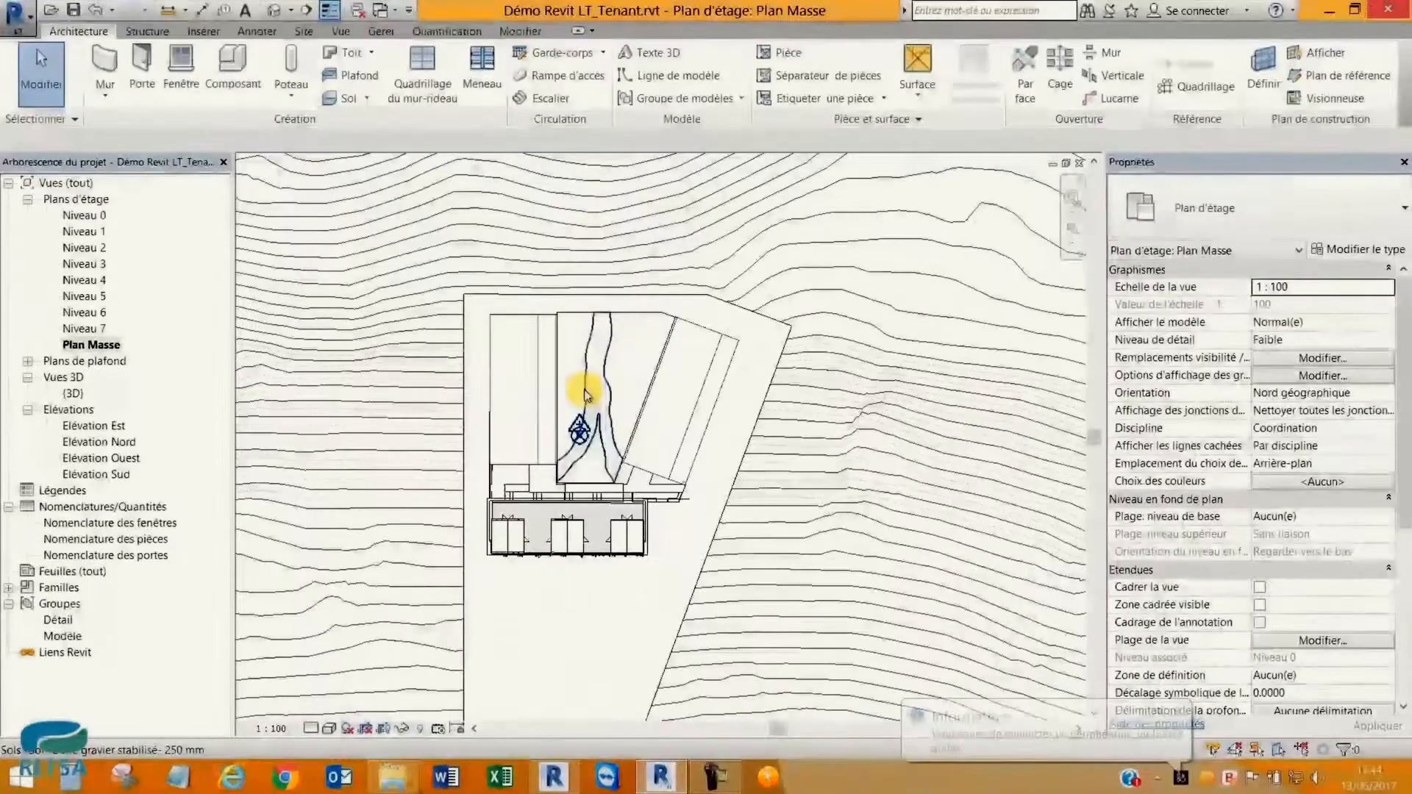
Draw a vertical grid line on the pad below the neighbouring building, aligned with the building's left side wall.
scroll(585, 395, "down", 2)
middle_click_drag(579, 551, 570, 609)
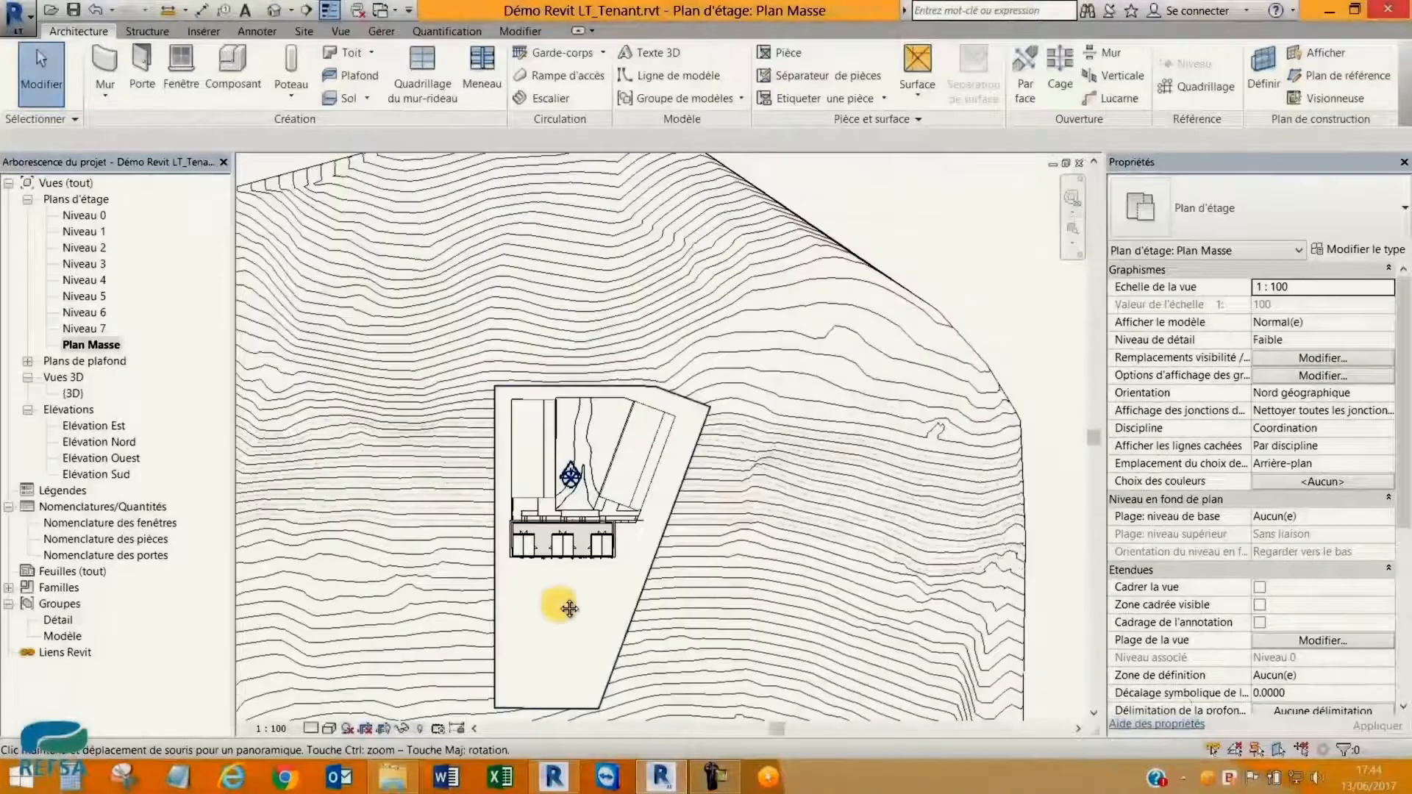
scroll(562, 599, "up", 2)
left_click(1177, 82)
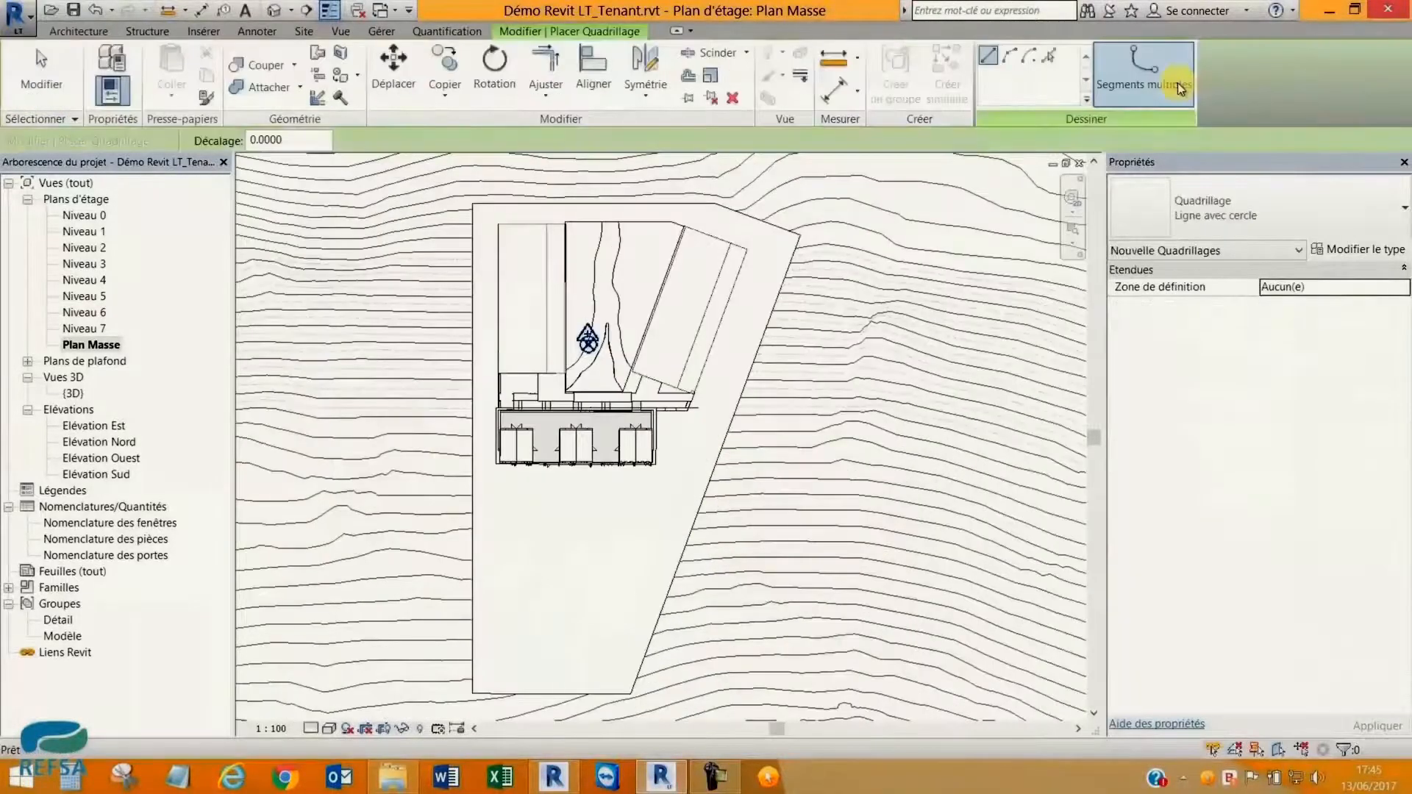
scroll(500, 446, "up", 2)
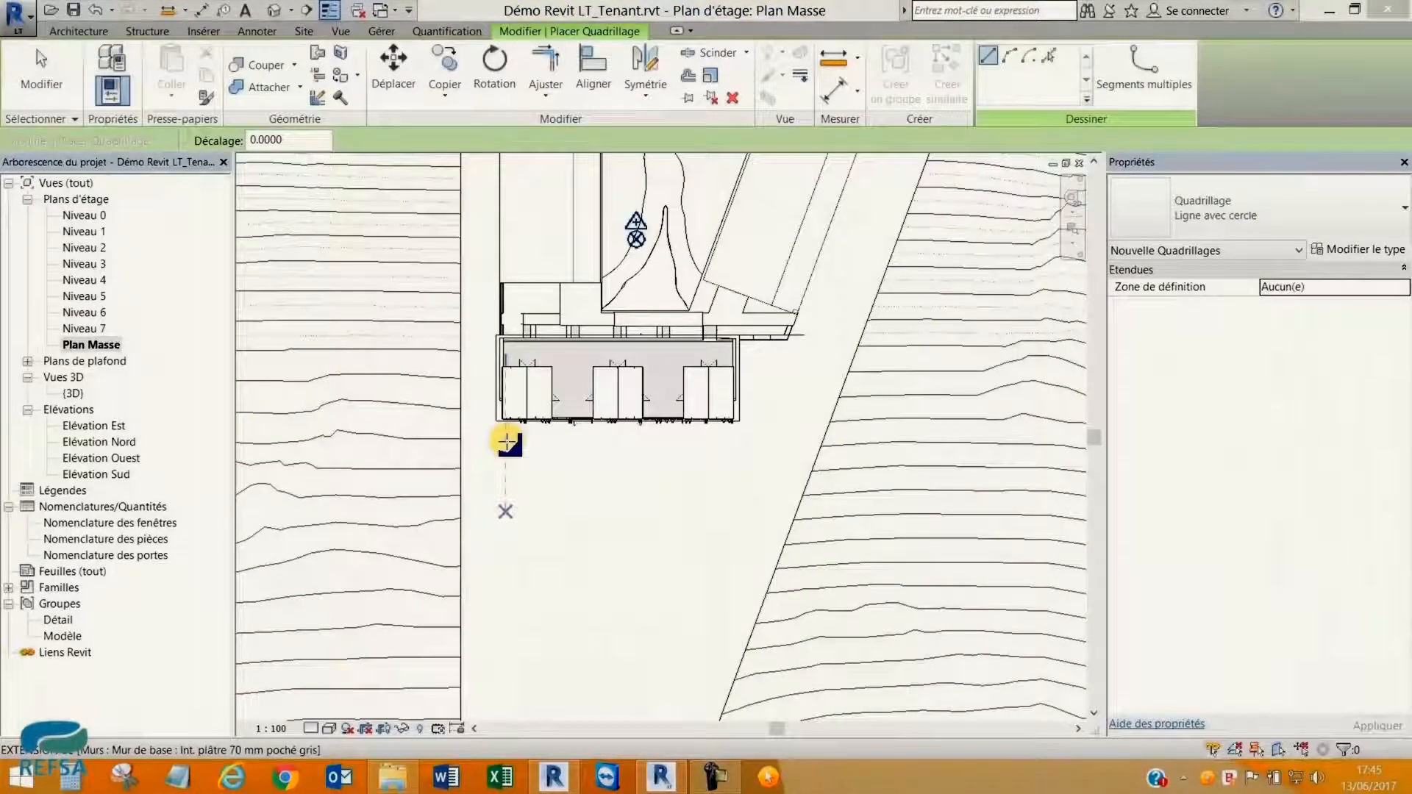
scroll(502, 448, "up", 2)
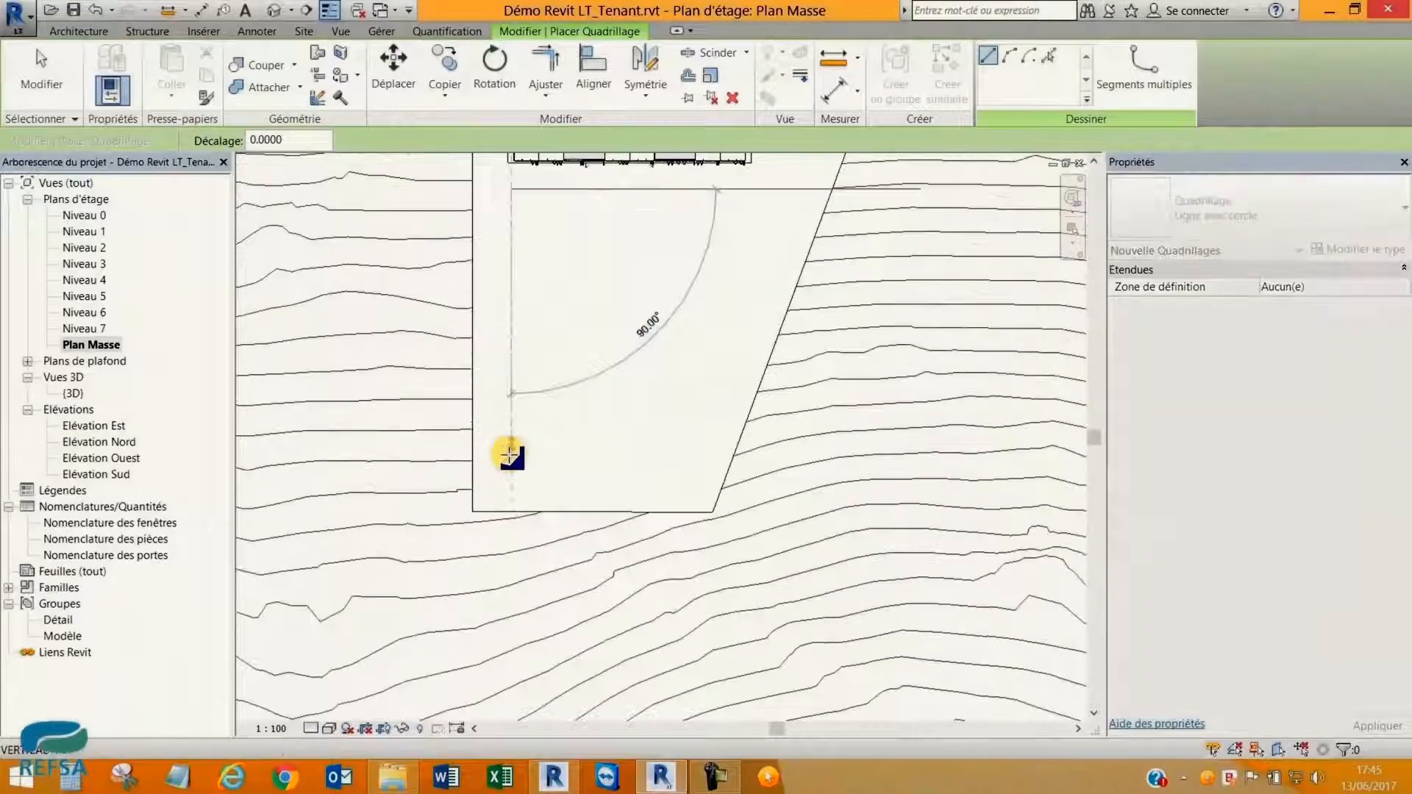
scroll(508, 450, "up", 3)
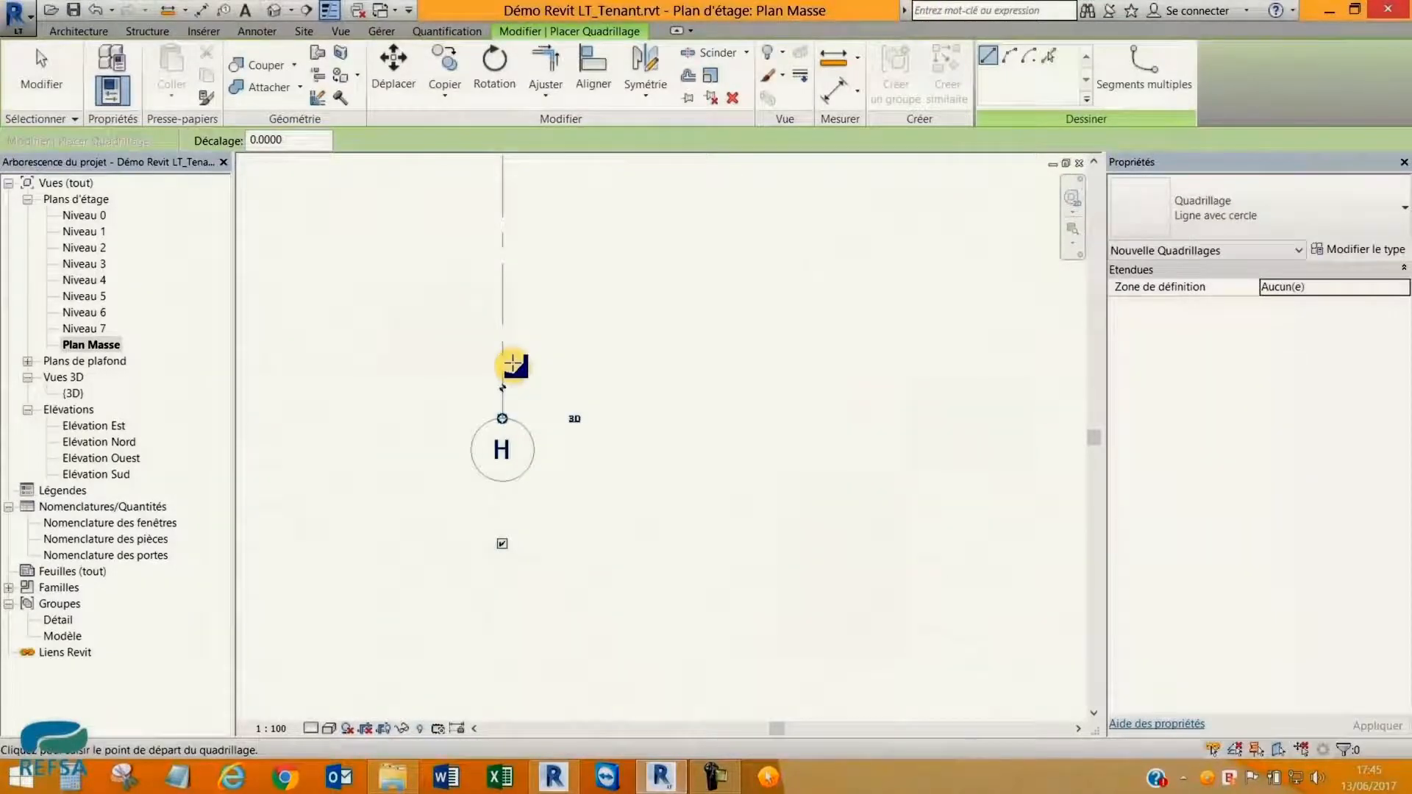
key("Escape")
key("Escape")
Rename the new vertical grid line as 1 in its head bubble.
scroll(497, 347, "up", 2)
left_click(497, 346)
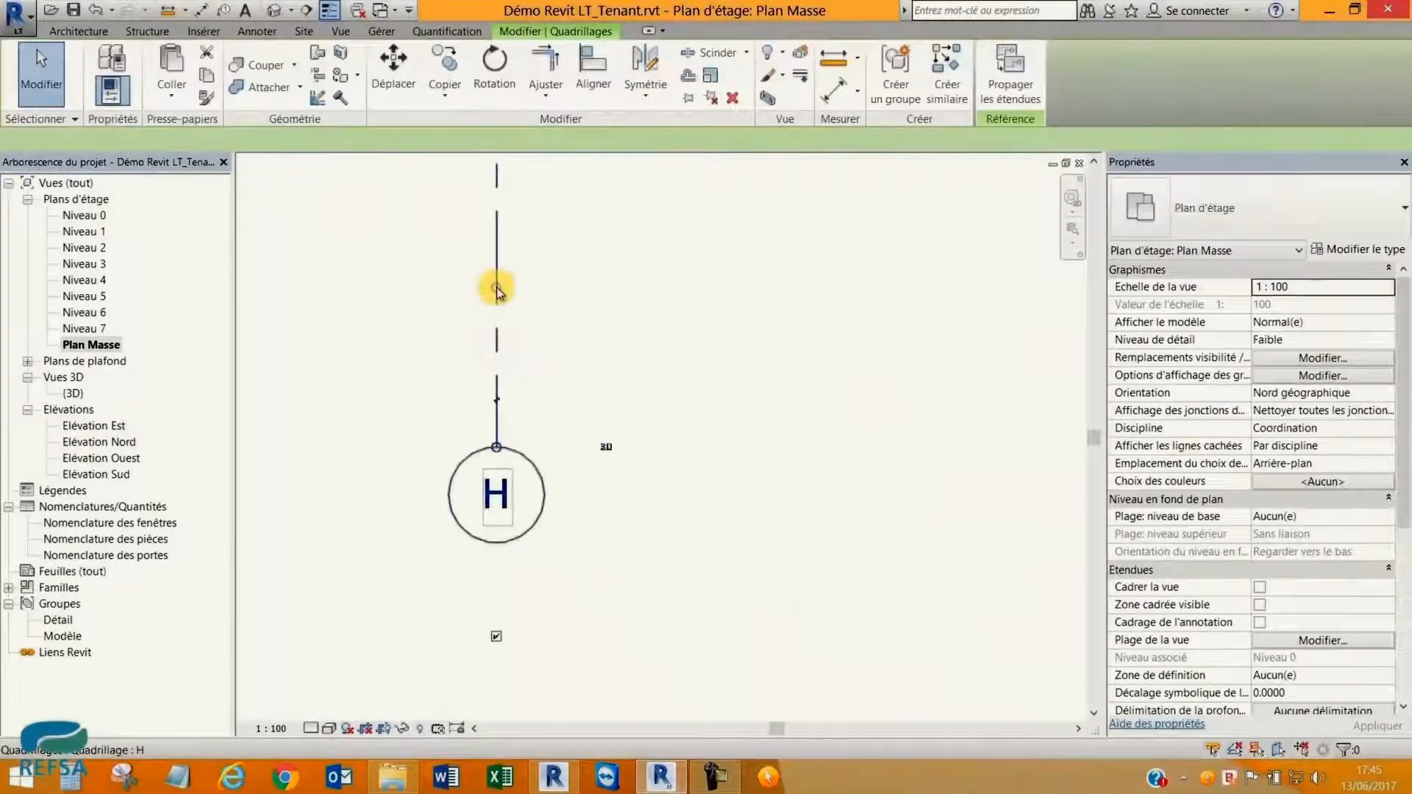
left_click(495, 493)
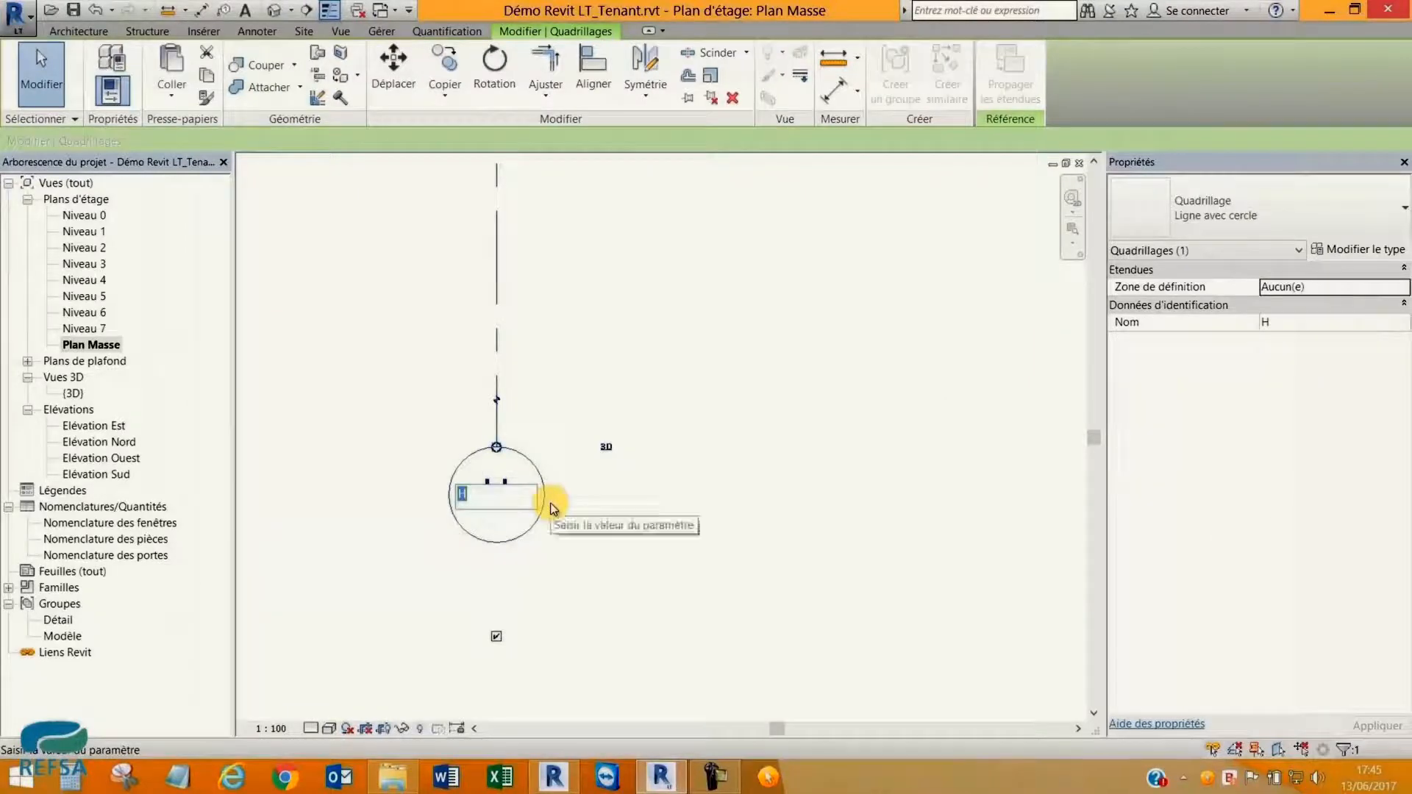
type("1")
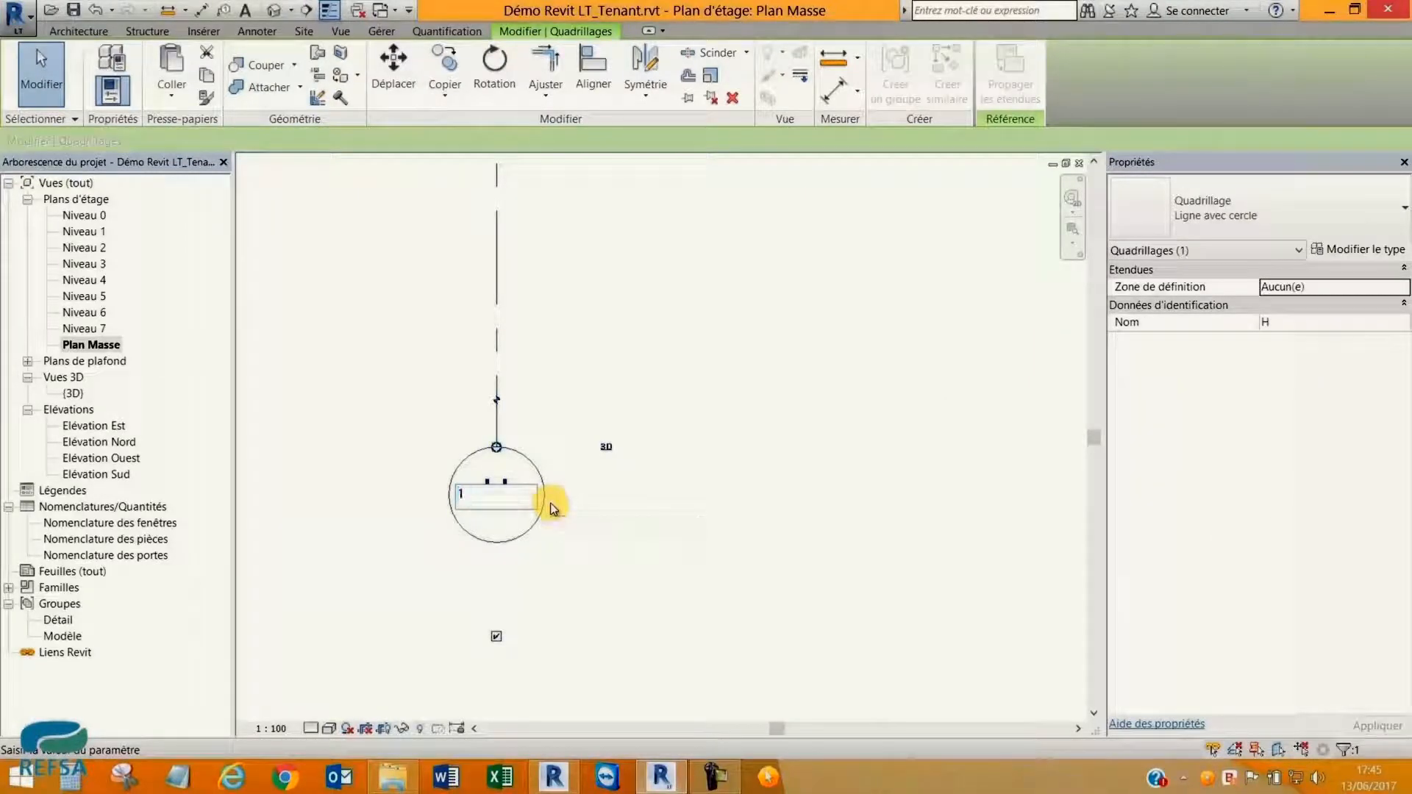
key("Return")
Array grid line 1 into 7 parallel grid lines, grouped and associated, with the spacing defined to the 2nd member.
scroll(539, 485, "down", 1)
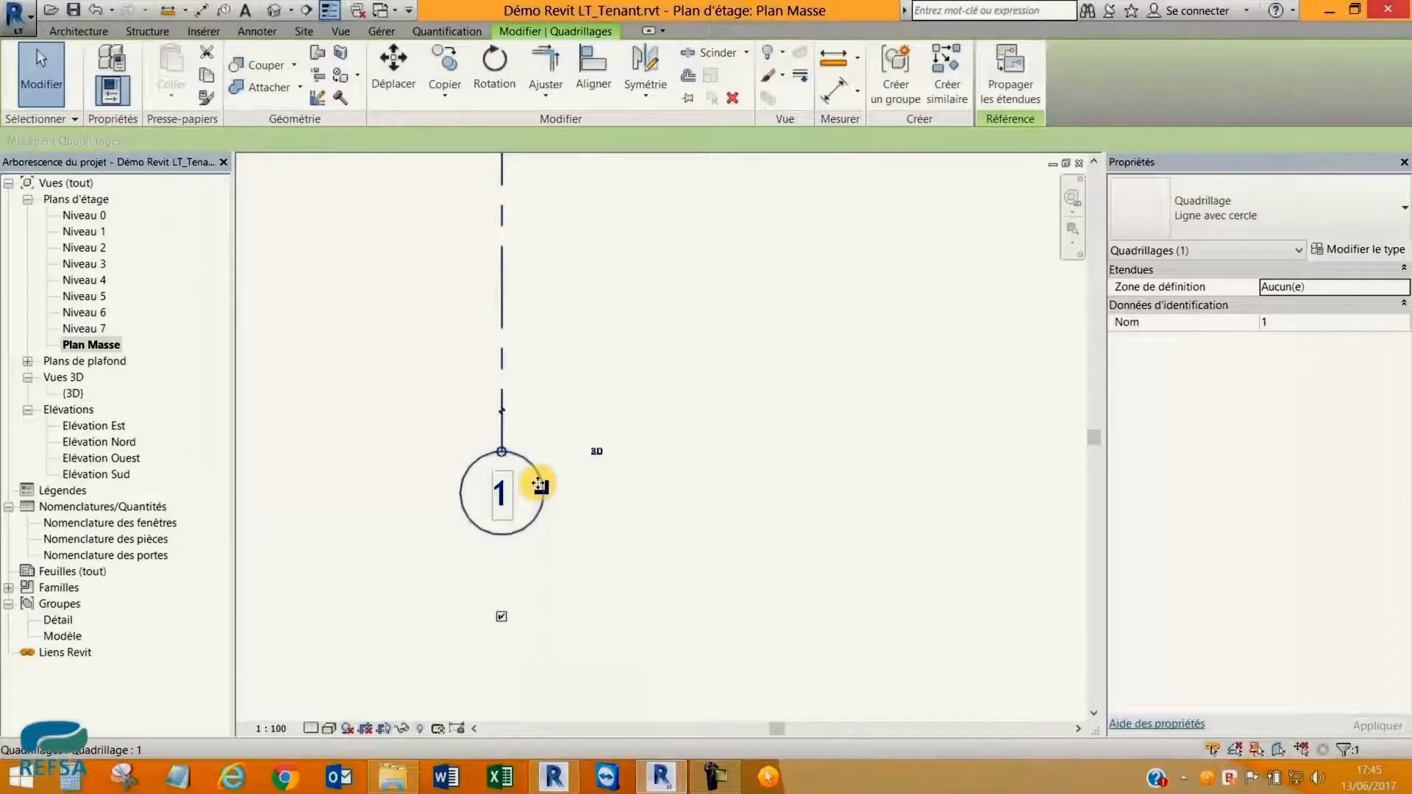
scroll(542, 482, "down", 3)
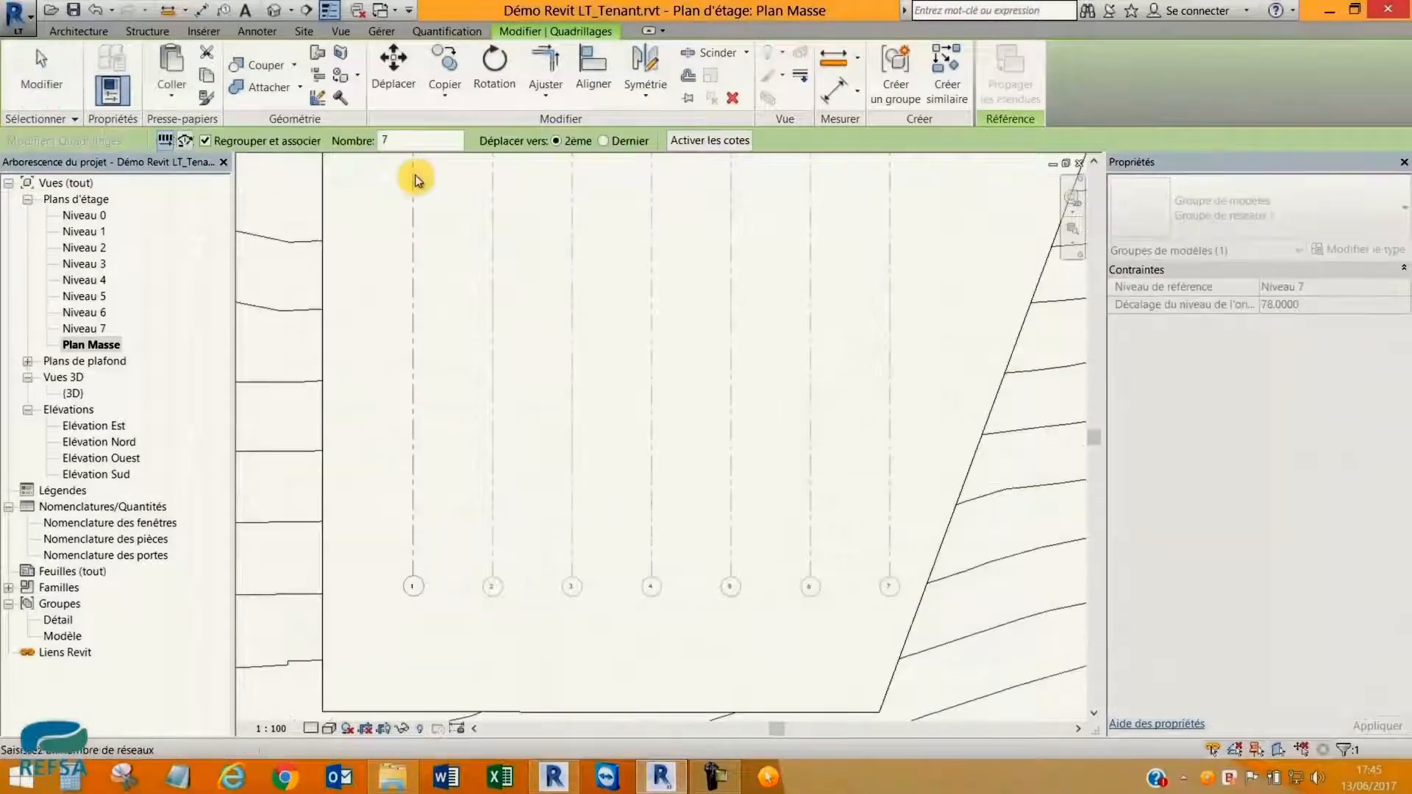
scroll(413, 173, "down", 2)
middle_click_drag(413, 174, 527, 439)
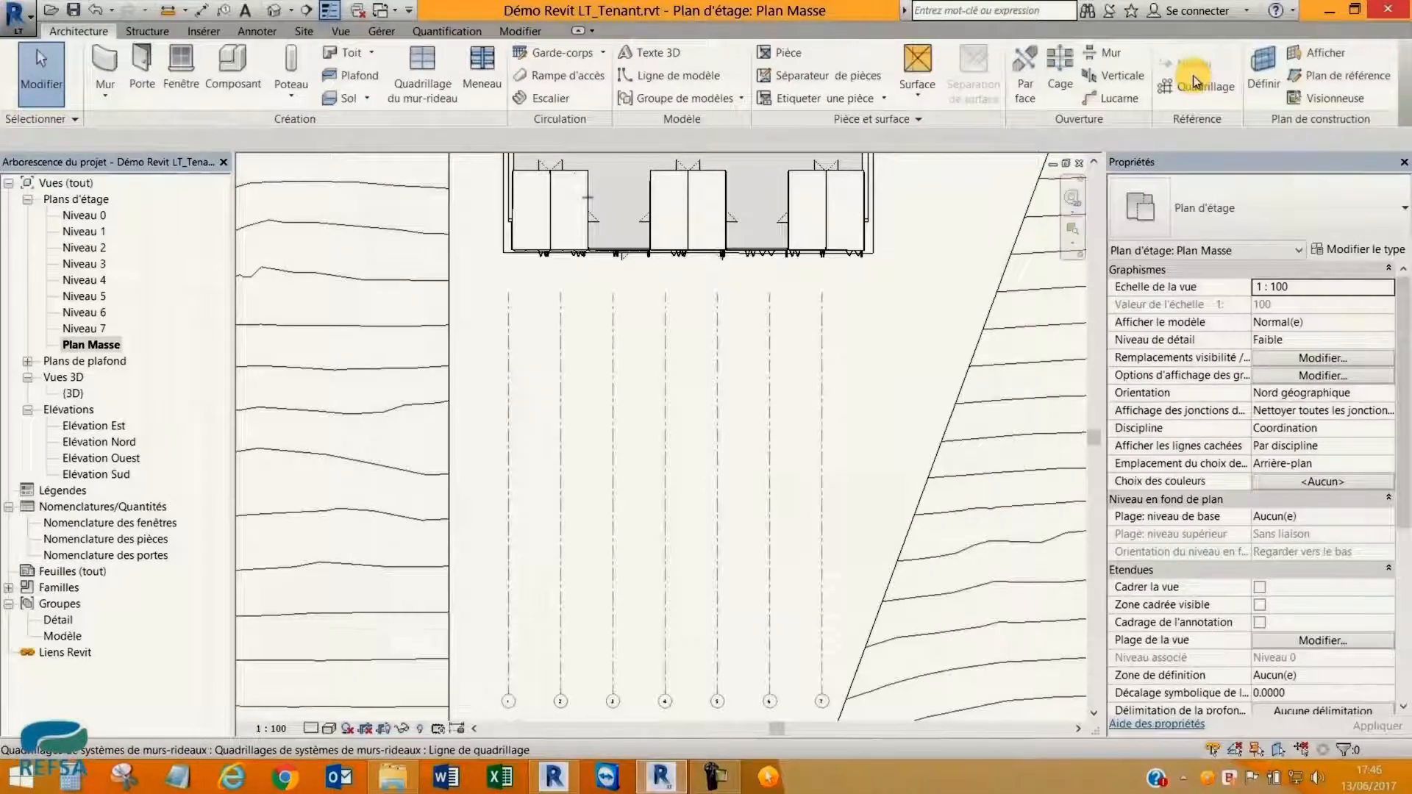
Draw a horizontal grid line across the vertical ones near their upper ends and name it A.
left_click(1195, 81)
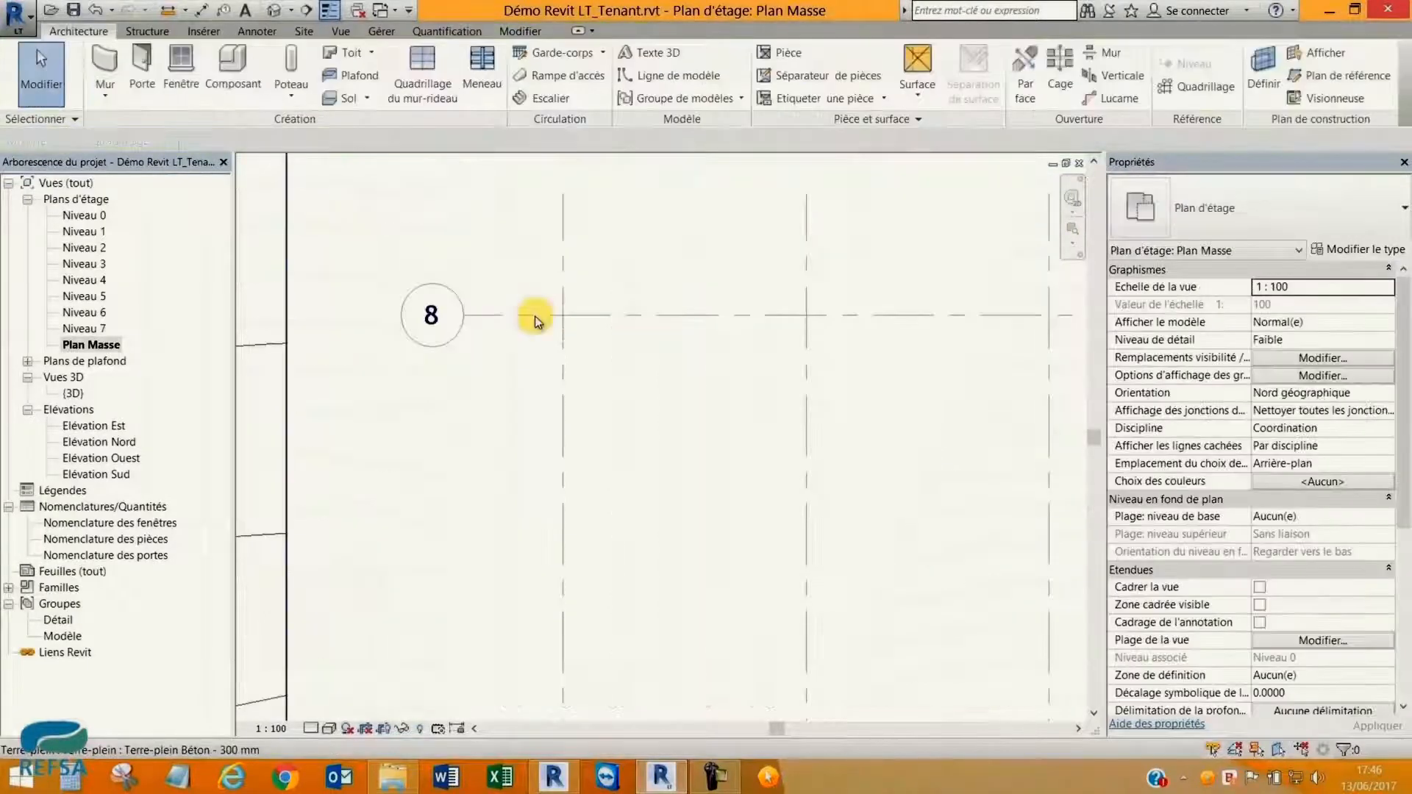
left_click(433, 316)
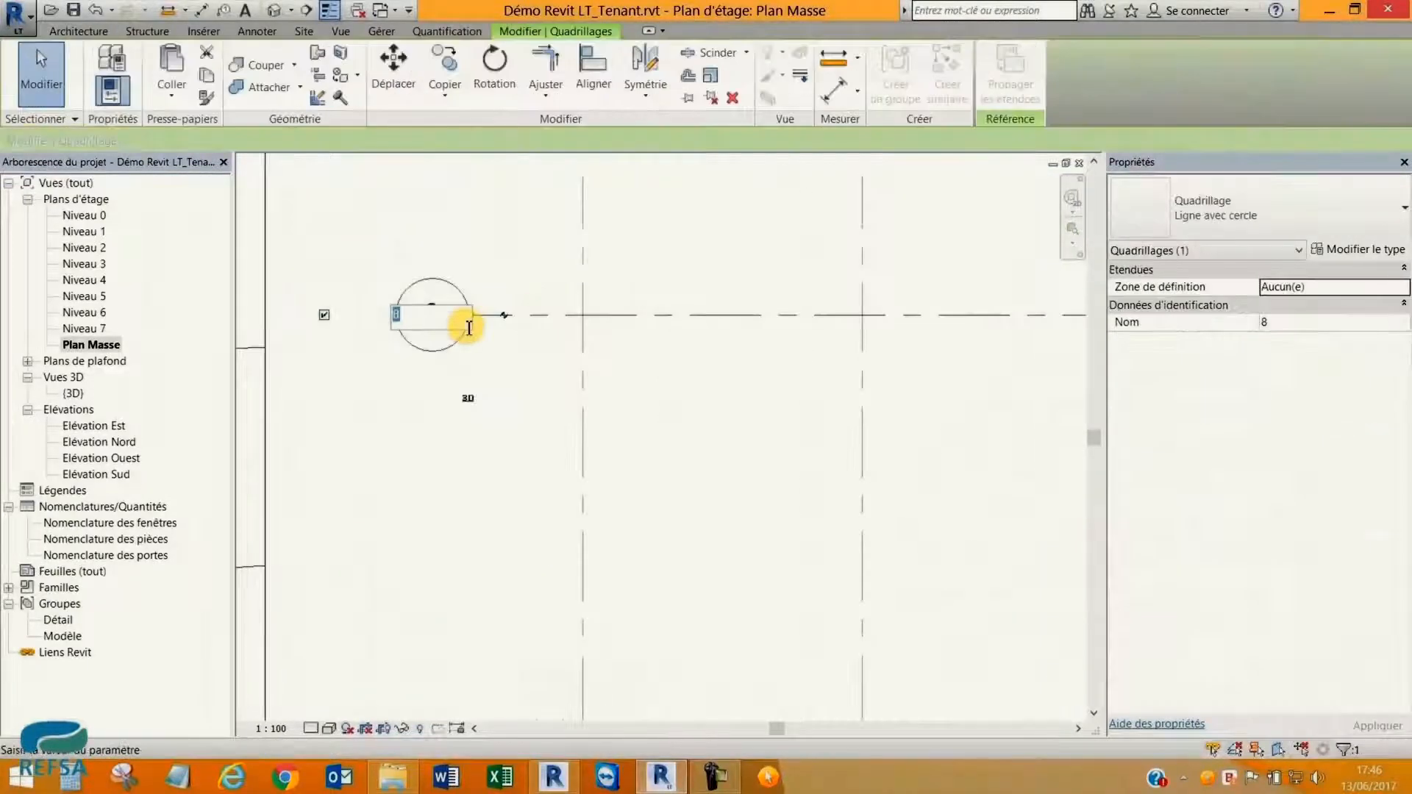
type("A")
key("Return")
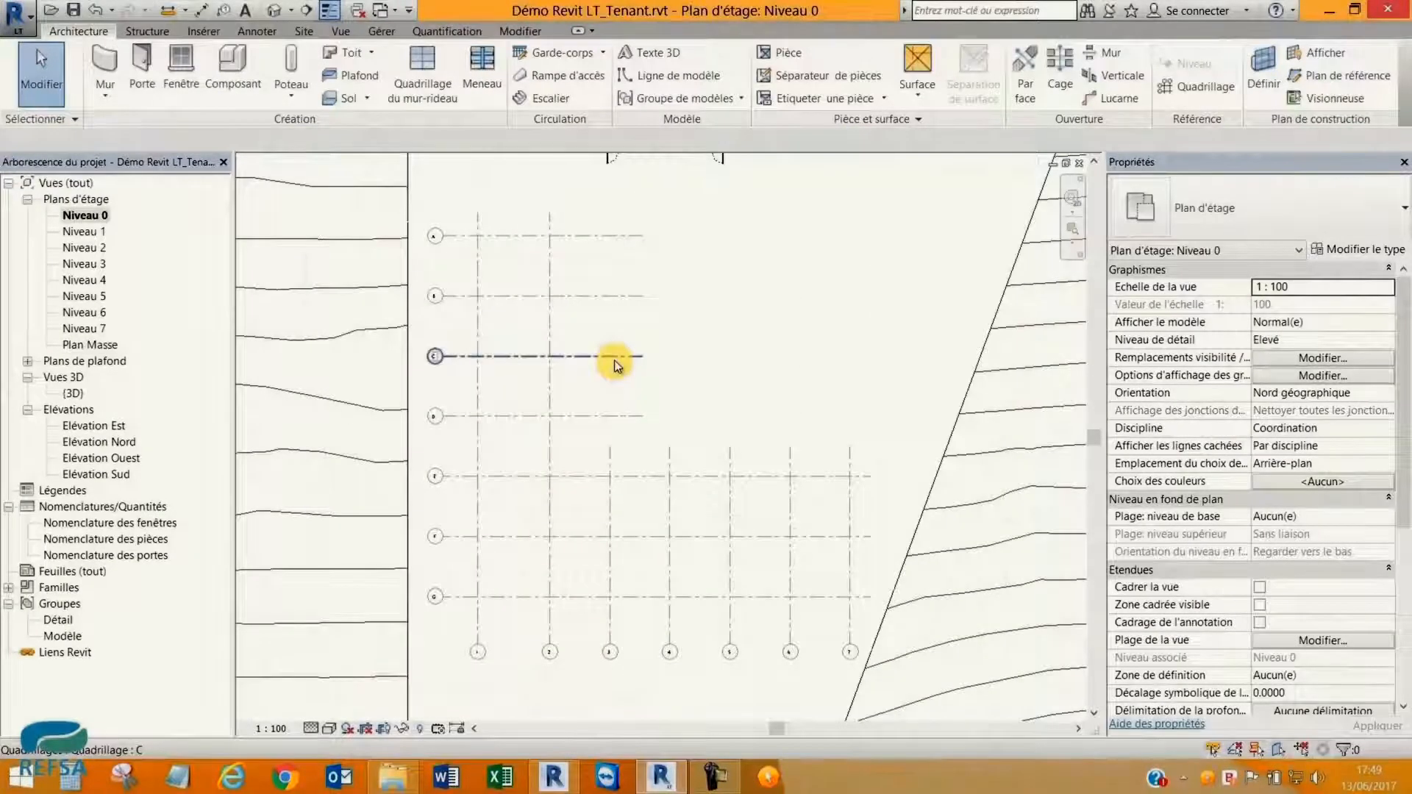
Draw architectural walls of type REFSA - Ext. Isolant 10 + Voile BA 20 - retournement, 3.5 m high, on the Niveau 0 grid.
left_click(109, 92)
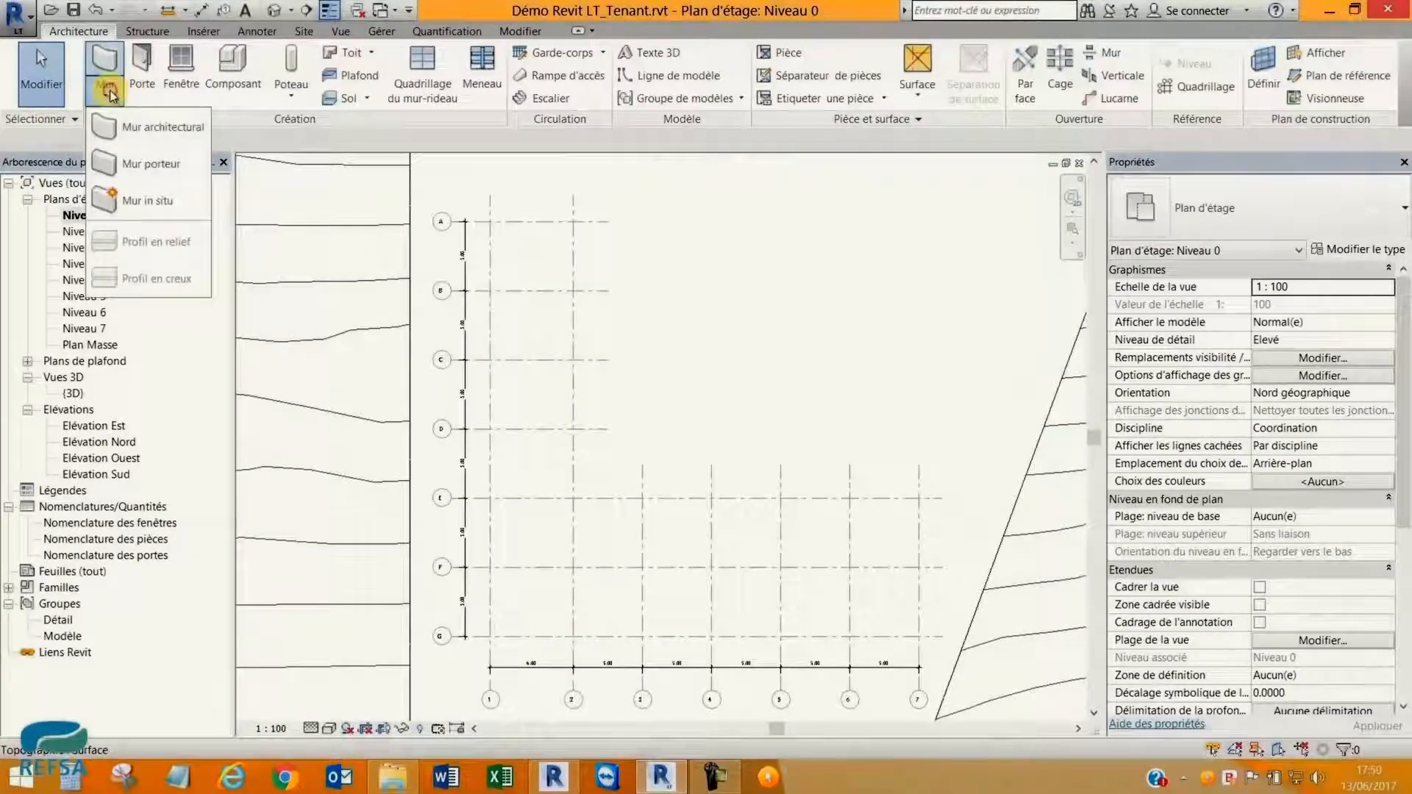
left_click(162, 127)
left_click(1250, 210)
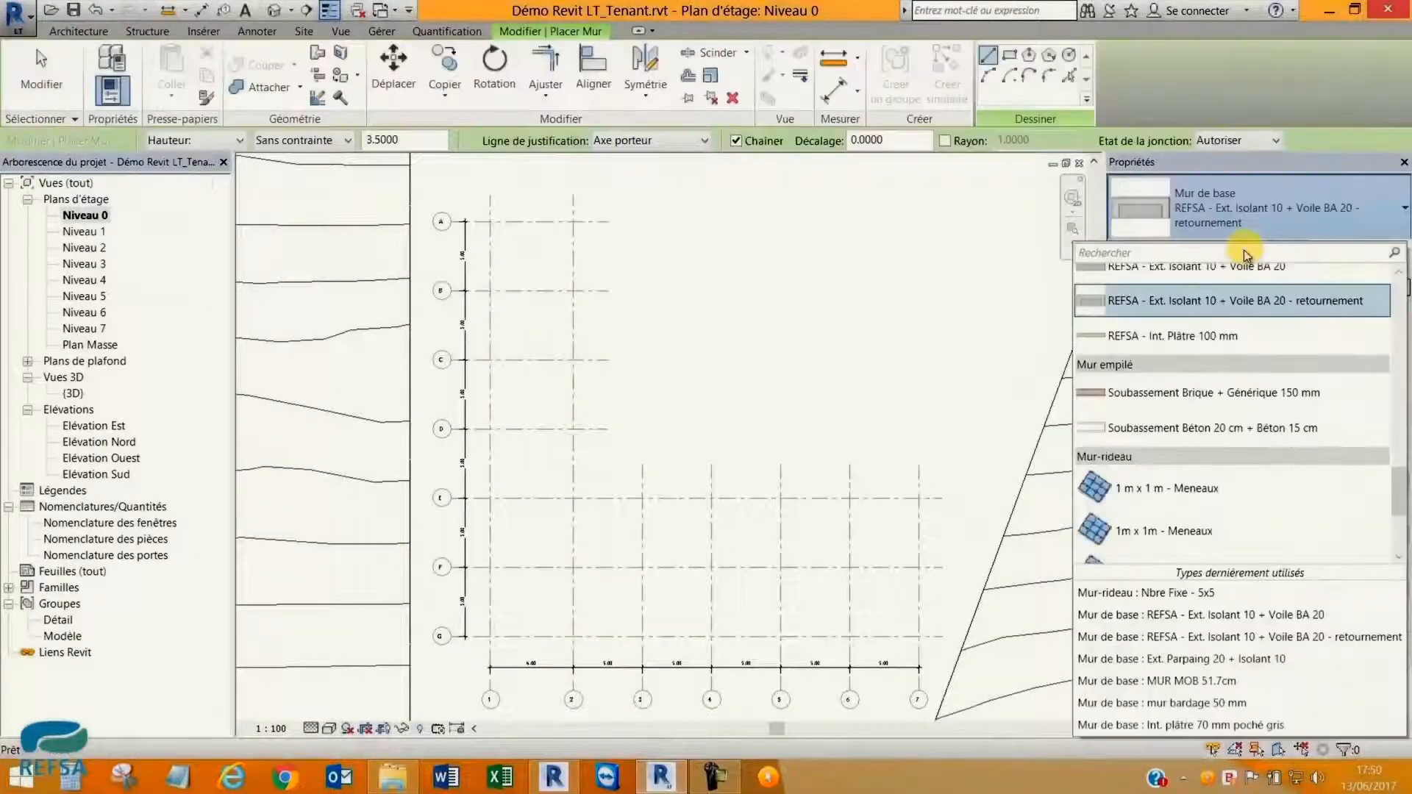
left_click(1235, 301)
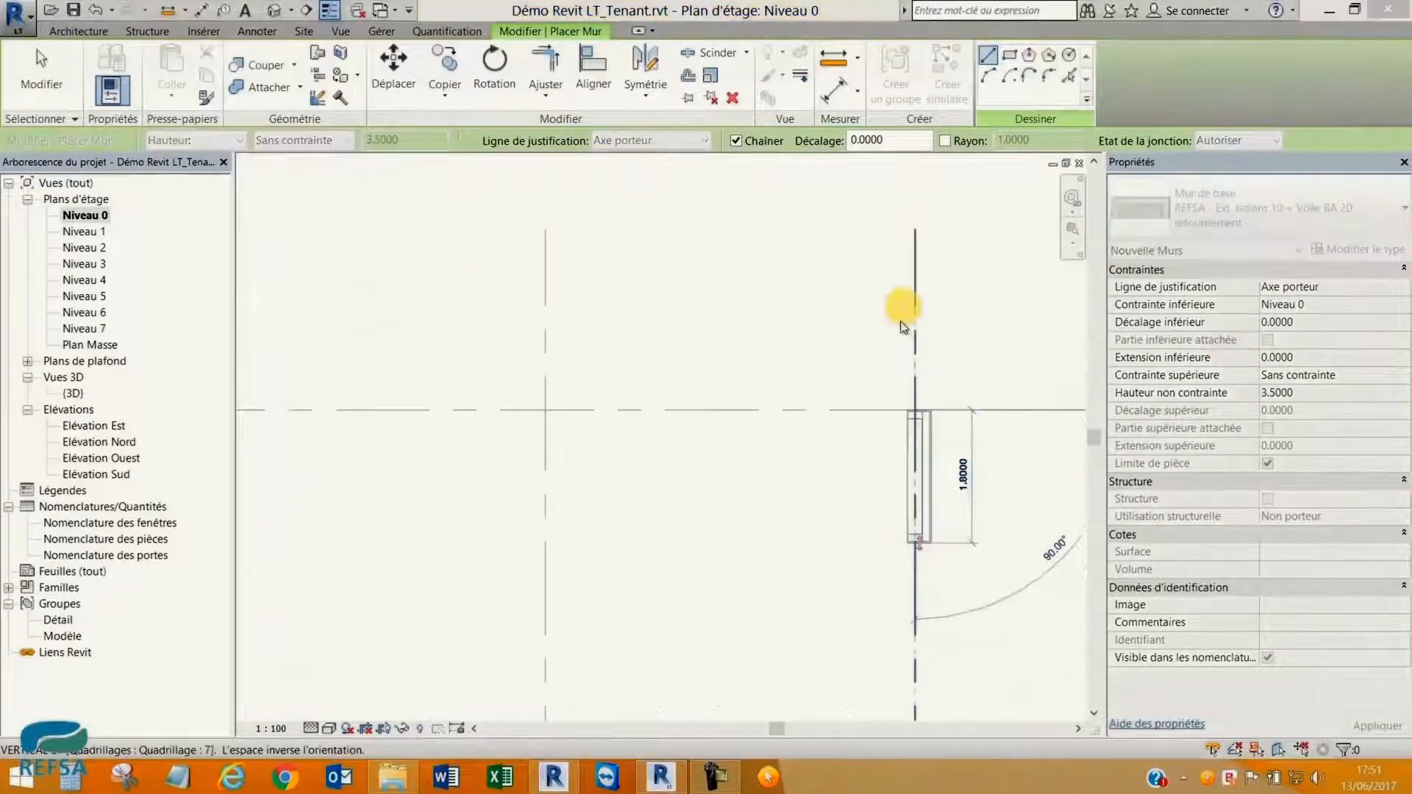
scroll(920, 589, "down", 3)
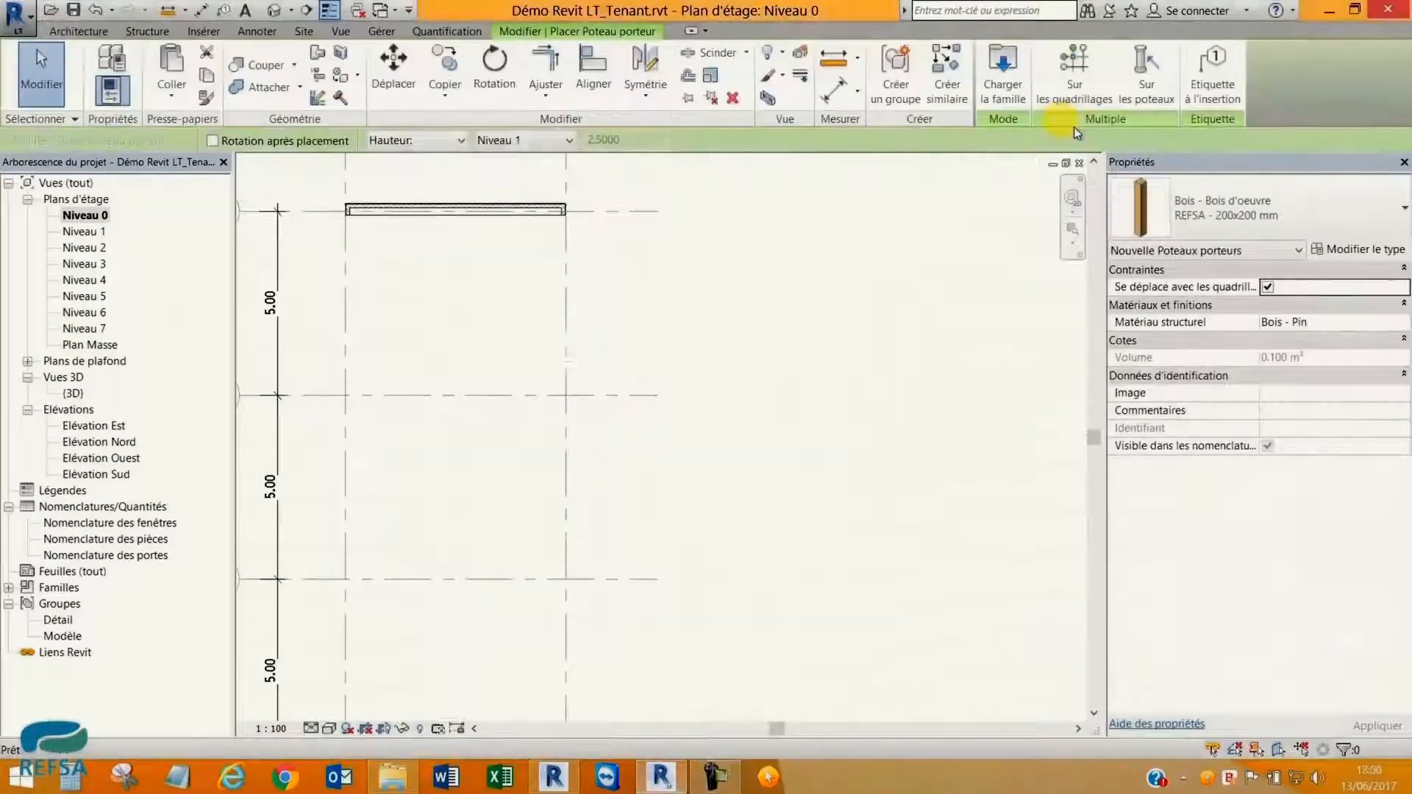
Place a REFSA - 200x200 mm timber structural column at the intersection of grids B and 2, reaching up to Niveau 1.
scroll(586, 391, "up", 5)
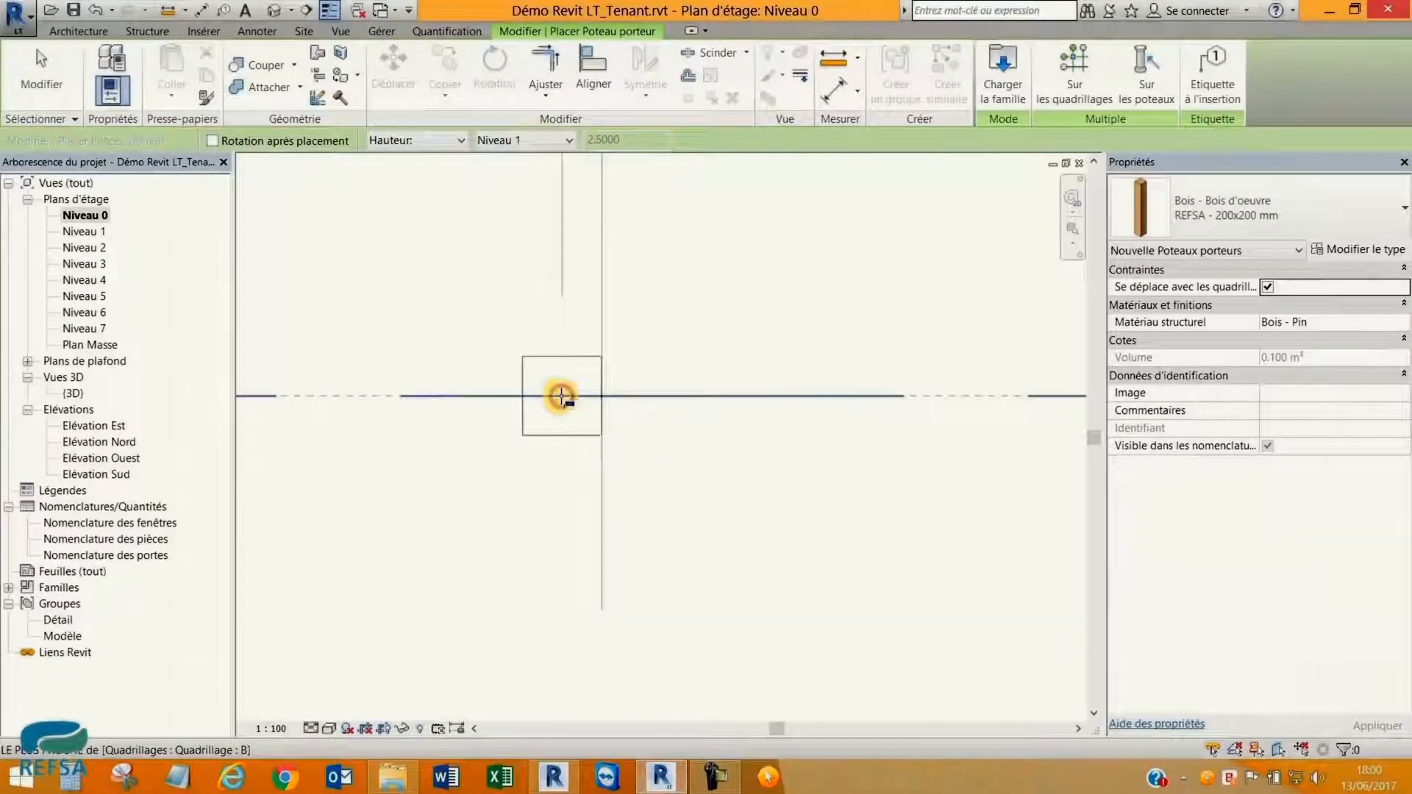
left_click(561, 397)
key("Escape")
key("Escape")
Copy the timber column in multiple mode from the B/2 intersection to the next intersection along grid 2.
left_click(625, 303)
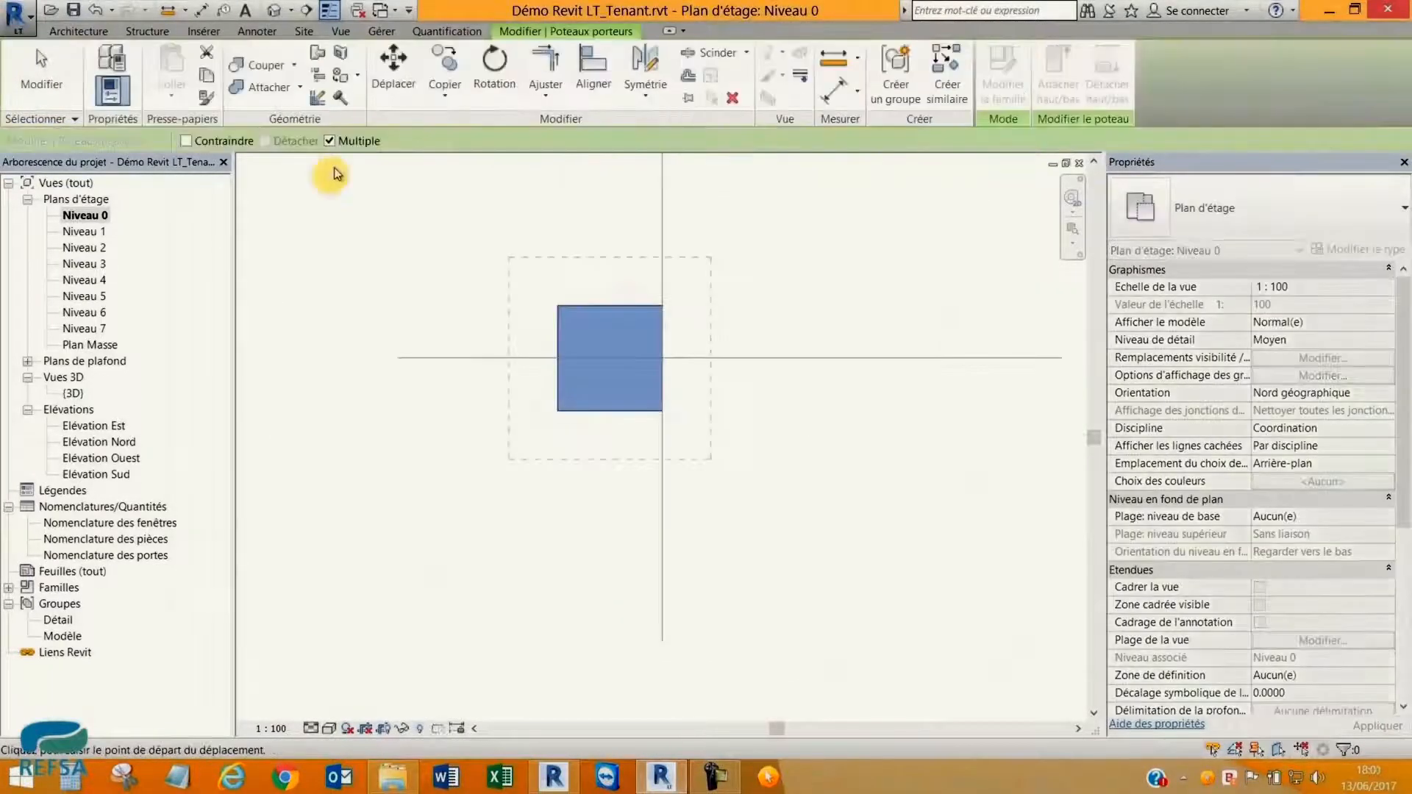
key("r")
key("o")
scroll(667, 263, "down", 2)
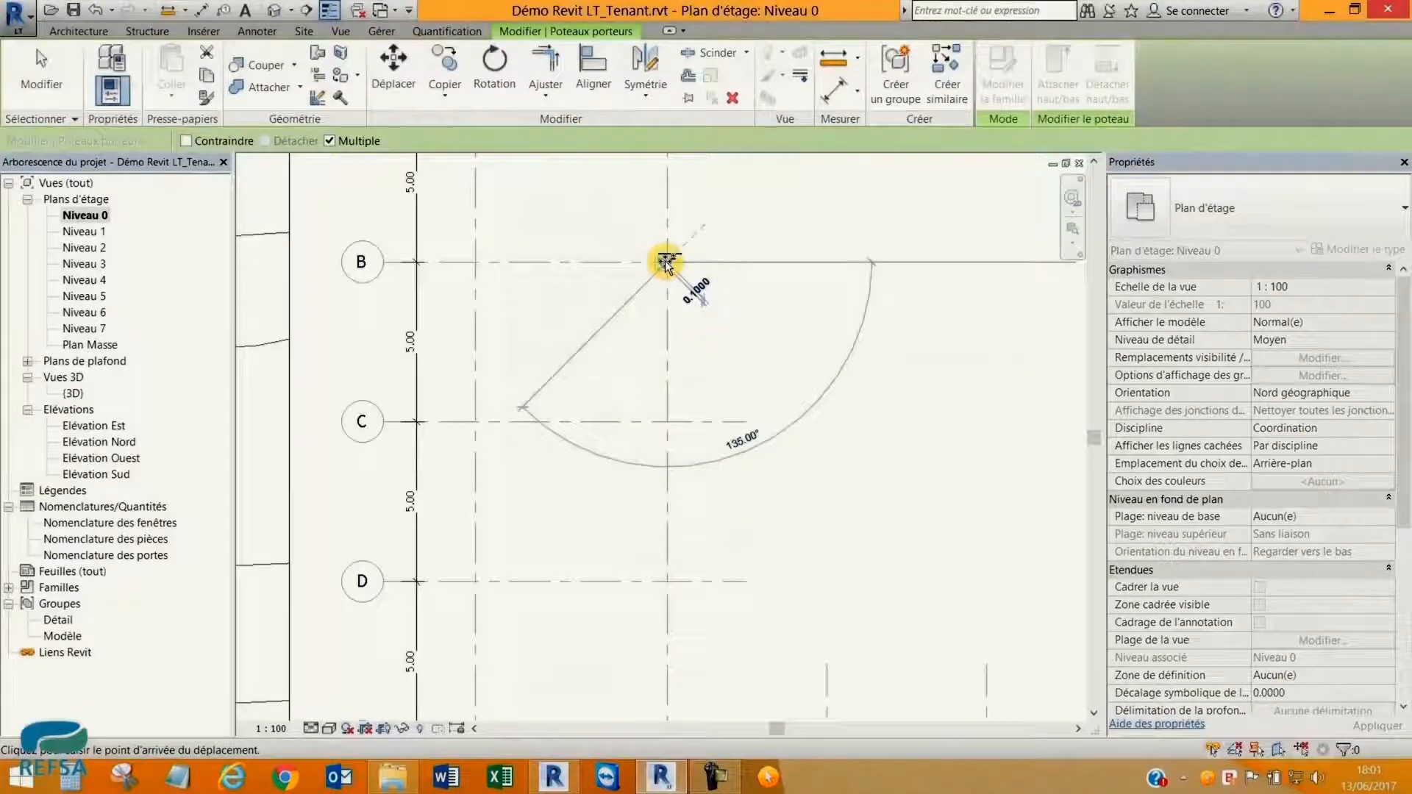
scroll(666, 262, "down", 2)
left_click(665, 340)
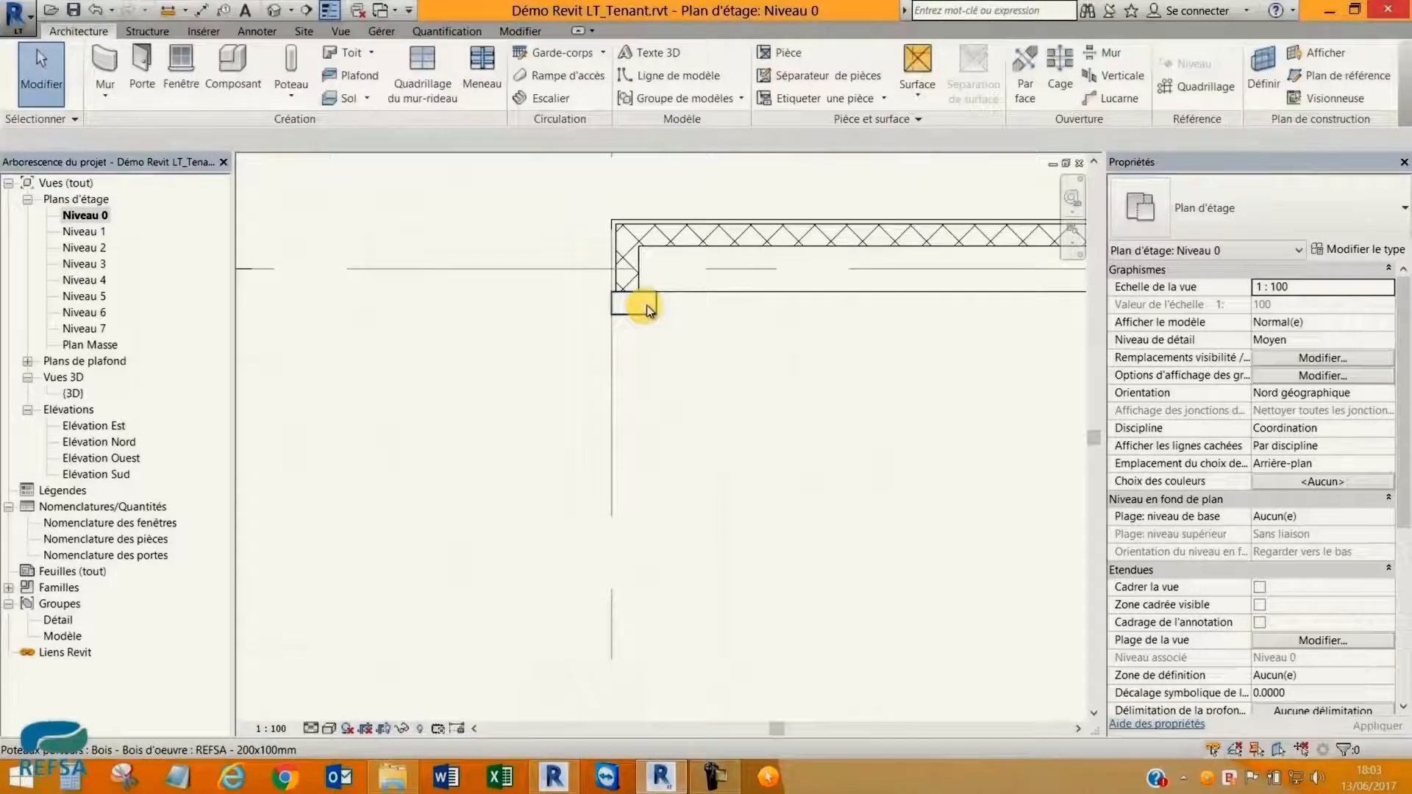
Select the REFSA - 200x100mm timber column beside the A/1 wall corner and check it against the overall column layout.
left_click(637, 303)
scroll(668, 417, "down", 5)
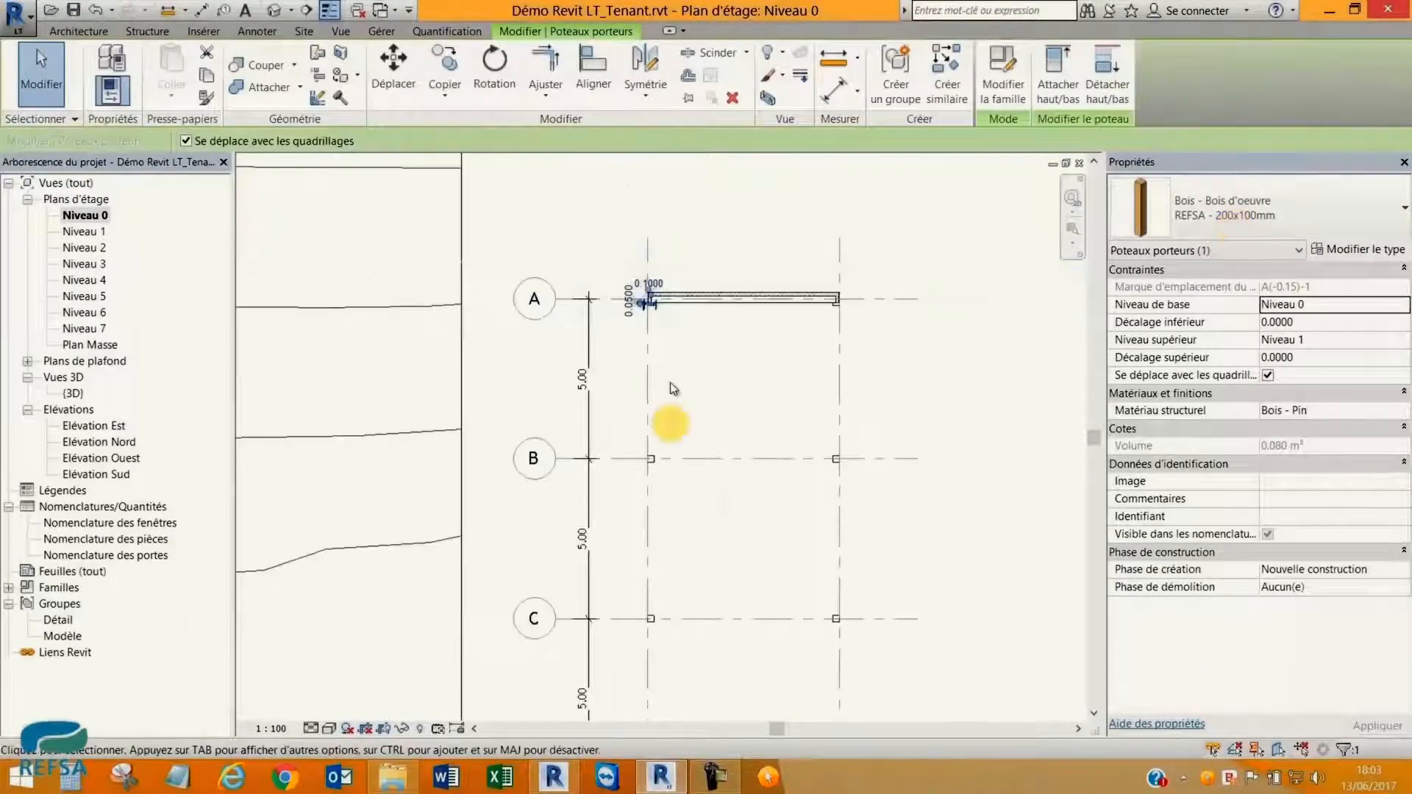
scroll(747, 592, "up", 3)
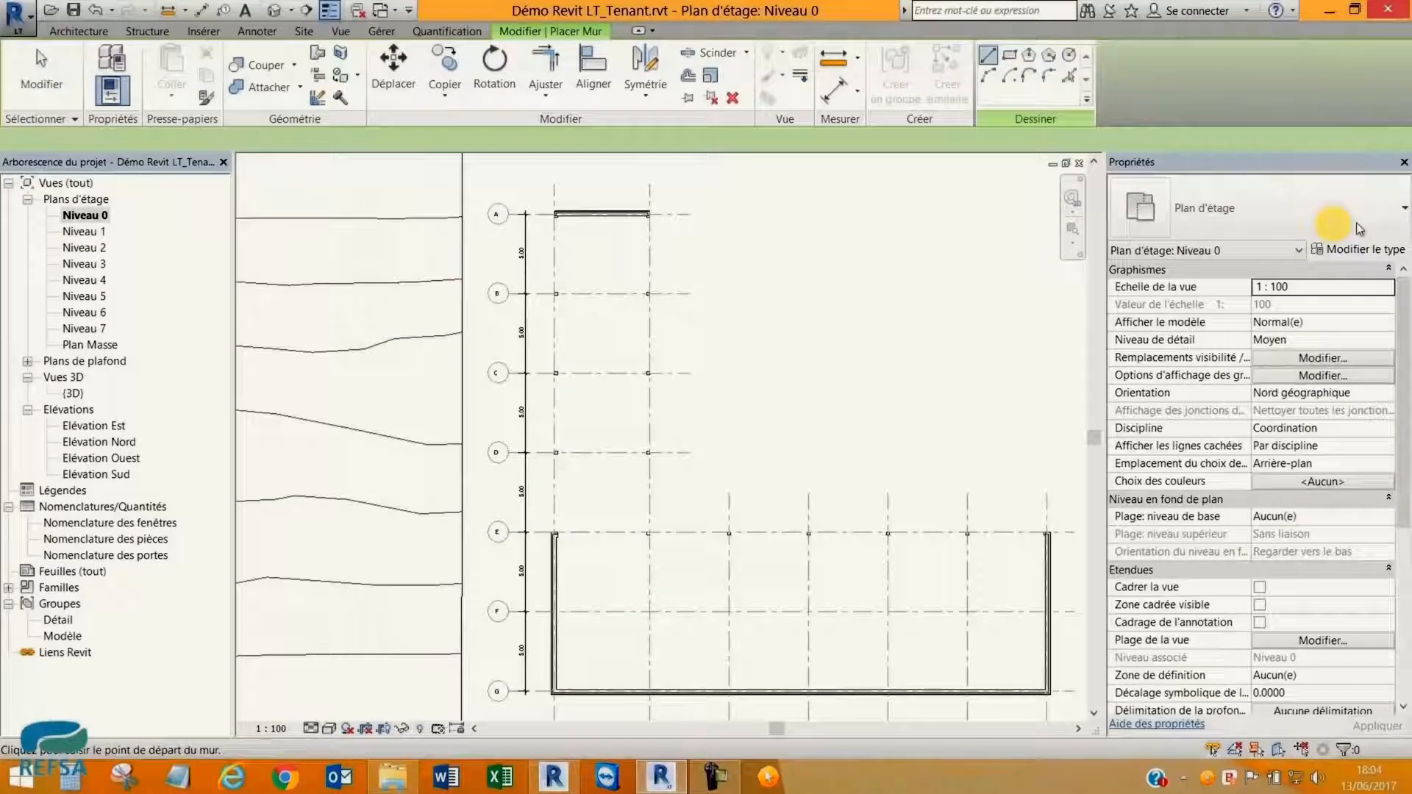
Draw Simple panneau curtain walls, 3.5 m high, along the column lines starting at the A/1 corner, and view them in 3D.
left_click(1330, 220)
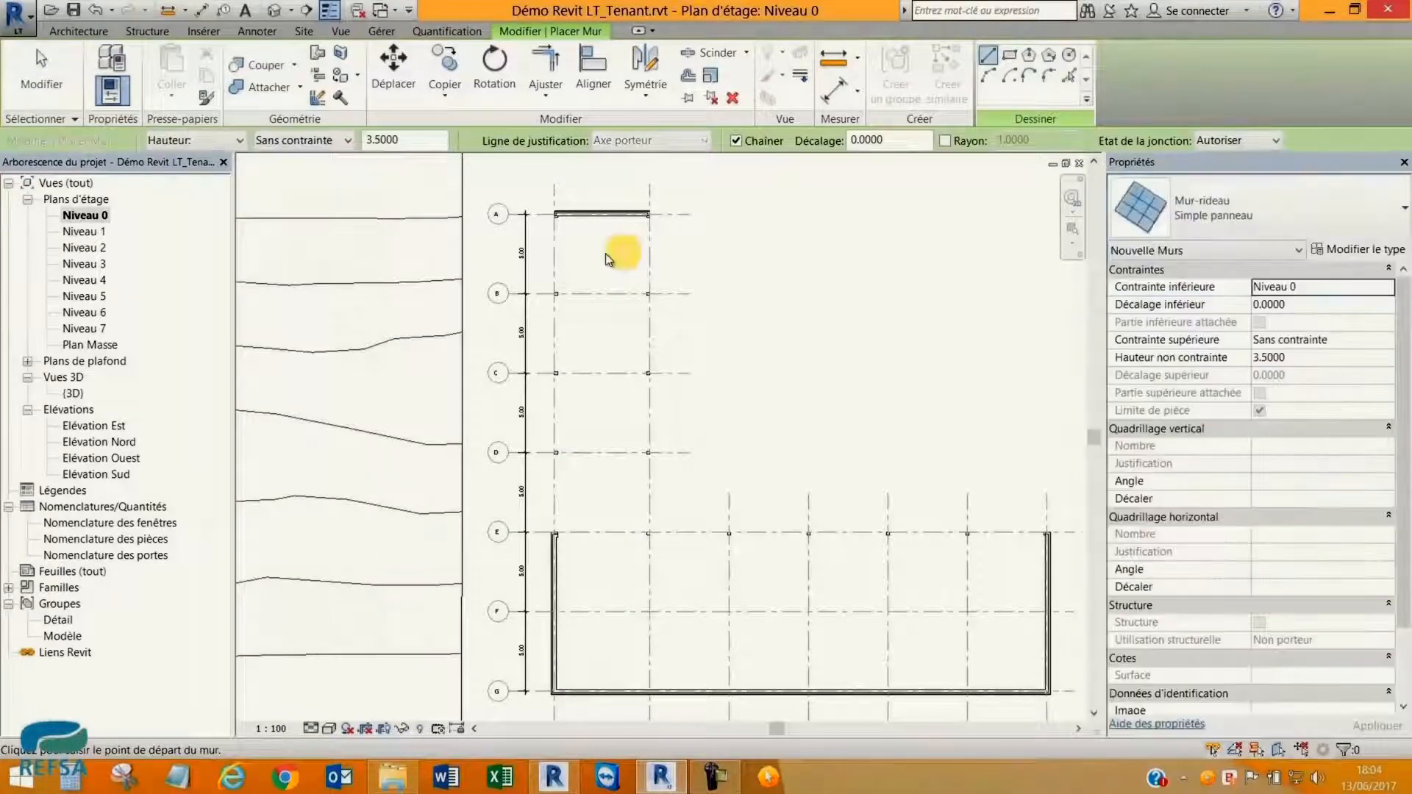
scroll(608, 259, "up", 5)
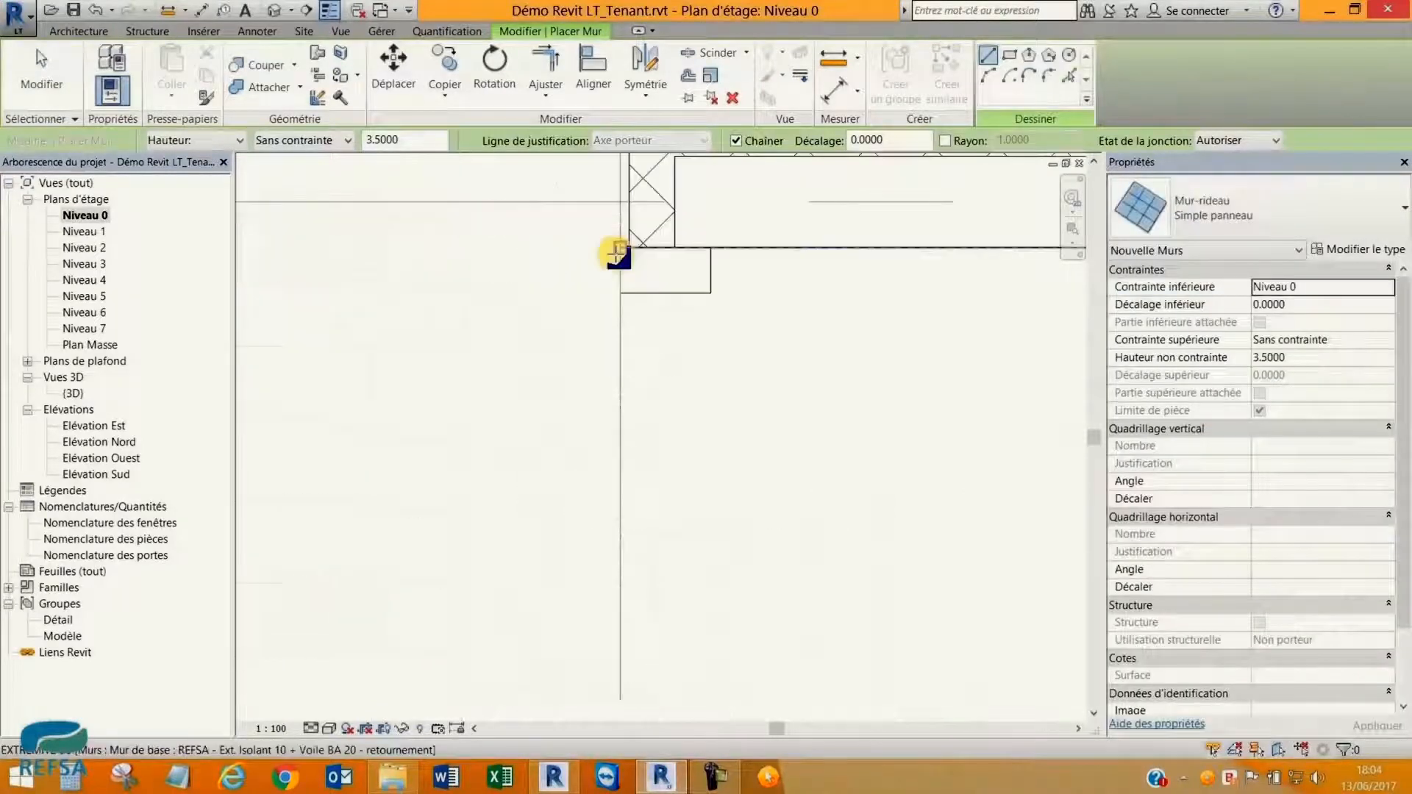
left_click(620, 302)
scroll(618, 452, "down", 3)
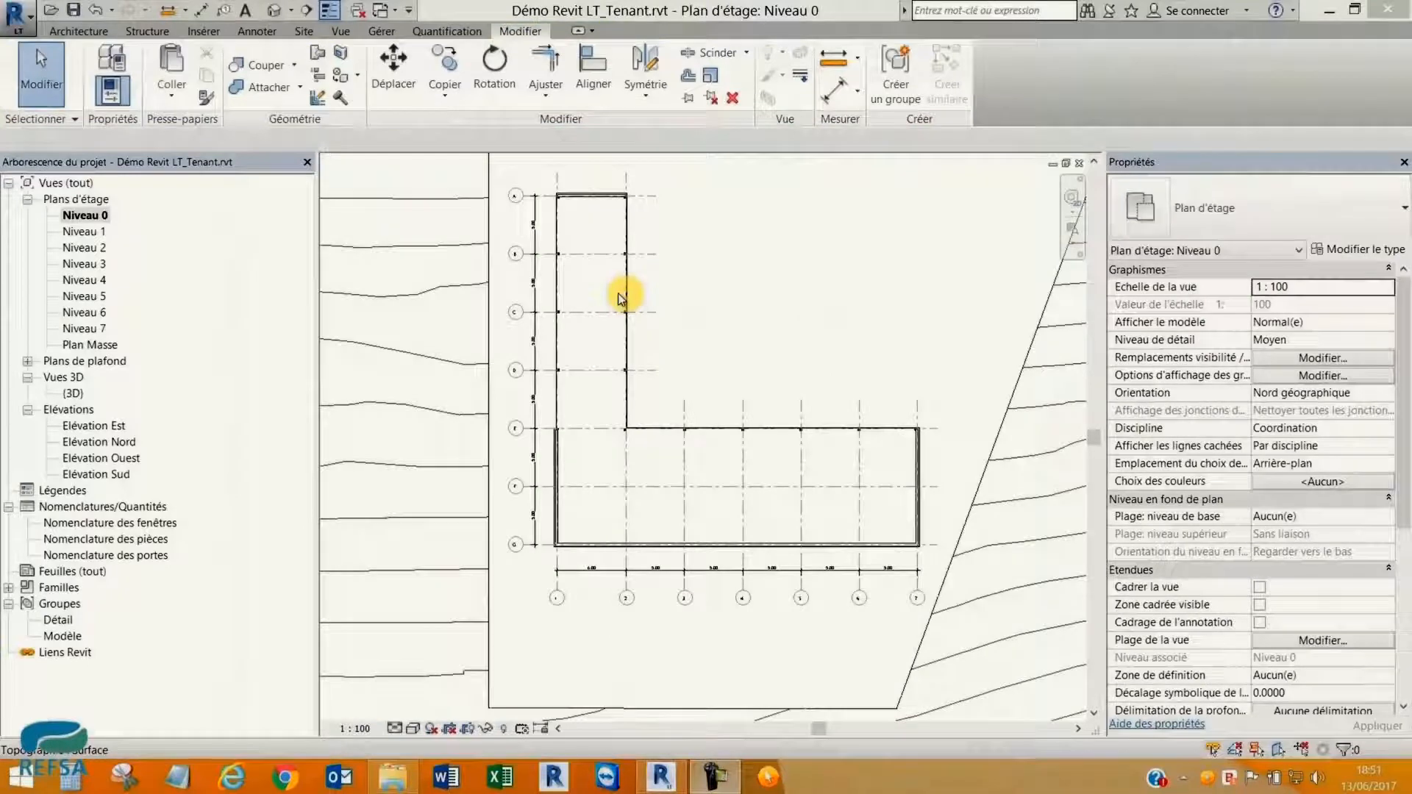
scroll(572, 158, "up", 2)
left_click(74, 397)
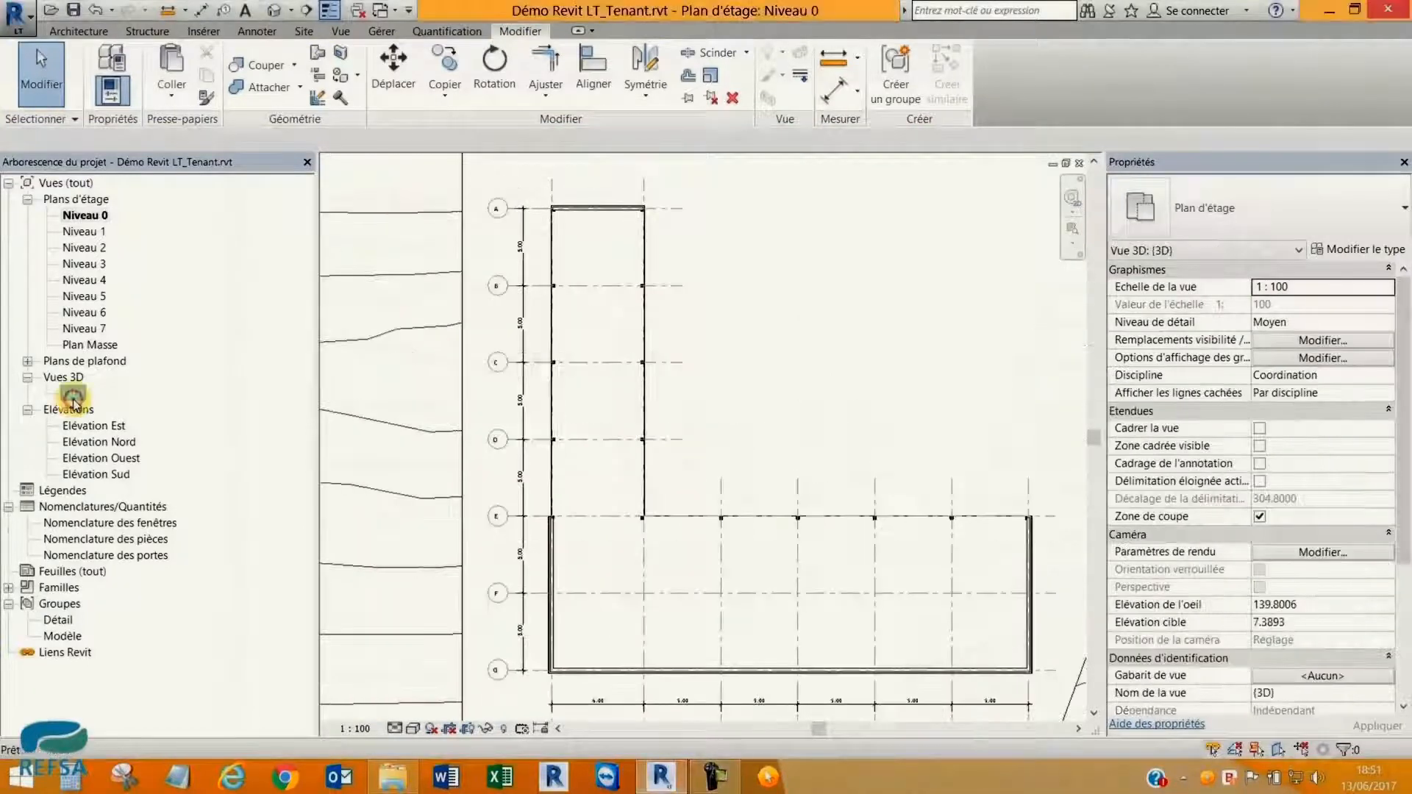
double_click(73, 396)
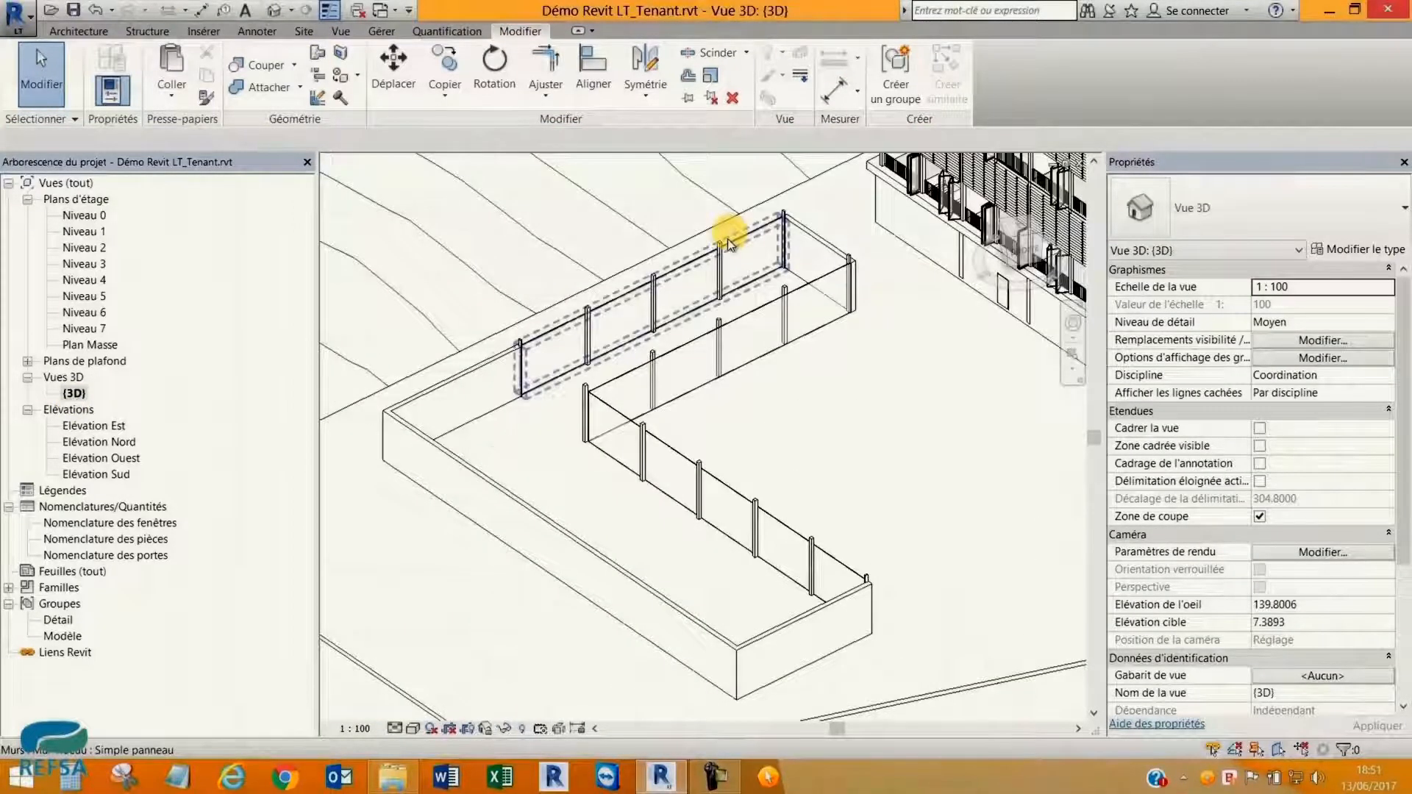
Draw a vertical building section through the wide wing between grids 6 and 7 on the Niveau 0 plan and open it.
double_click(84, 216)
left_click(328, 10)
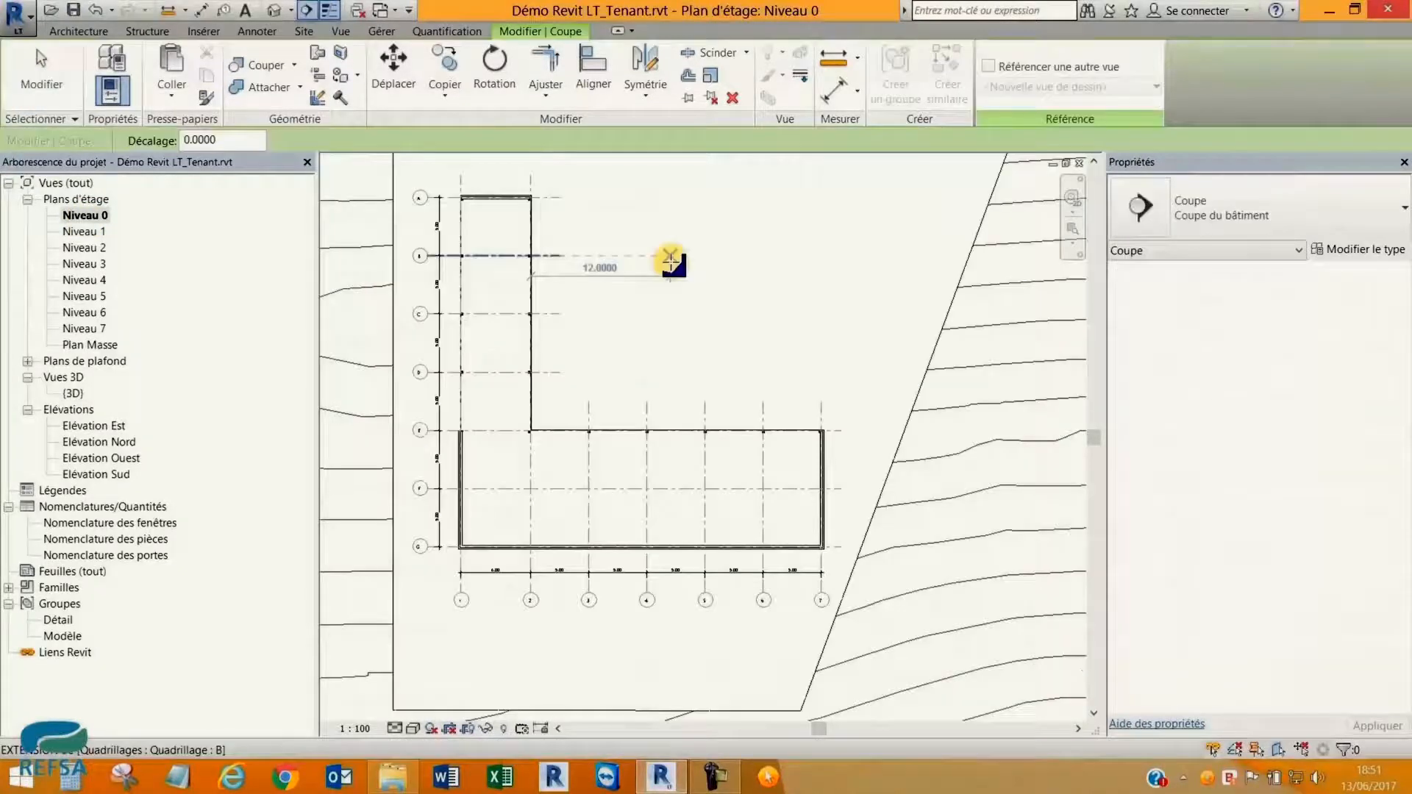
left_click(783, 315)
left_click(790, 643)
key("Escape")
key("Escape")
double_click(784, 301)
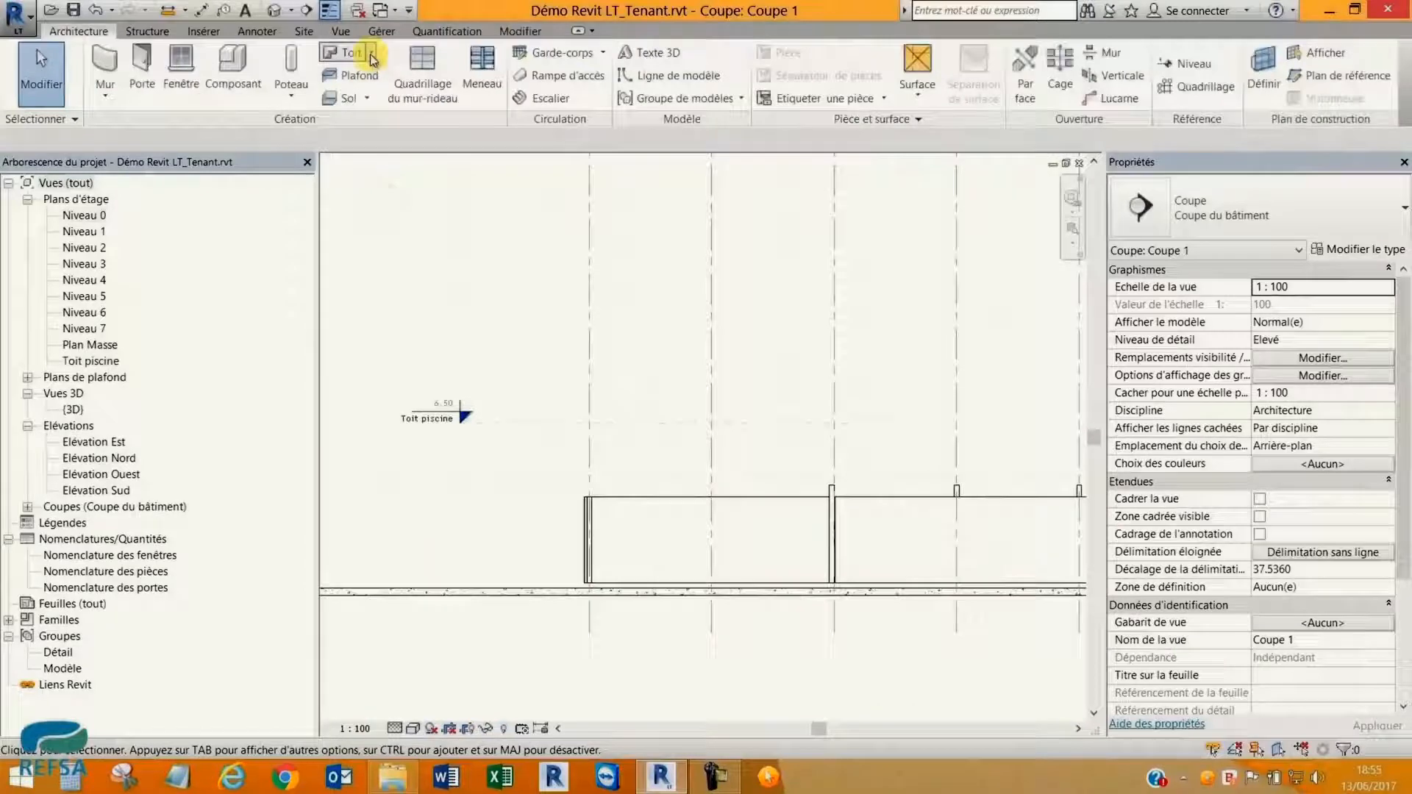
Start a roof by extrusion with the picked REFSA exterior wall face as work plane and Toit piscine as reference level.
left_click(373, 58)
left_click(386, 120)
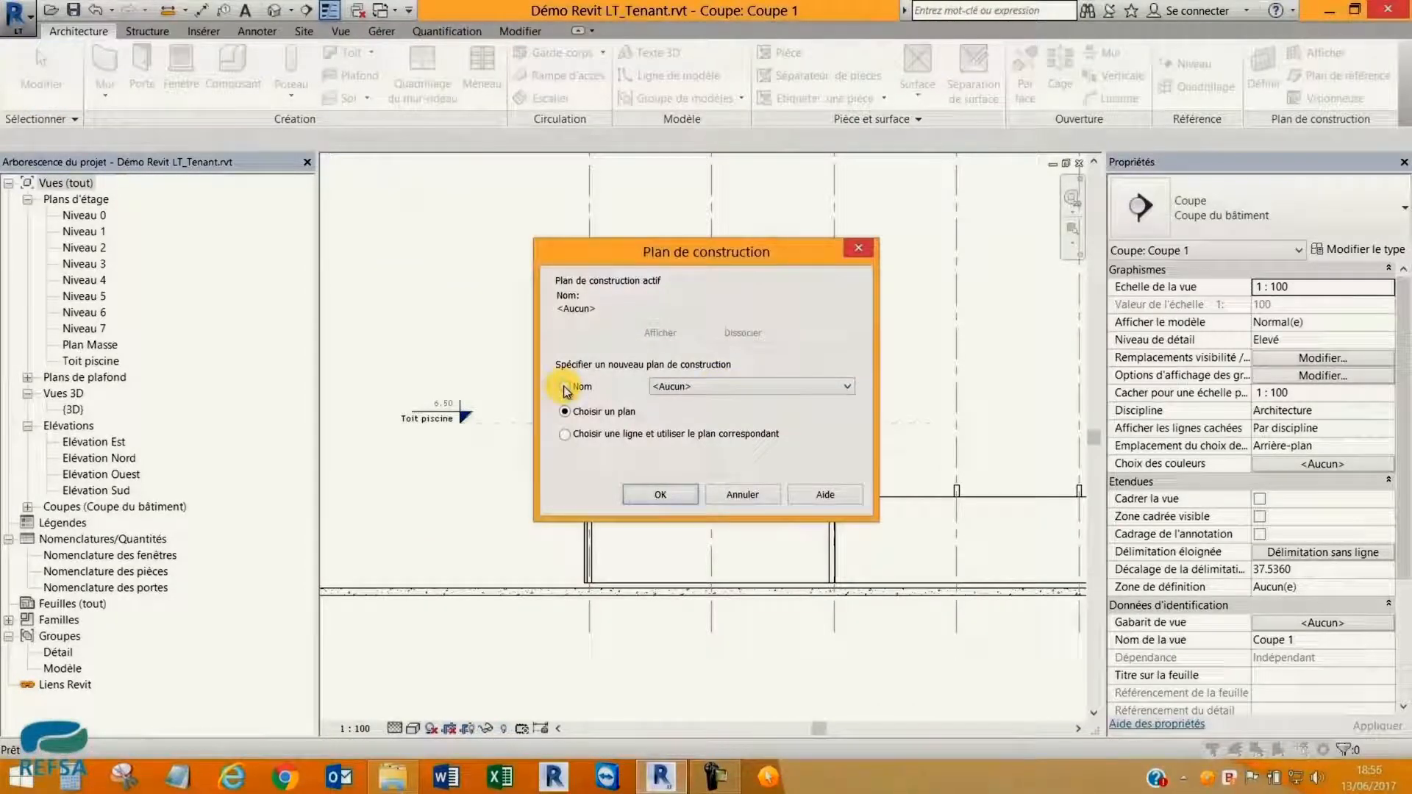
left_click(660, 494)
left_click(629, 535)
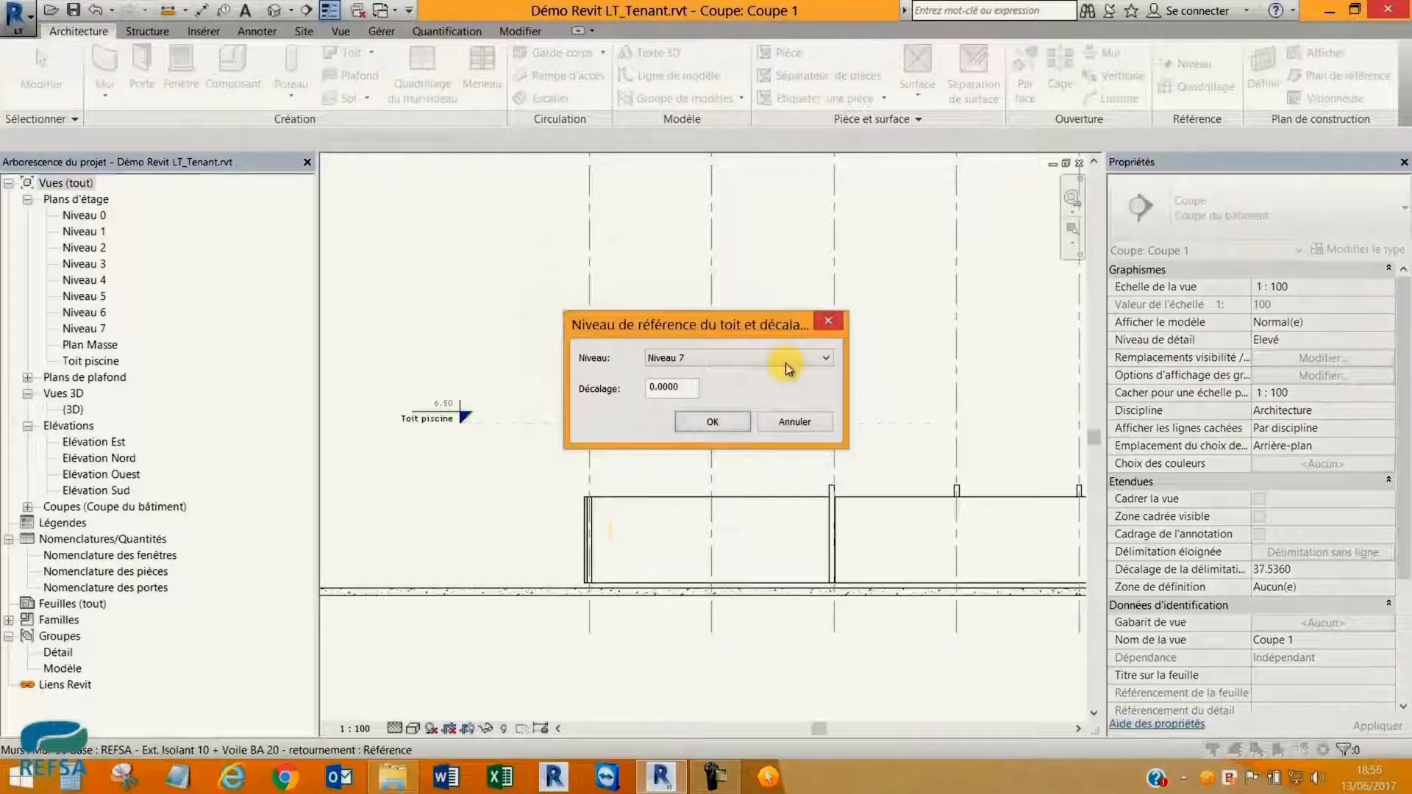
left_click(710, 422)
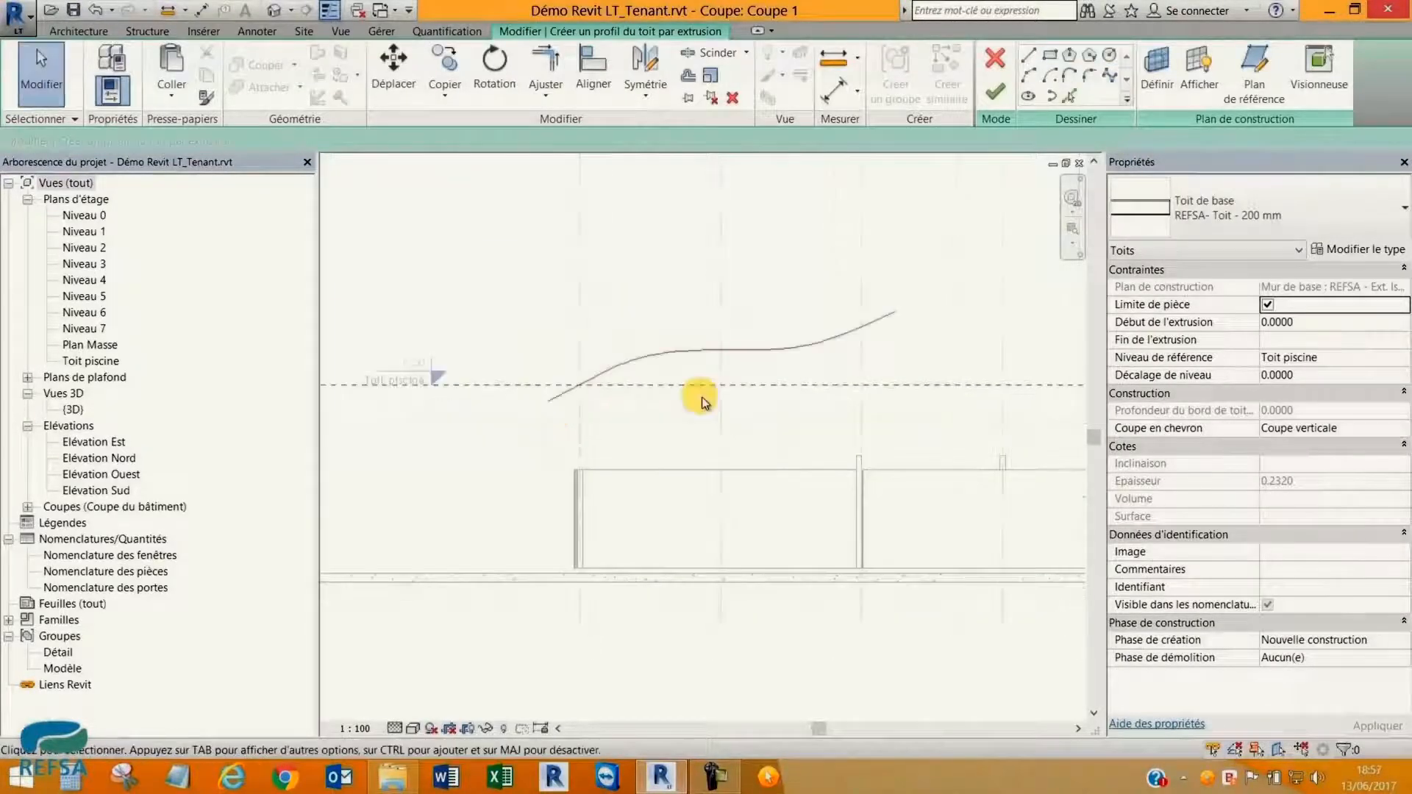
Finish the extruded roof of type REFSA- Toit - 200 mm from the S-shaped spline profile above the walls.
left_click(736, 350)
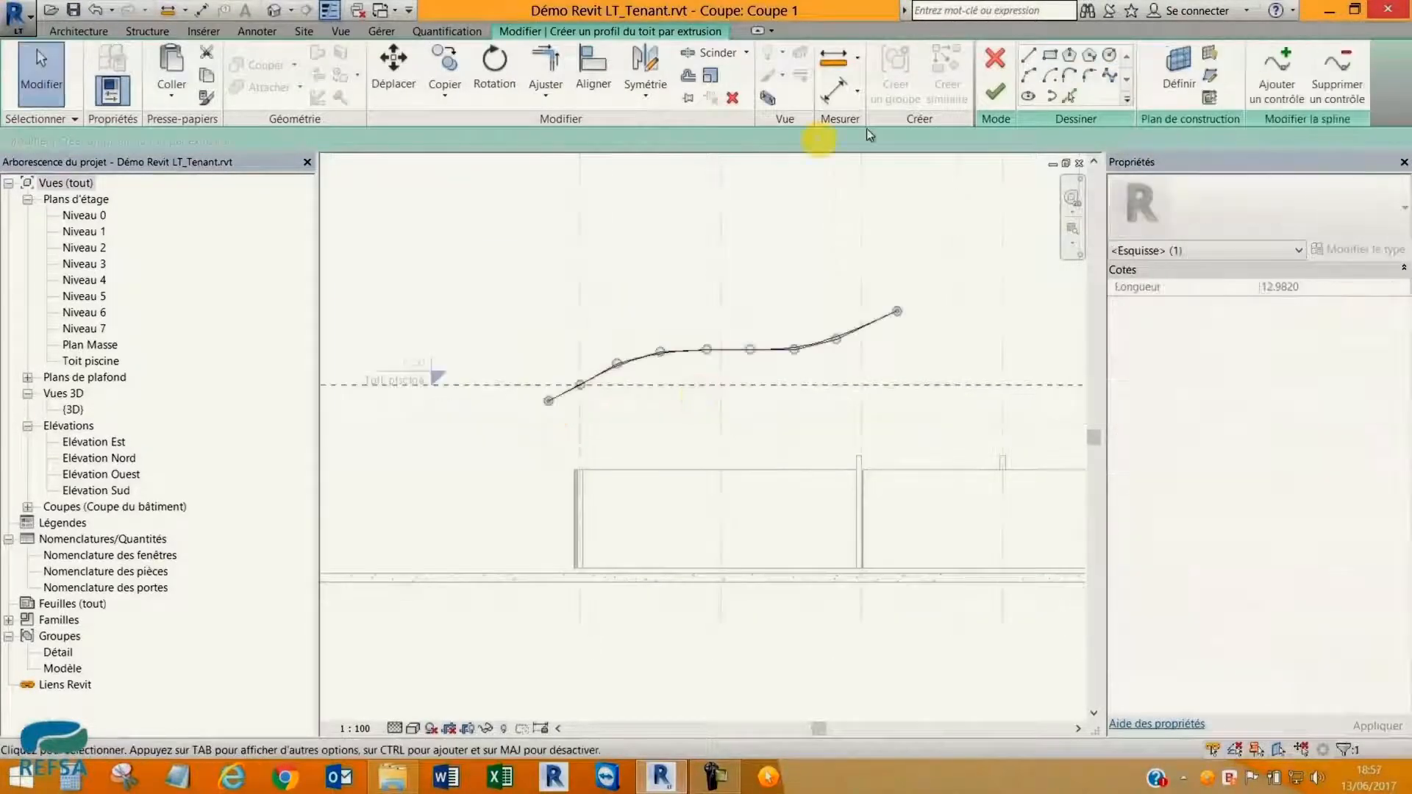
left_click(993, 176)
left_click(994, 92)
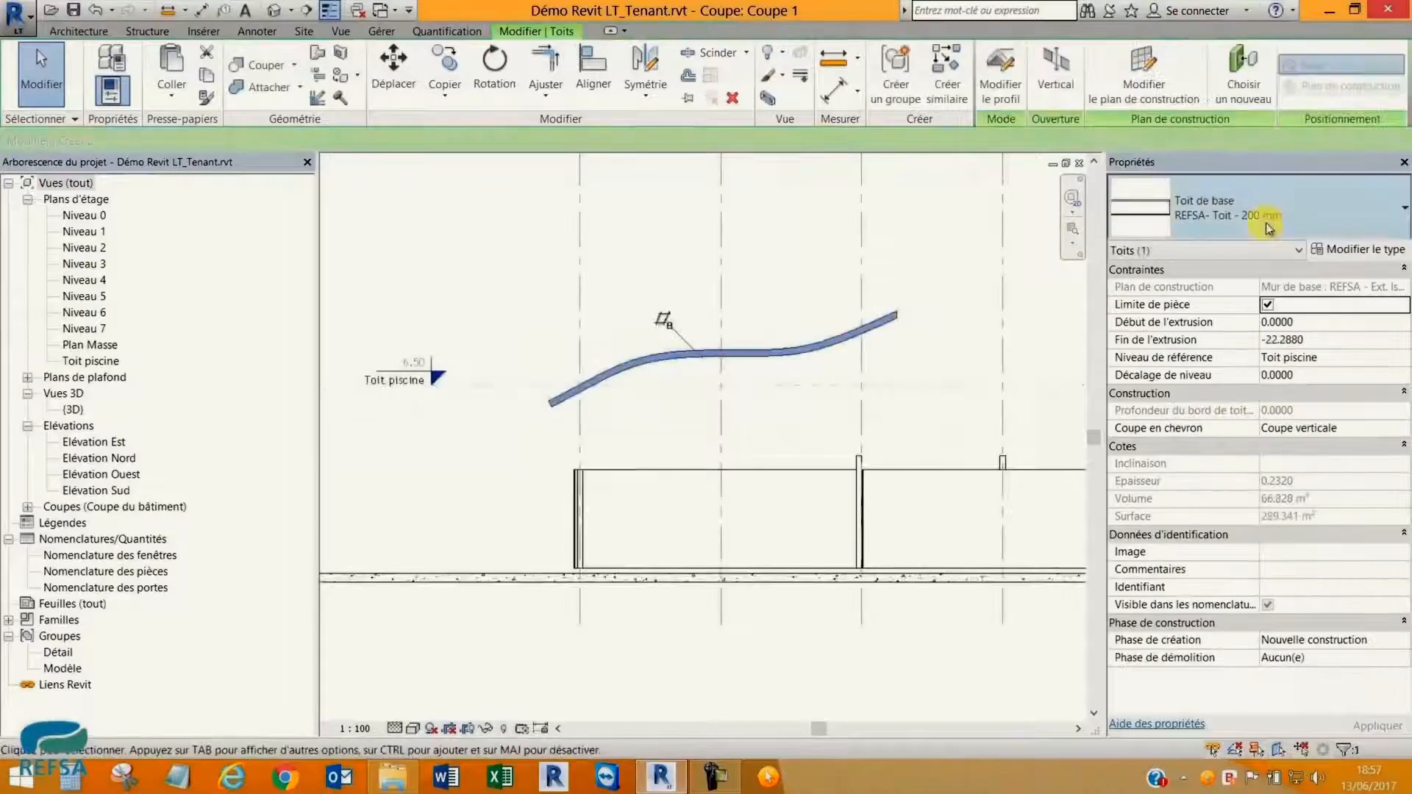
Stretch the curved roof in the 3D view so its extrusion start is at about 15.56 m.
left_click(915, 360)
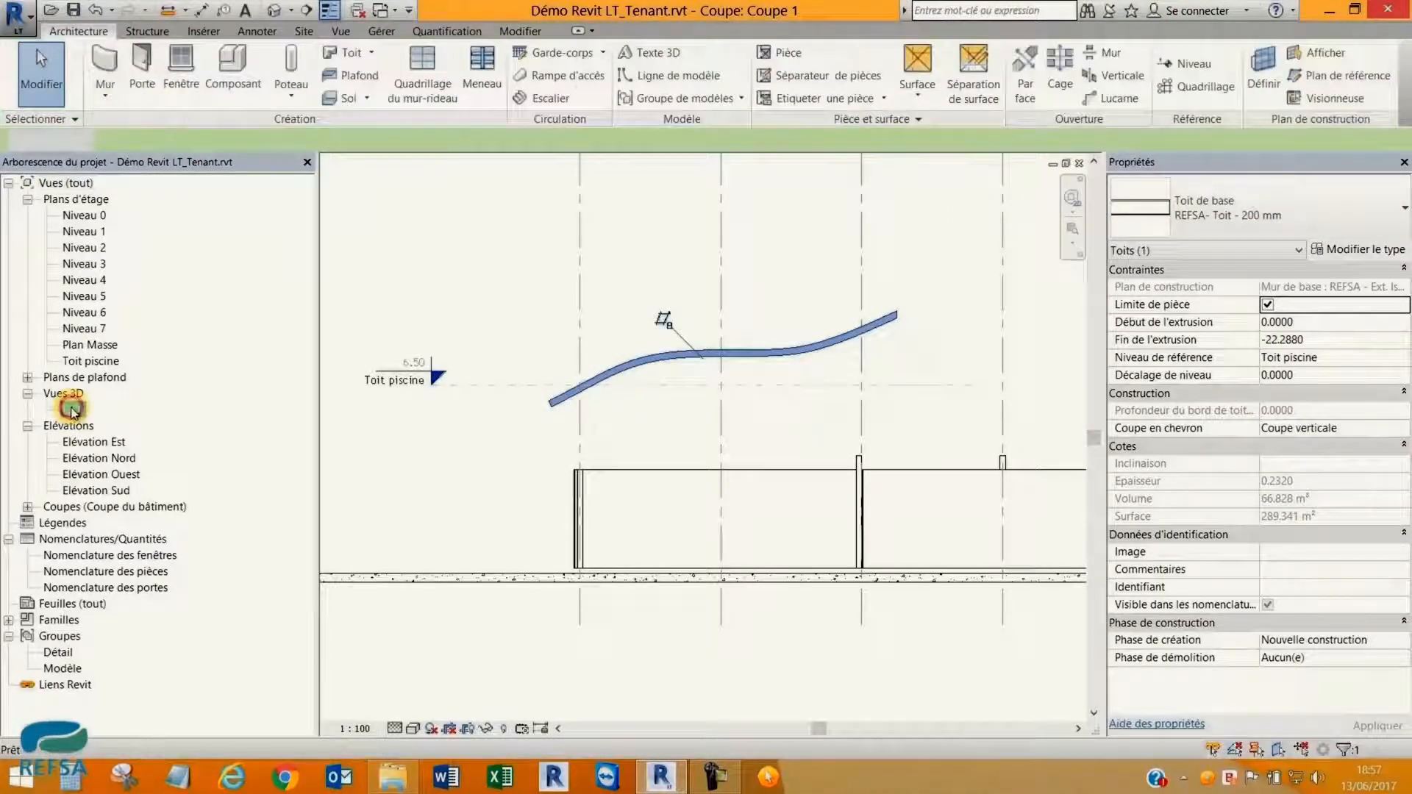
double_click(71, 410)
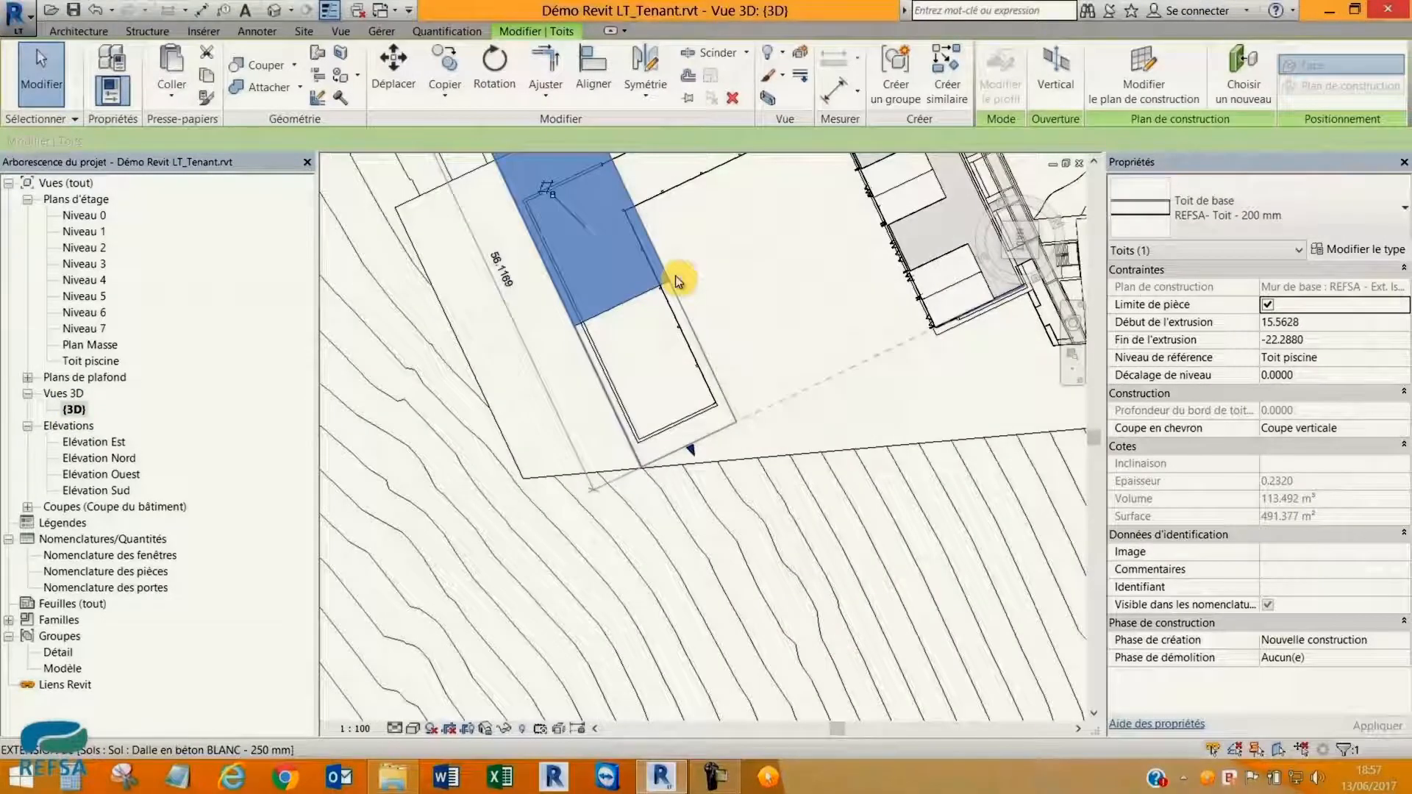
scroll(616, 276, "down", 3)
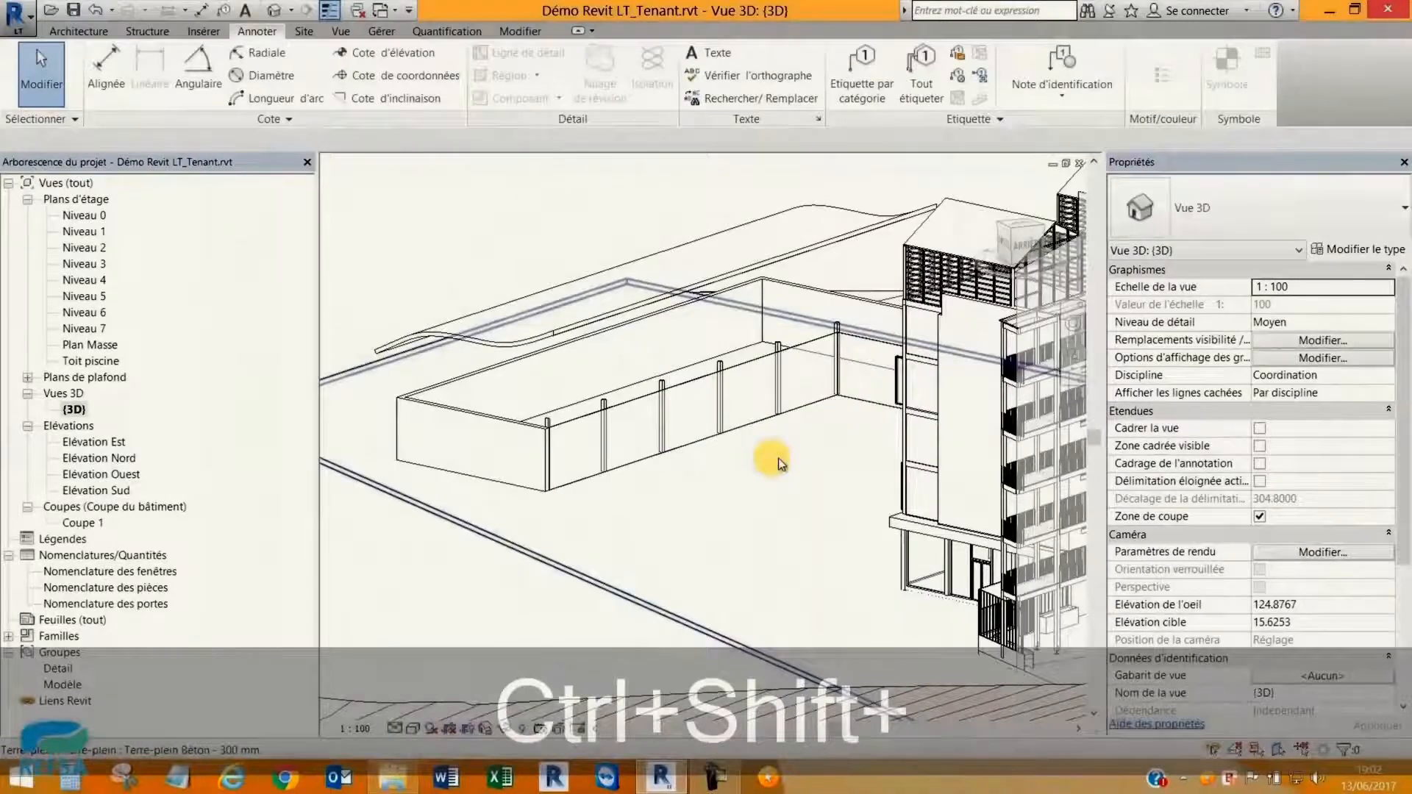
Attach the top of the curtain wall along grid E to the curved roof.
middle_click_drag(780, 464, 695, 413, "shift")
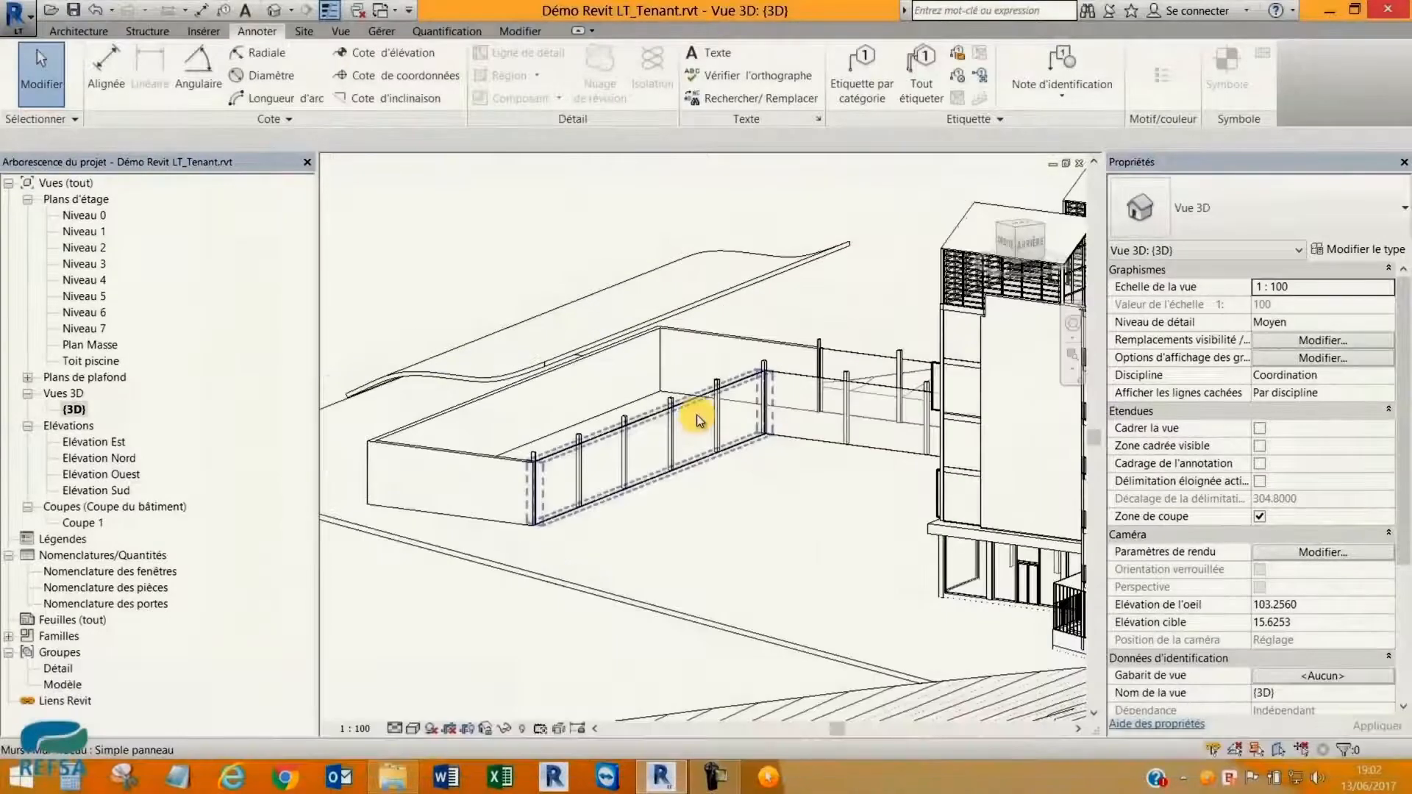
left_click(555, 460)
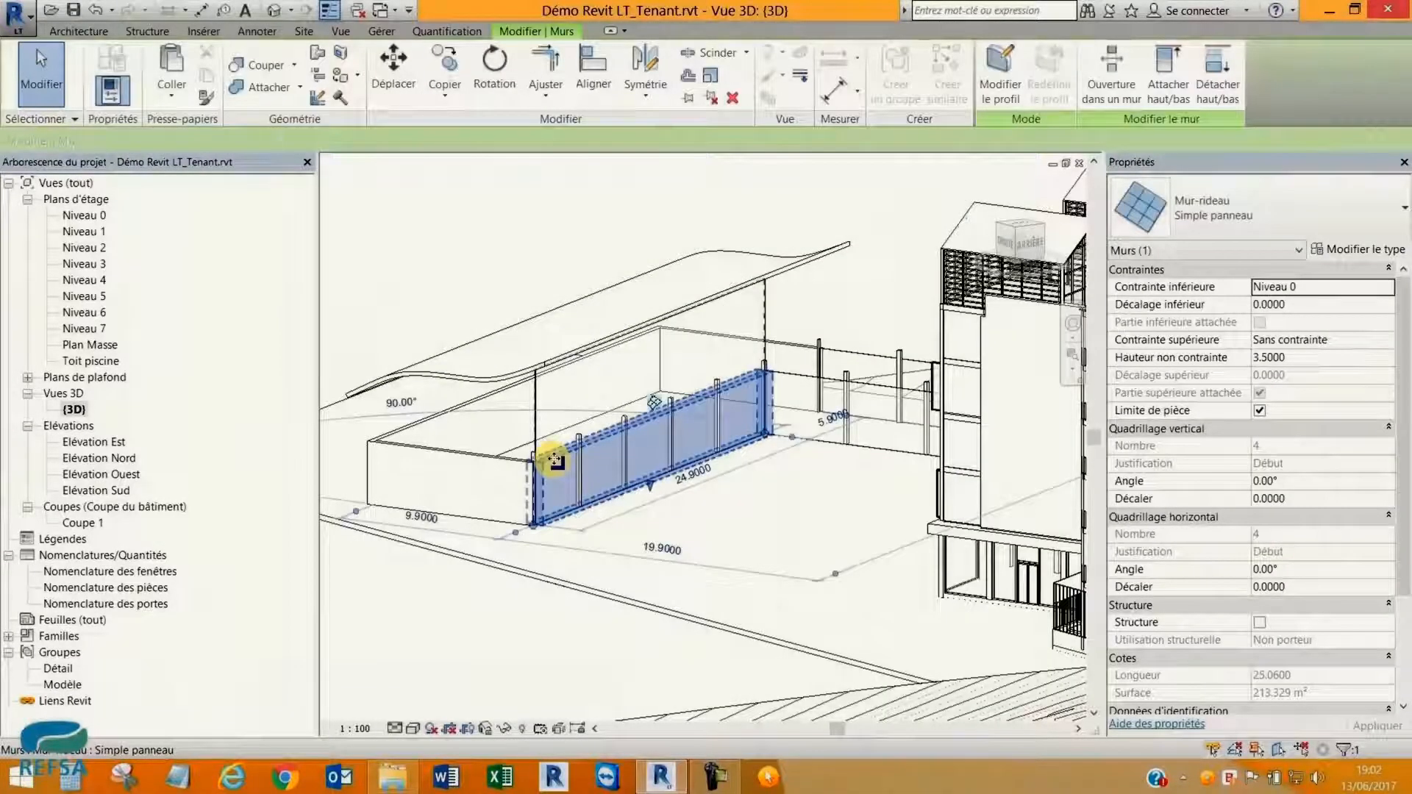
left_click(839, 318)
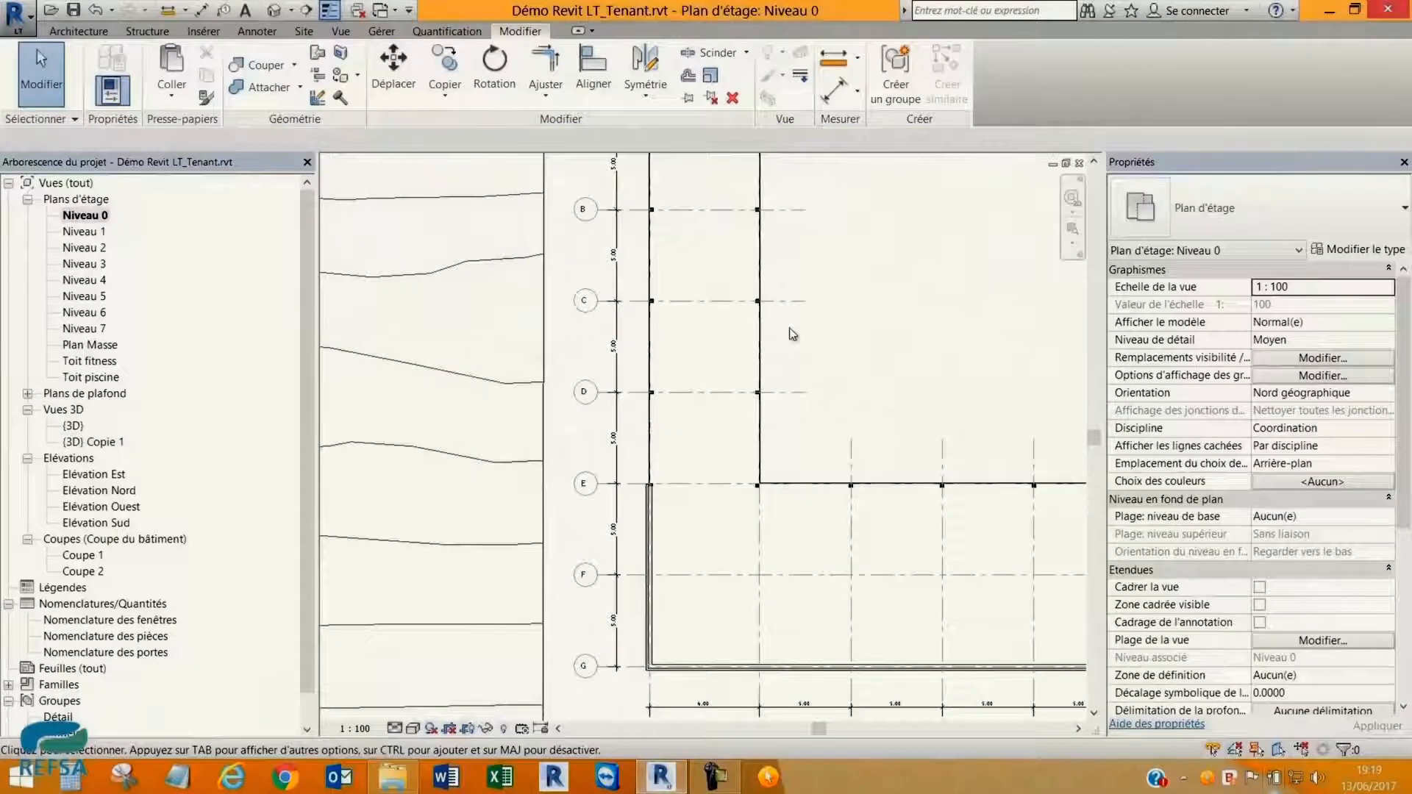
Add curtain grid lines to the curtain wall along grid 2 on the Niveau 0 plan, aligned with the column axes.
scroll(789, 328, "up", 5)
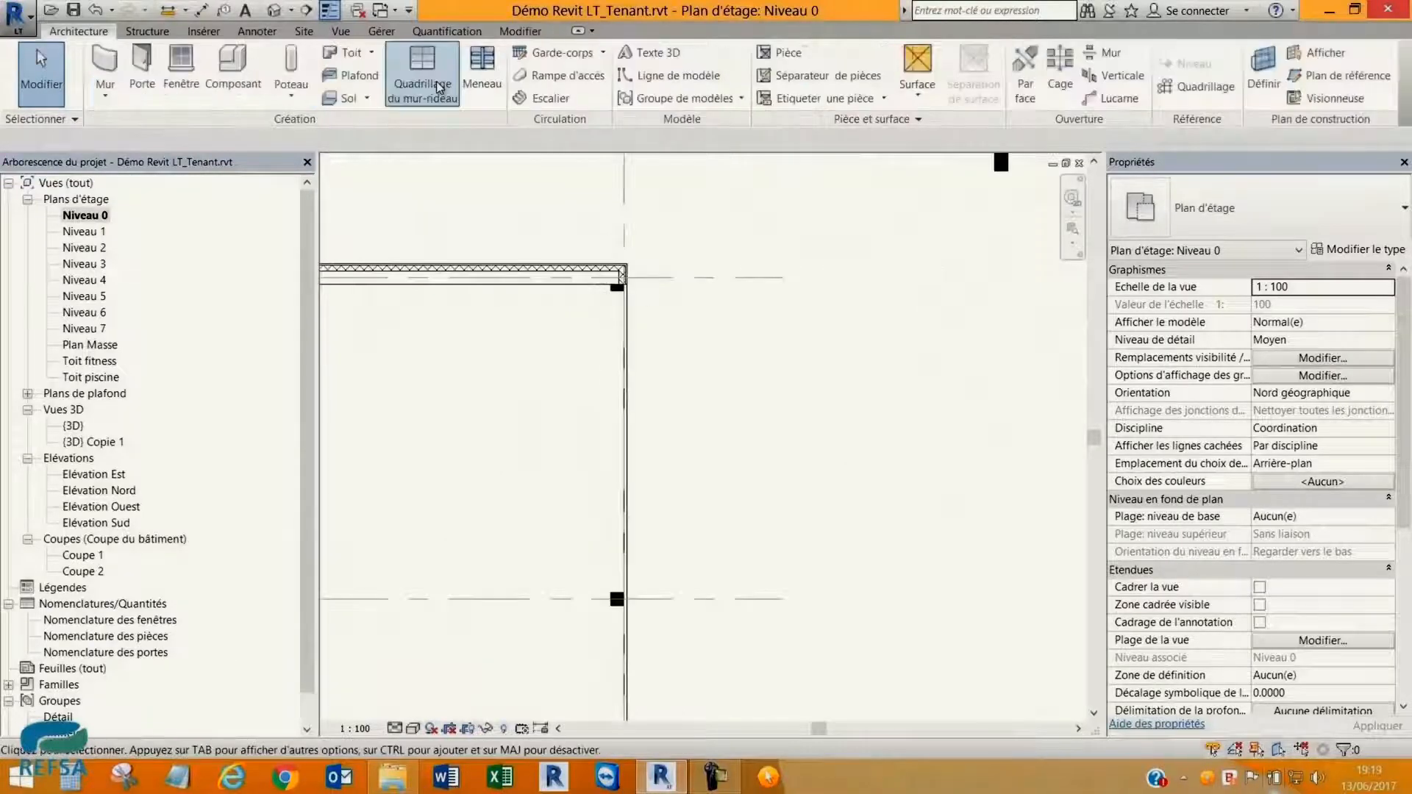
left_click(439, 88)
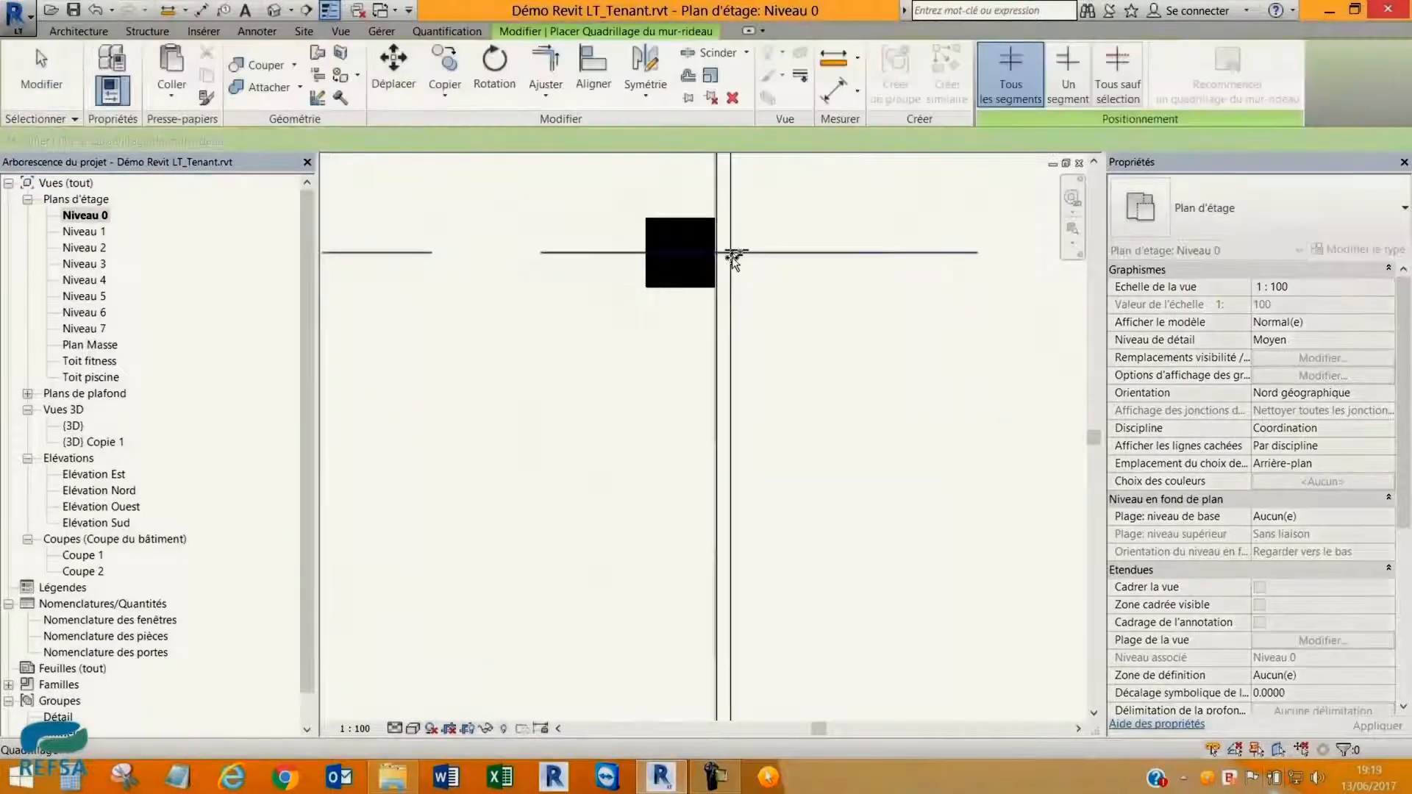
scroll(731, 258, "down", 3)
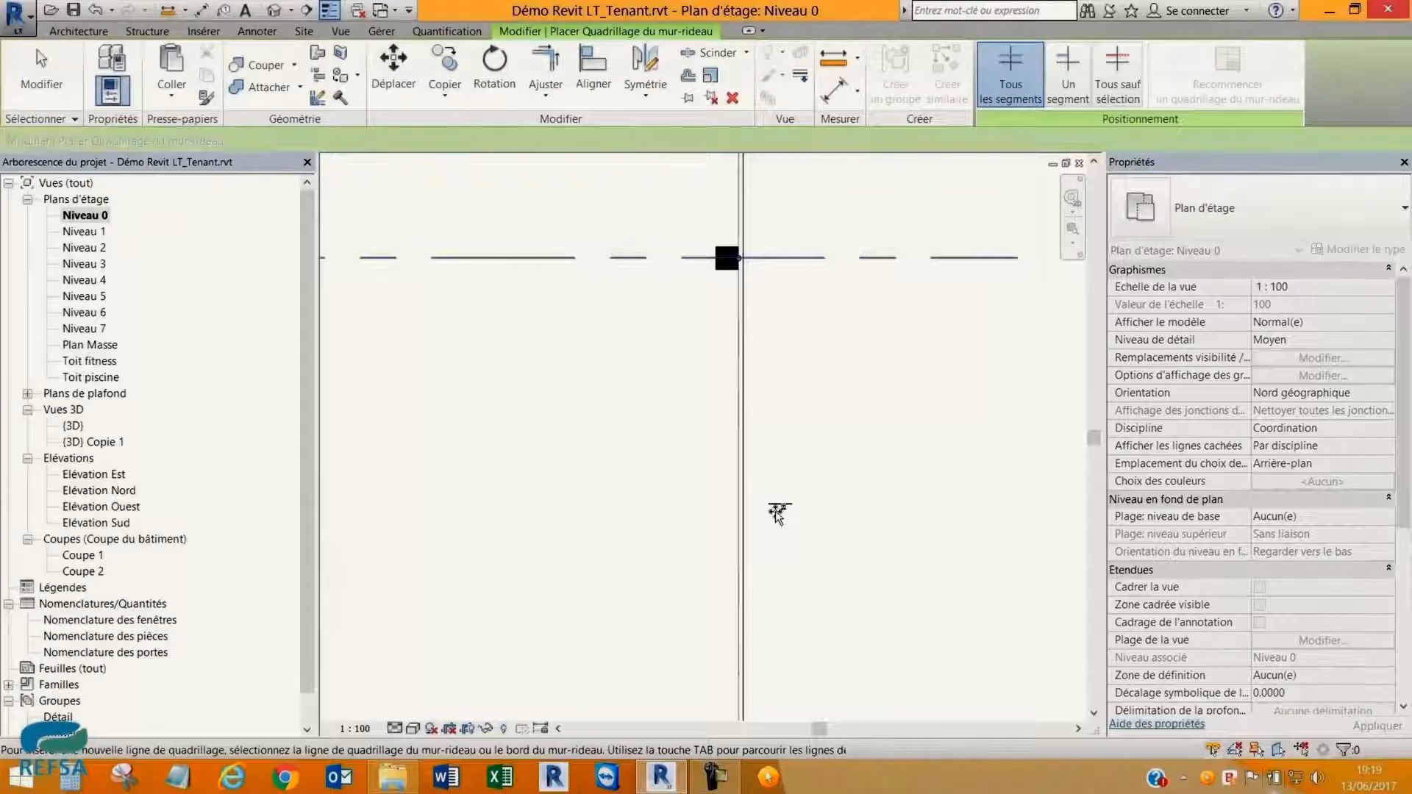
scroll(778, 513, "down", 4)
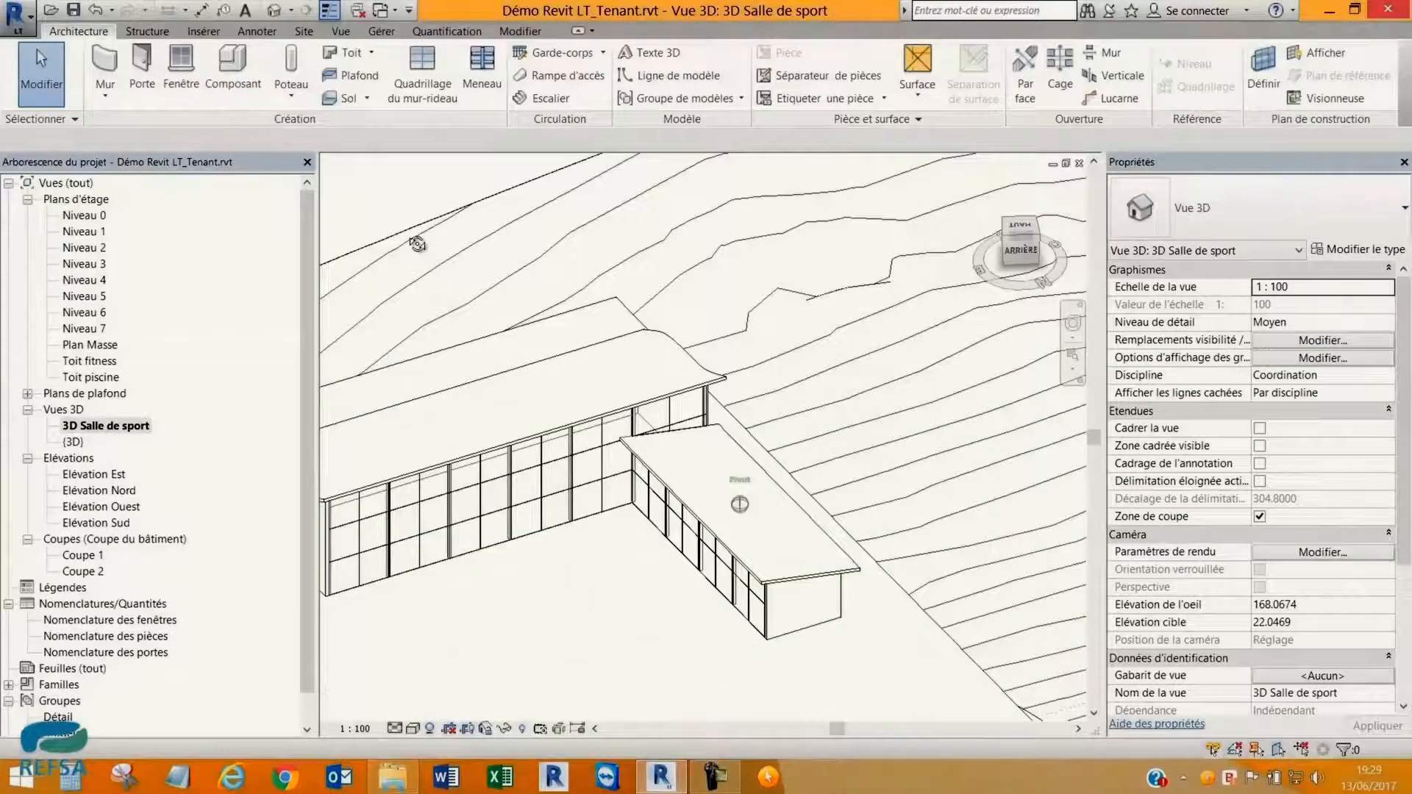
Place 150 x 25mm rectangular mullions on all grid lines of the sports hall's curtain walls.
middle_click_drag(417, 244, 451, 227, "shift")
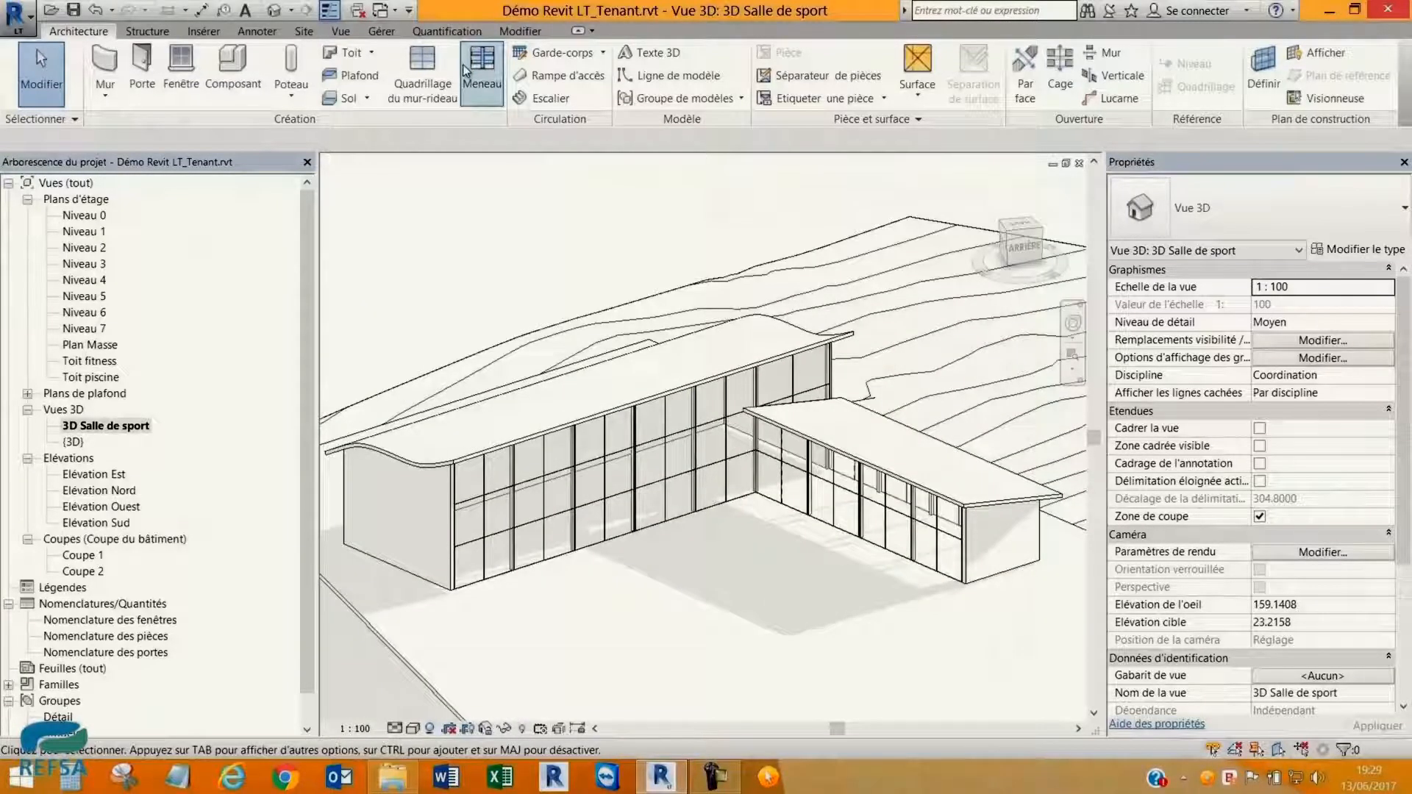
left_click(465, 70)
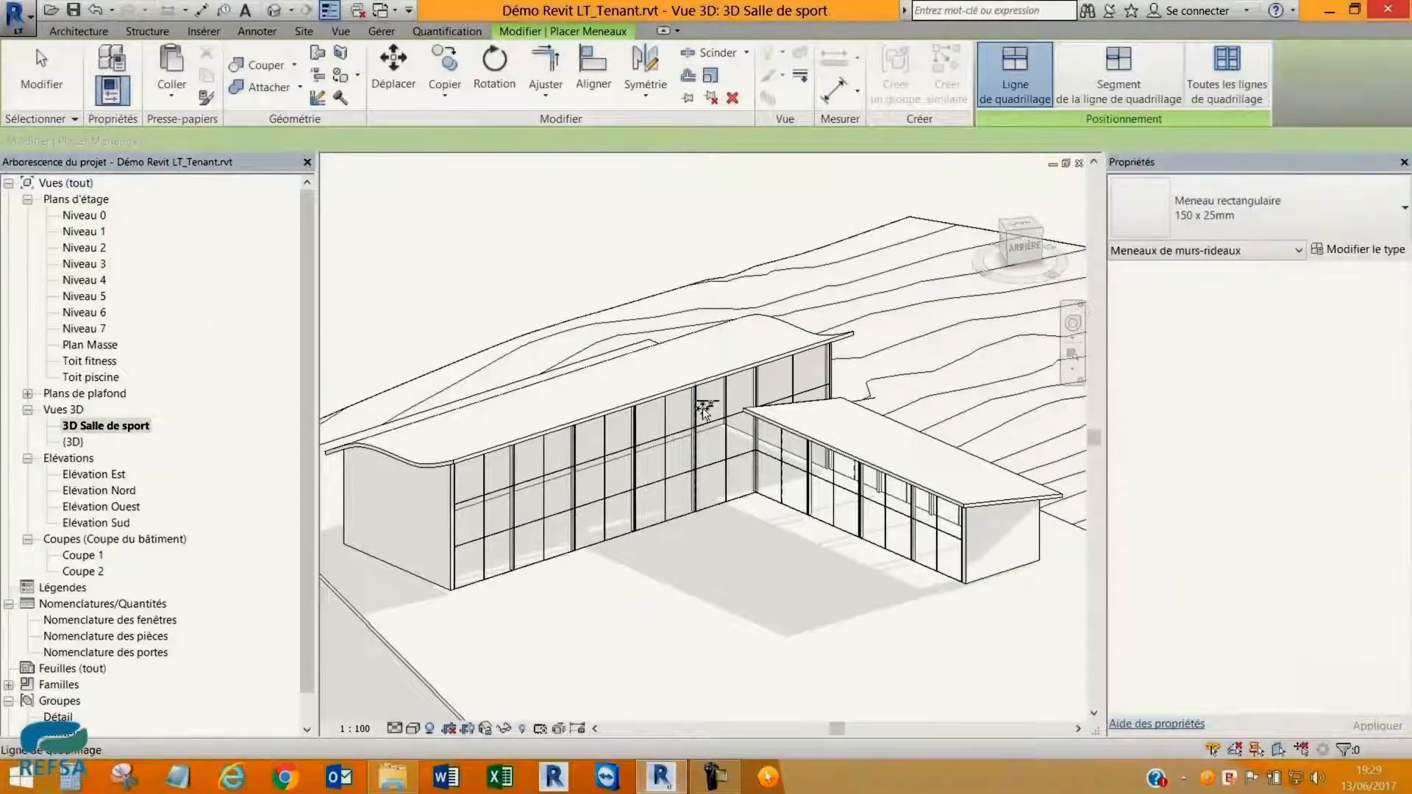
left_click(1366, 210)
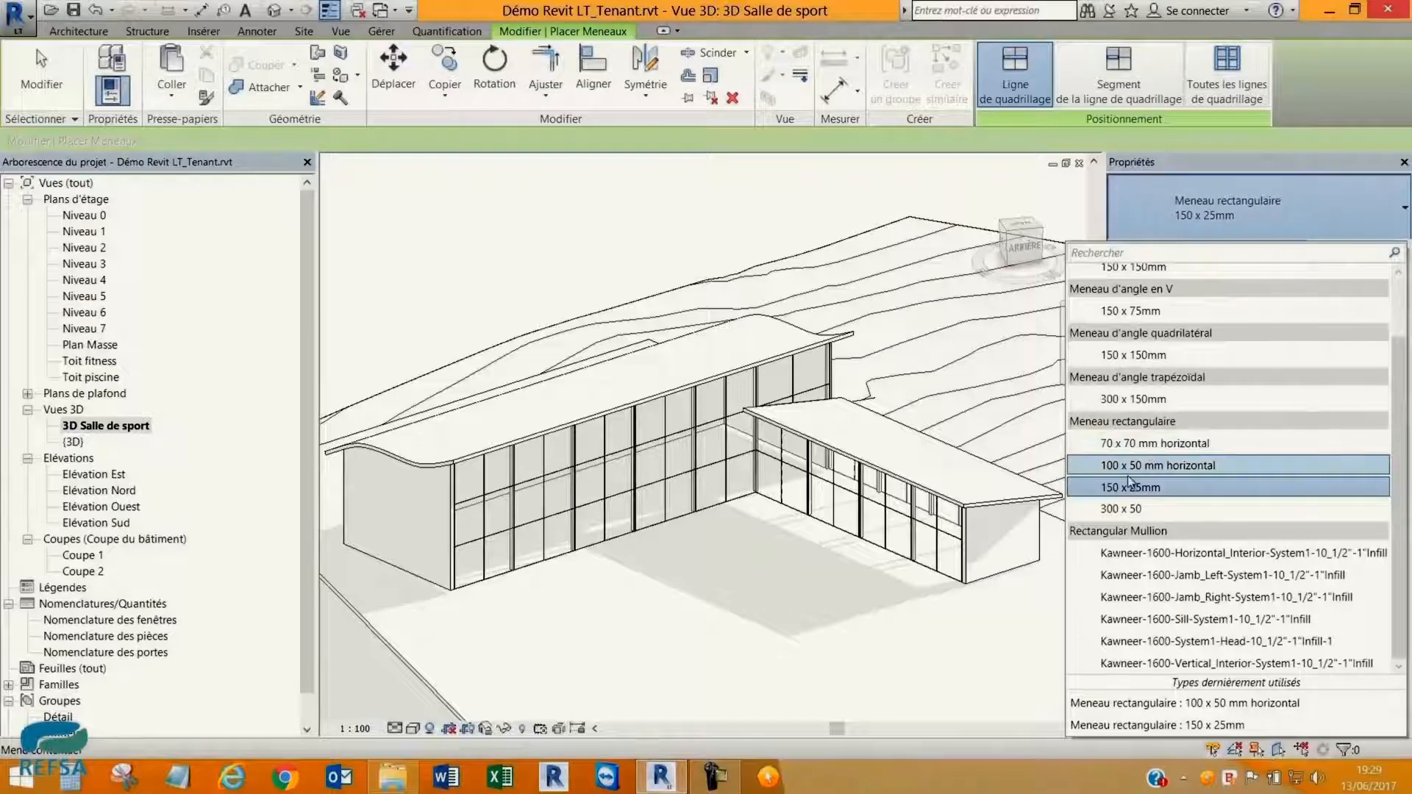
left_click(1192, 99)
left_click(618, 484)
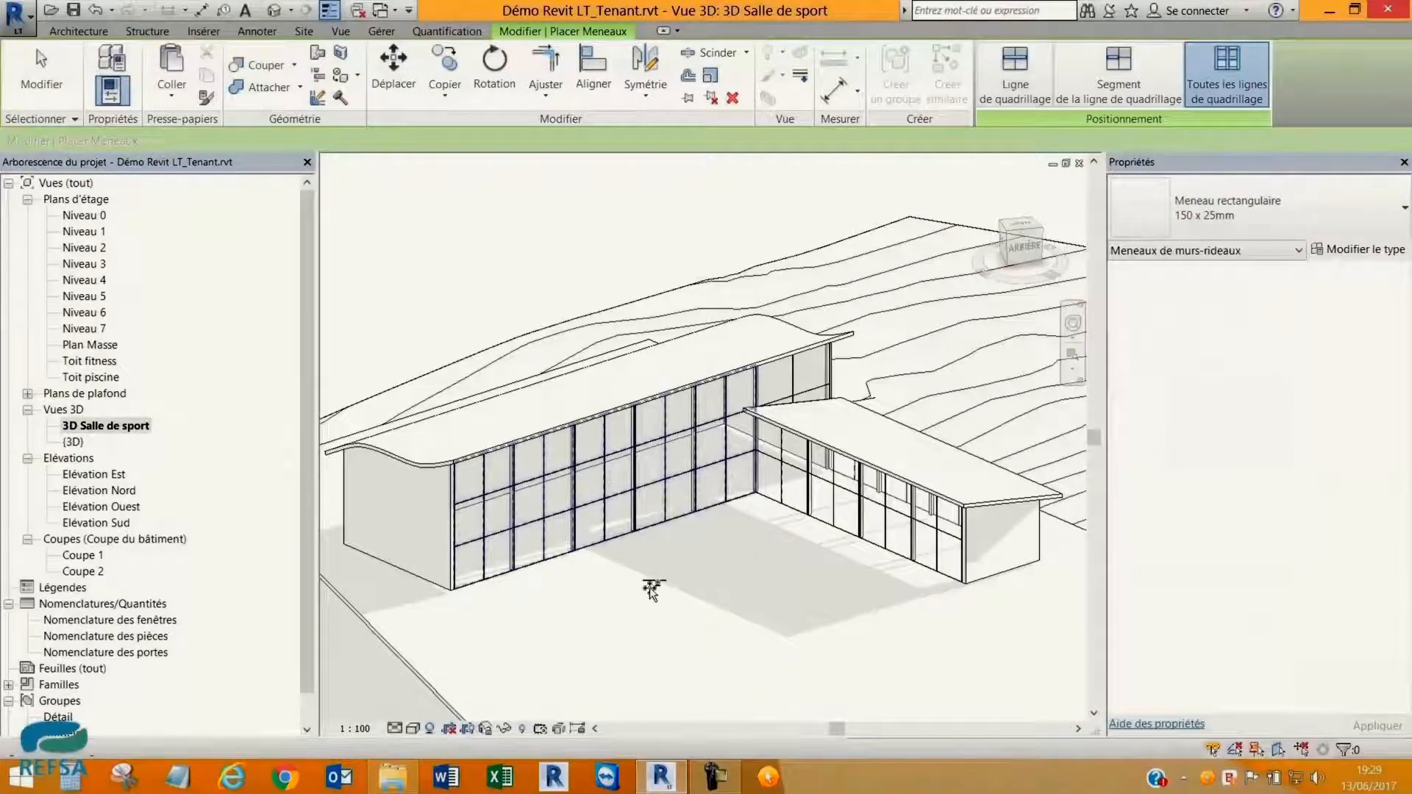
left_click(800, 377)
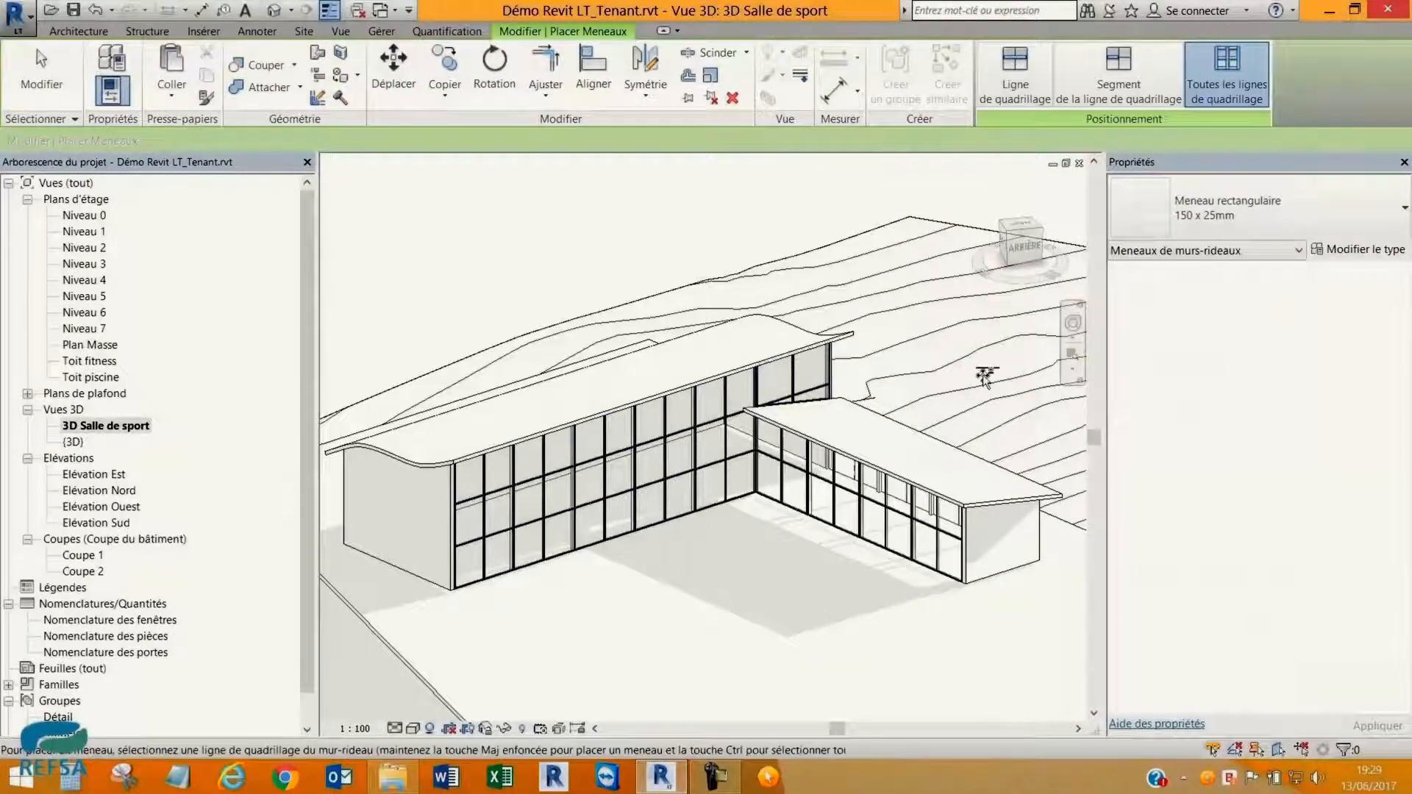
scroll(856, 395, "up", 3)
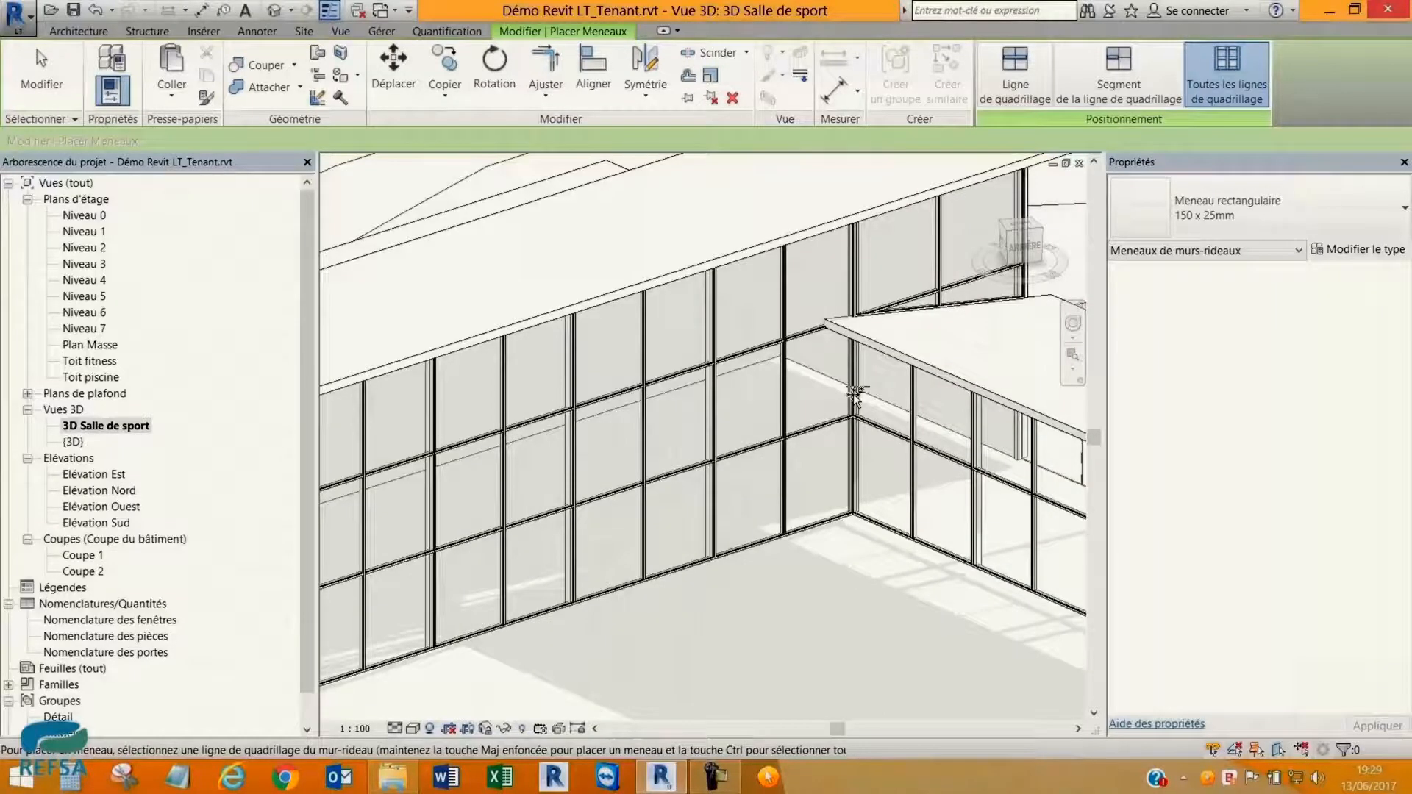
scroll(611, 533, "up", 2)
middle_click_drag(612, 533, 726, 563)
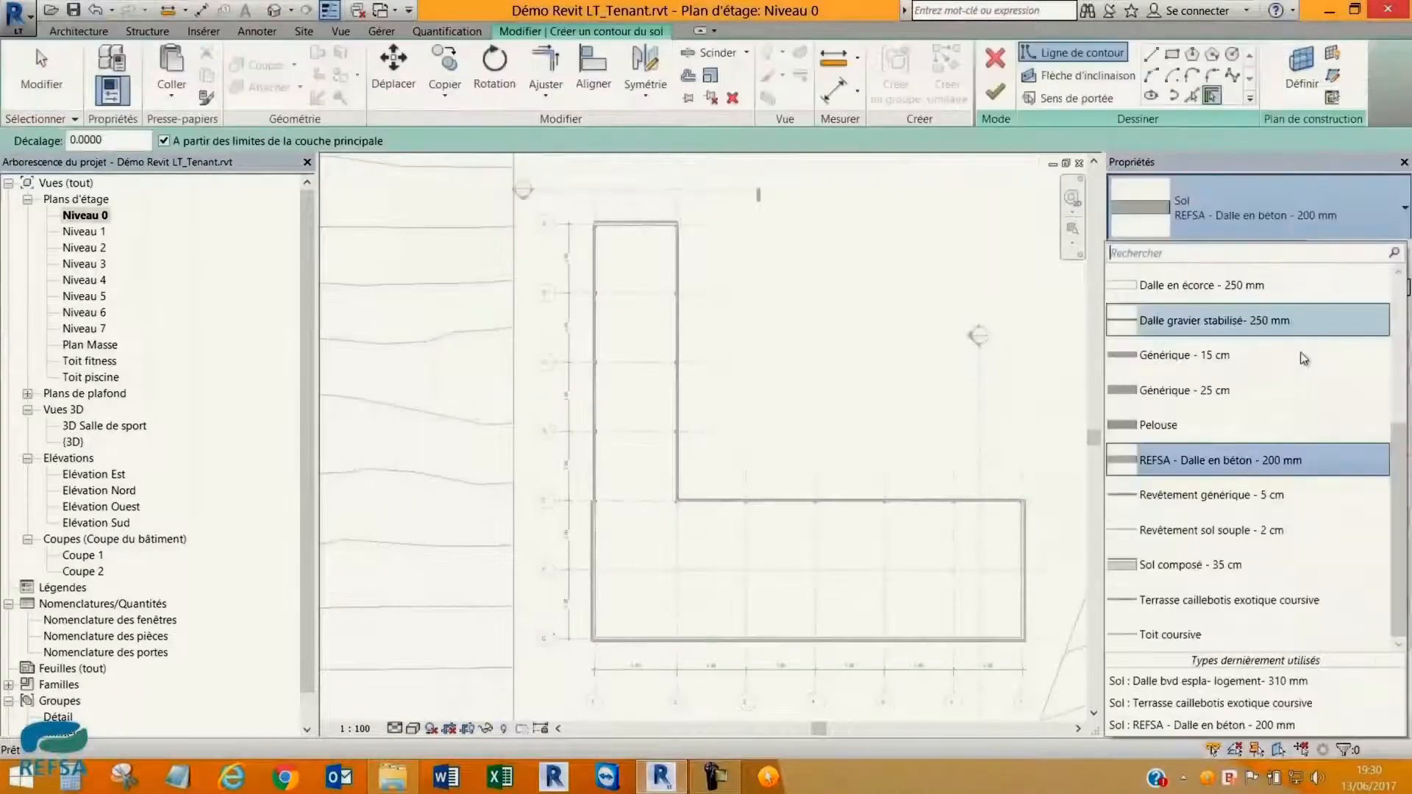
Sketch the boundary of a REFSA - Dalle en béton - 200 mm floor by picking lines along grid 1 and the exterior walls.
left_click(1211, 468)
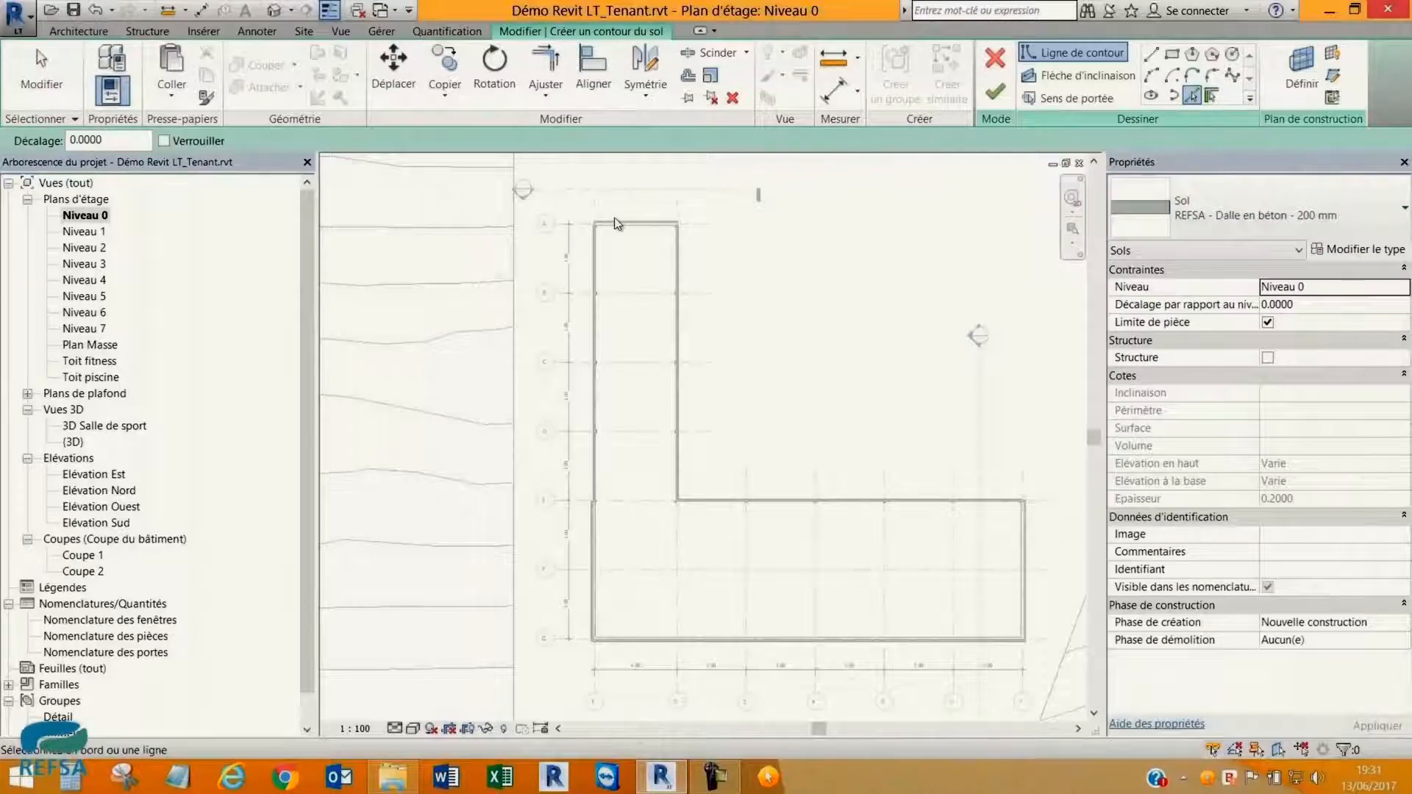
scroll(551, 262, "up", 5)
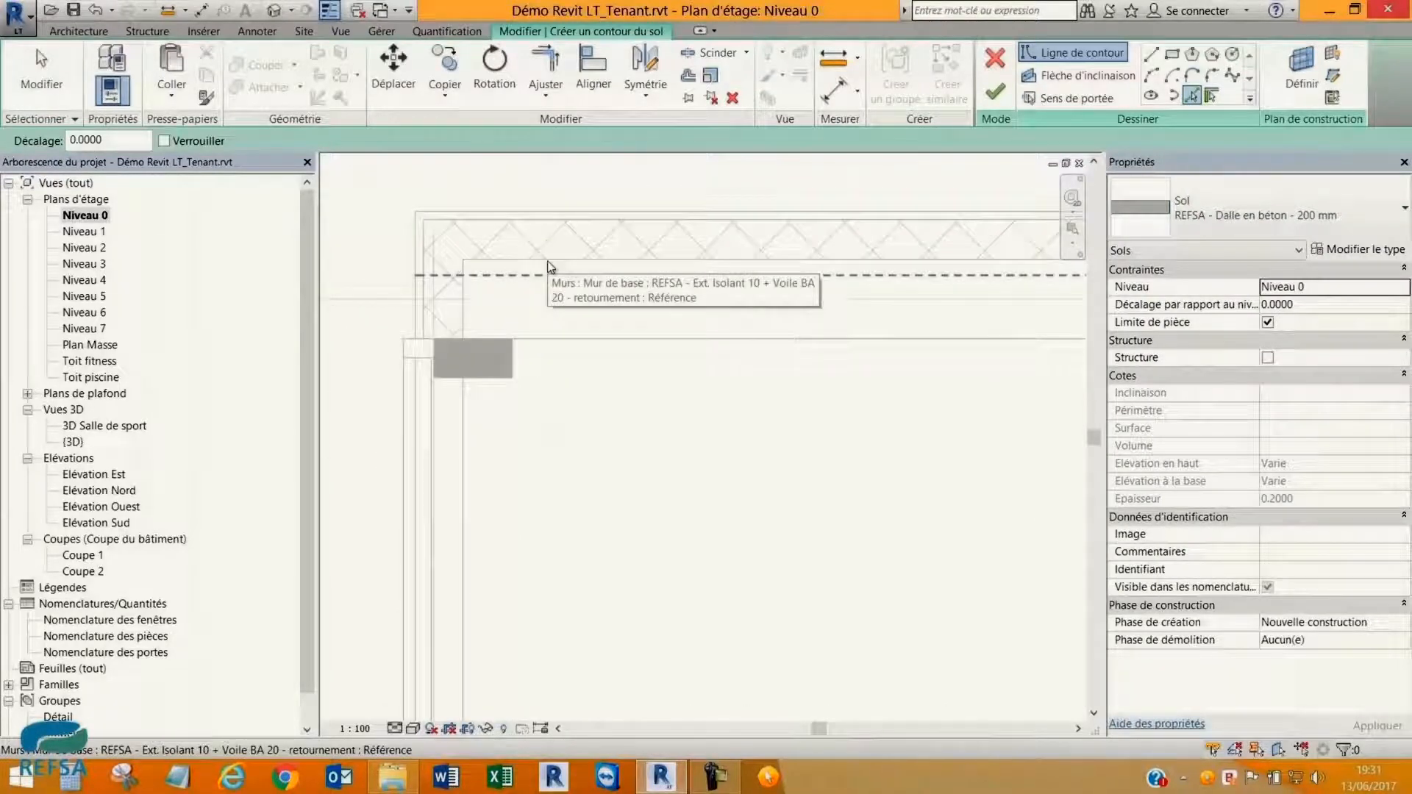
scroll(439, 354, "up", 4)
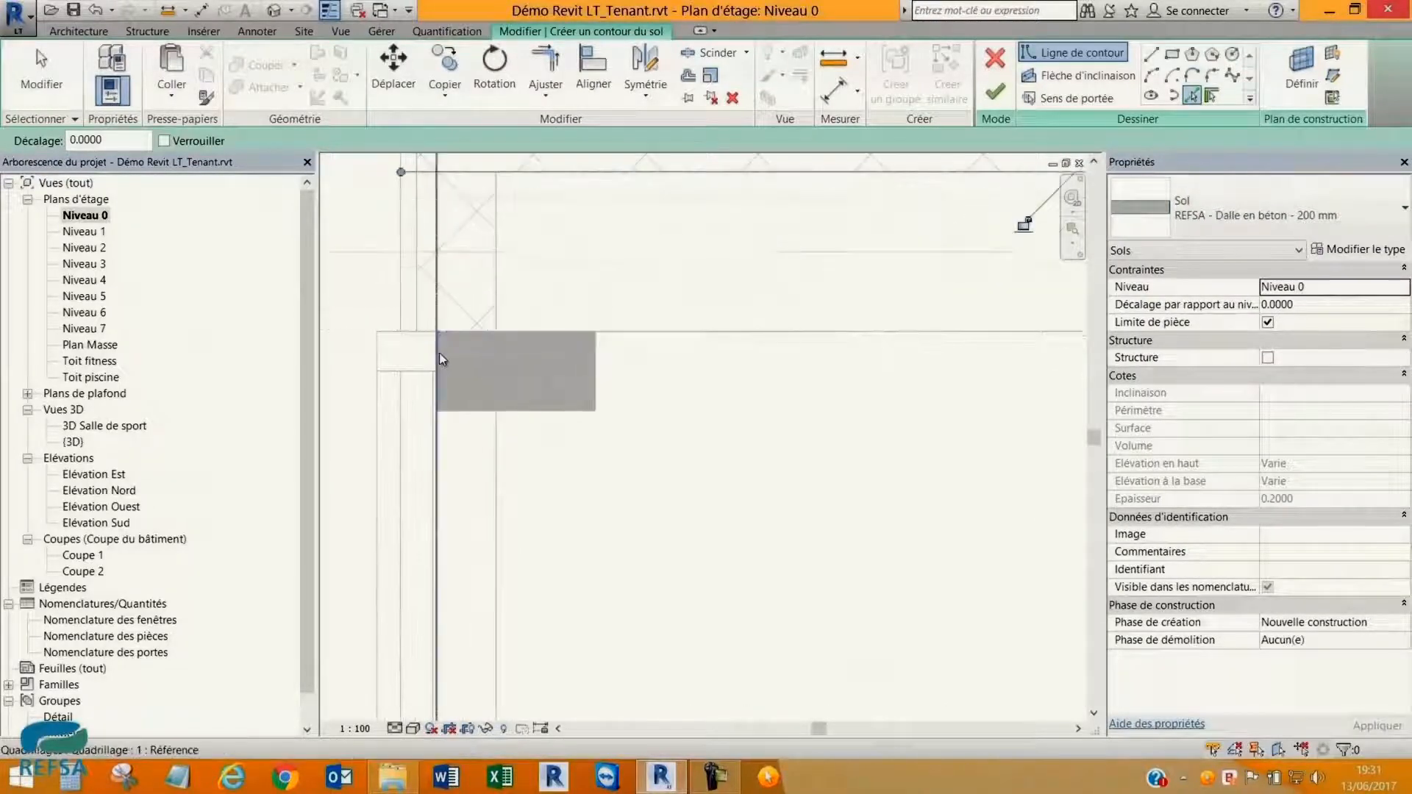
left_click(439, 353)
scroll(518, 174, "down", 4)
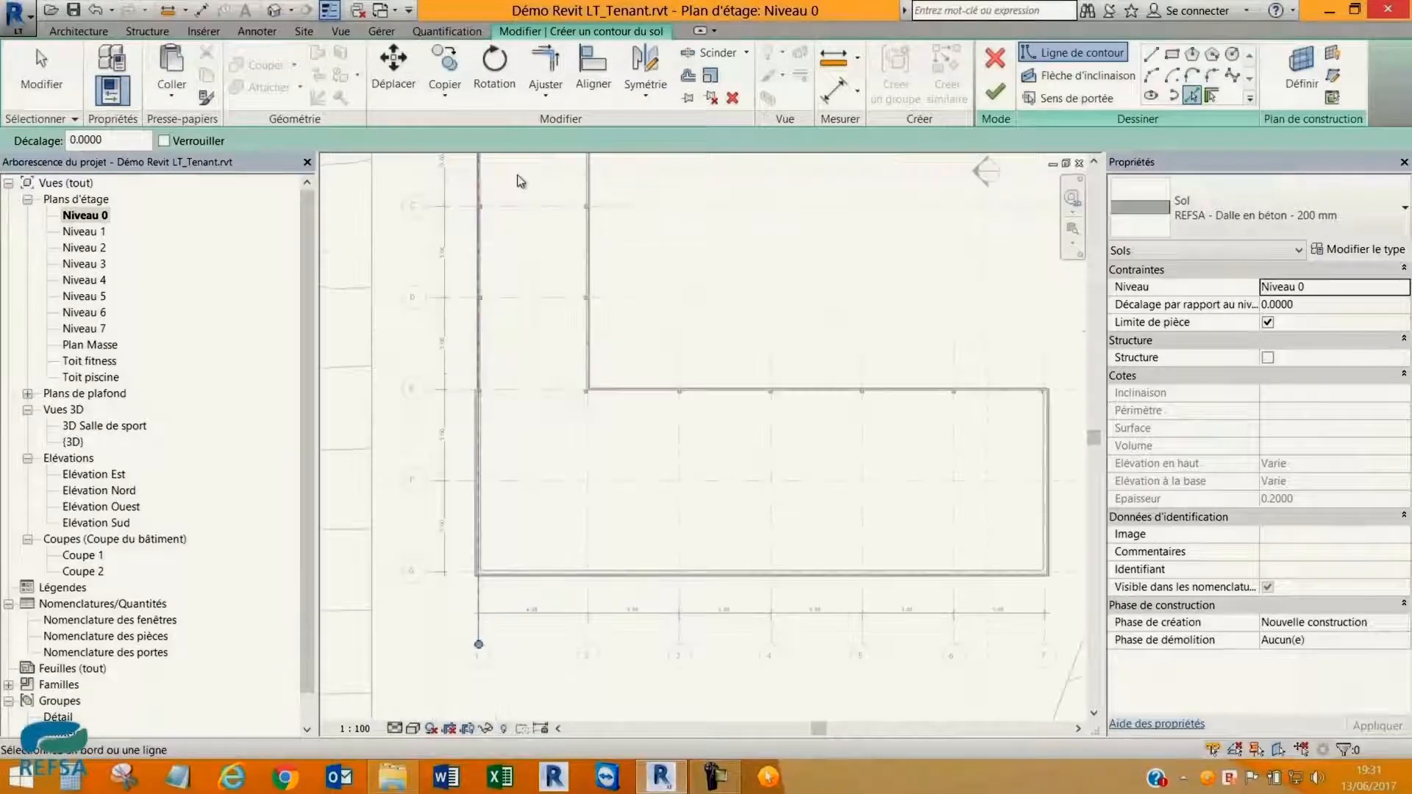
scroll(562, 531, "up", 4)
left_click(561, 528)
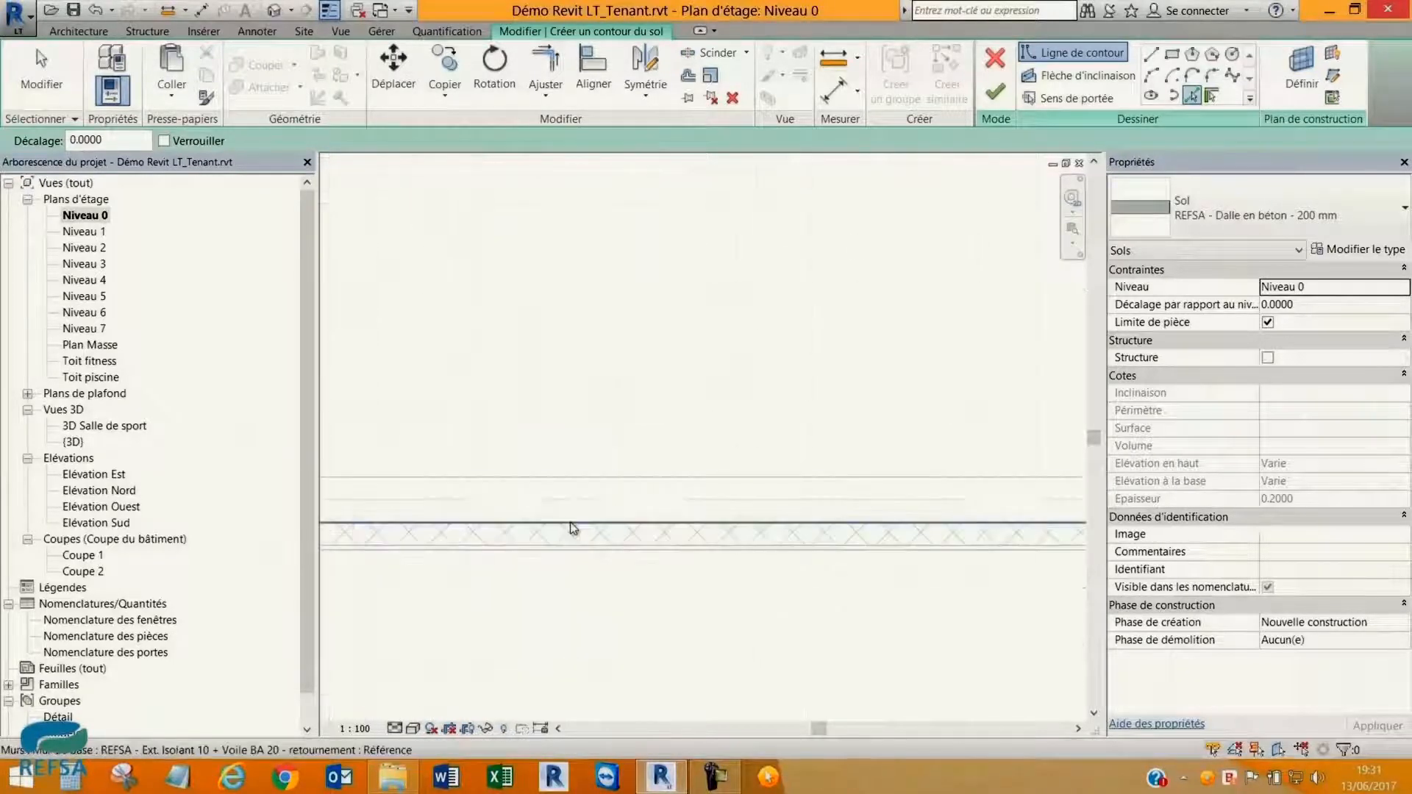
scroll(589, 518, "down", 2)
scroll(623, 506, "down", 4)
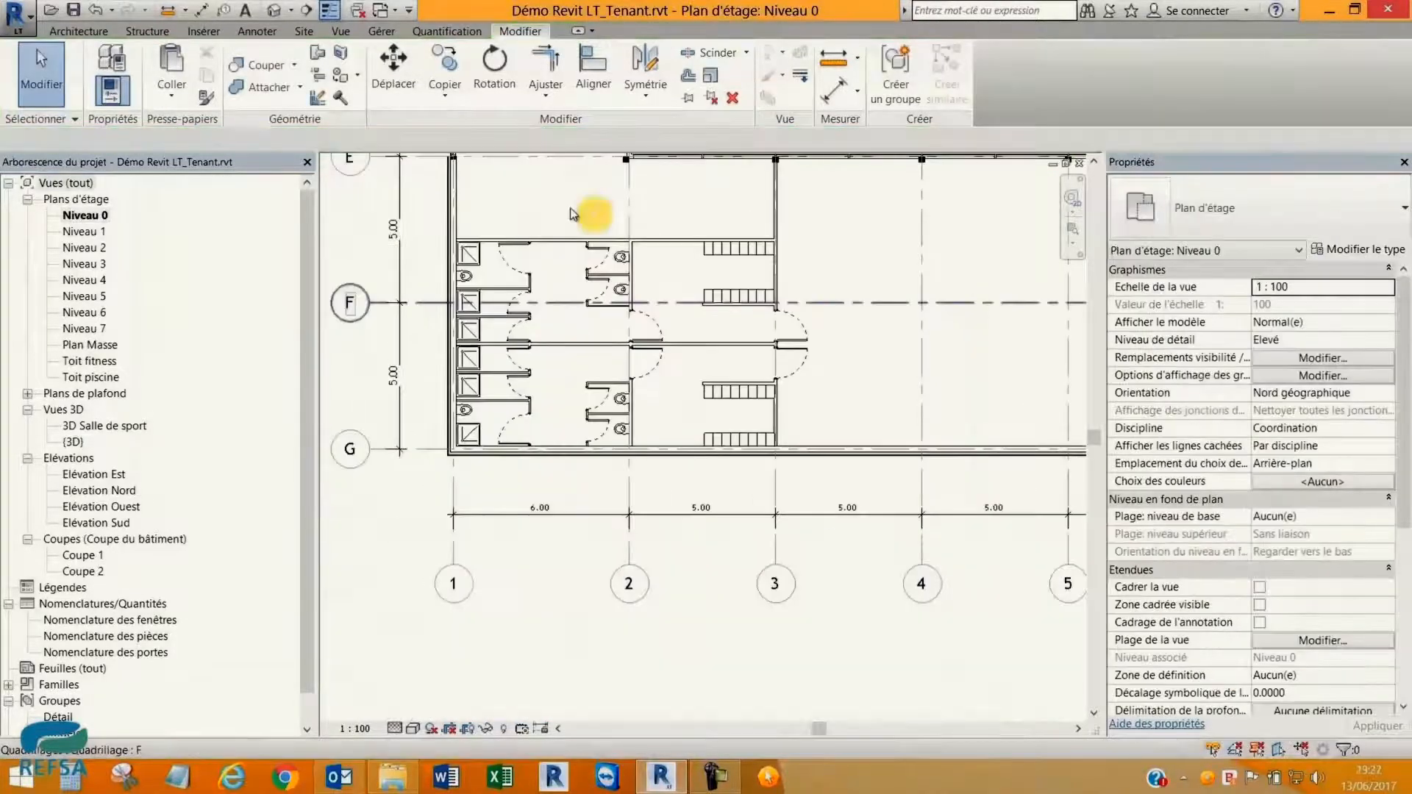
Load the Double (T) - Oculus rond door family from the Dormants en tunnel folder of the door library.
left_click(390, 65)
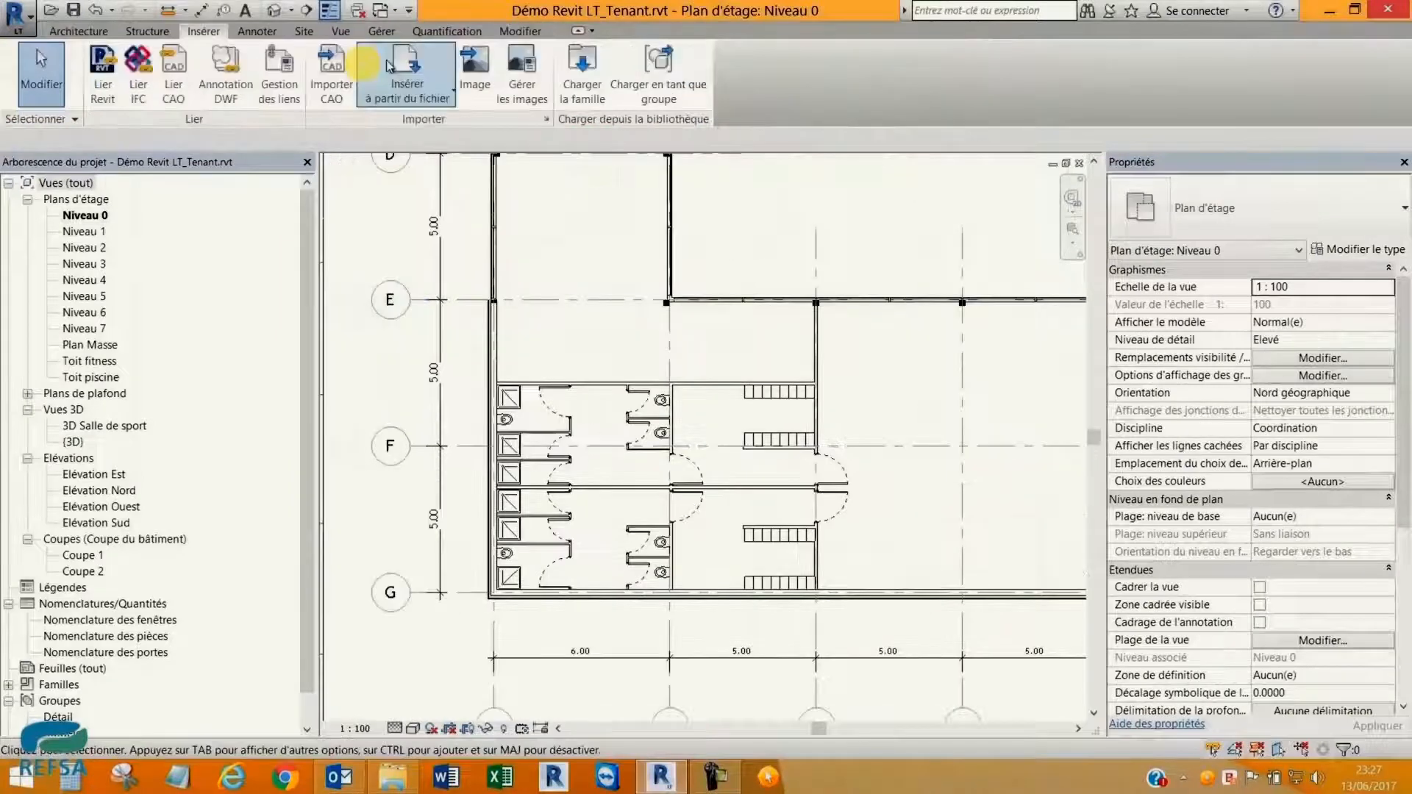
left_click(529, 285)
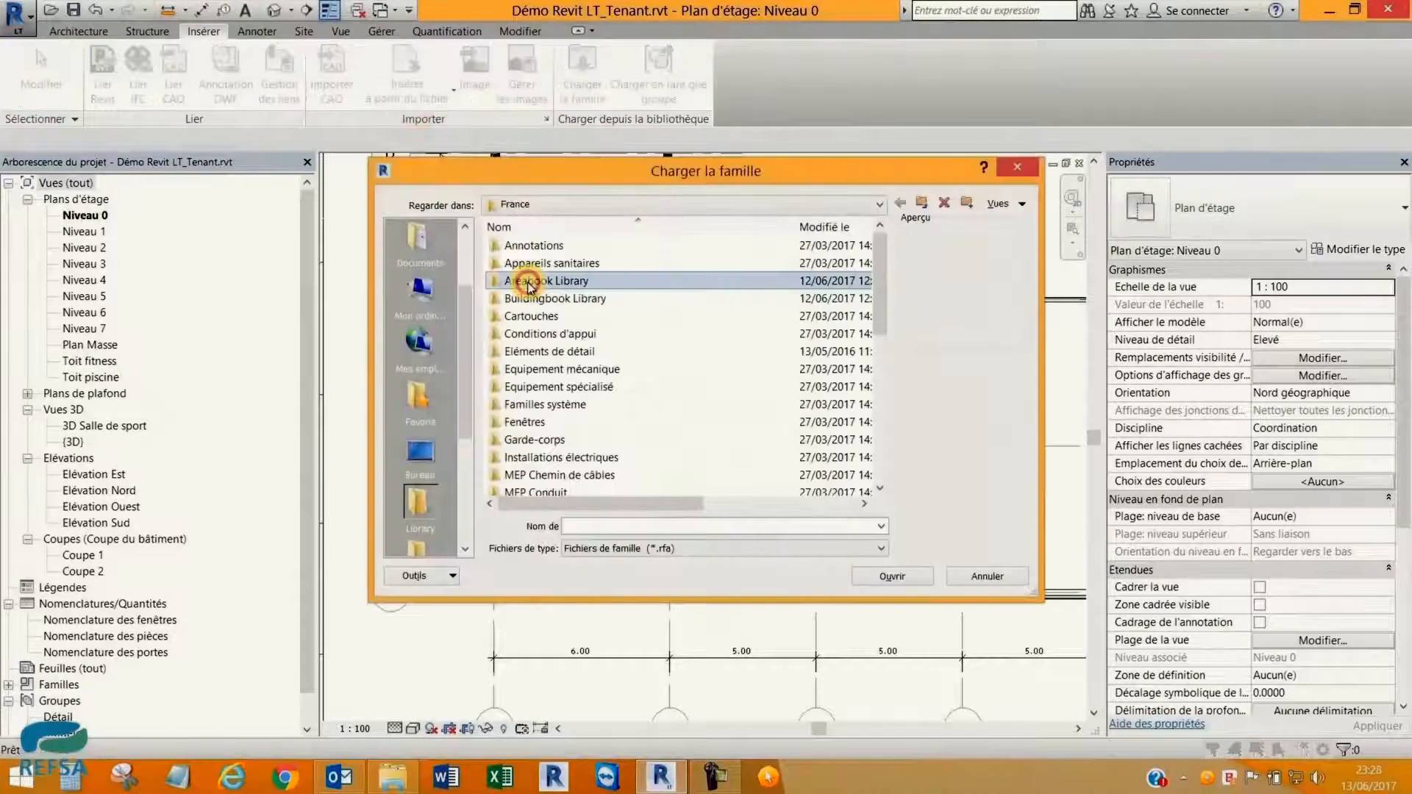
scroll(529, 285, "down", 5)
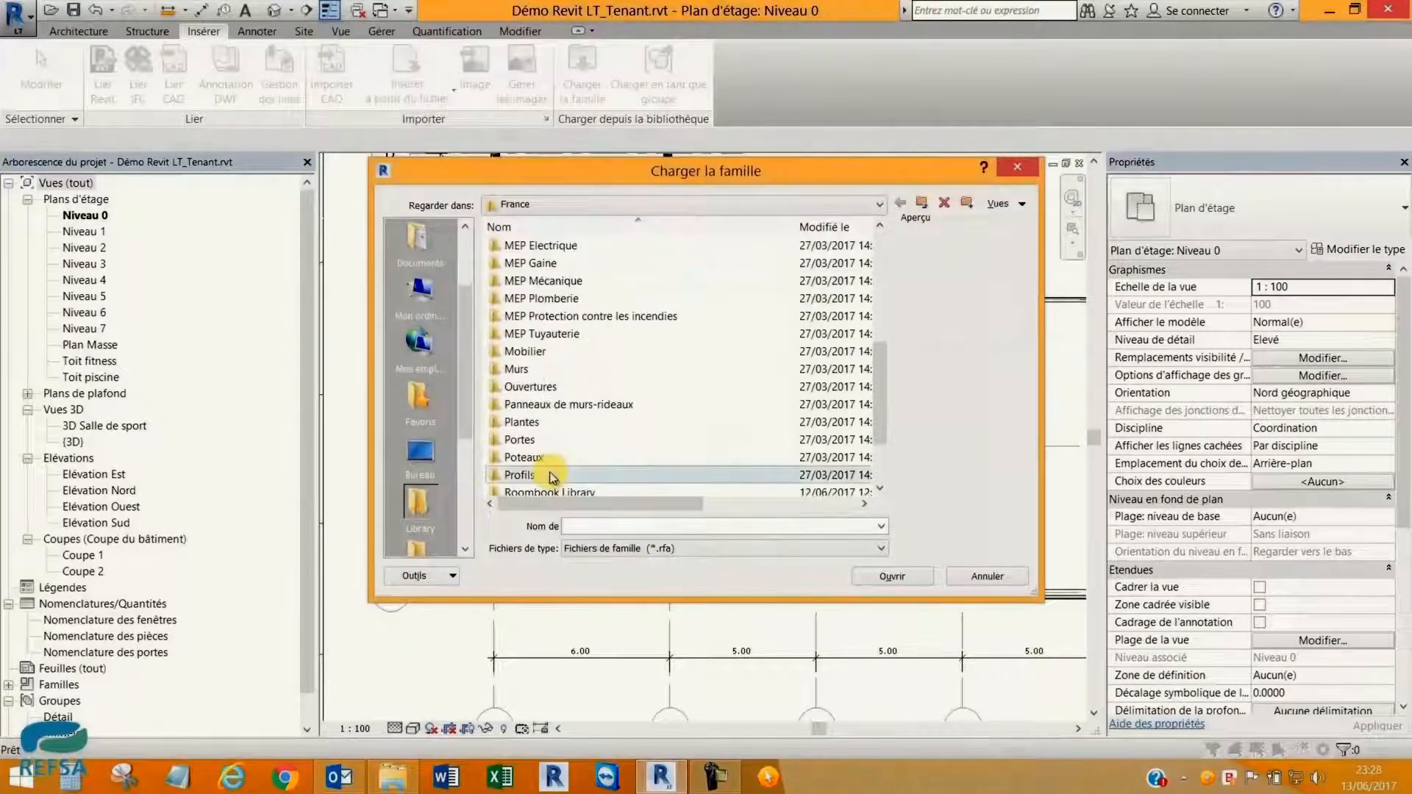
double_click(525, 475)
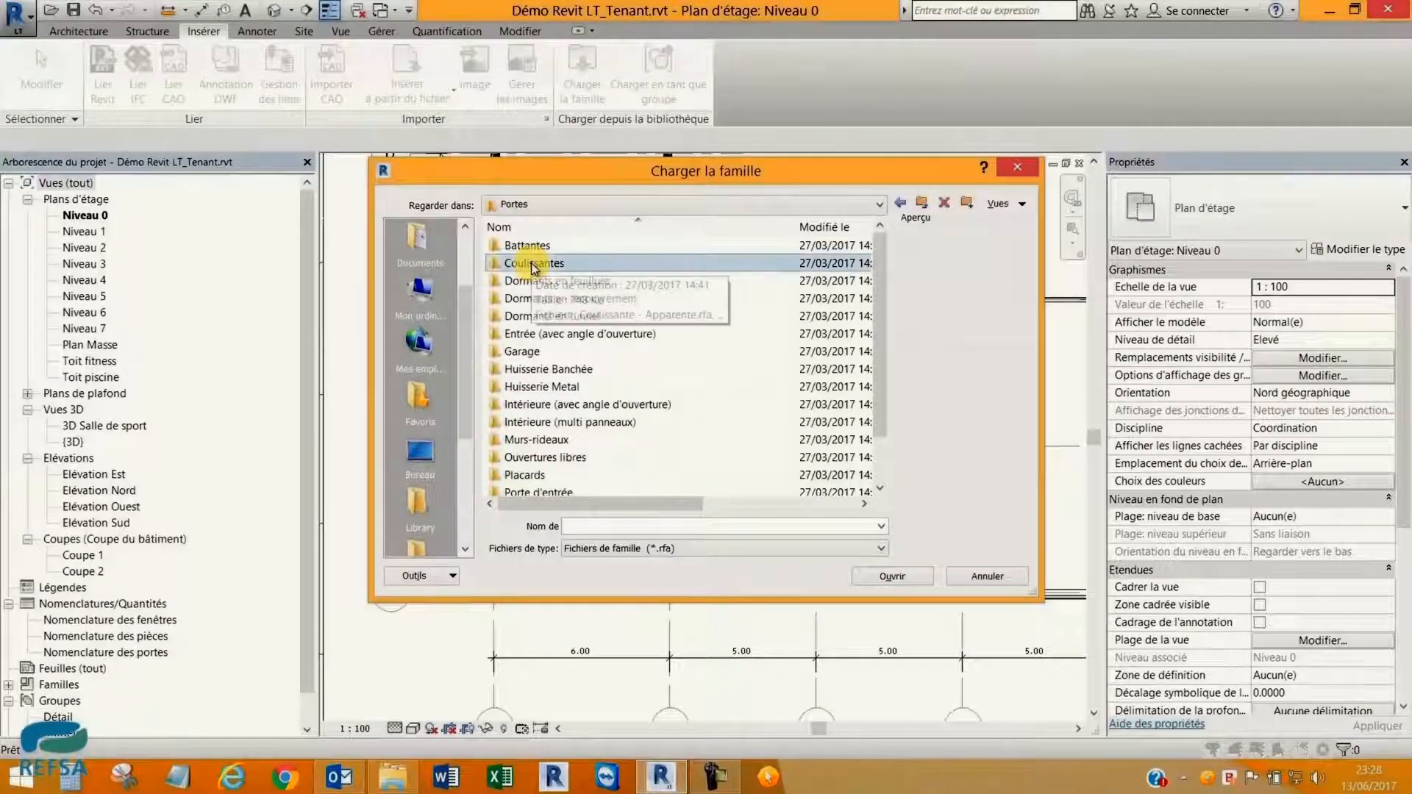
double_click(551, 316)
left_click(572, 249)
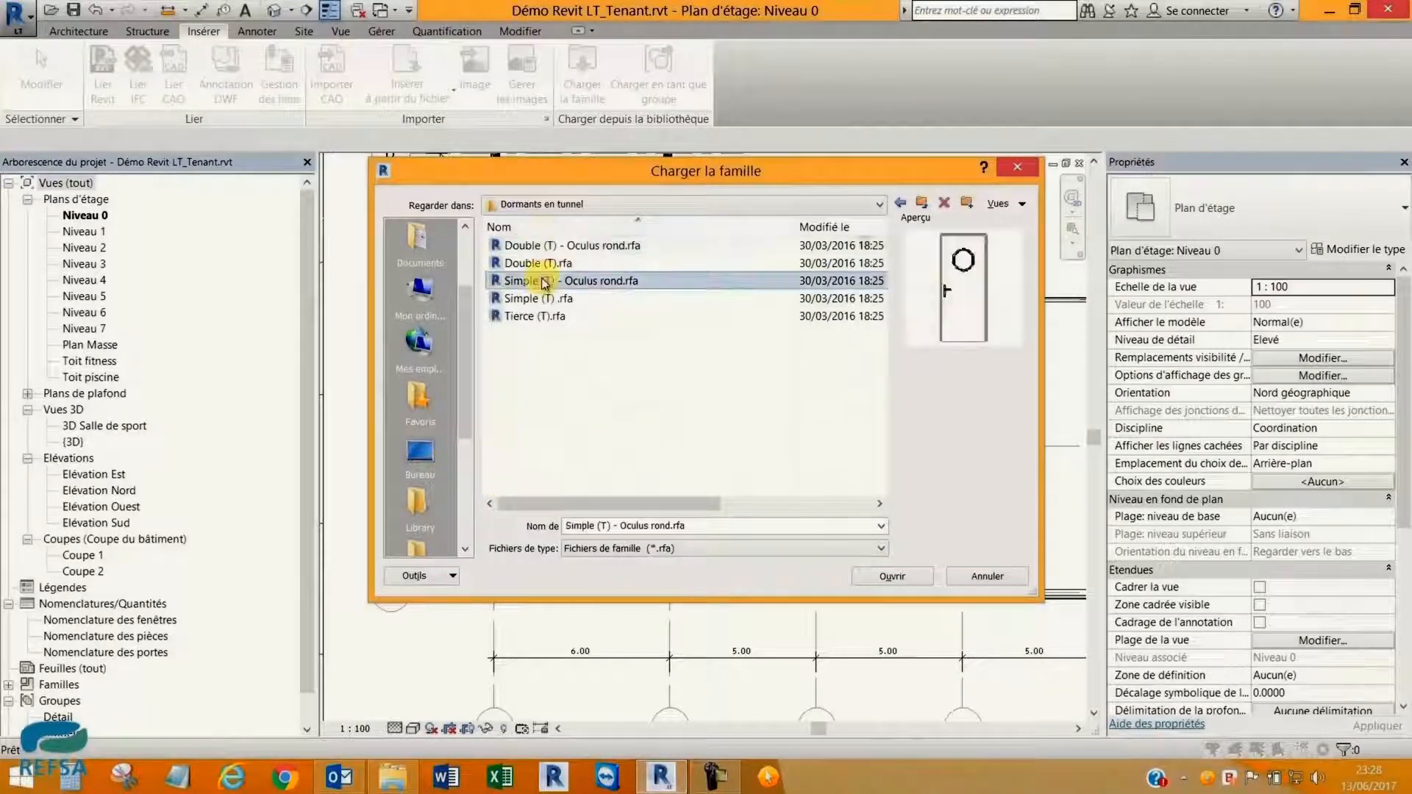
double_click(570, 247)
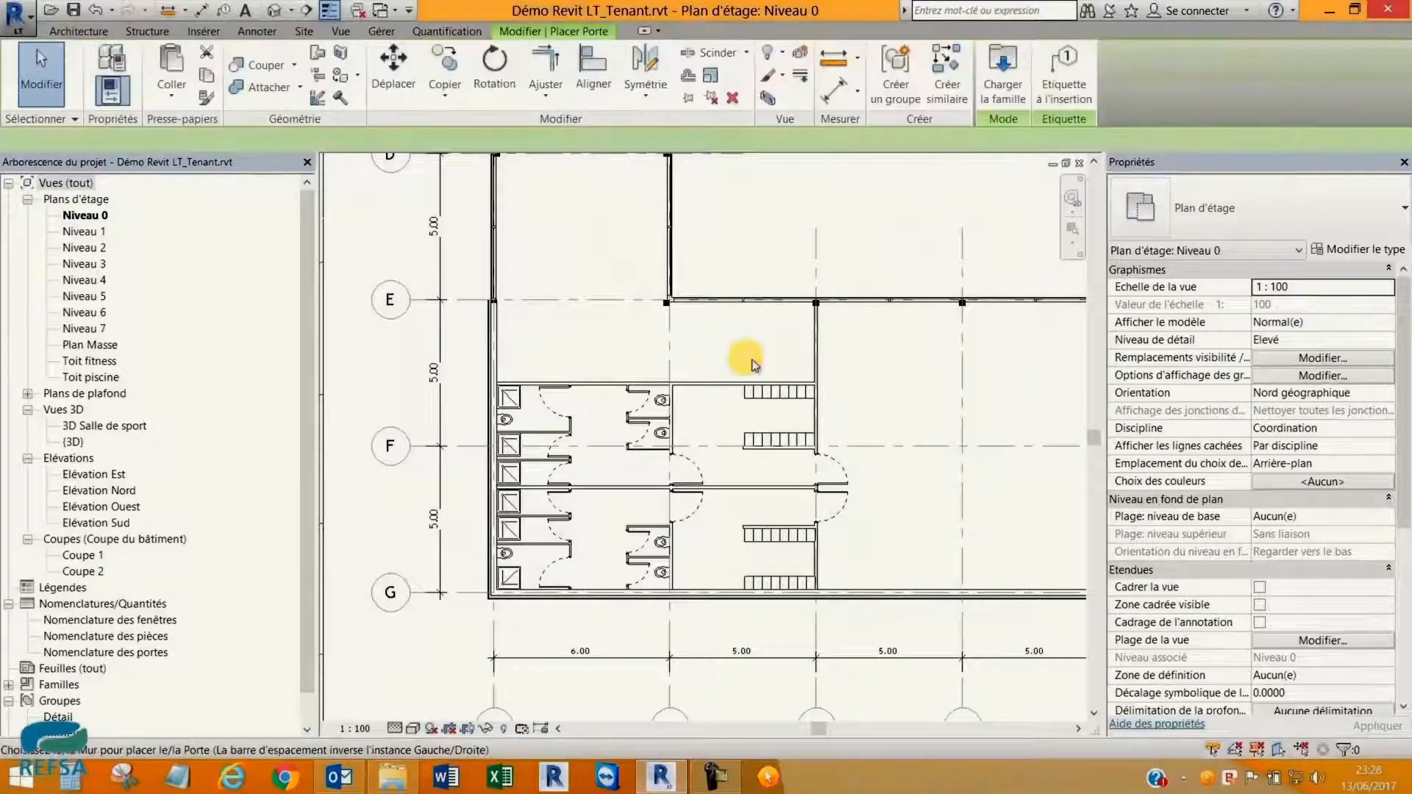
Place a 1.43m x 2.04m Double (T) - Oculus rond door in the wall on grid 3, just below grid E.
scroll(830, 346, "up", 3)
left_click(838, 346)
key("Escape")
key("Escape")
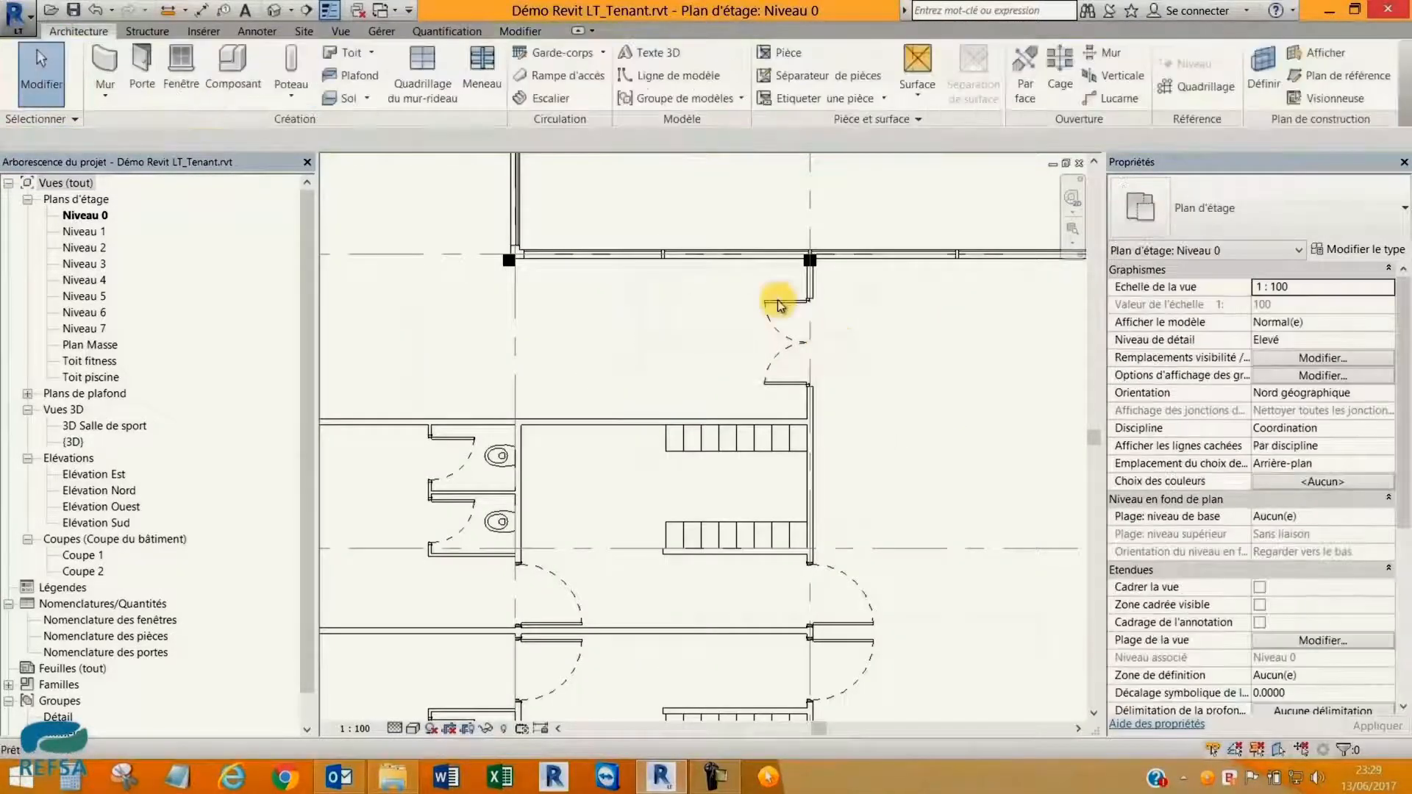
left_click(779, 305)
scroll(897, 285, "down", 2)
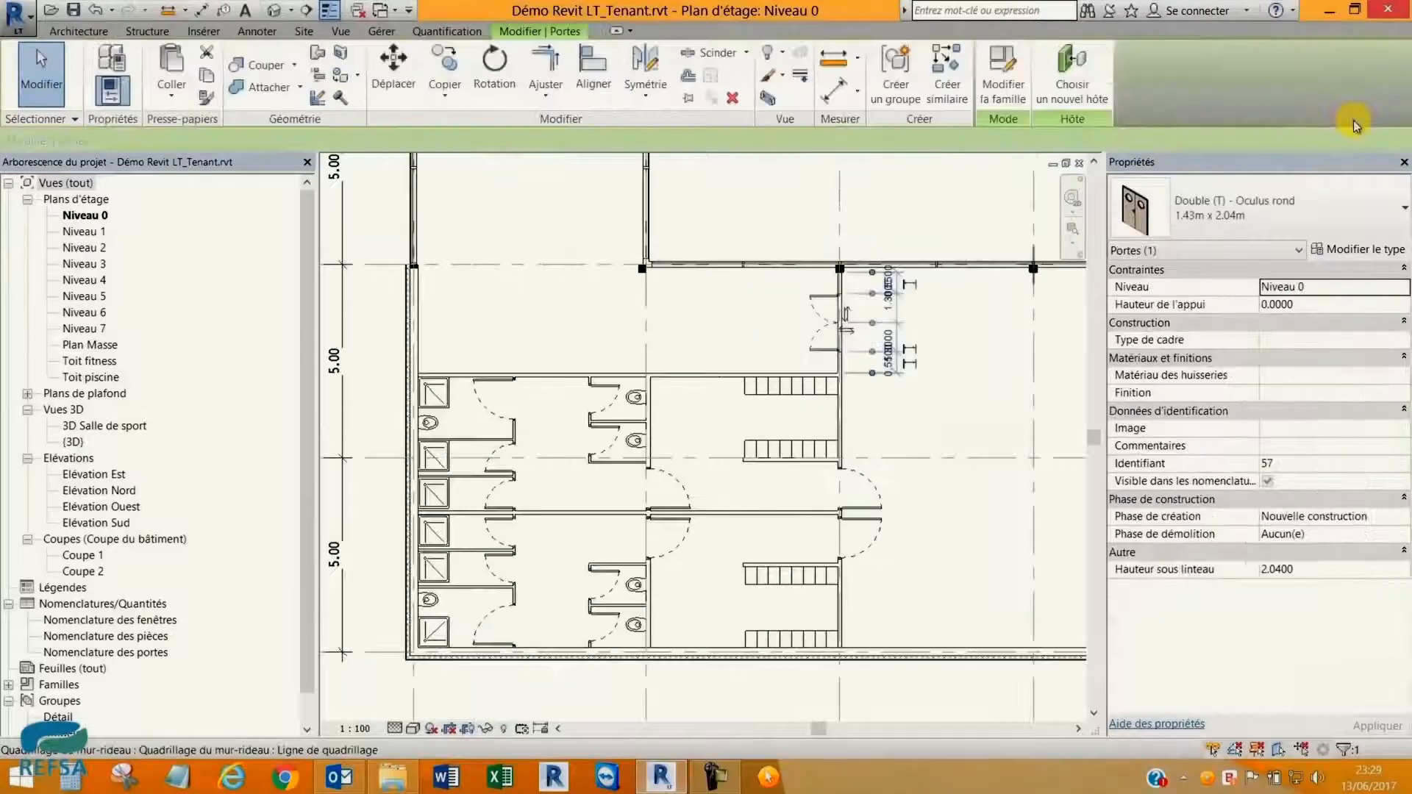
Place a Schueco_ADS-90-PL-SI_inw_Family-05 entrance door in the grid 1 wall just below grid E and flip it to open inward.
left_click(1220, 209)
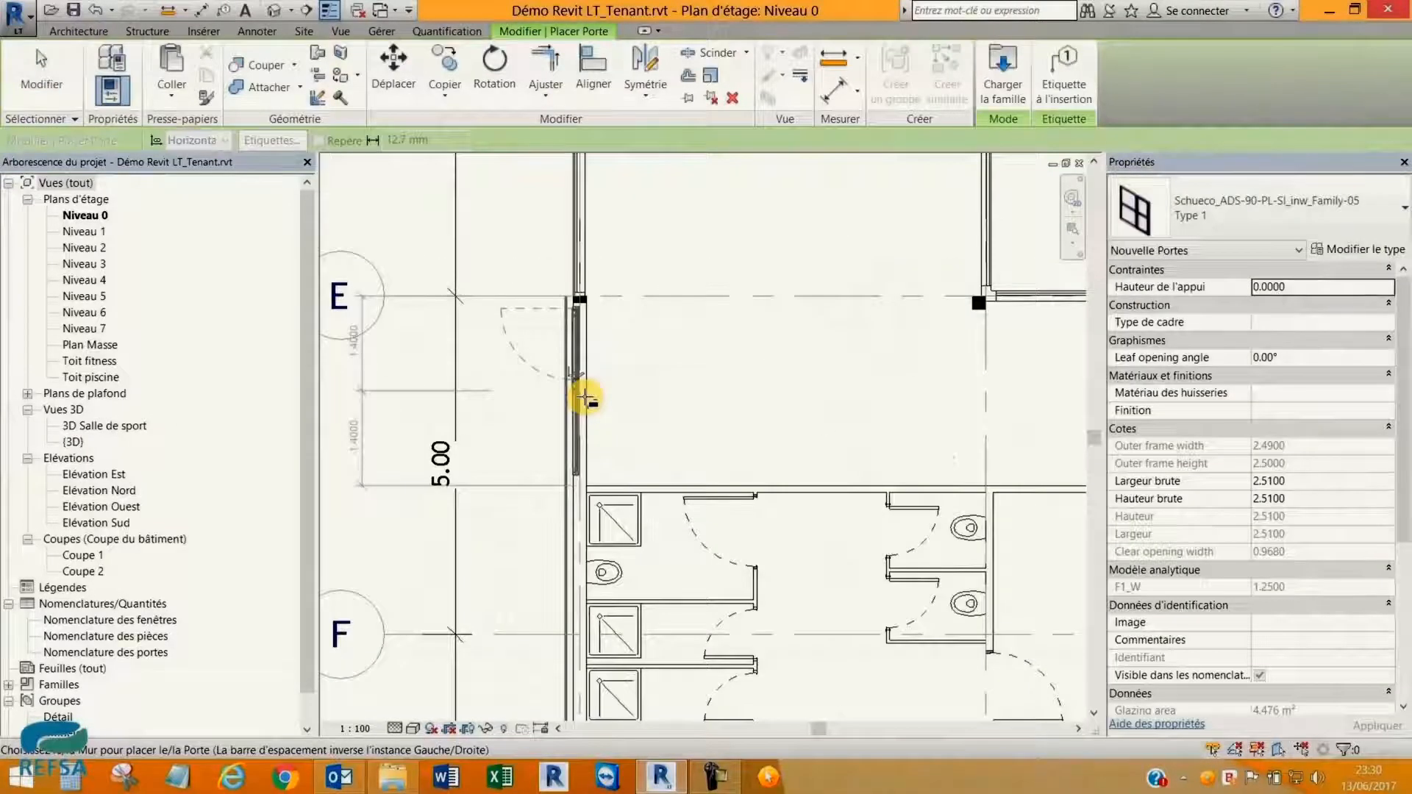
scroll(577, 375, "up", 2)
left_click(560, 358)
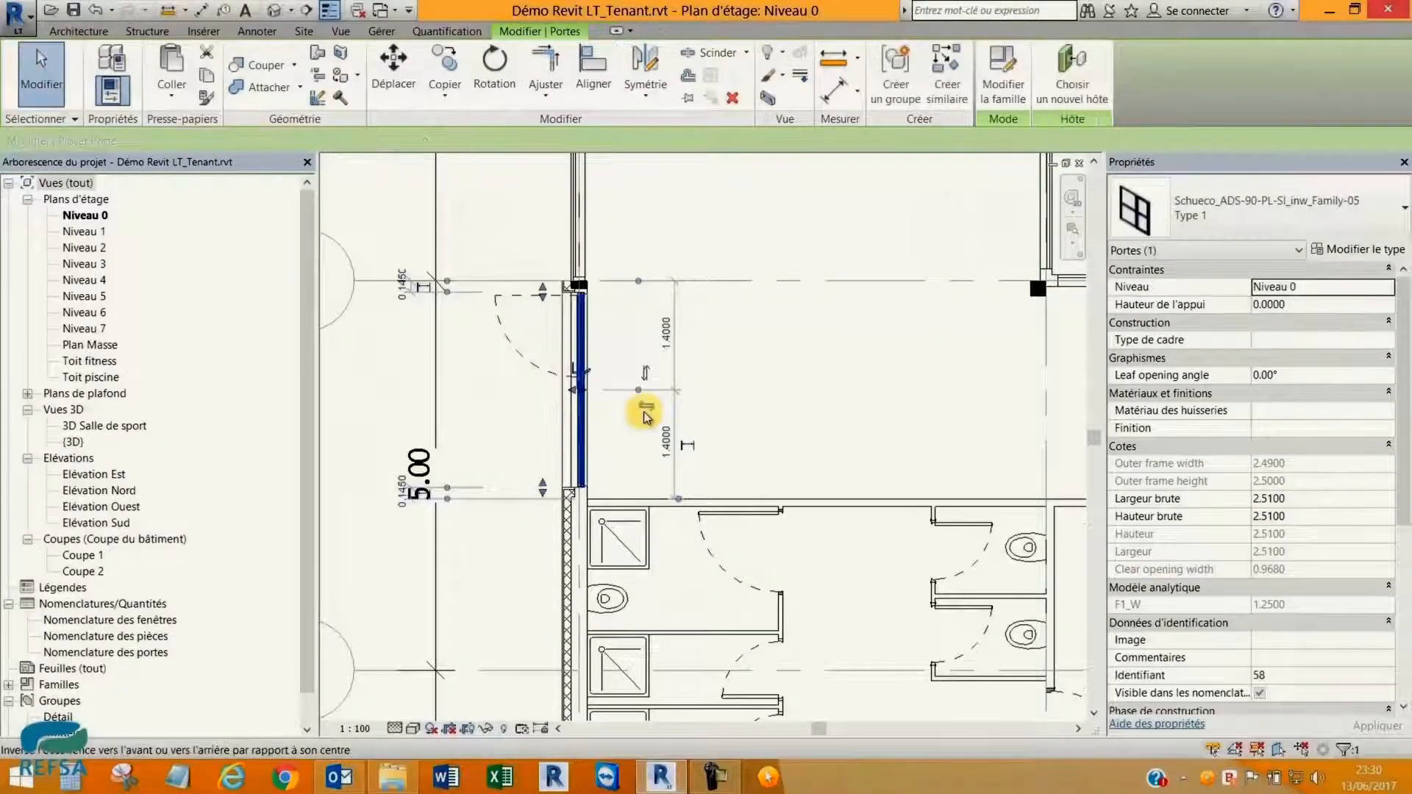
left_click(647, 373)
key("Escape")
middle_click_drag(648, 377, 709, 353)
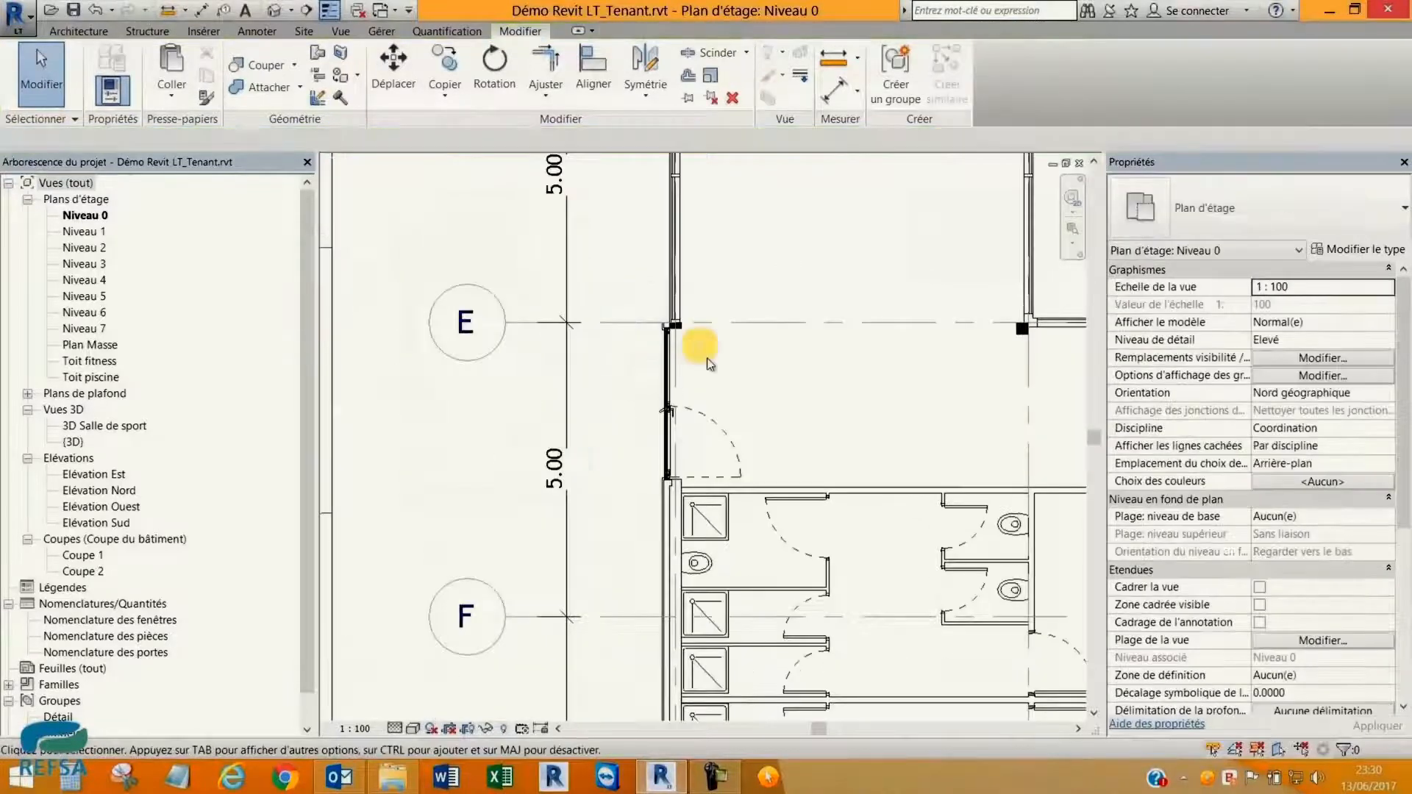
scroll(630, 420, "down", 4)
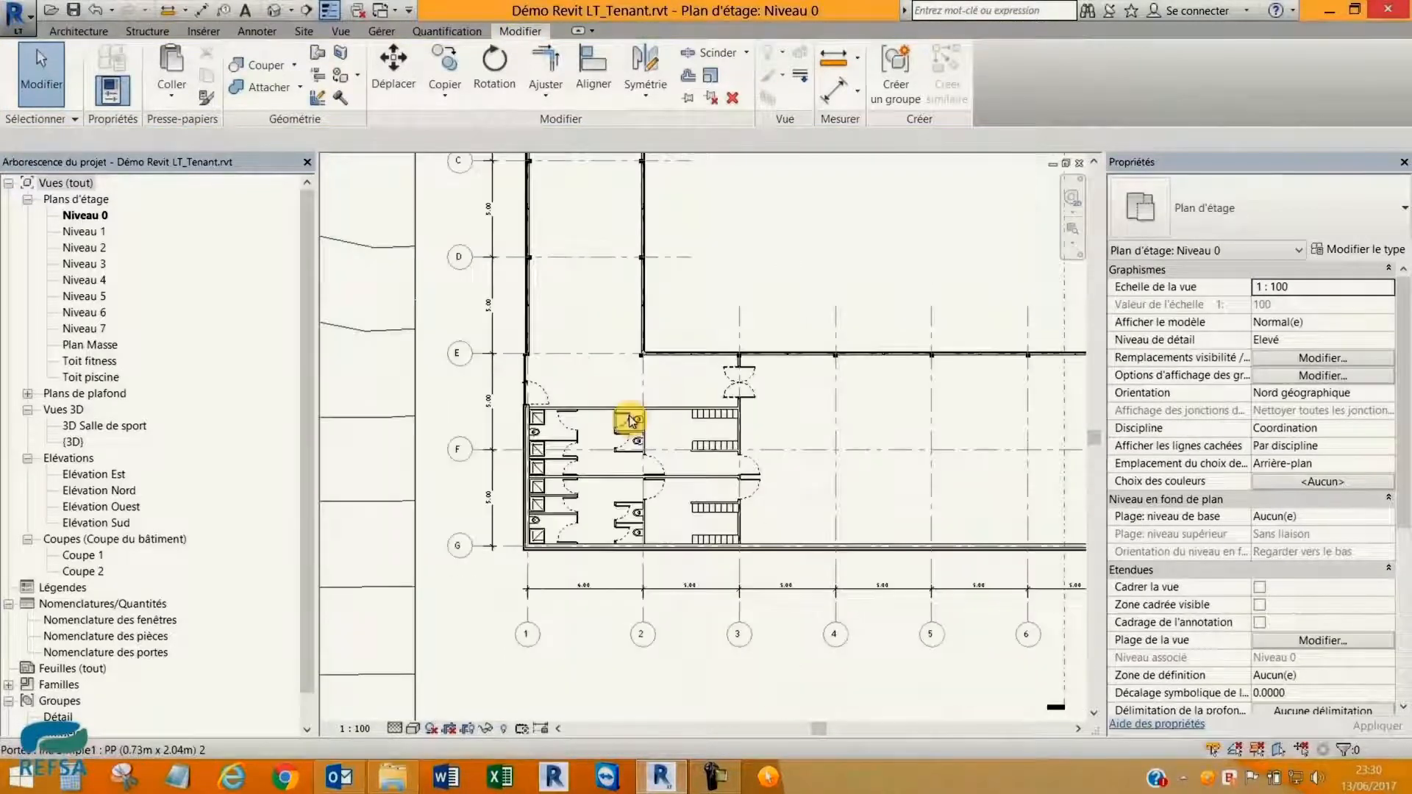
middle_click_drag(746, 236, 839, 322)
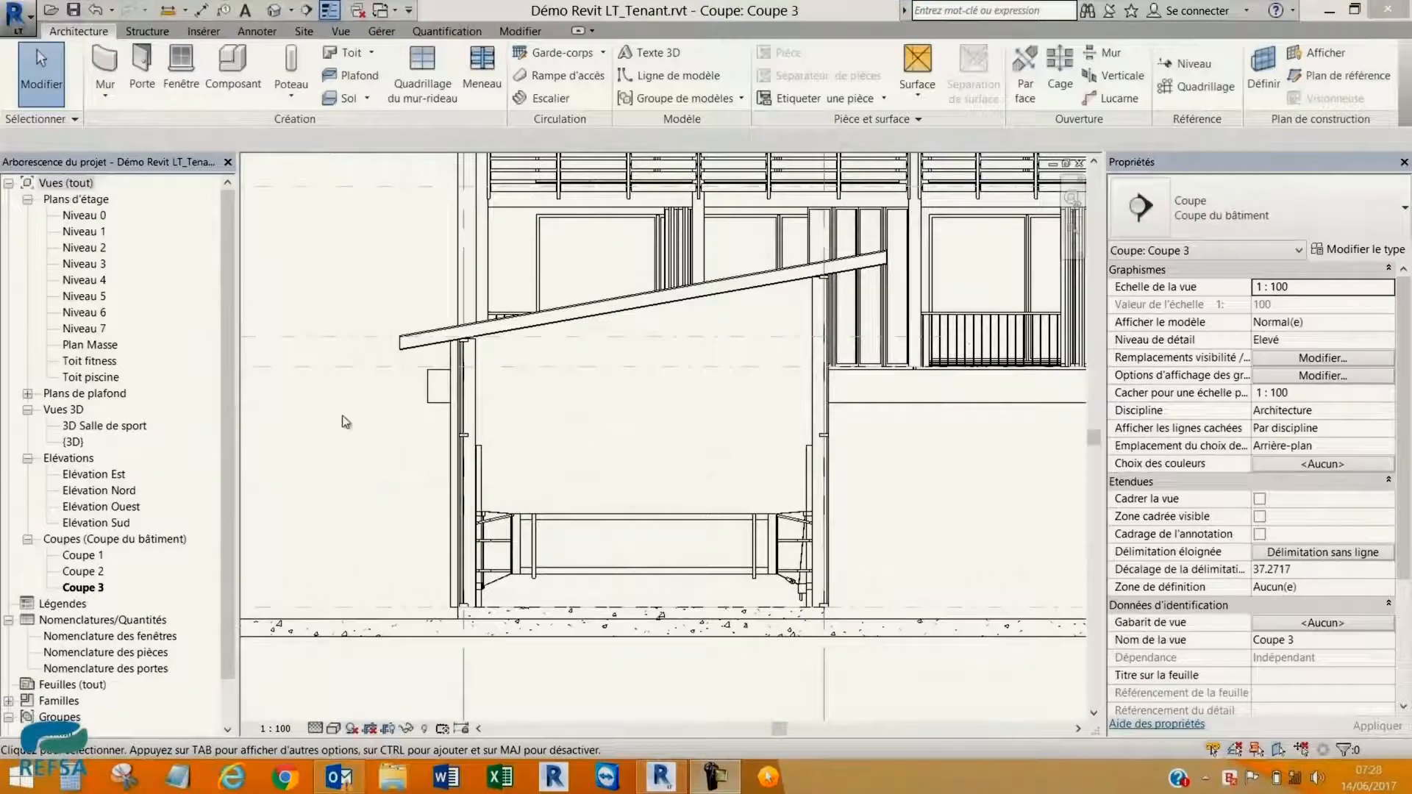
Draw a REFSA - 150x300 mm Madrier beam beneath the sloping roof in section Coupe 3, using the exterior wall as work plane, and reposition it.
scroll(415, 273, "down", 1)
mouse_move(415, 273)
middle_mouse_down()
mouse_move(304, 292)
mouse_move(437, 282)
mouse_move(425, 283)
middle_mouse_up()
scroll(462, 283, "up", 2)
left_click(147, 31)
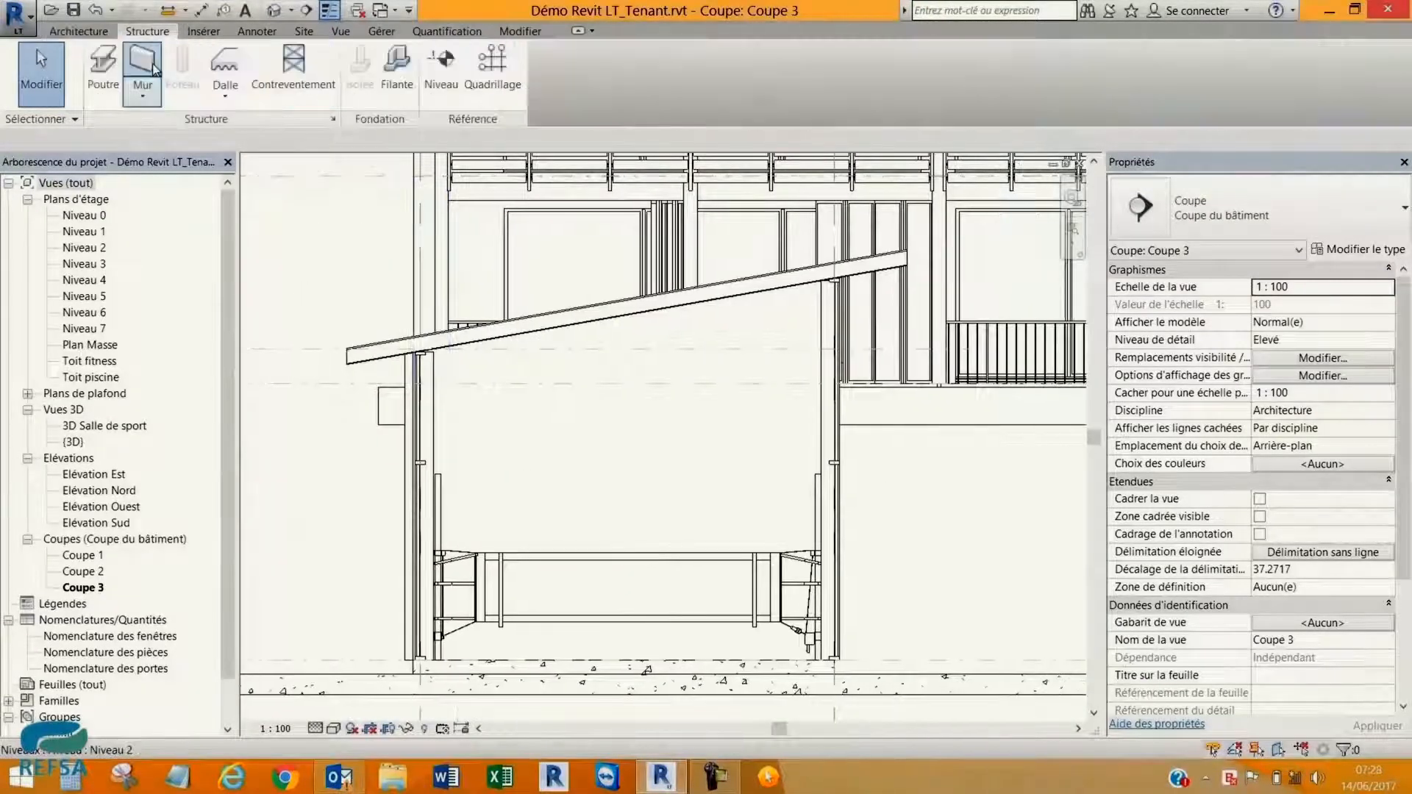
left_click(103, 65)
left_click(654, 500)
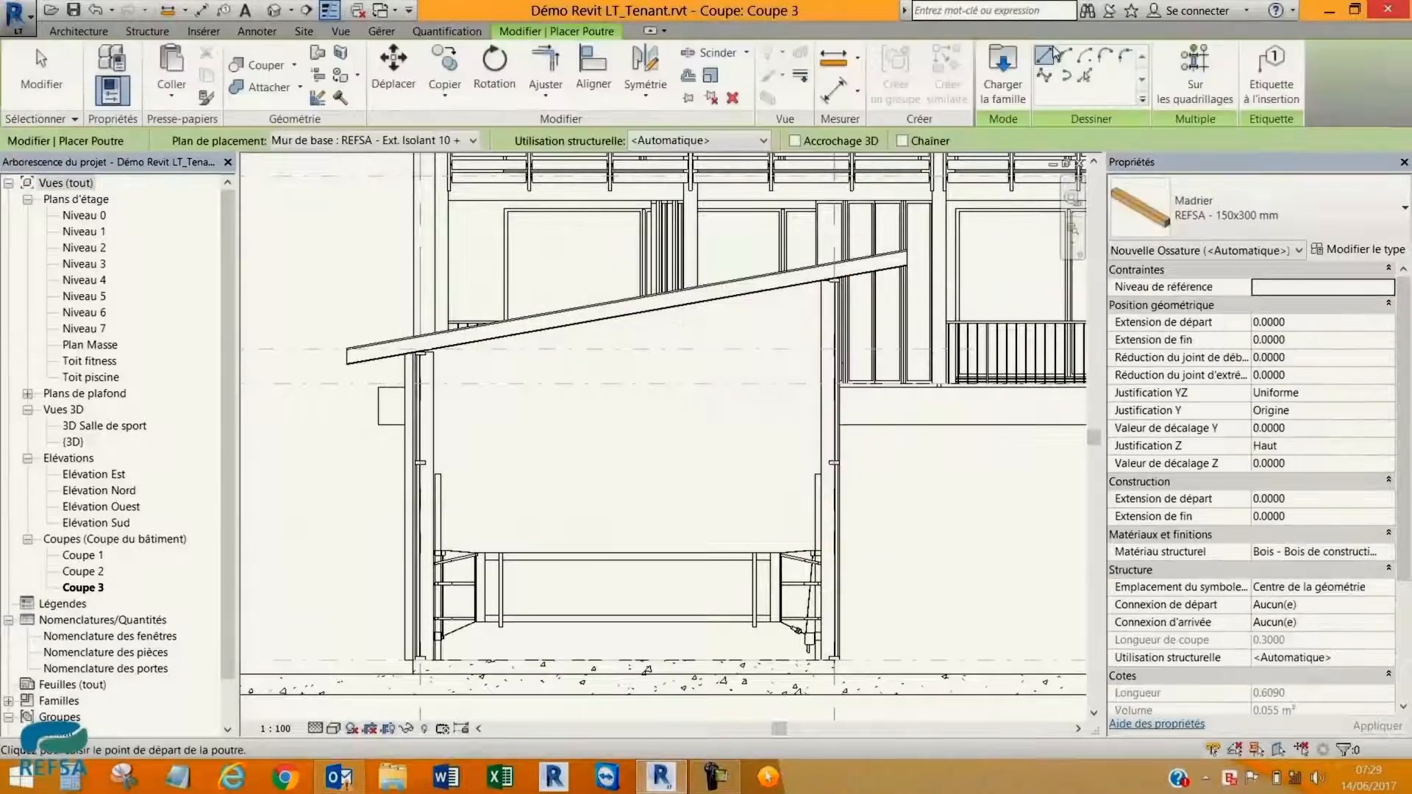
scroll(457, 361, "up", 4)
left_click(456, 361)
scroll(456, 361, "down", 4)
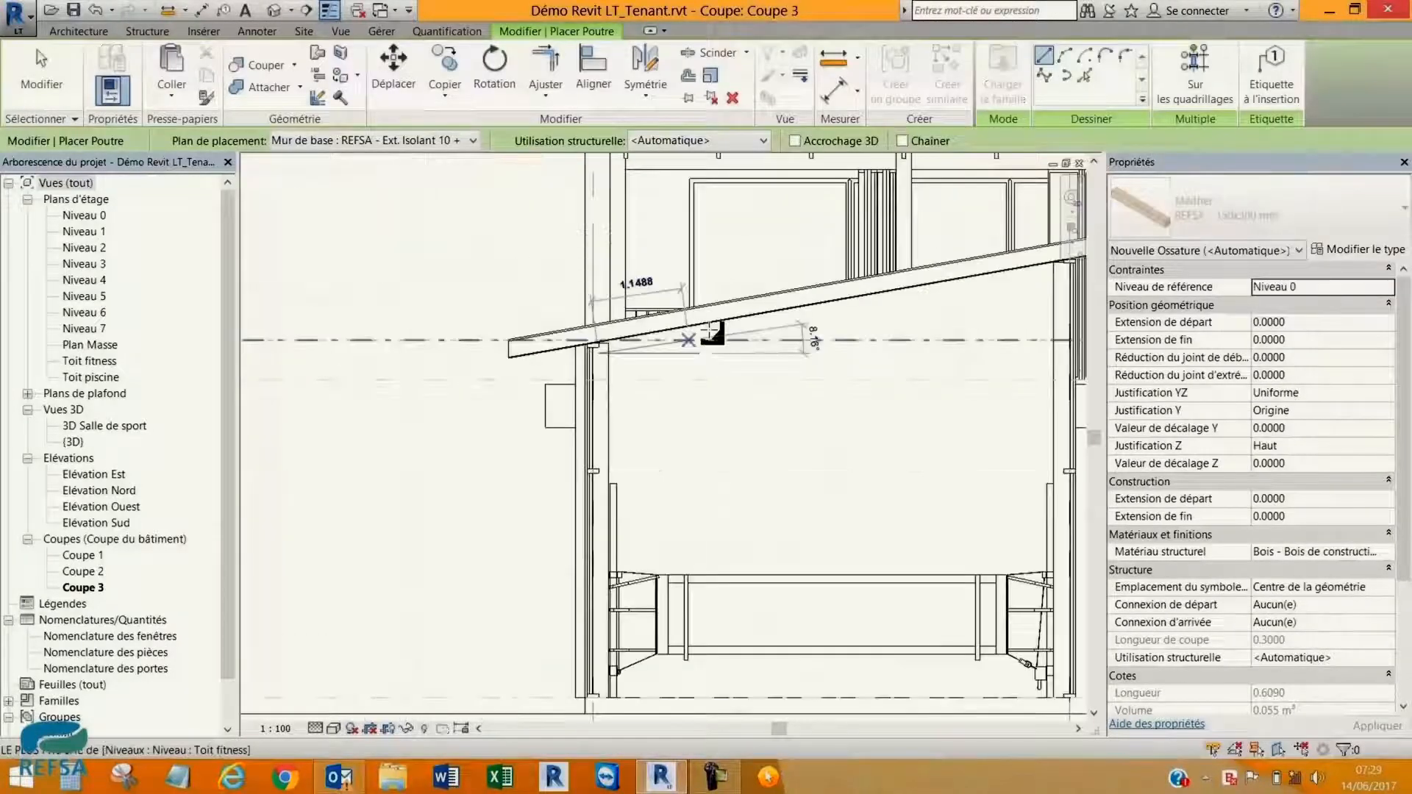
left_click(955, 295)
key("Escape")
scroll(665, 363, "up", 1)
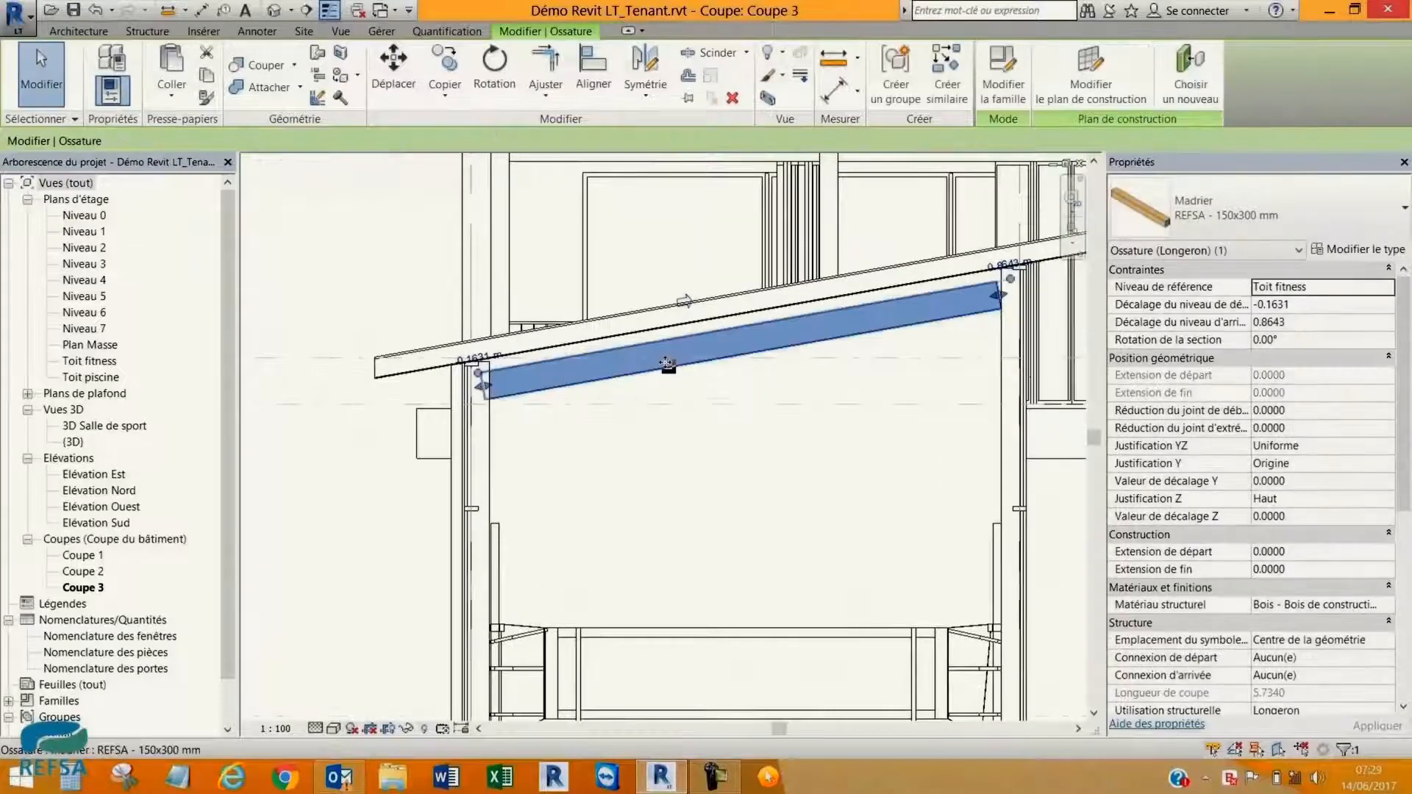
left_click_drag(665, 363, 797, 332)
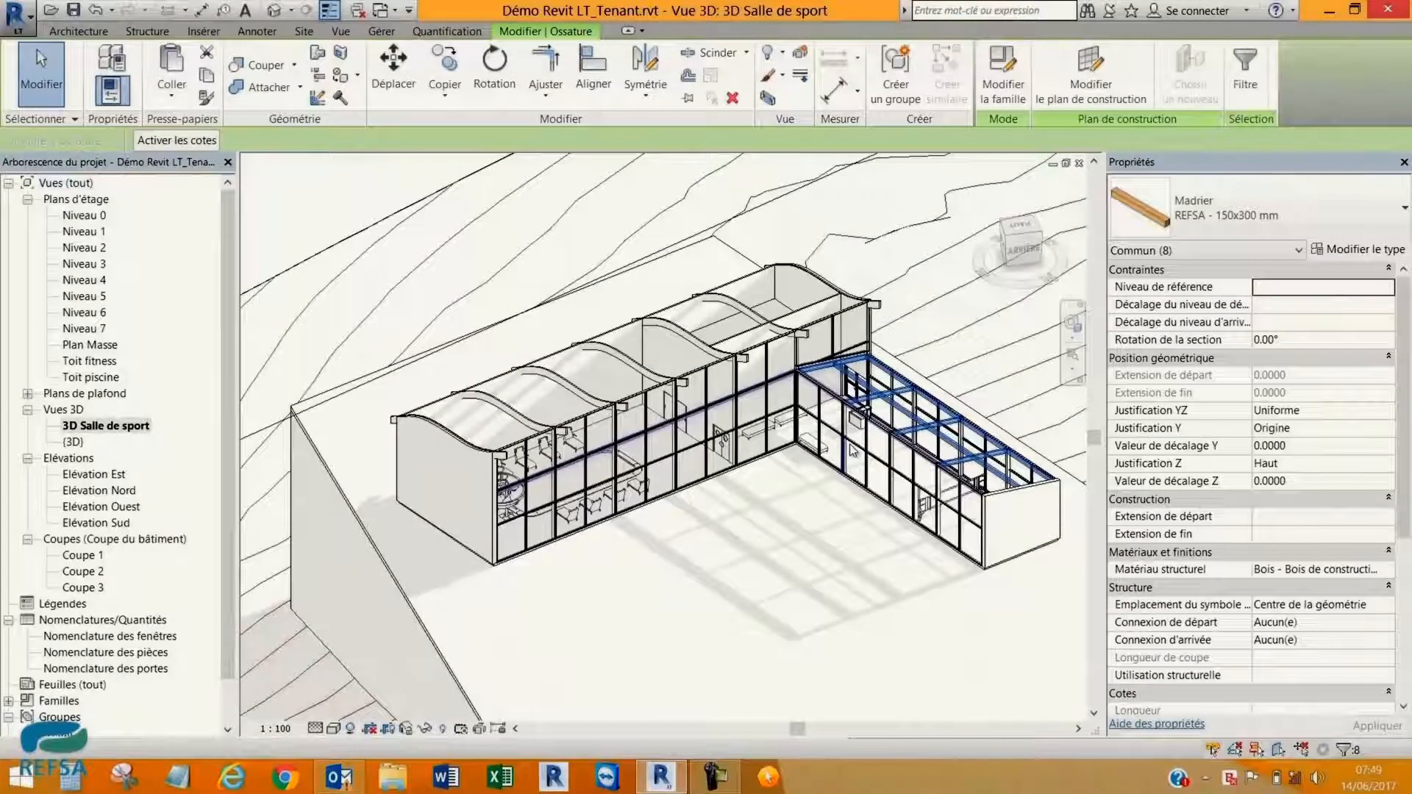
scroll(852, 450, "up", 3)
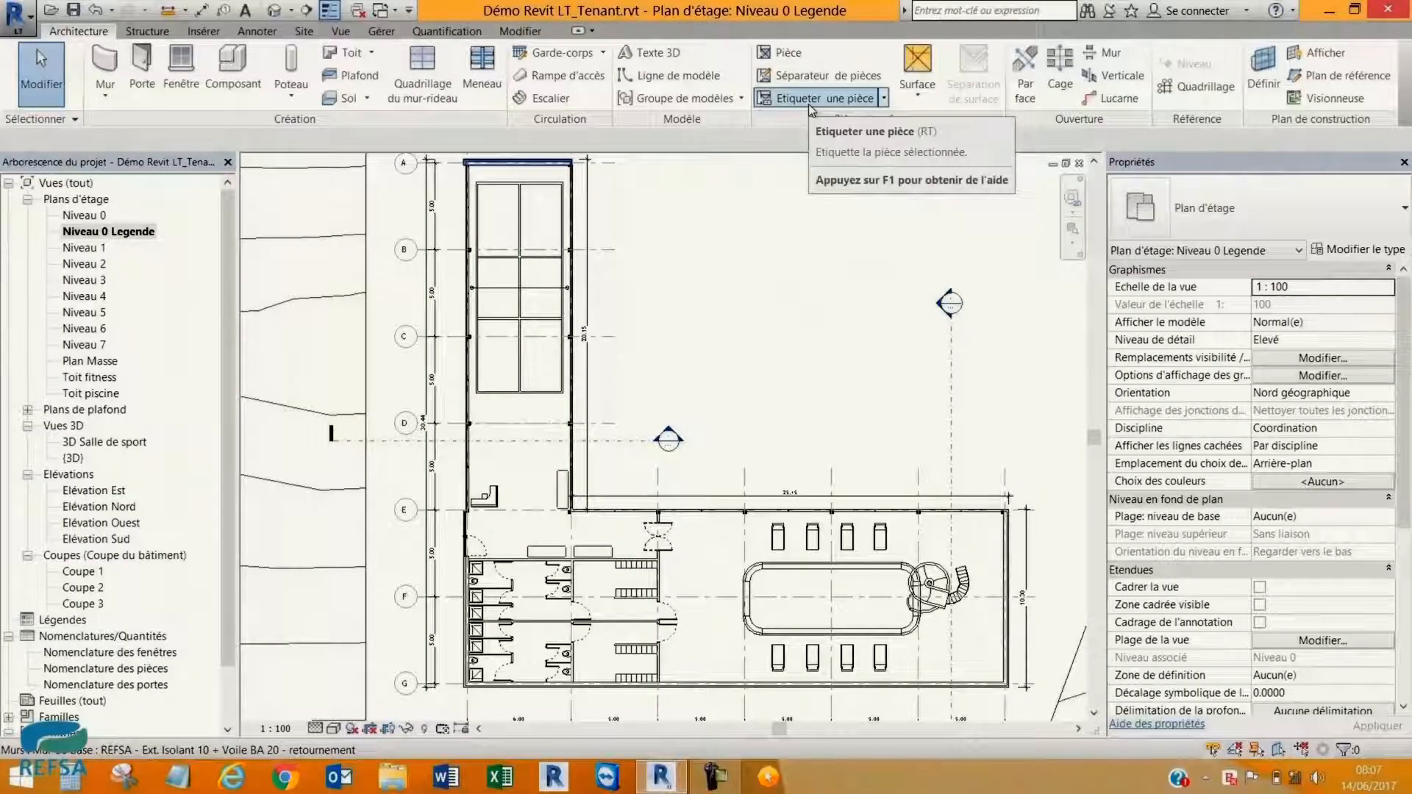
Place a room in the upper wing of the sports hall on the Niveau 0 Legende plan.
left_click(784, 52)
scroll(482, 221, "up", 3)
scroll(489, 211, "up", 2)
left_click(539, 239)
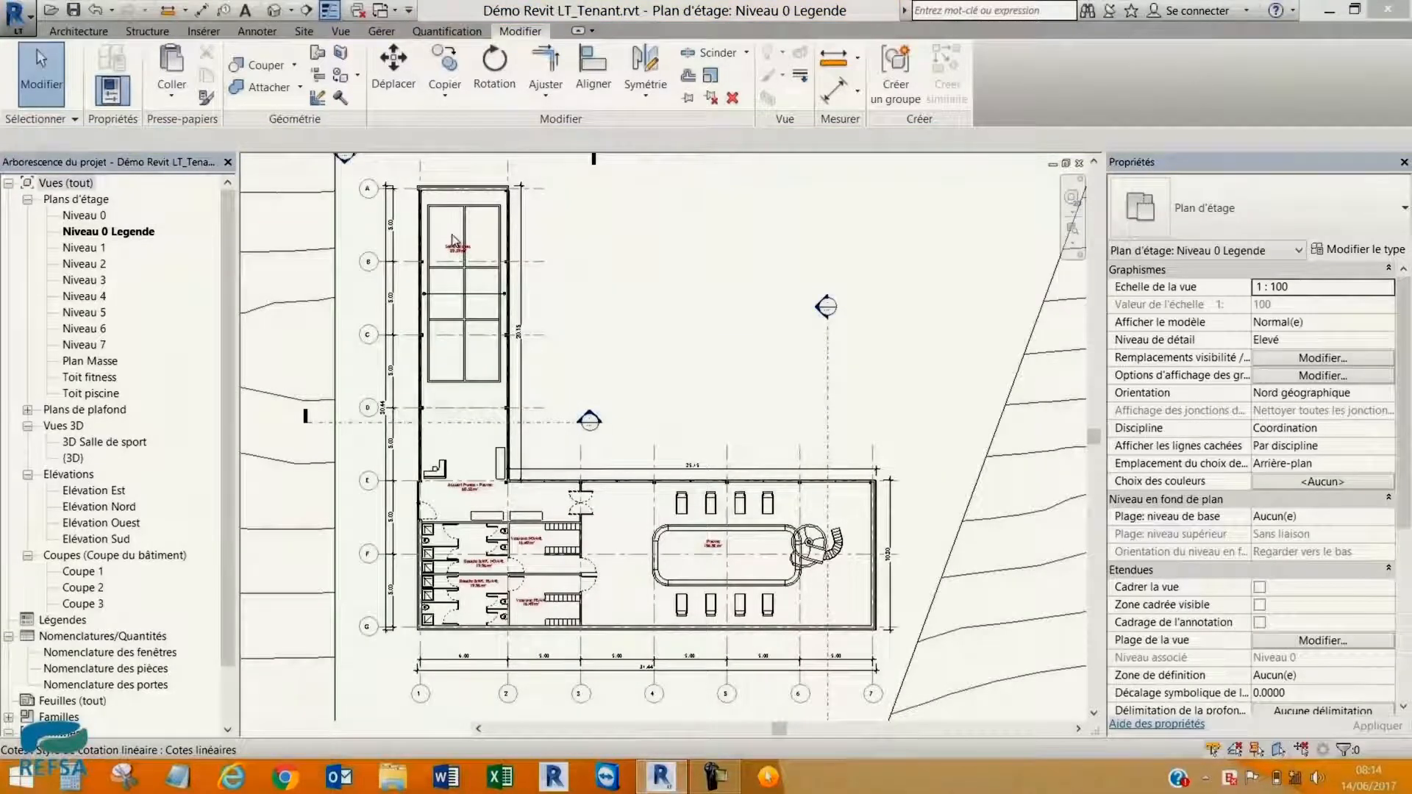
Select the Salle de sport room and open its Service value for editing.
scroll(452, 239, "up", 6)
left_click(658, 366)
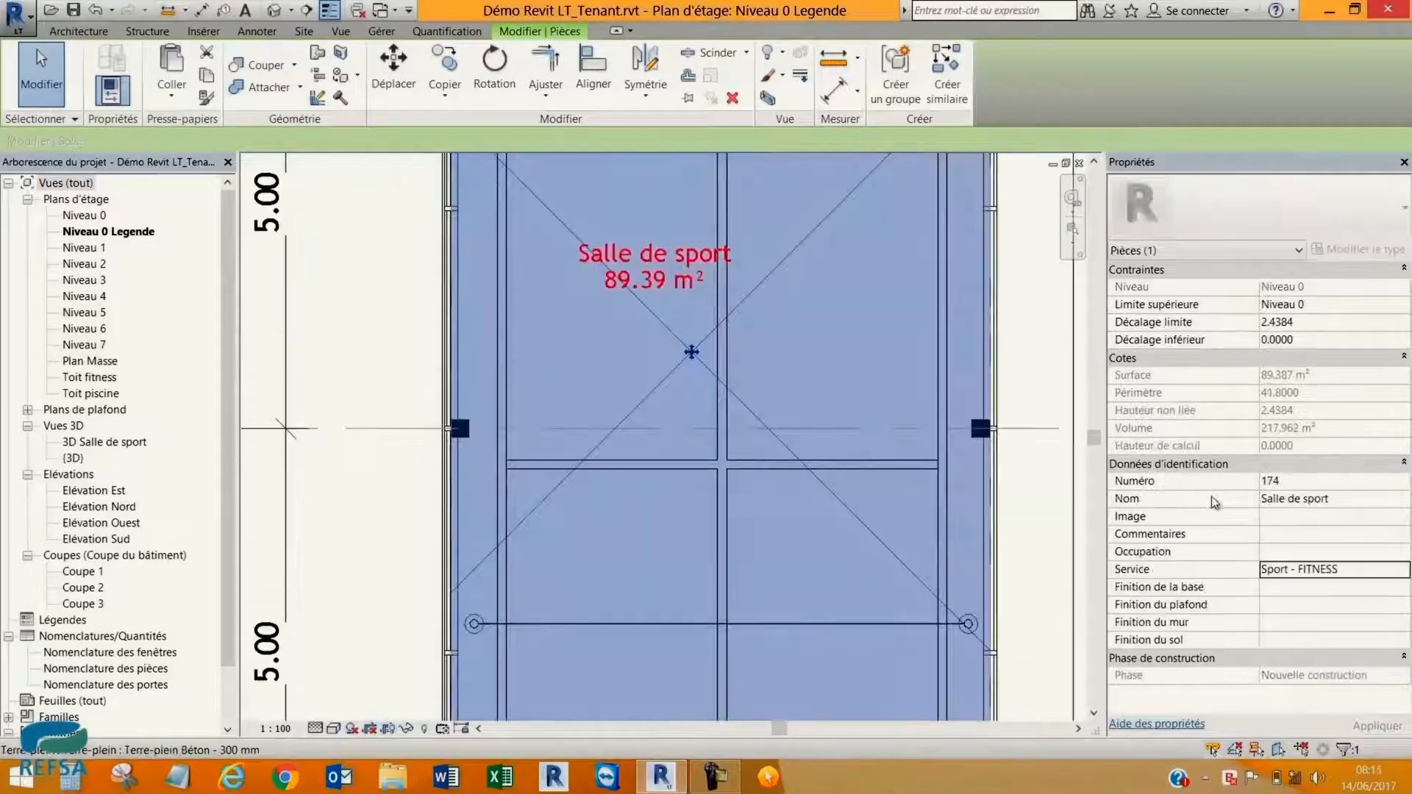
left_click(1352, 576)
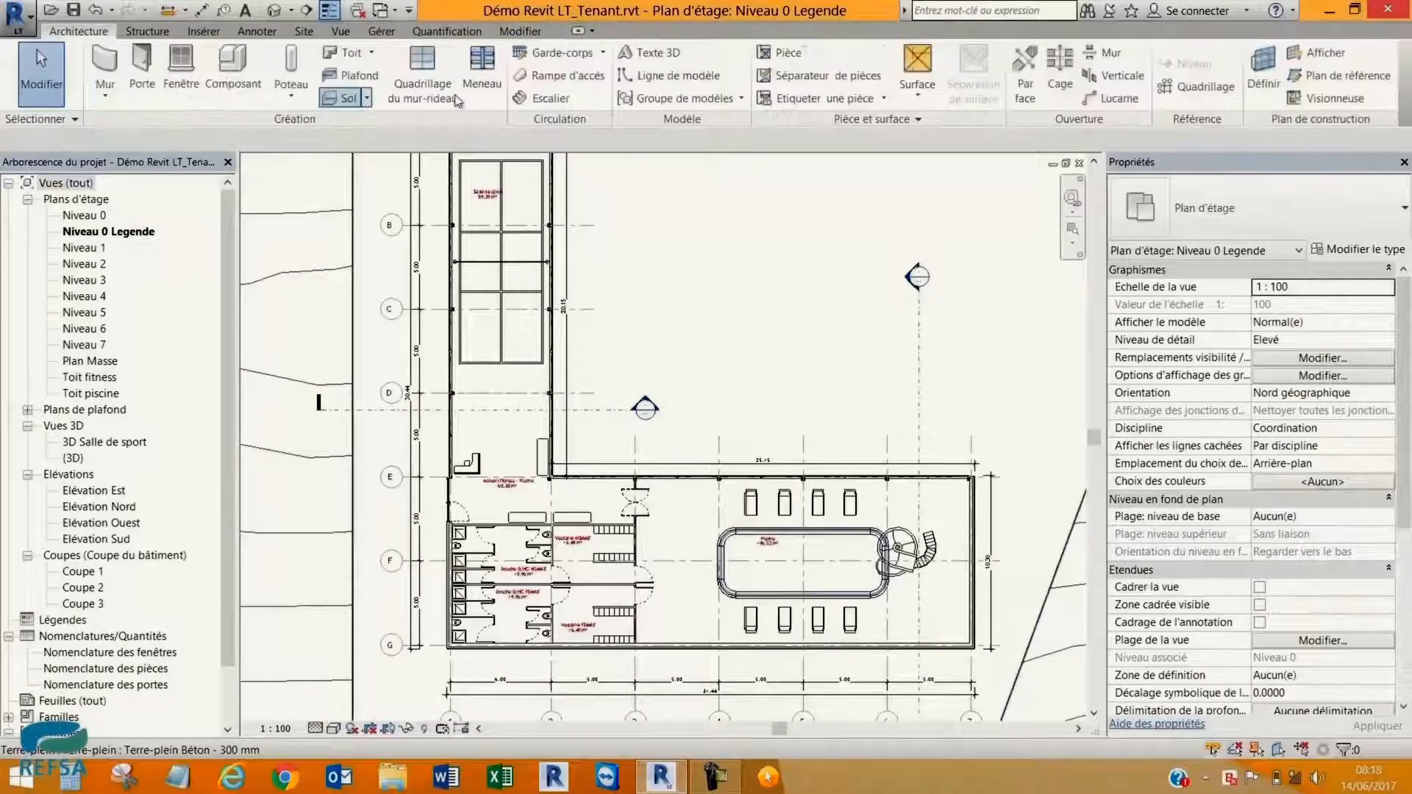
Title the room colour scheme Schéma 1 LEGENDE and apply it to the Niveau 0 Legende plan.
left_click(918, 119)
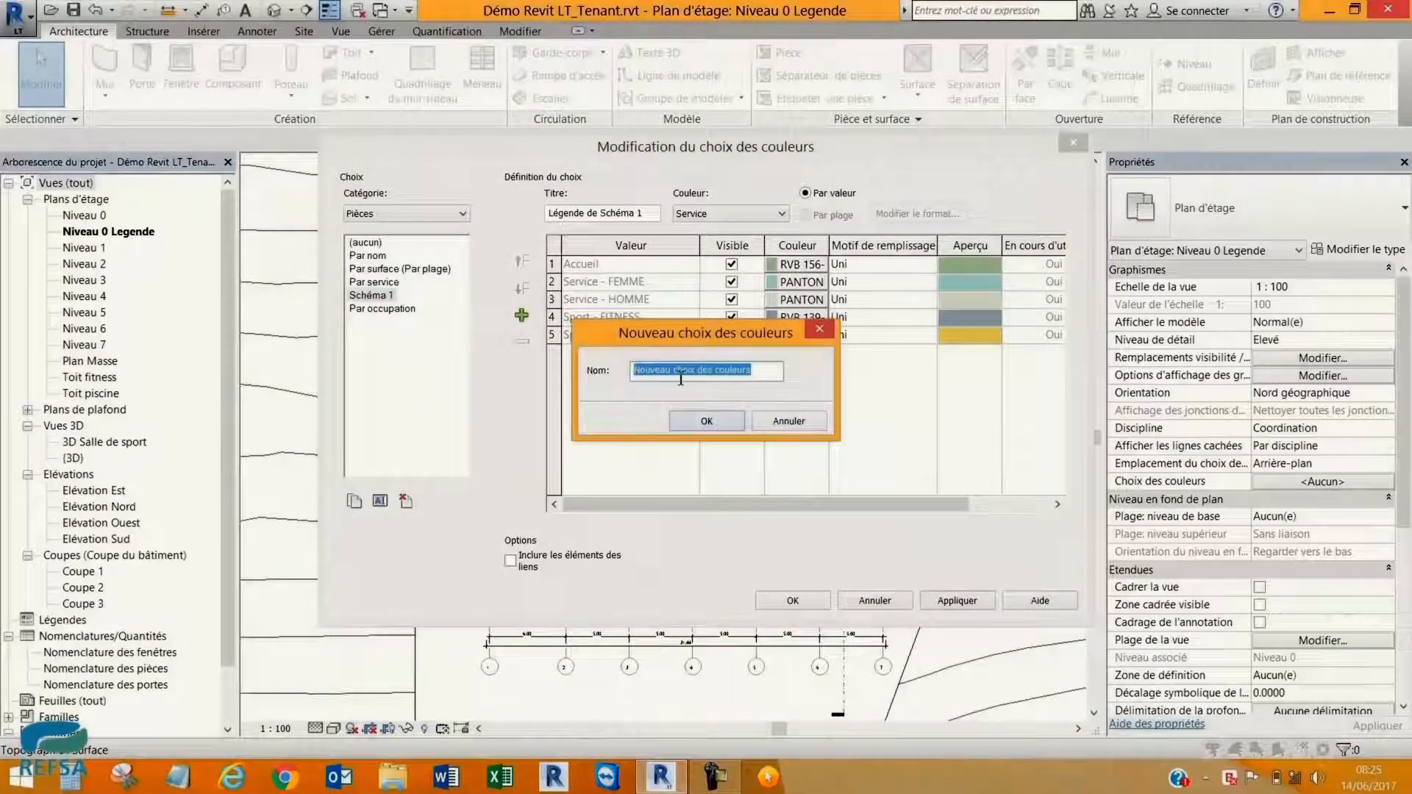
key("Escape")
left_click_drag(657, 214, 534, 220)
type("LEGENDE")
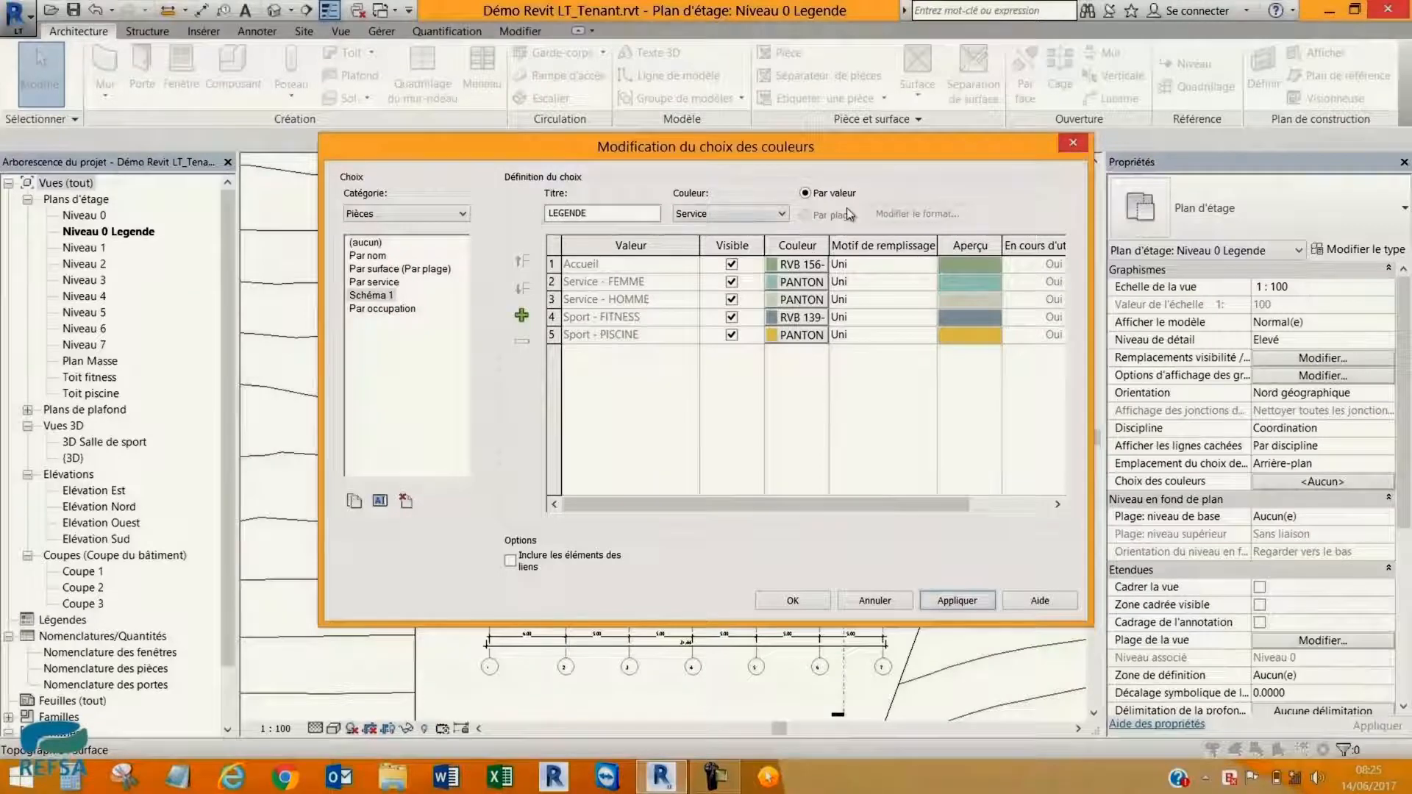
left_click(791, 594)
scroll(809, 560, "down", 1)
middle_click_drag(810, 561, 697, 513)
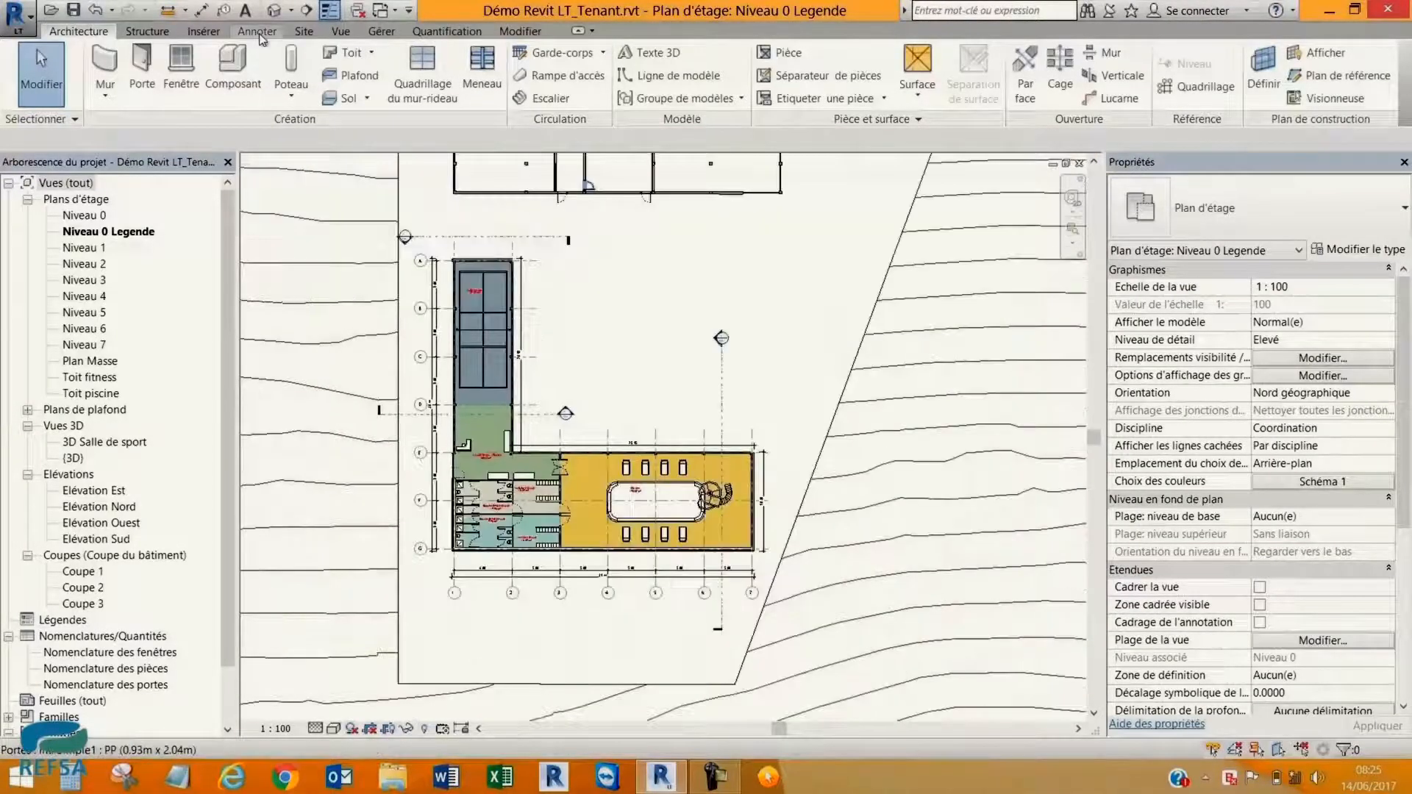
Place the room colour fill legend in the empty area between the two wings of the sports hall.
left_click(257, 31)
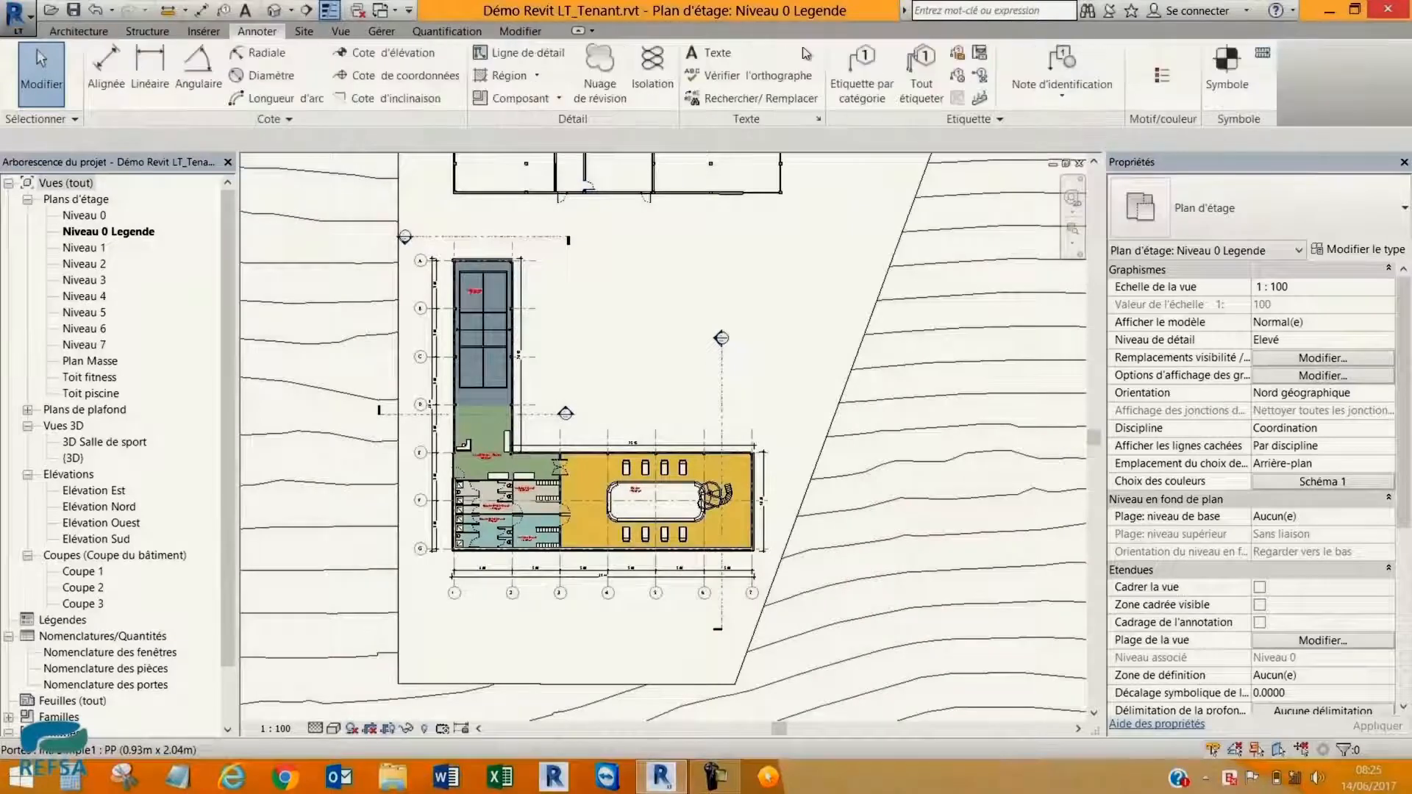
left_click(1162, 75)
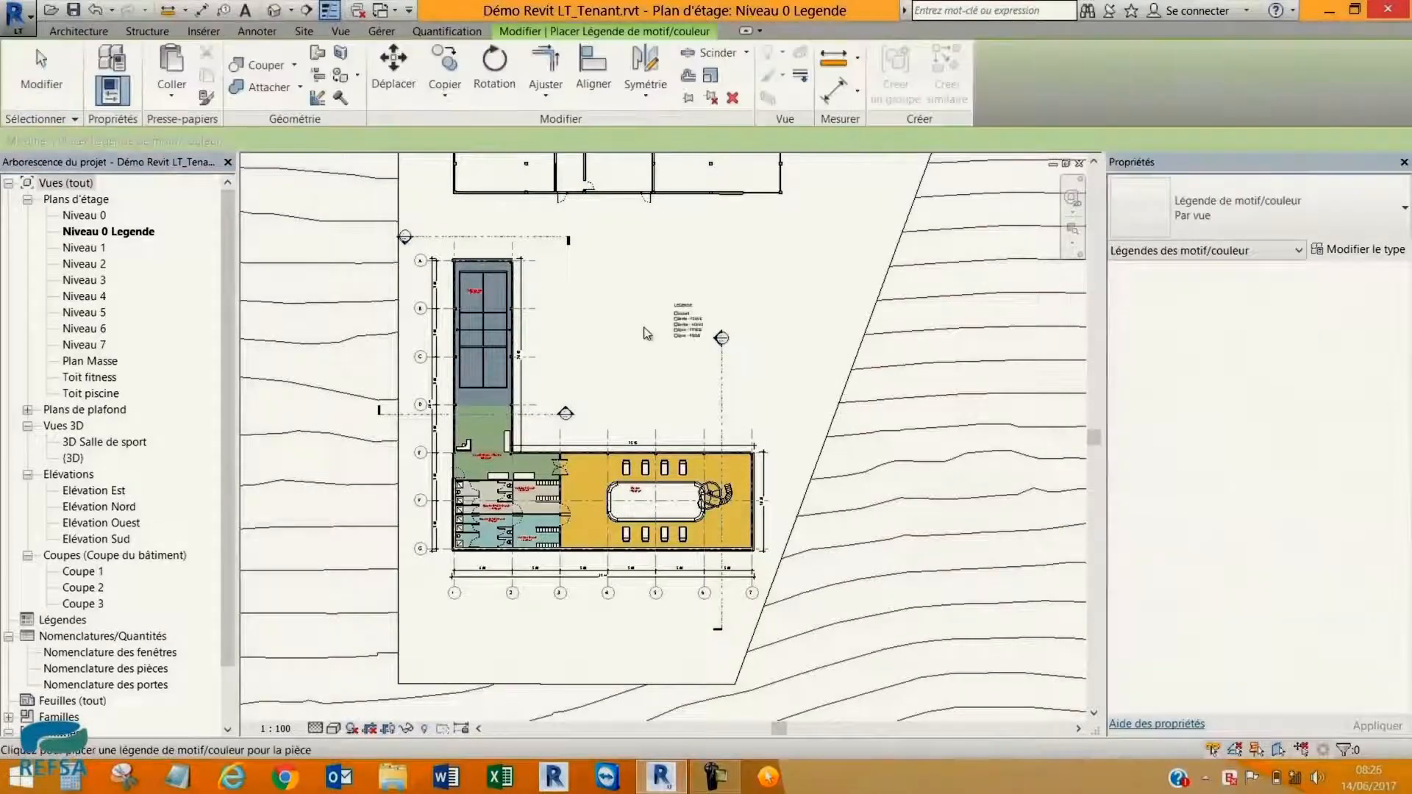
scroll(645, 433, "up", 2)
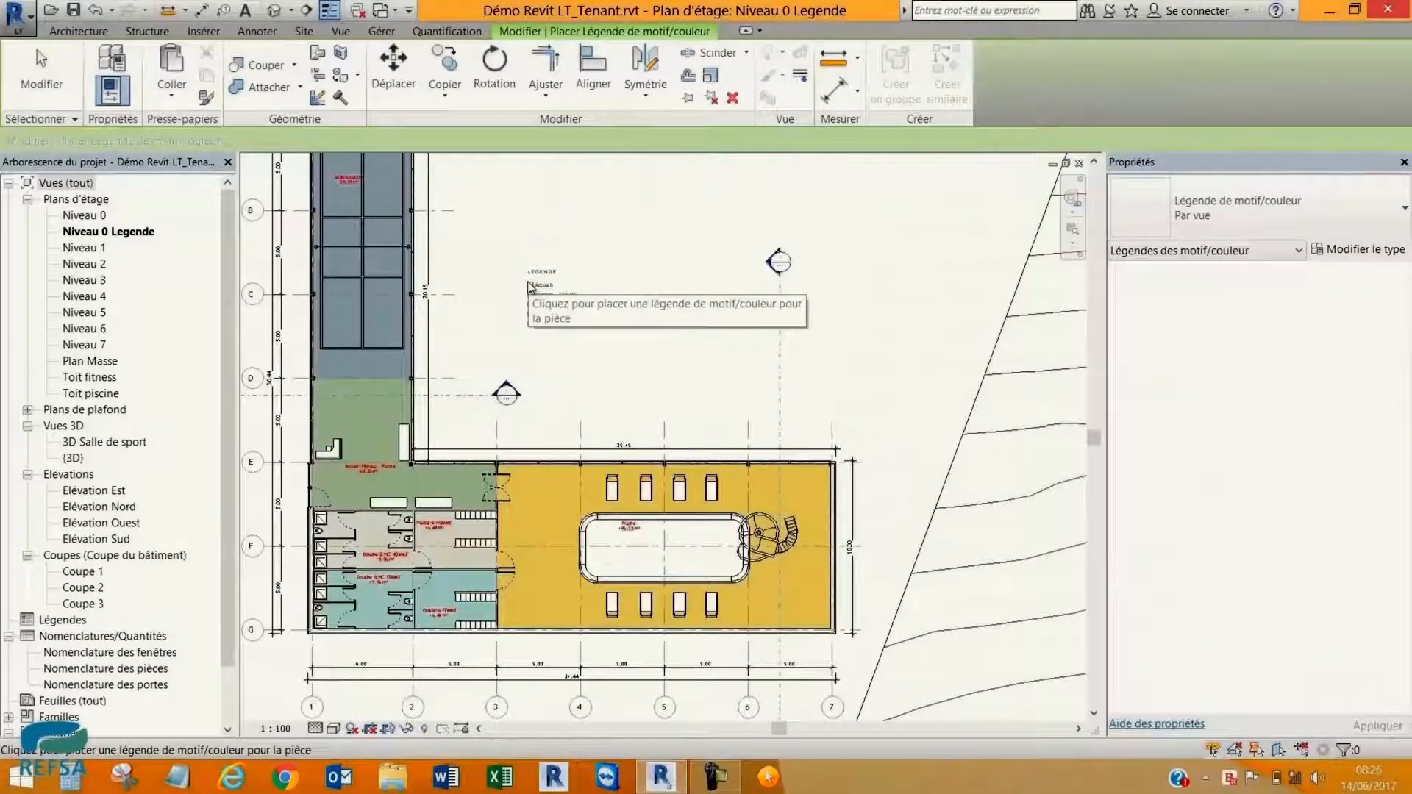
left_click(528, 283)
middle_click_drag(710, 363, 781, 359)
scroll(625, 278, "up", 5)
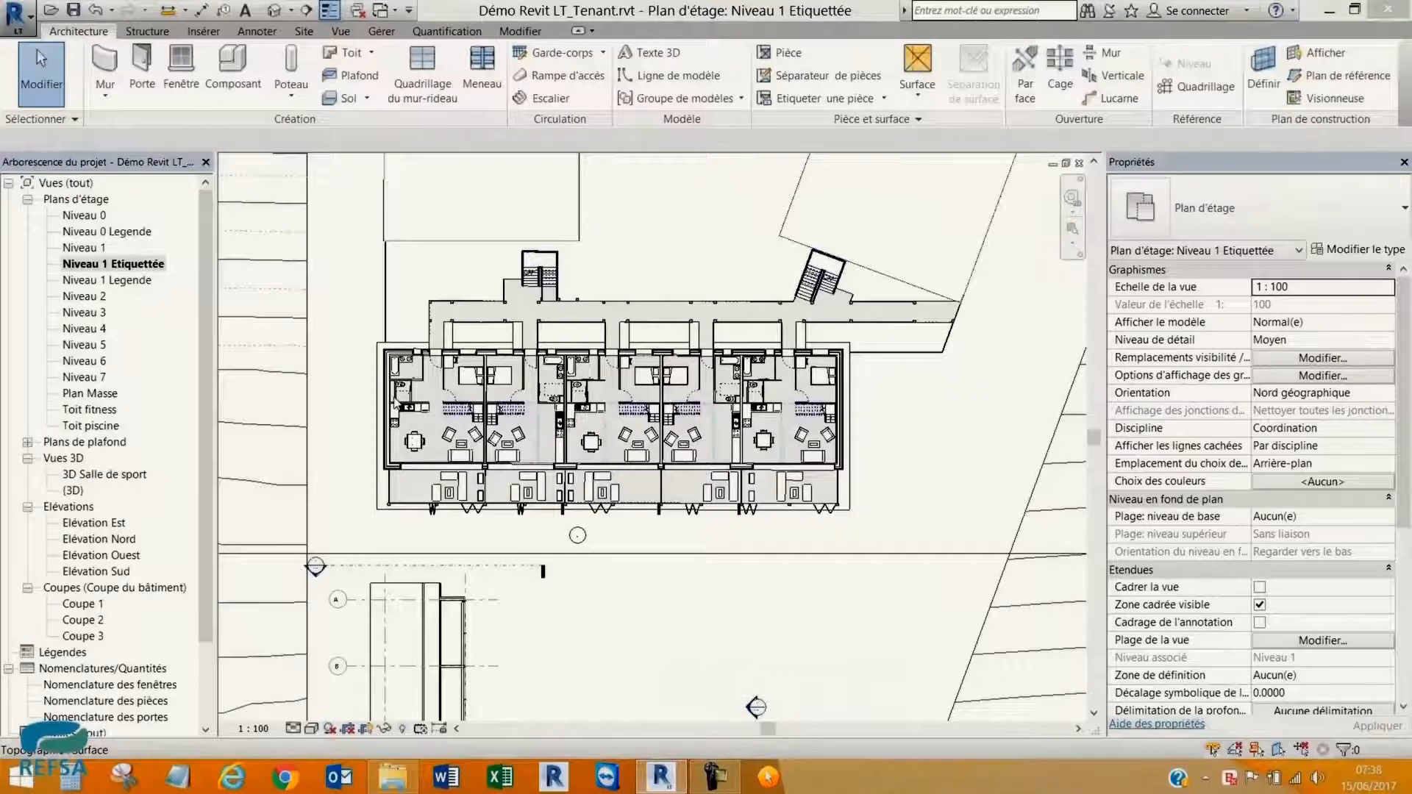
Place rooms automatically in all enclosed areas of the Niveau 1 Etiquettée plan.
scroll(397, 403, "up", 3)
left_click(792, 51)
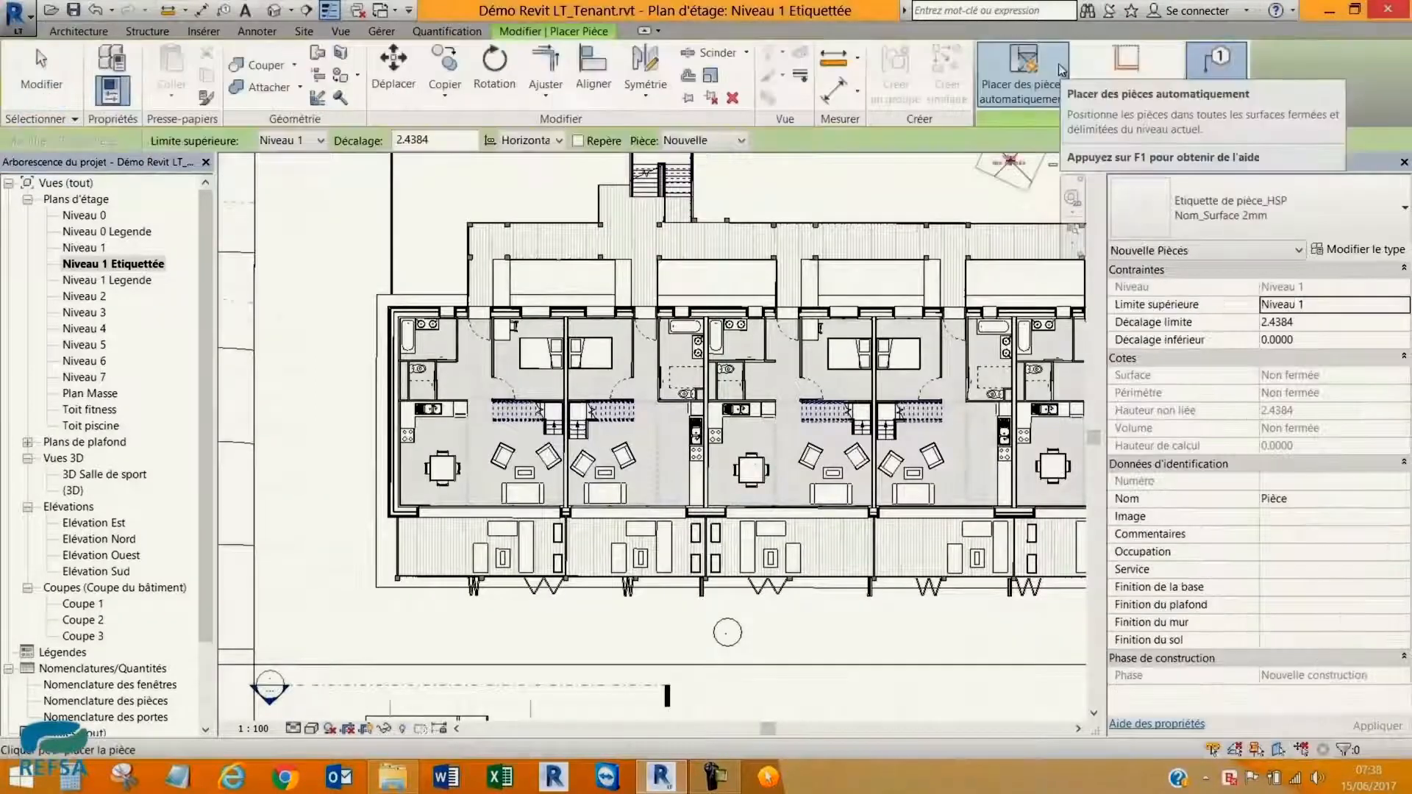
left_click(1061, 70)
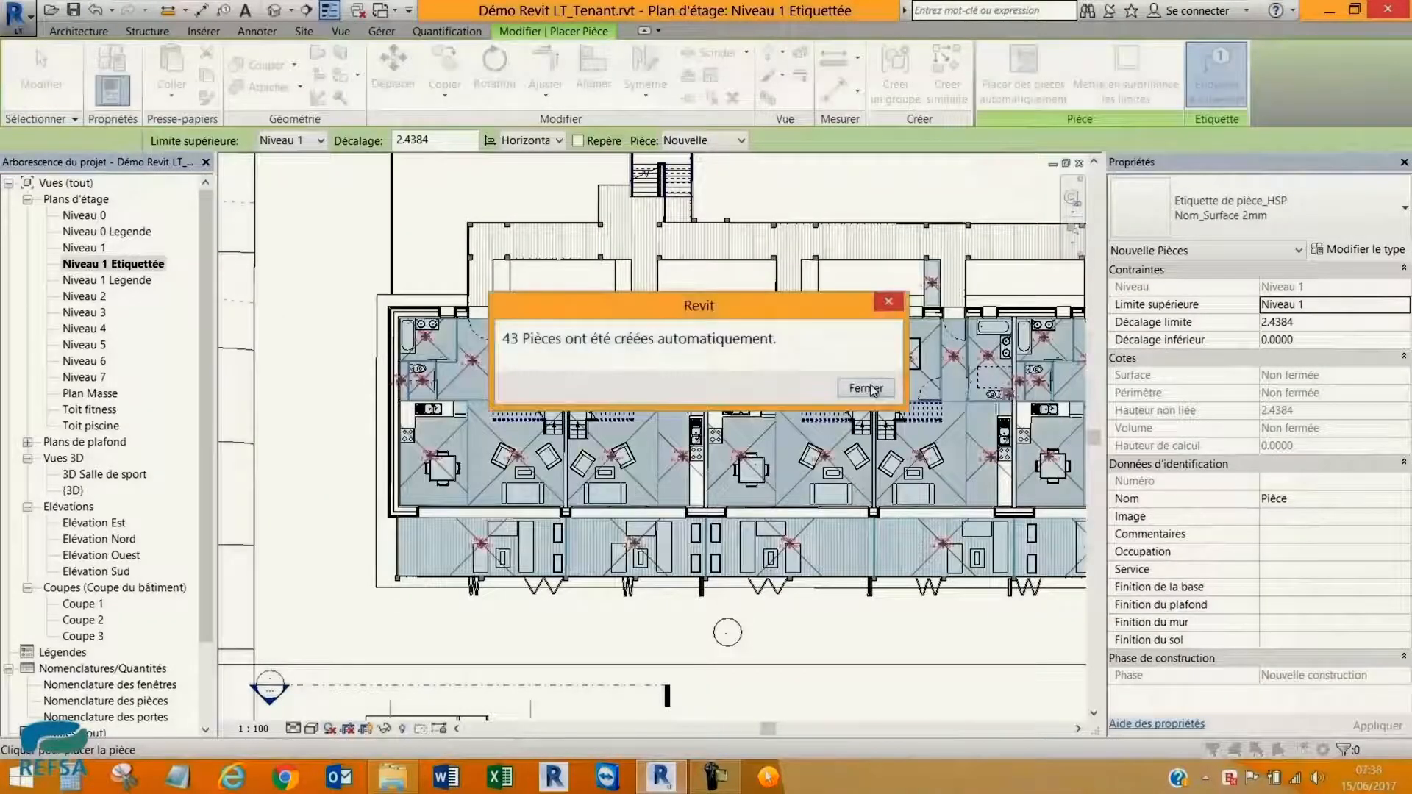
left_click(867, 389)
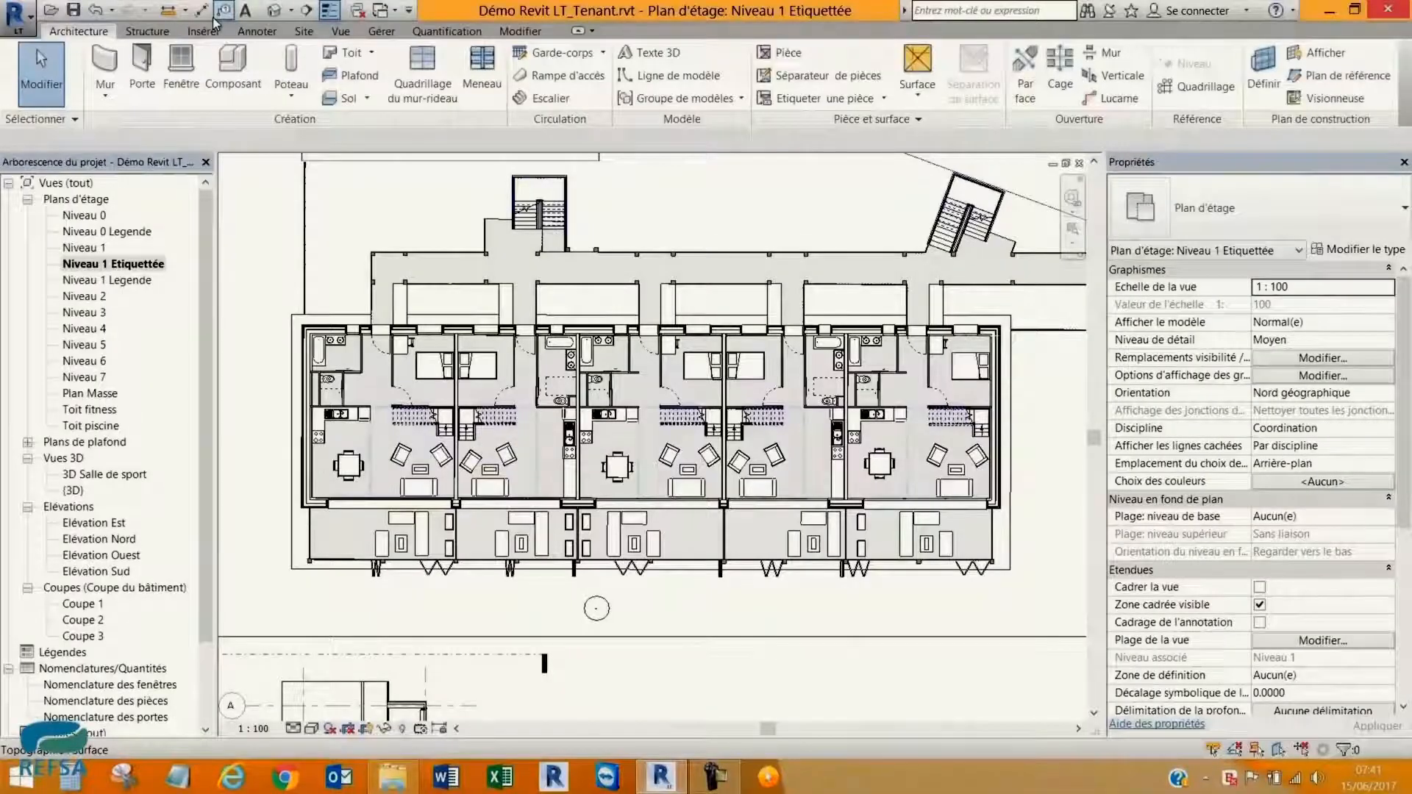
Tag all untagged rooms in the Niveau 1 Etiquettée plan with the Etiquette de pièce_HSP : Nom_Surface 1.5mm tag.
left_click(256, 31)
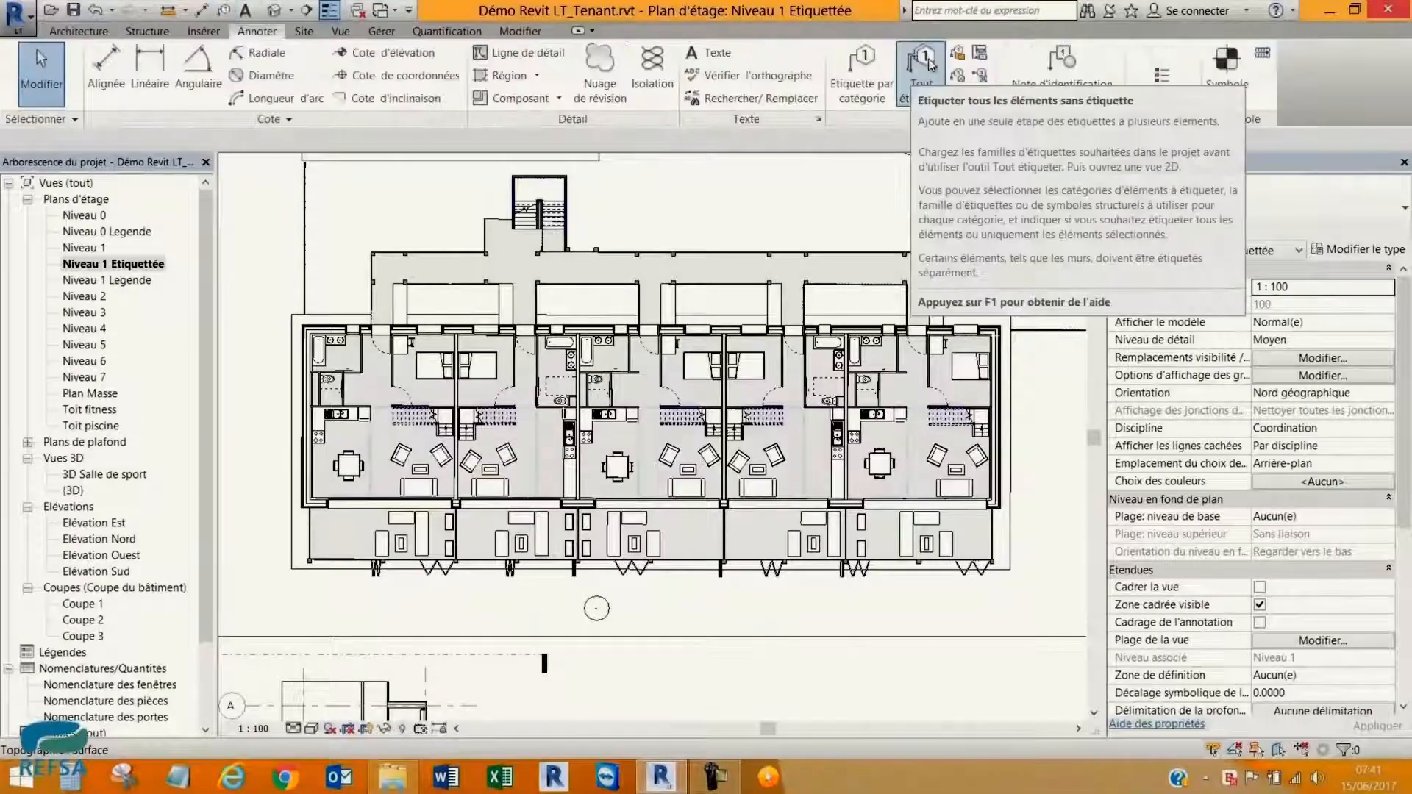
left_click(923, 67)
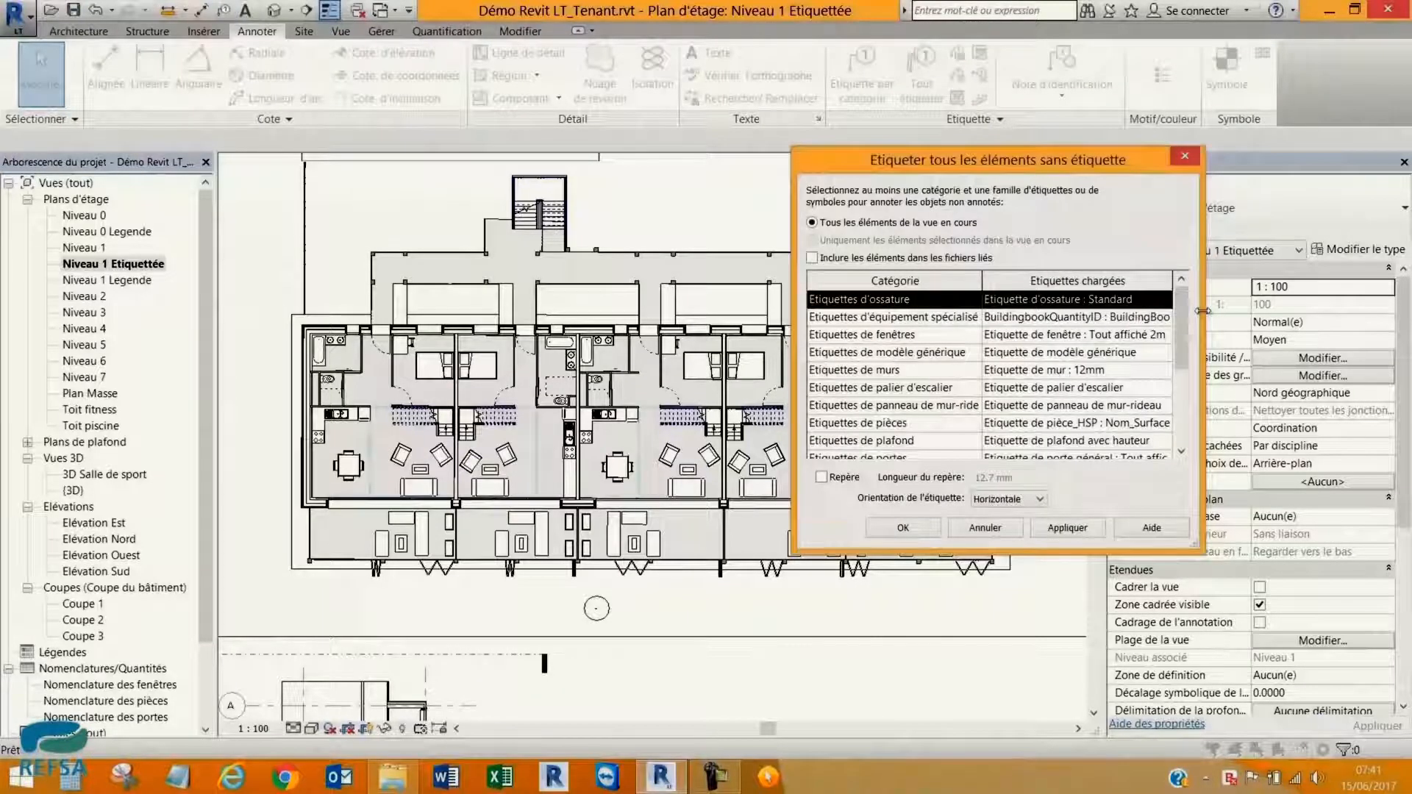
left_click(1132, 430)
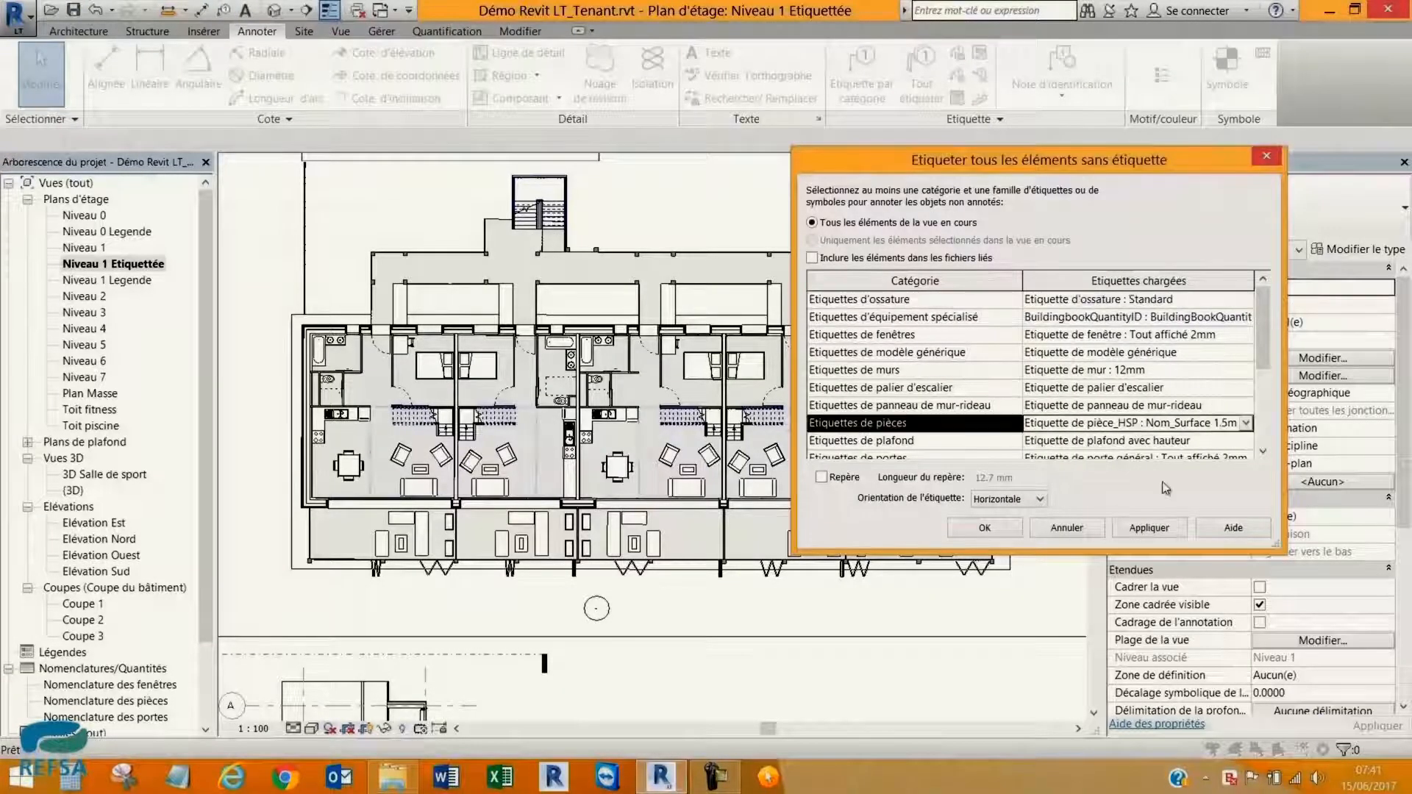
left_click(1148, 527)
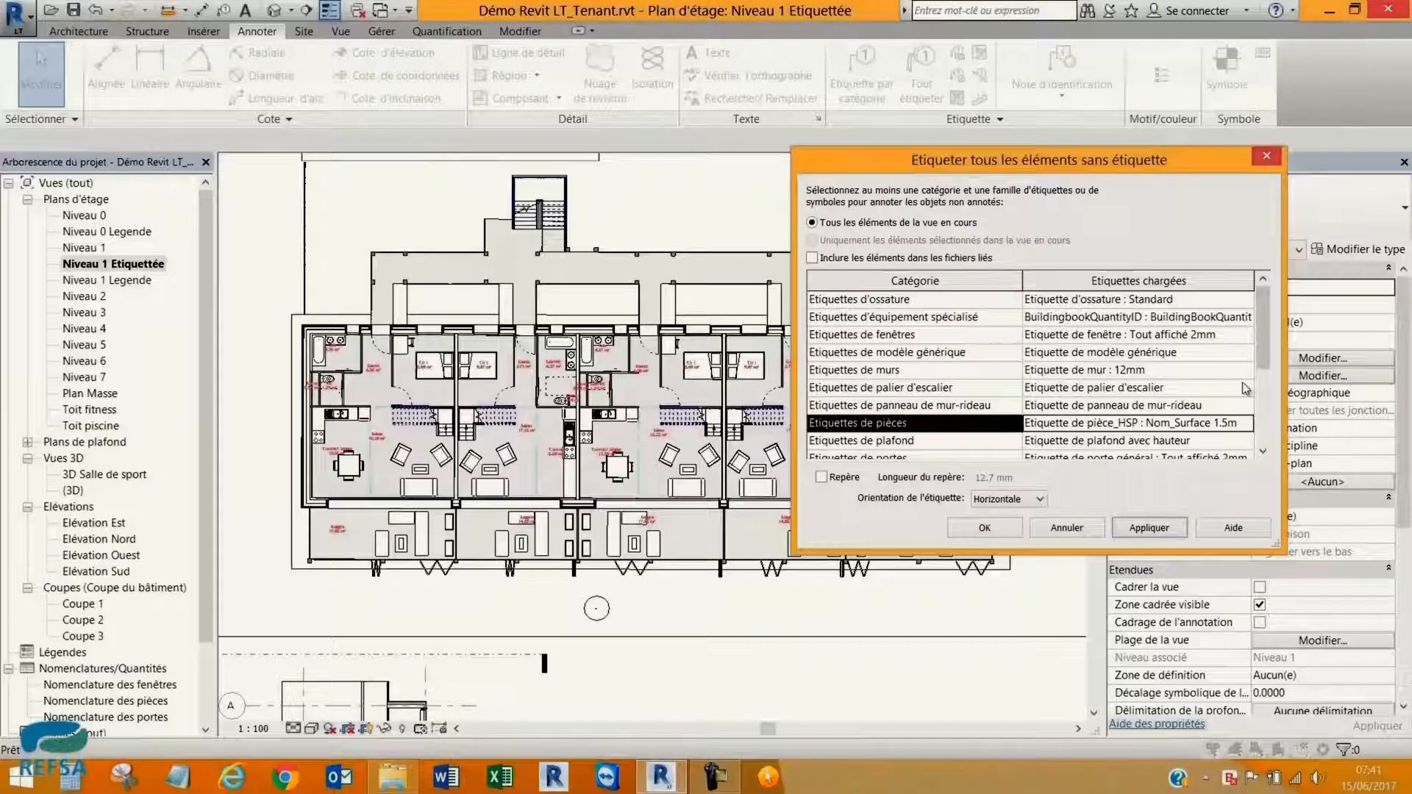
Tag all untagged windows and doors in the Niveau 1 Etiquettée plan and close the tagging dialog.
left_click(1133, 335)
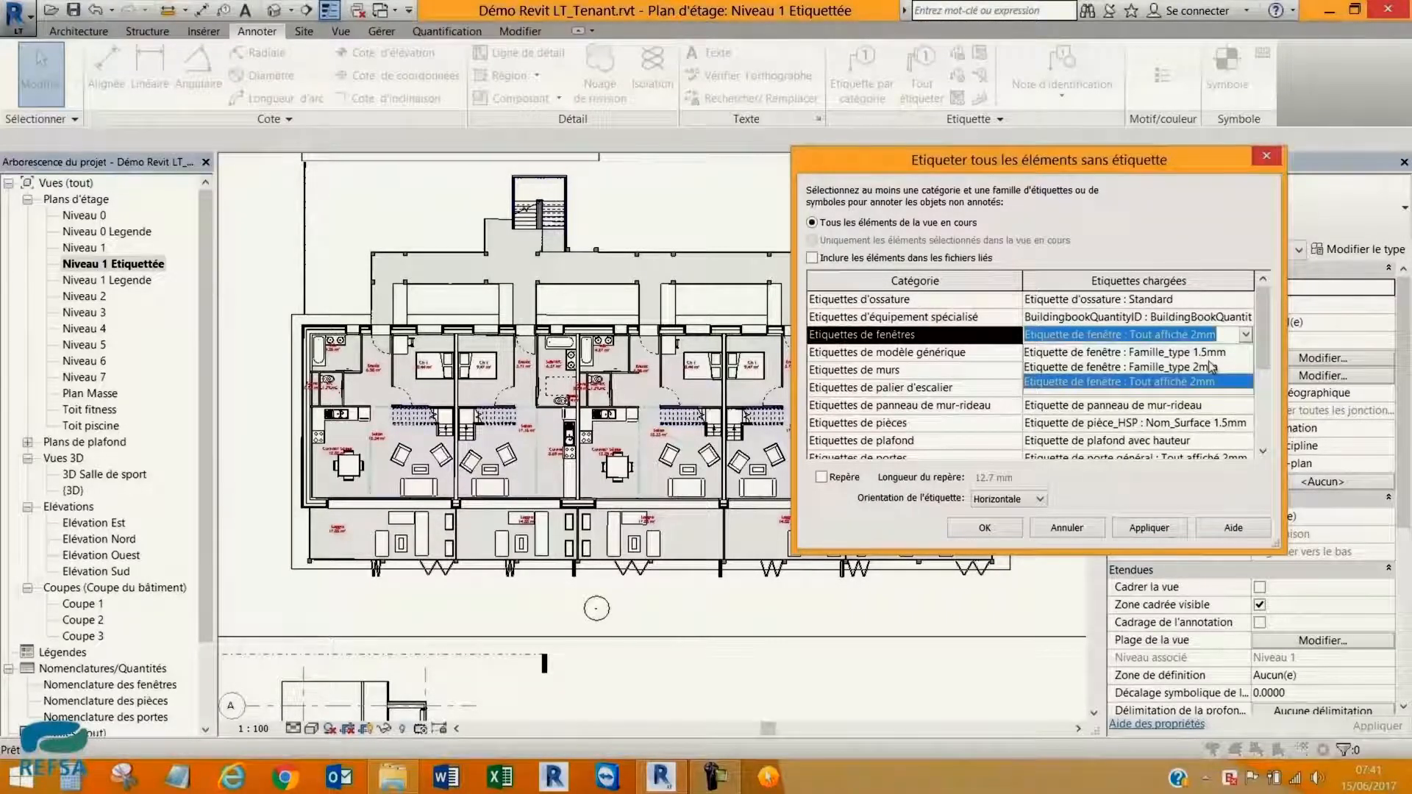
key("Return")
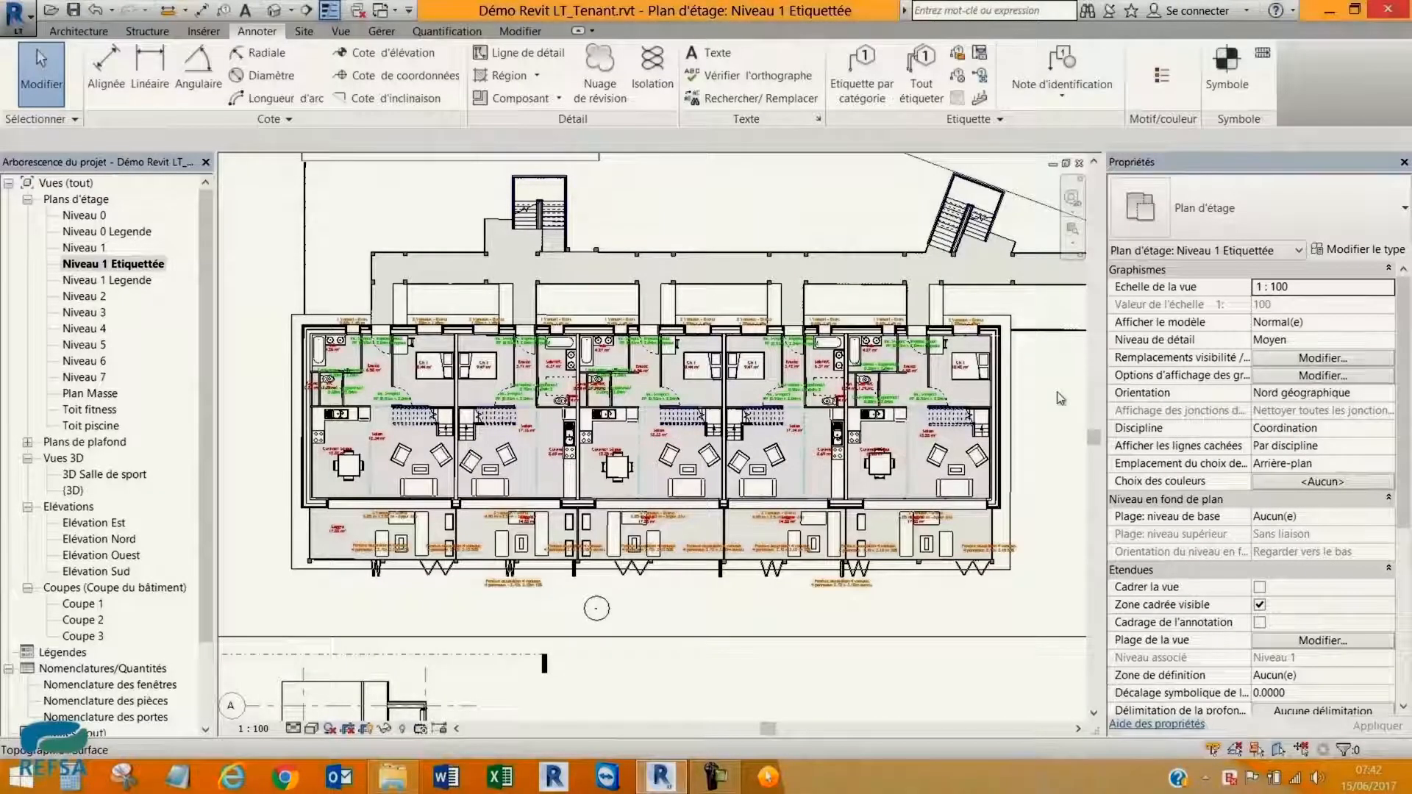
left_click(1058, 398)
scroll(910, 372, "up", 3)
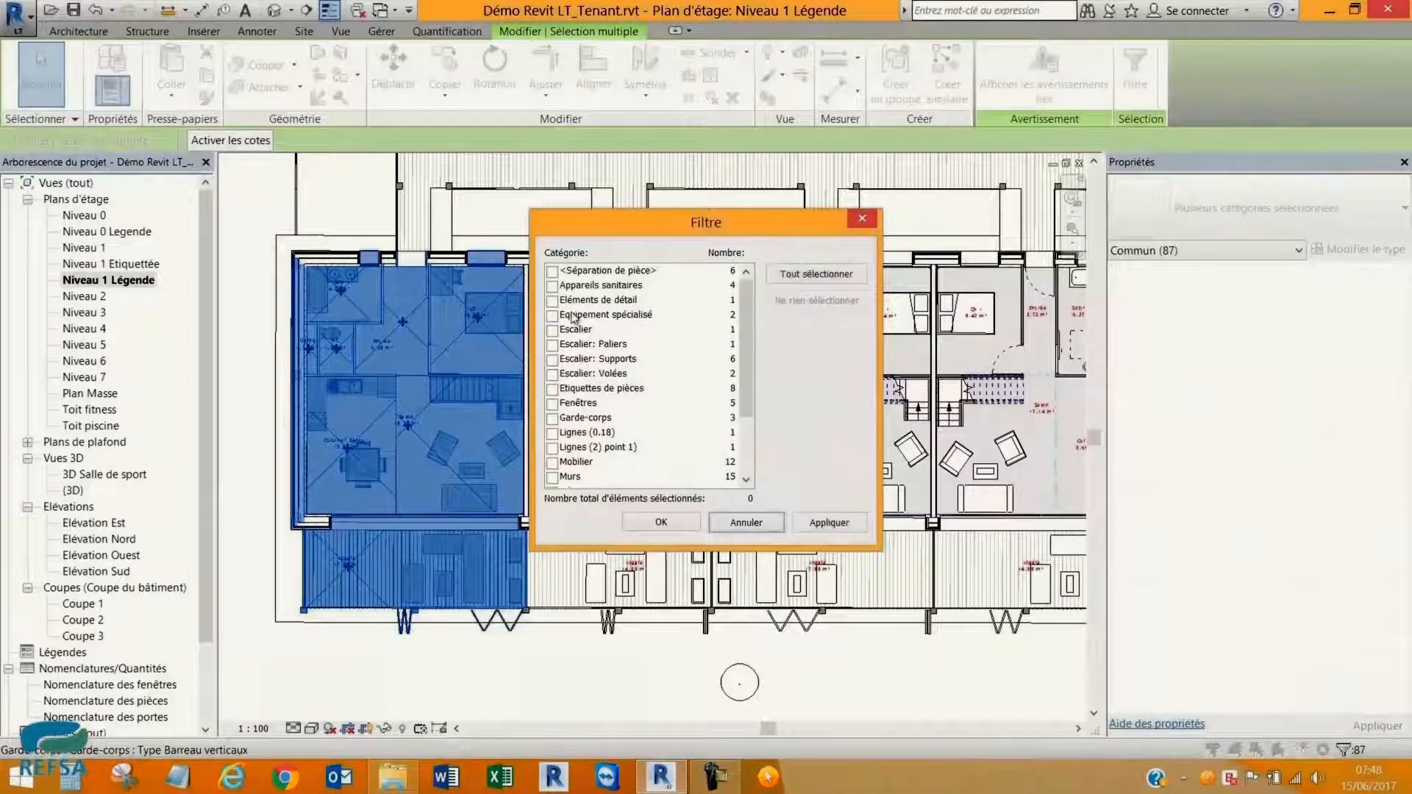
Filter the leftmost duplex's selection down to its rooms (Pièces) and inspect their Occupation value.
scroll(637, 447, "down", 1)
left_click(621, 447)
left_click(816, 524)
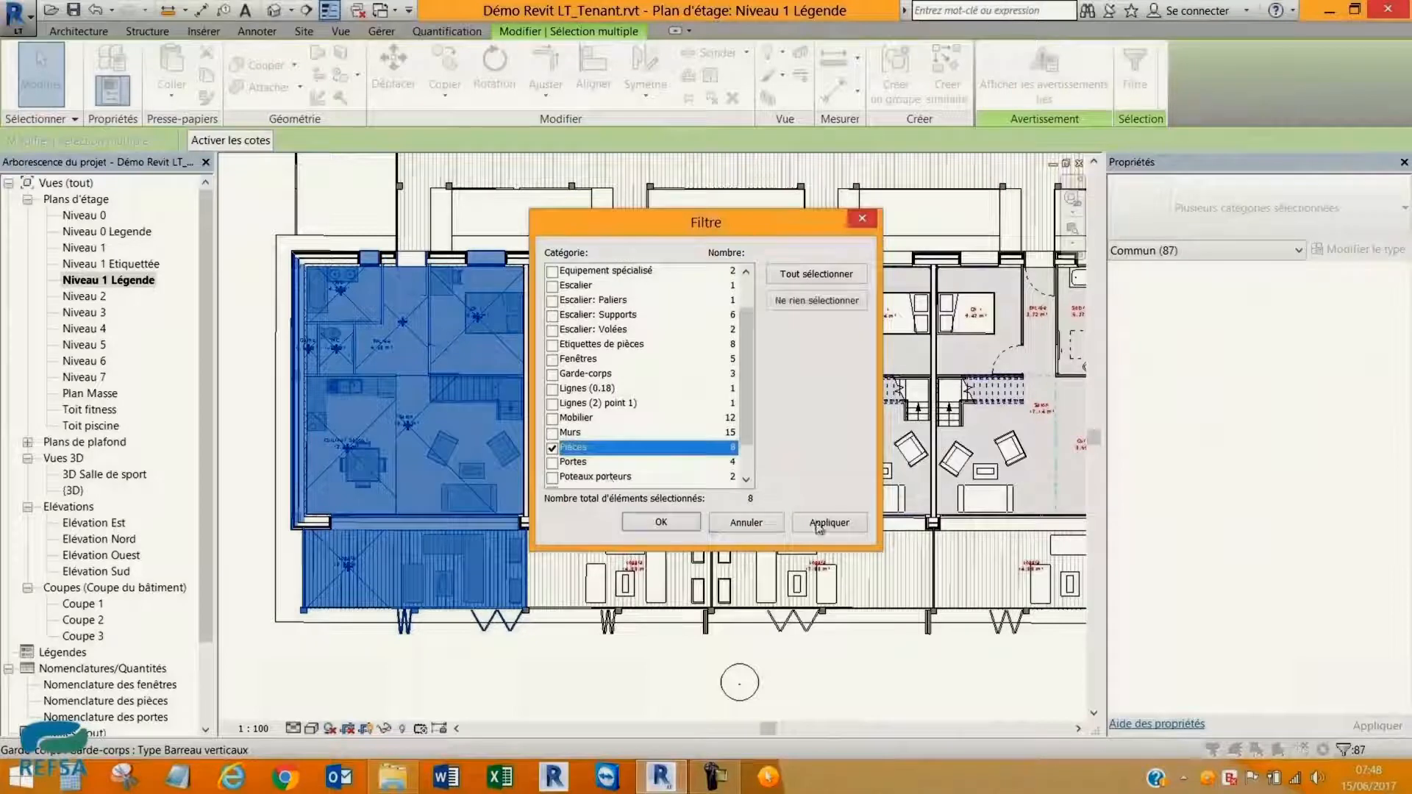
left_click(856, 218)
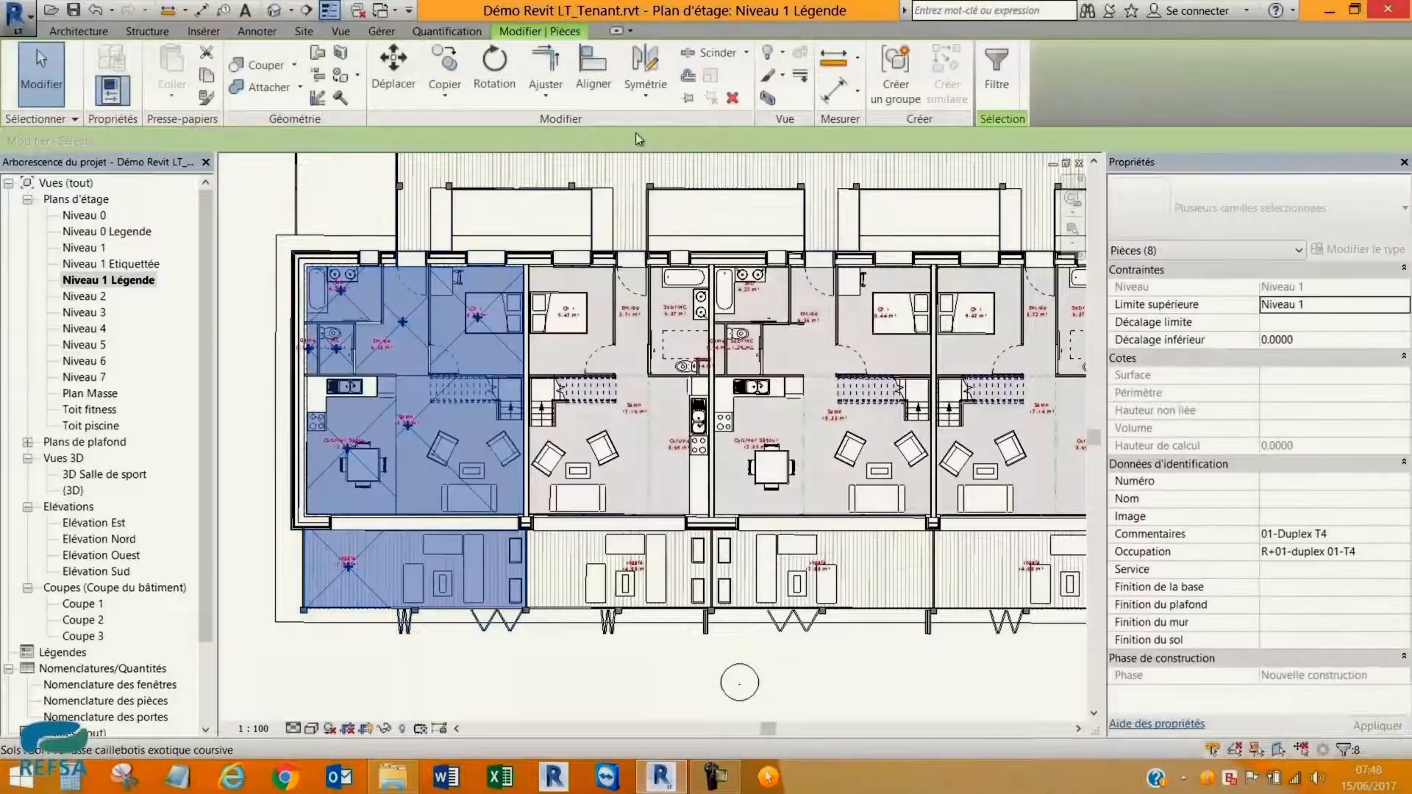
left_click(1271, 559)
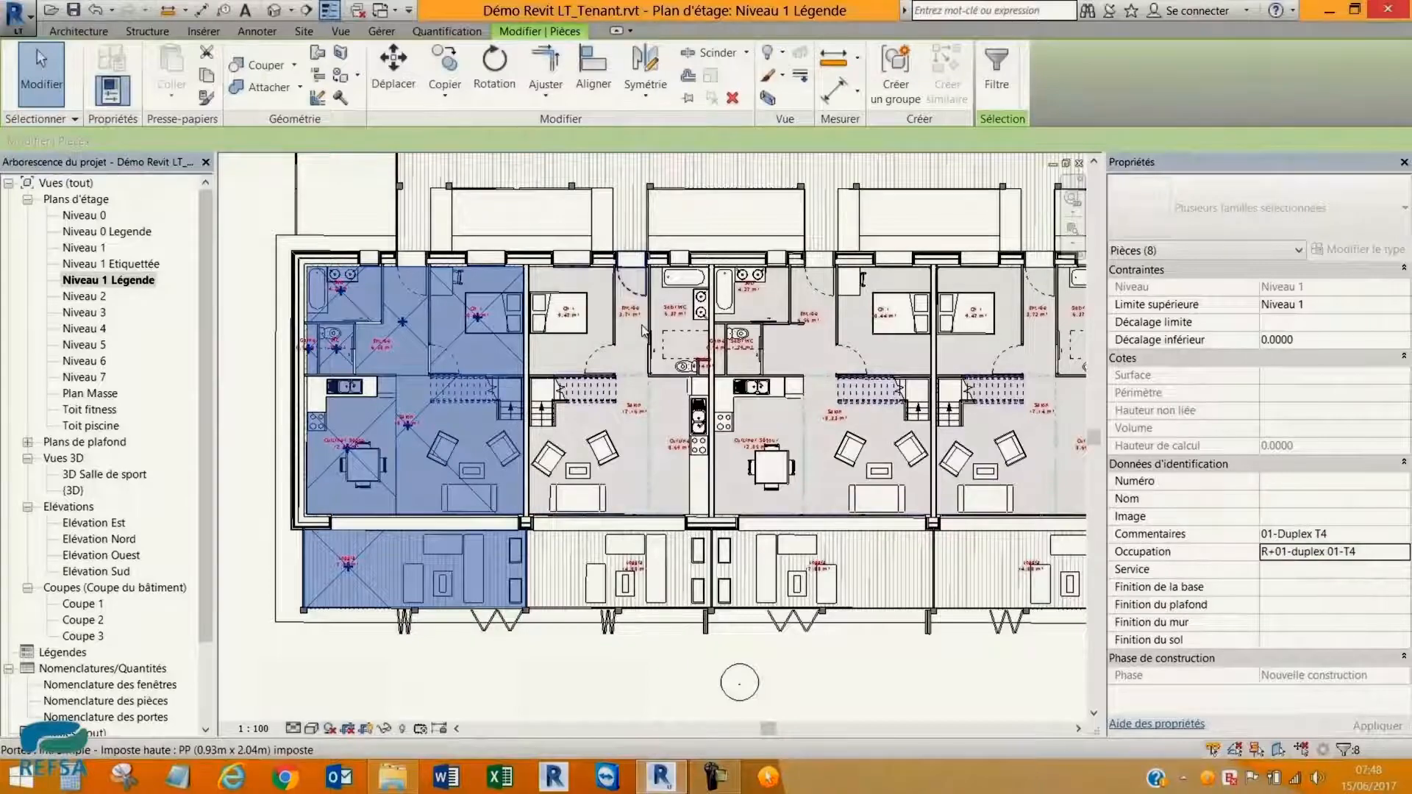
left_click(899, 678)
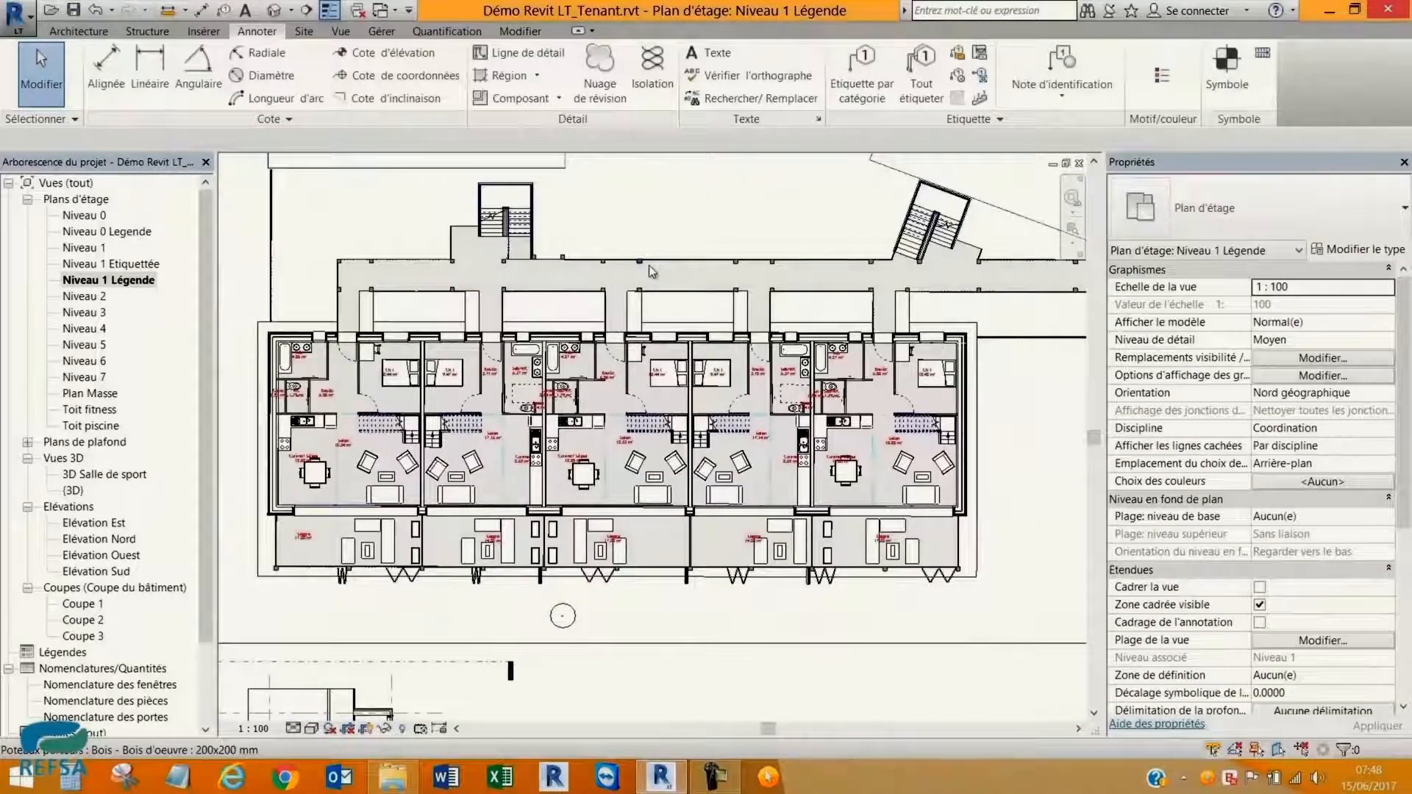
Place a room colour fill legend beside the housing block on Niveau 1 Légende, using the Par occupation colour scheme.
left_click(1162, 77)
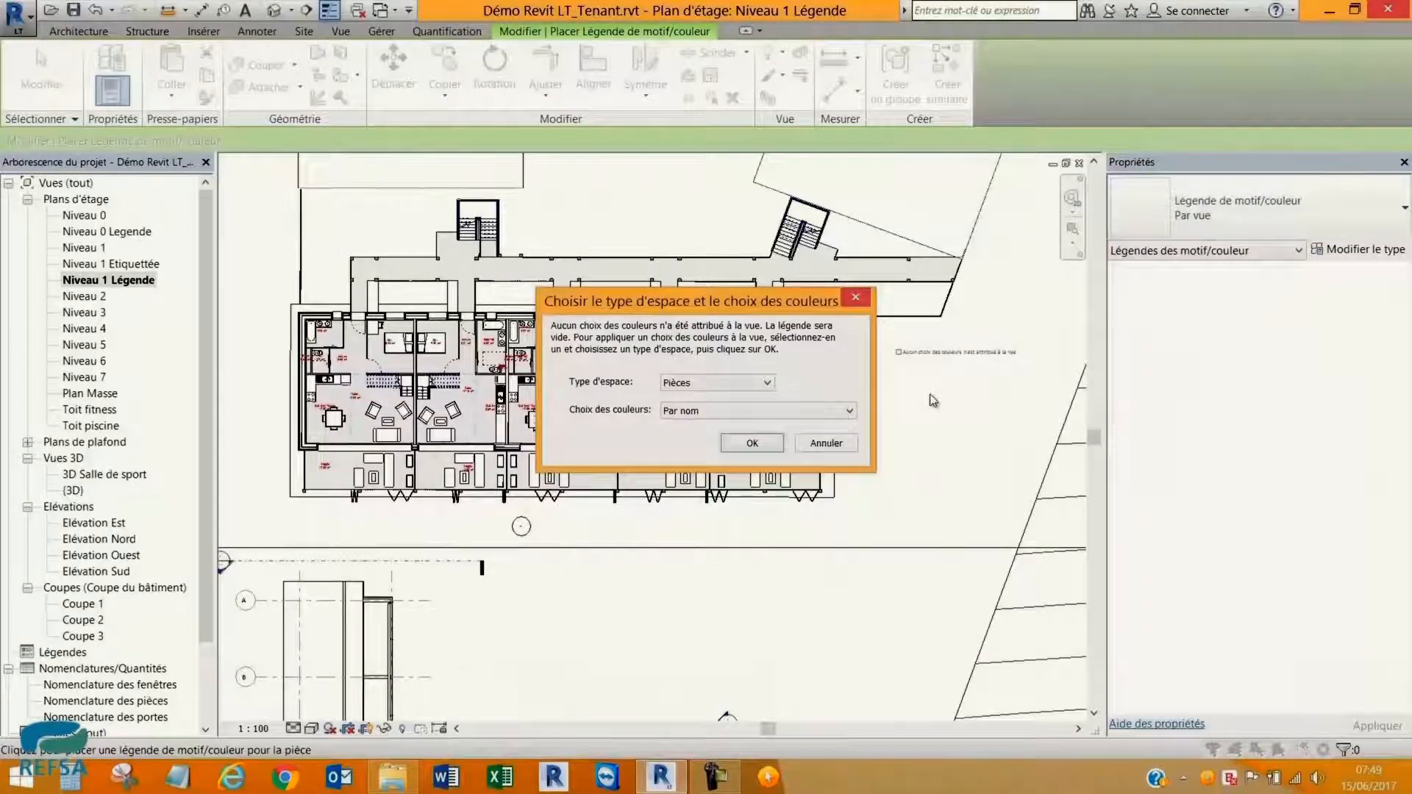
left_click(847, 410)
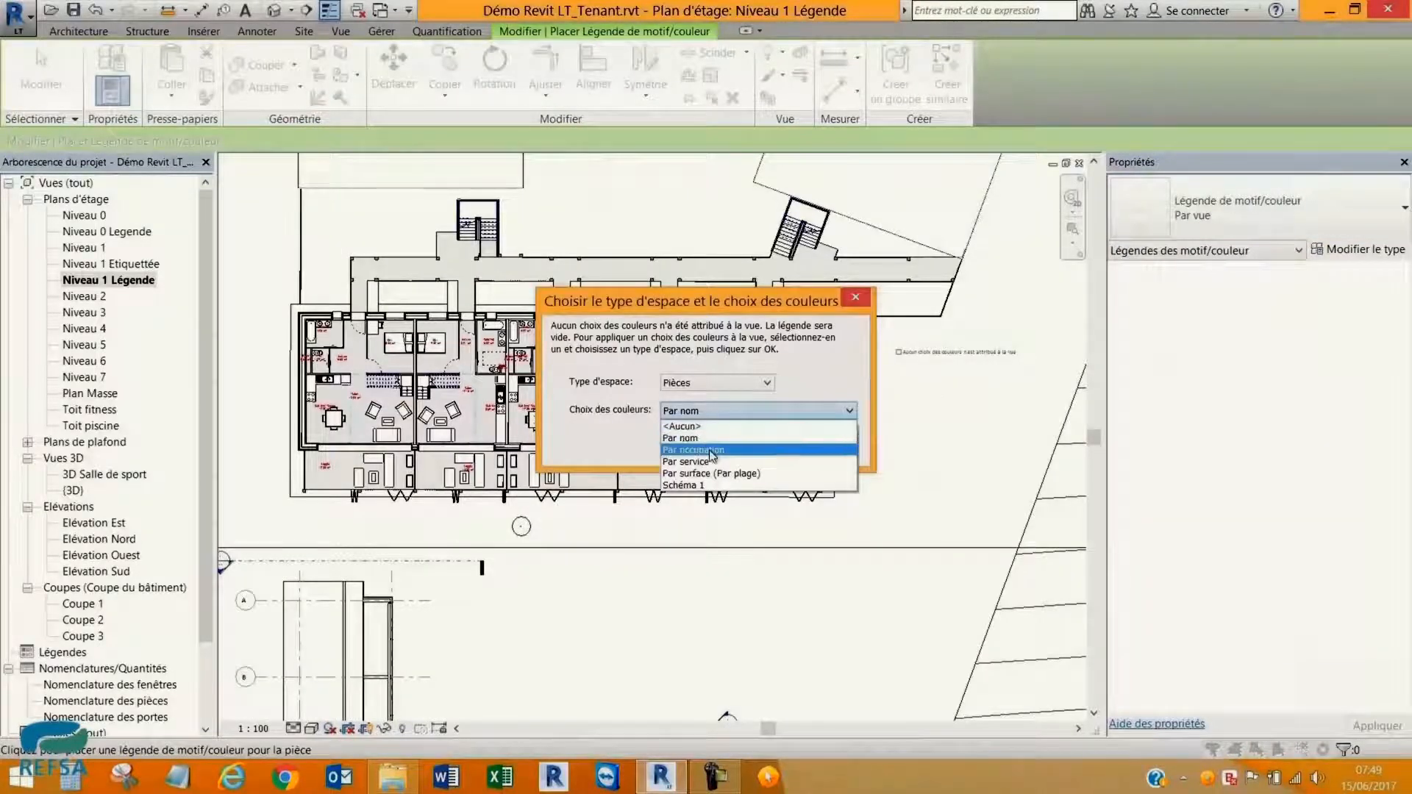
left_click(712, 450)
left_click(750, 443)
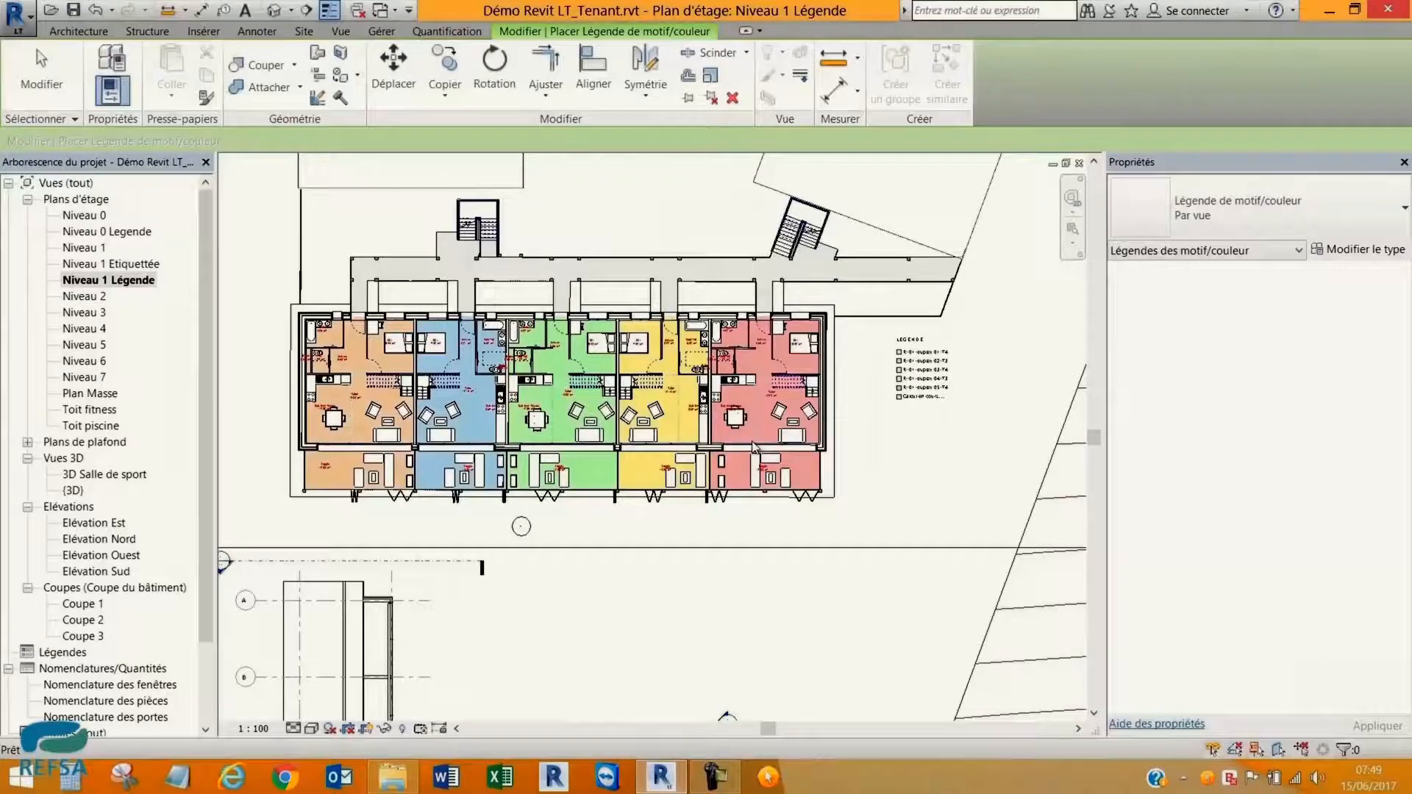
left_click(903, 369)
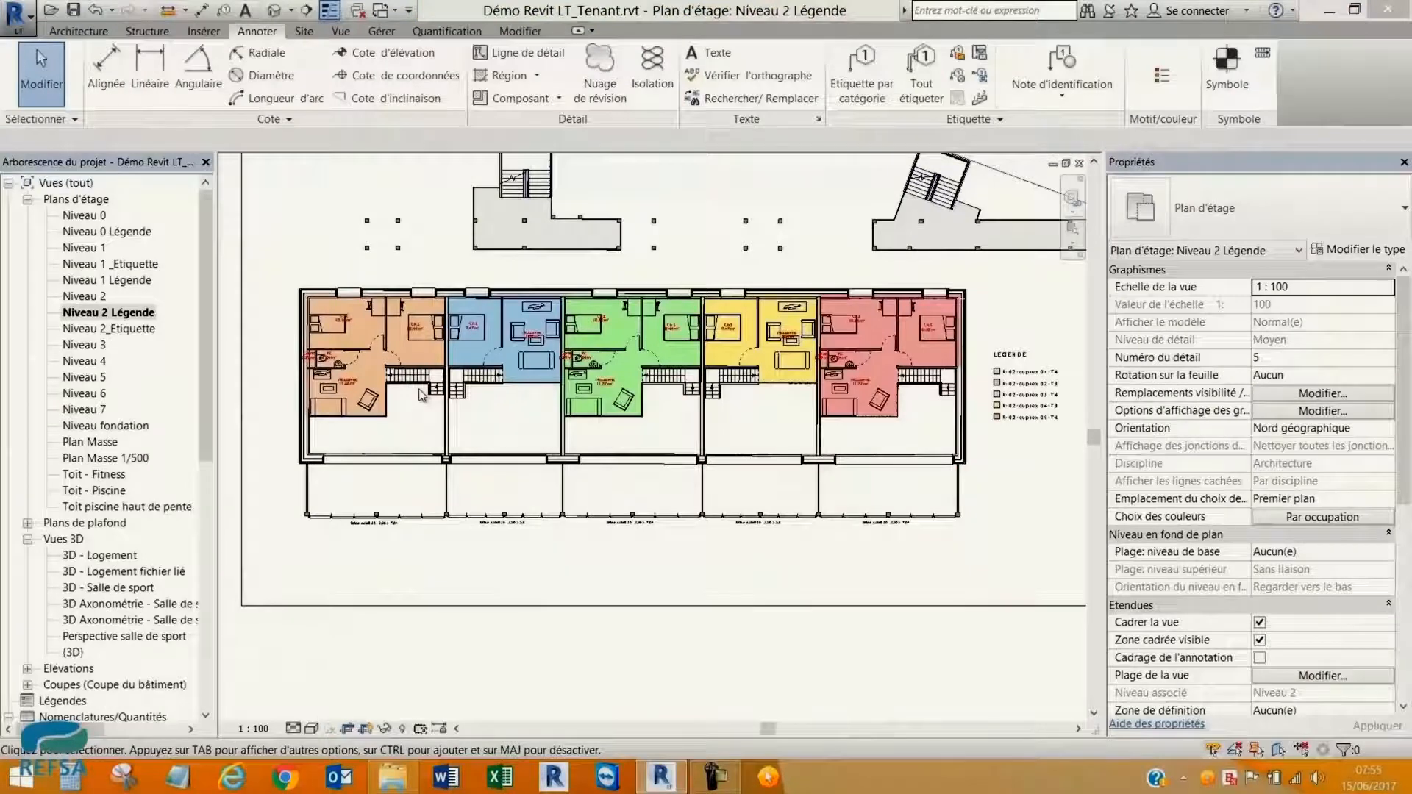
Open the Niveau 1 _Etiquette plan and the Niveau 2_Etiquette plan for review.
left_click(134, 261)
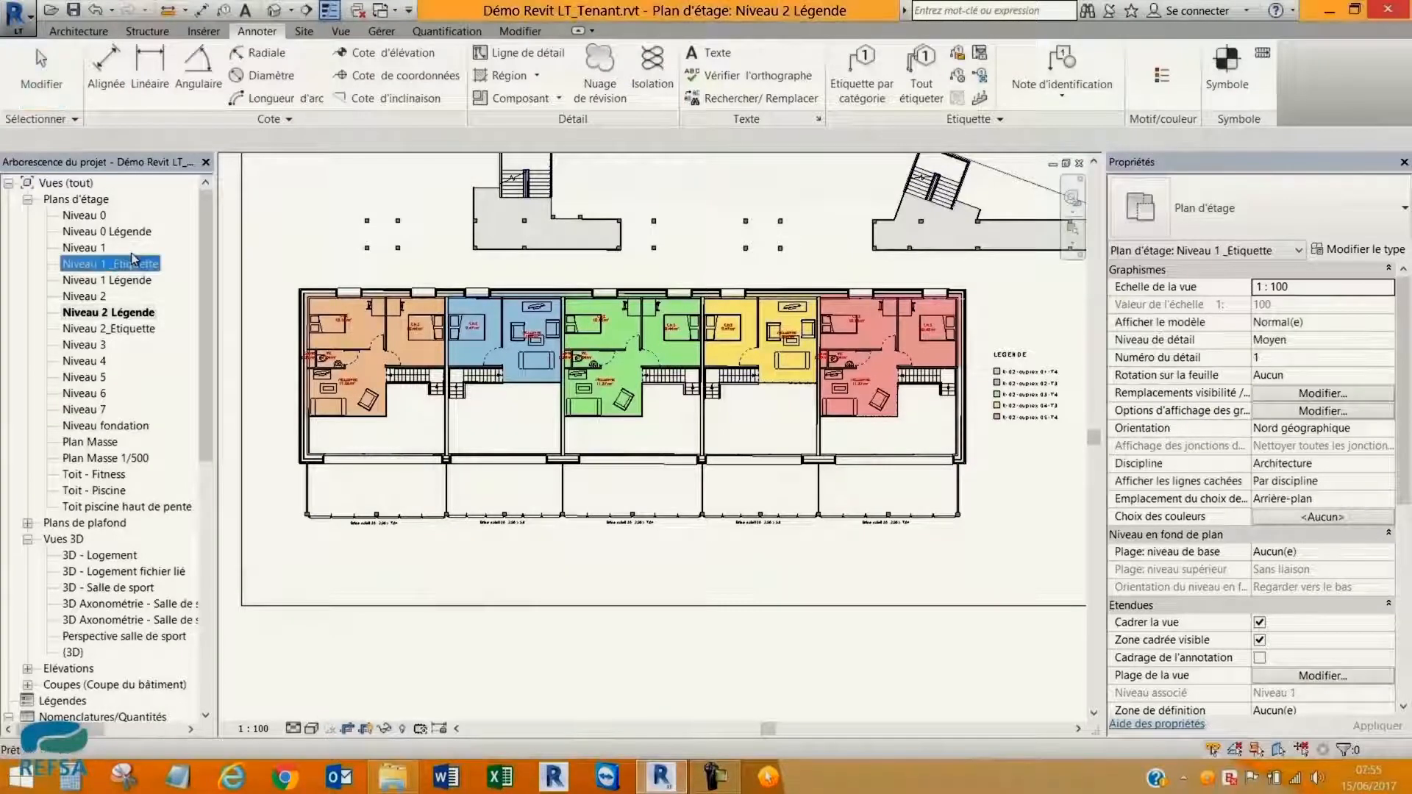
left_click(126, 331)
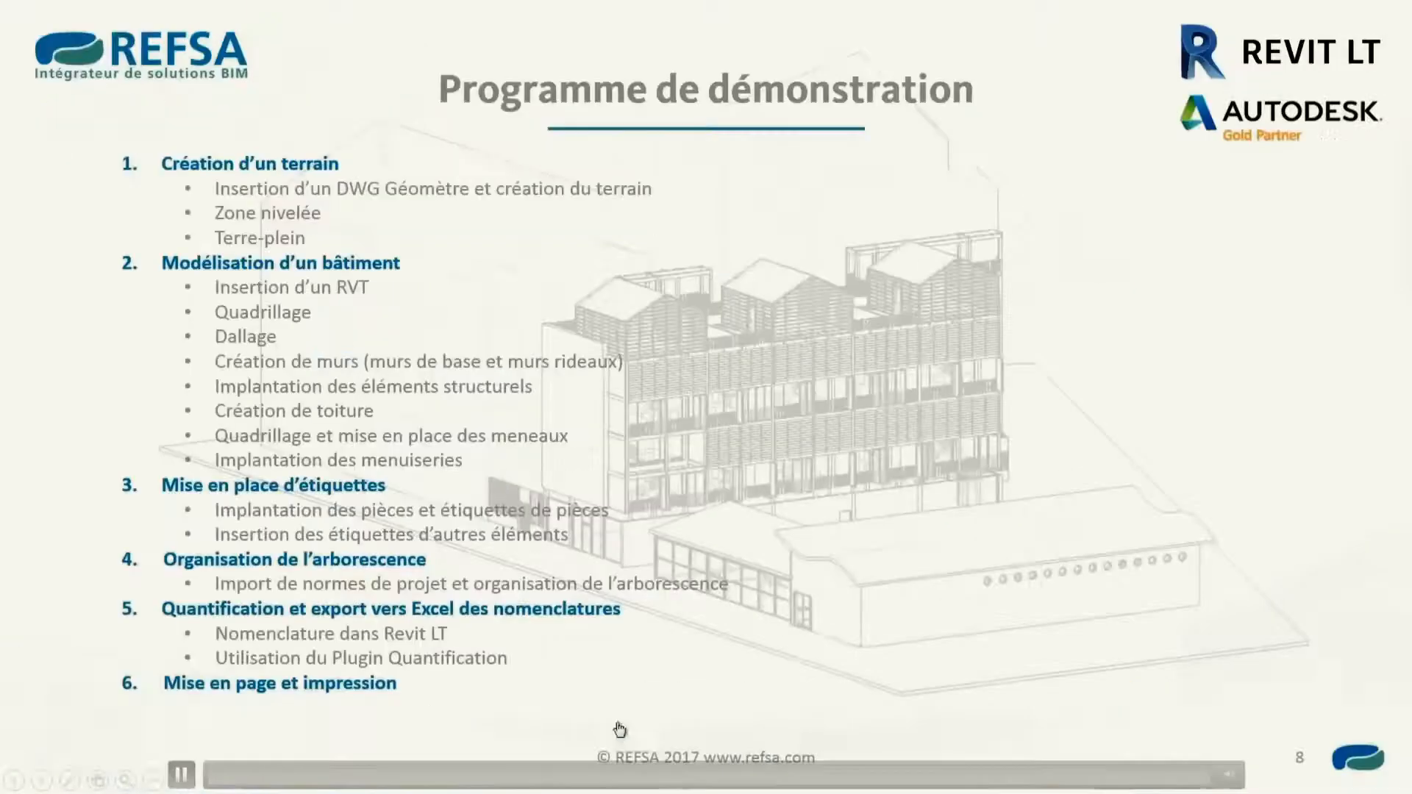
left_click_drag(785, 768, 917, 772)
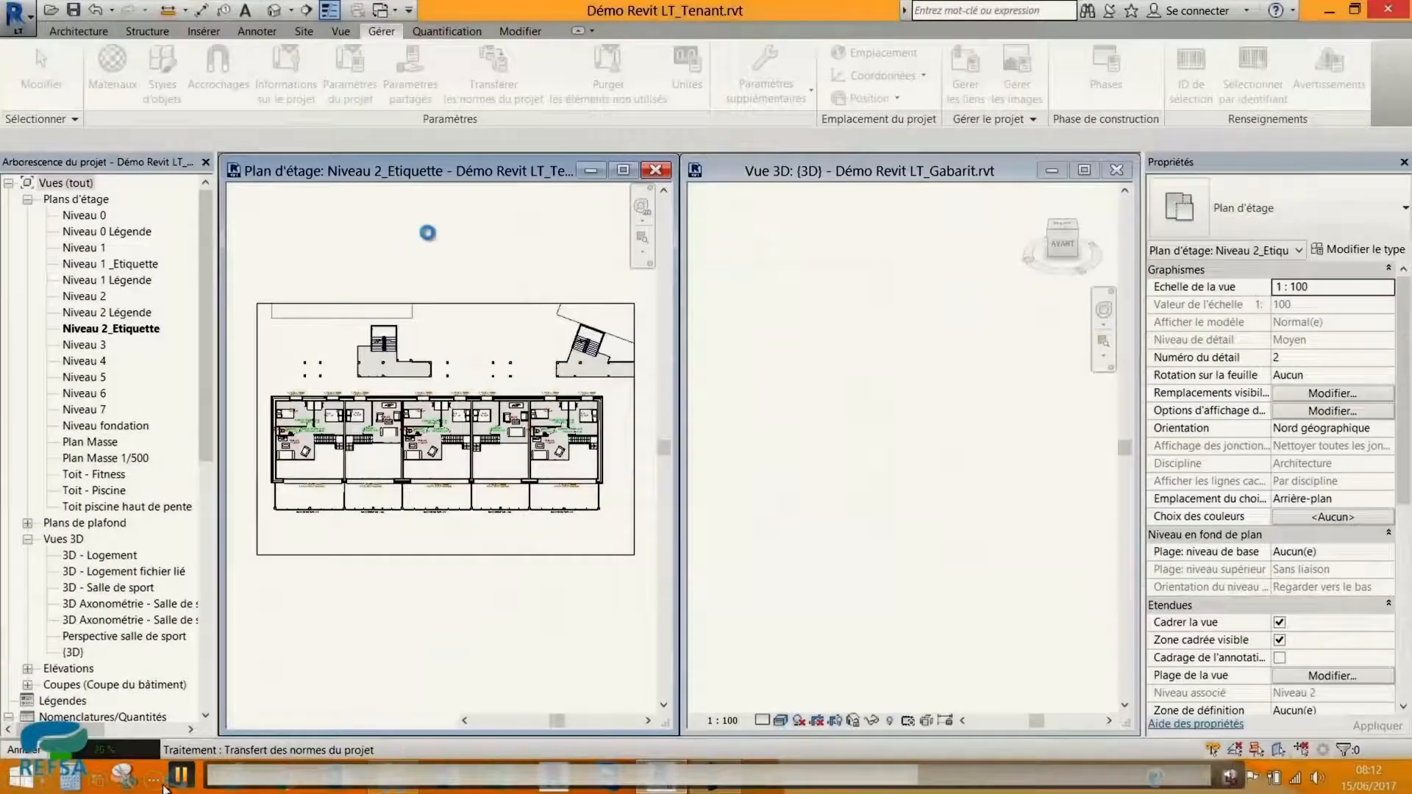
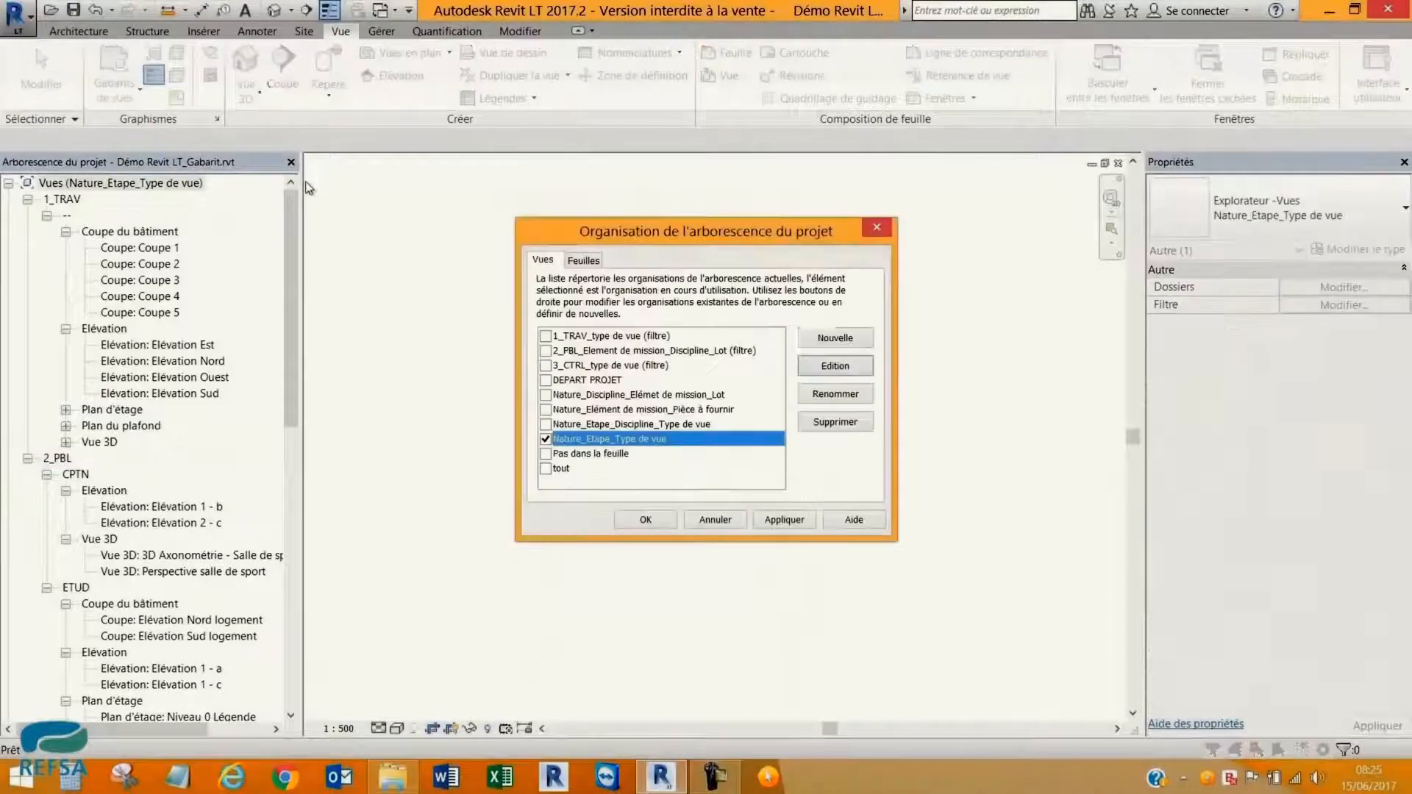
Review the grouping and sorting of the DEPART PROJET view organisation and apply it to the project browser.
left_click(696, 378)
double_click(696, 377)
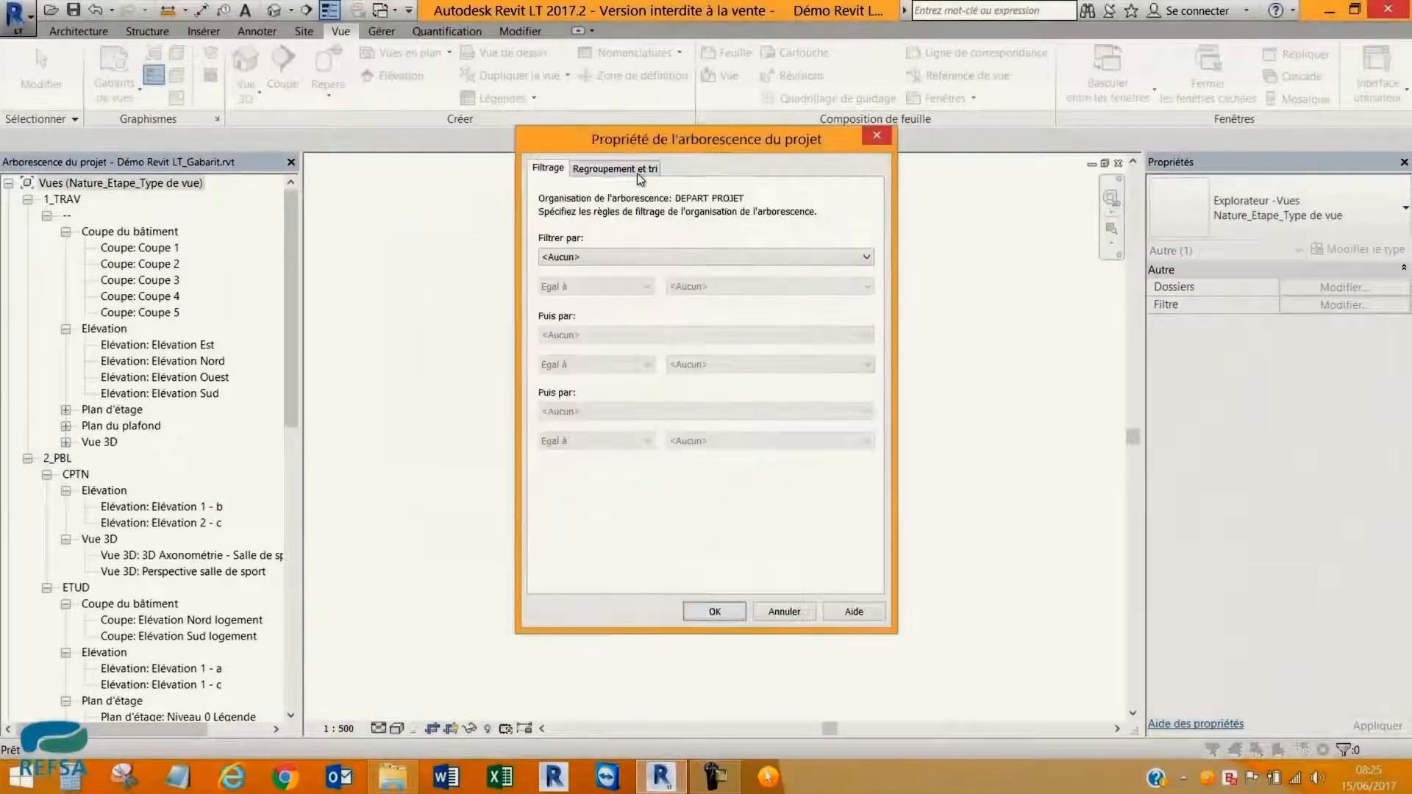
left_click(636, 169)
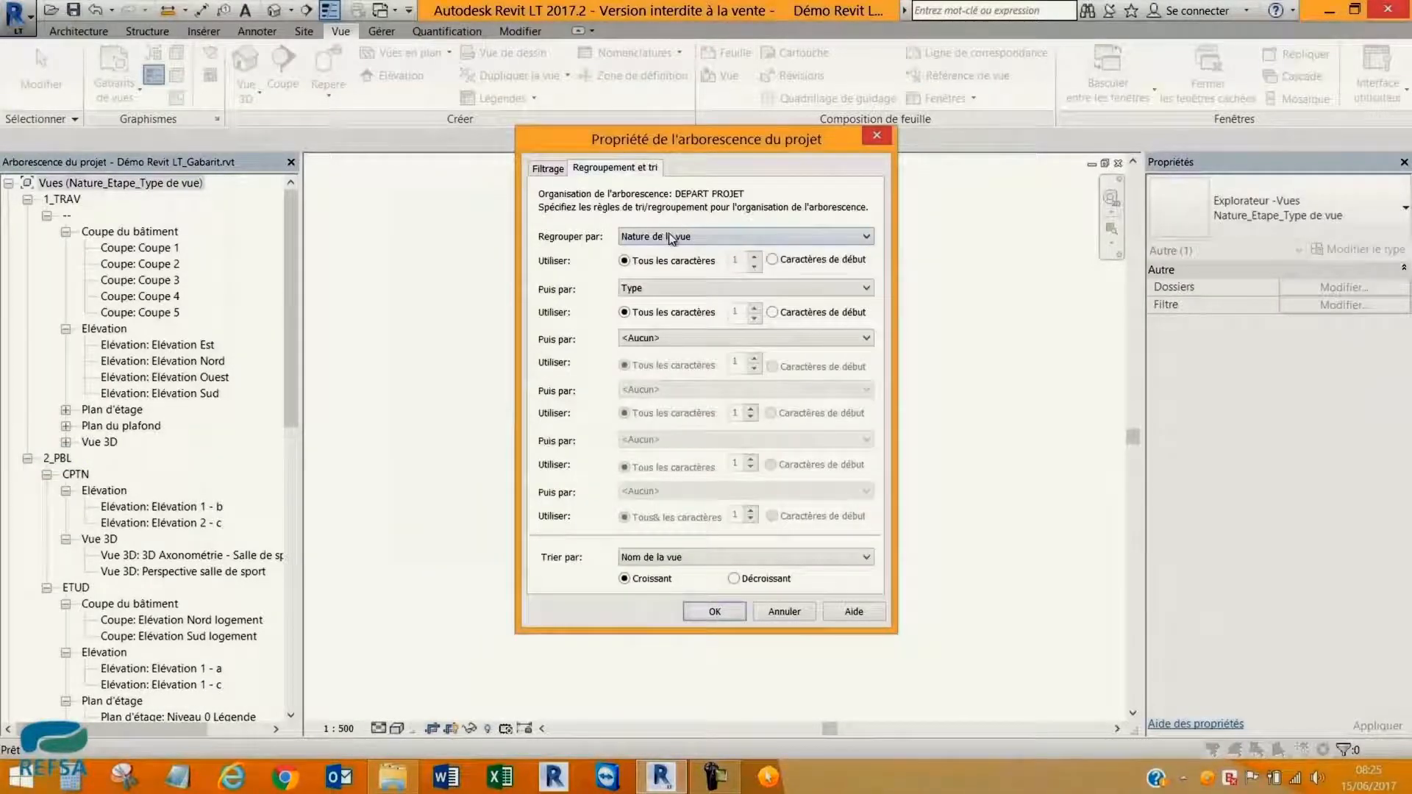
left_click(702, 608)
left_click(659, 522)
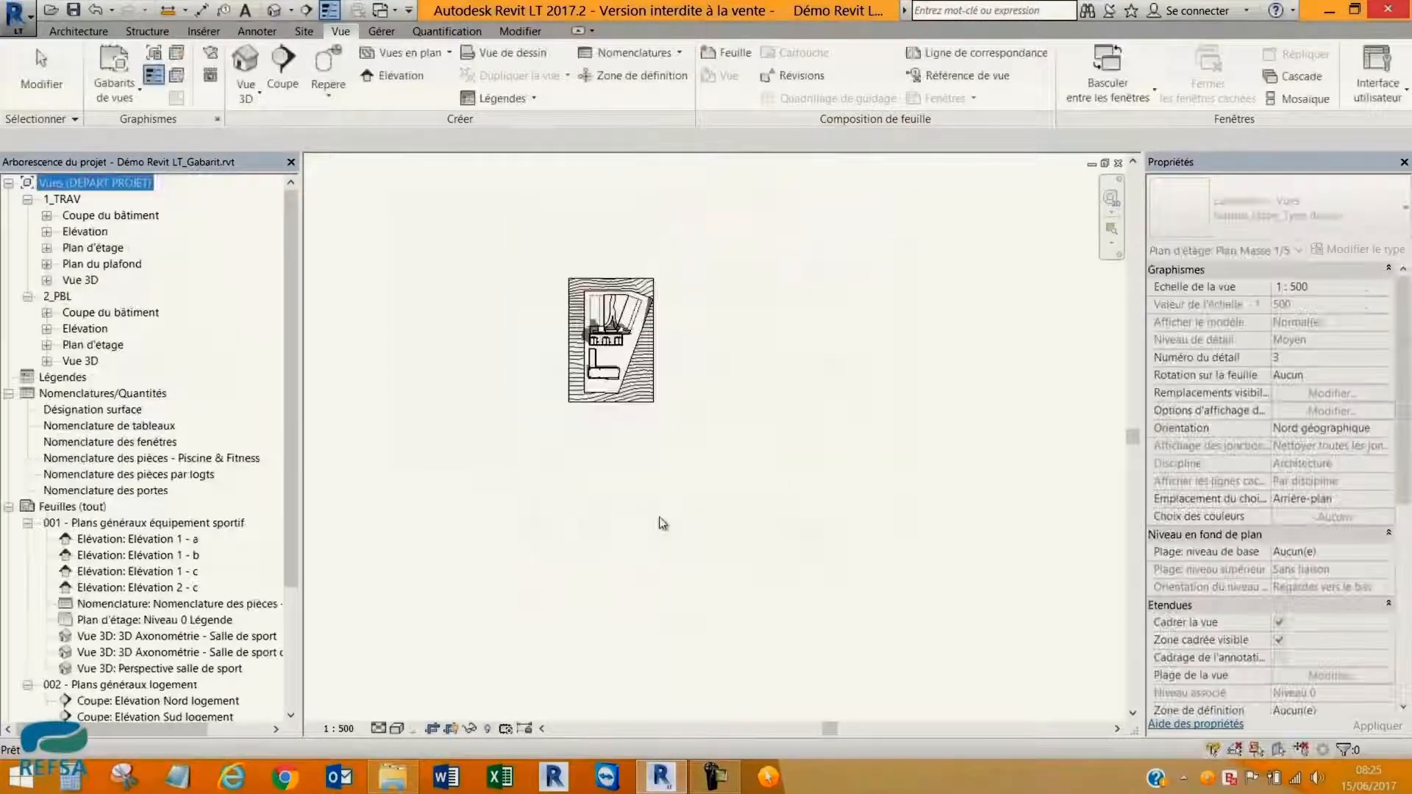
Expand the building sections of 1_TRAV and the section, elevation, floor plan and 3D view folders of 2_PBL in the project browser.
left_click(64, 202)
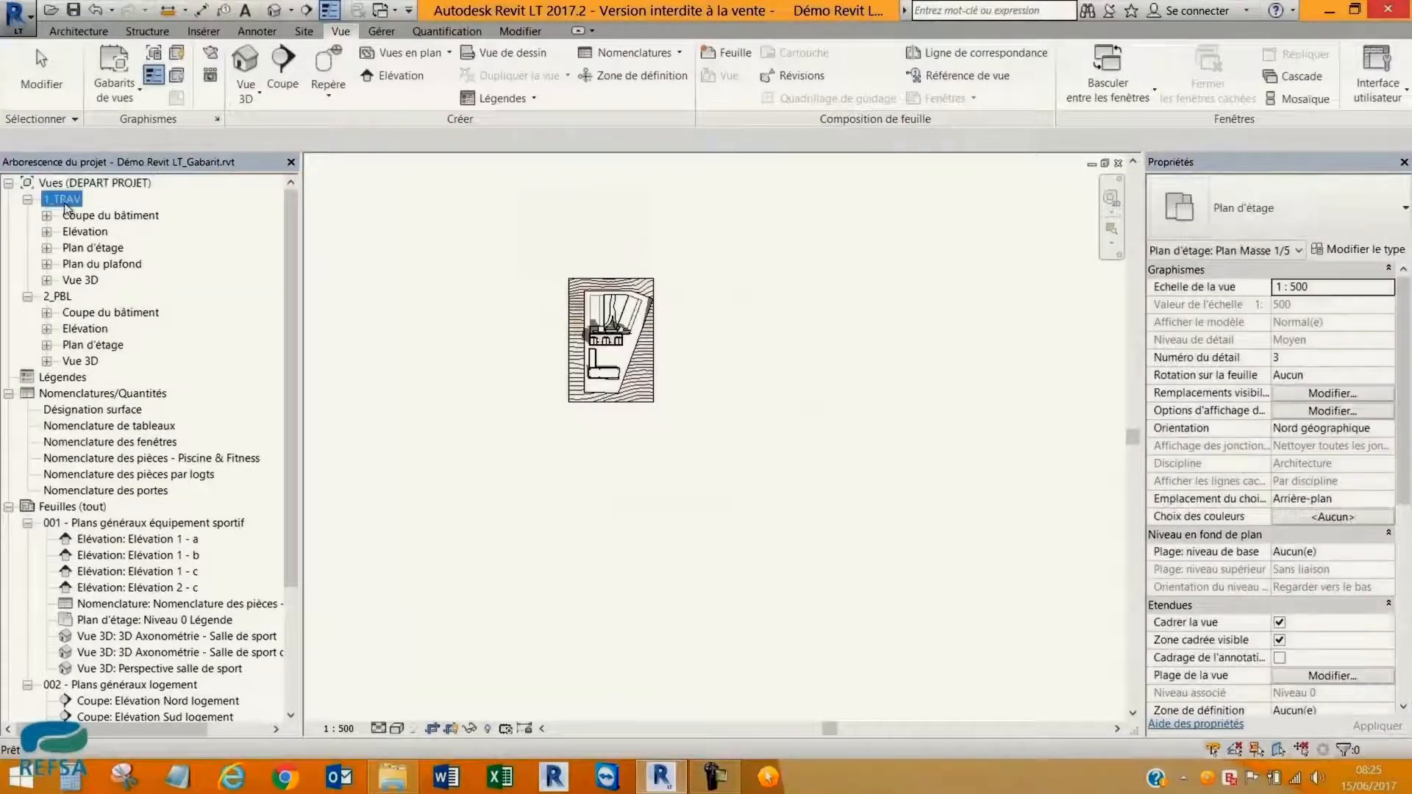
left_click(46, 215)
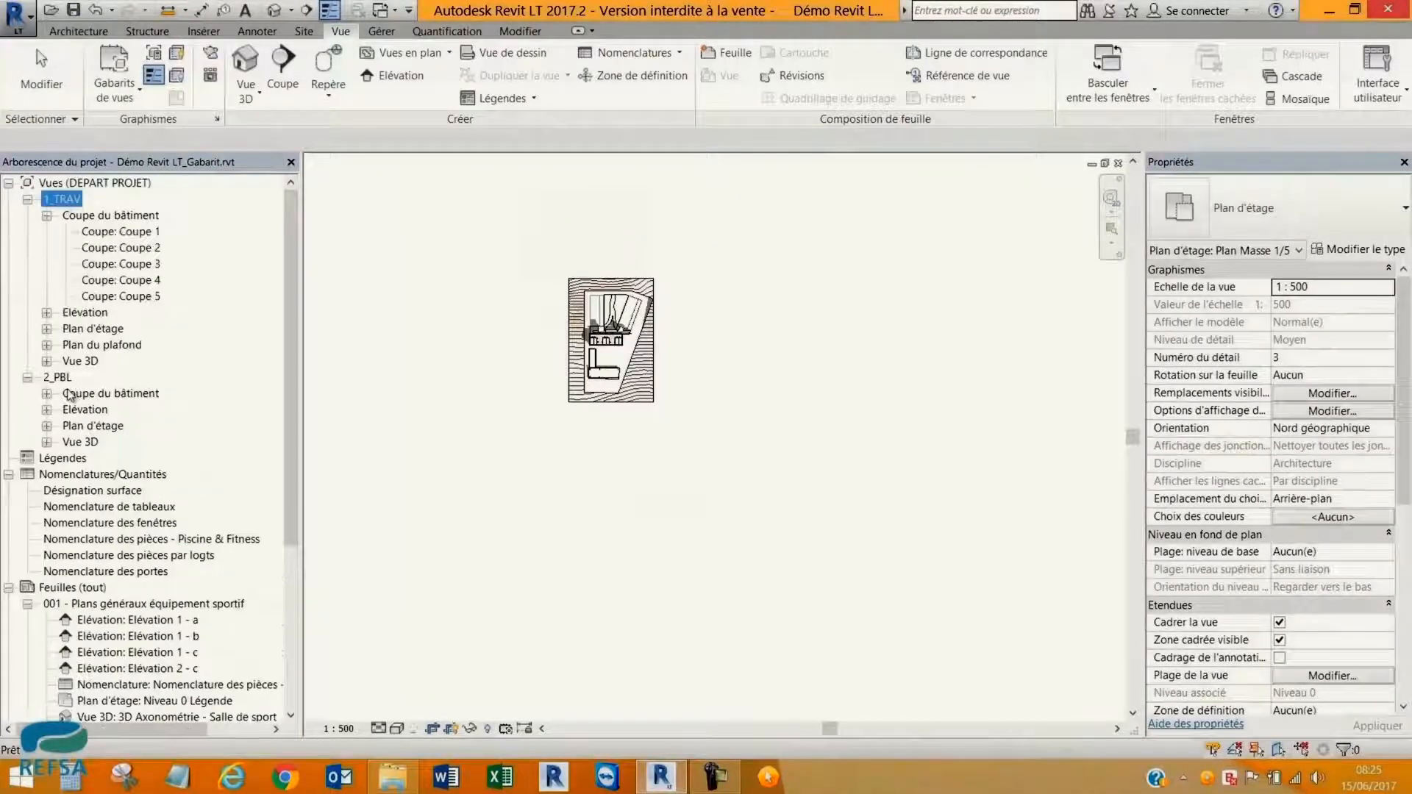
left_click(46, 393)
left_click(46, 442)
left_click(46, 523)
left_click(46, 636)
left_click_drag(293, 396, 296, 472)
Select the Elévation Nord logement section view and open the choices for its Nature de la vue parameter.
left_click(162, 264)
left_click_drag(1403, 510, 1411, 598)
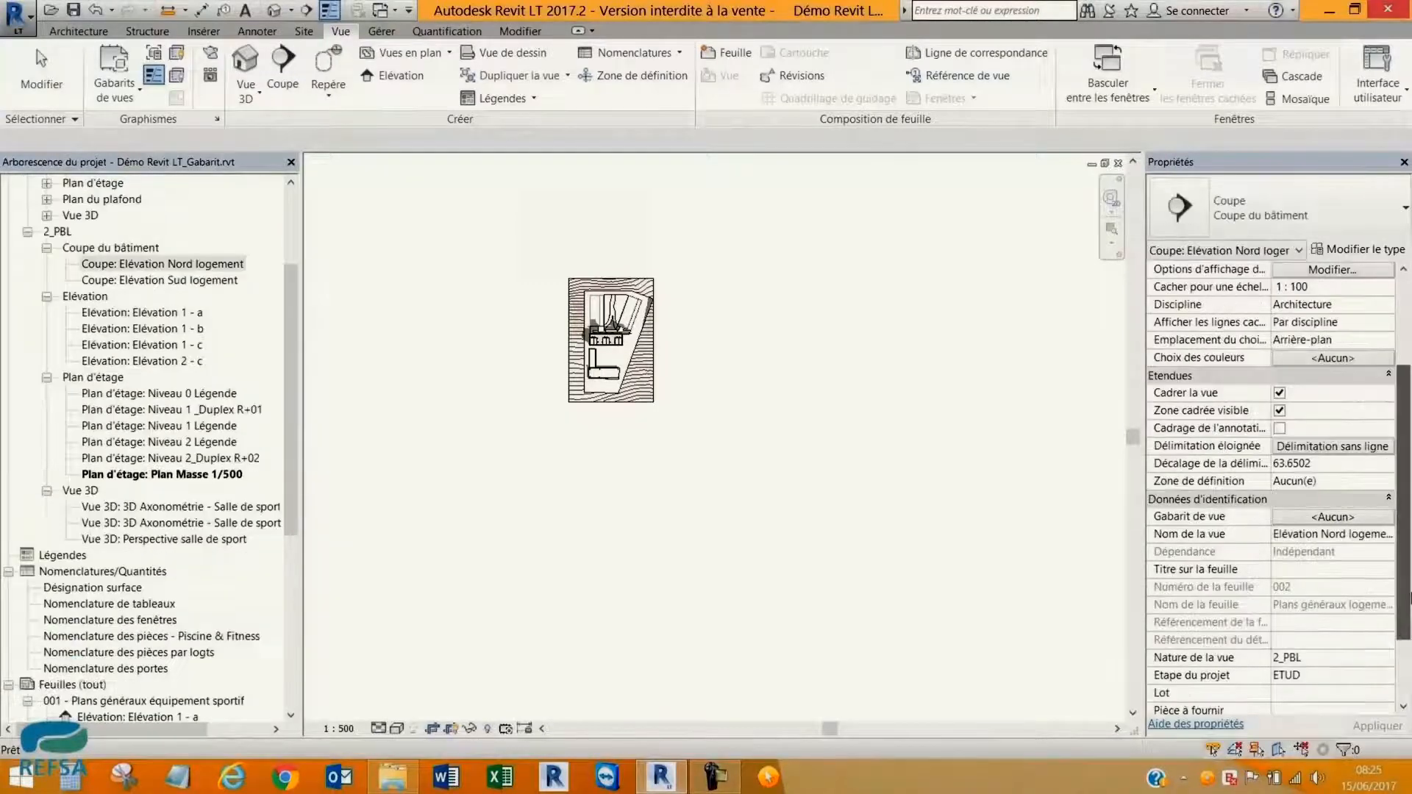
scroll(1335, 550, "down", 3)
left_click(1334, 551)
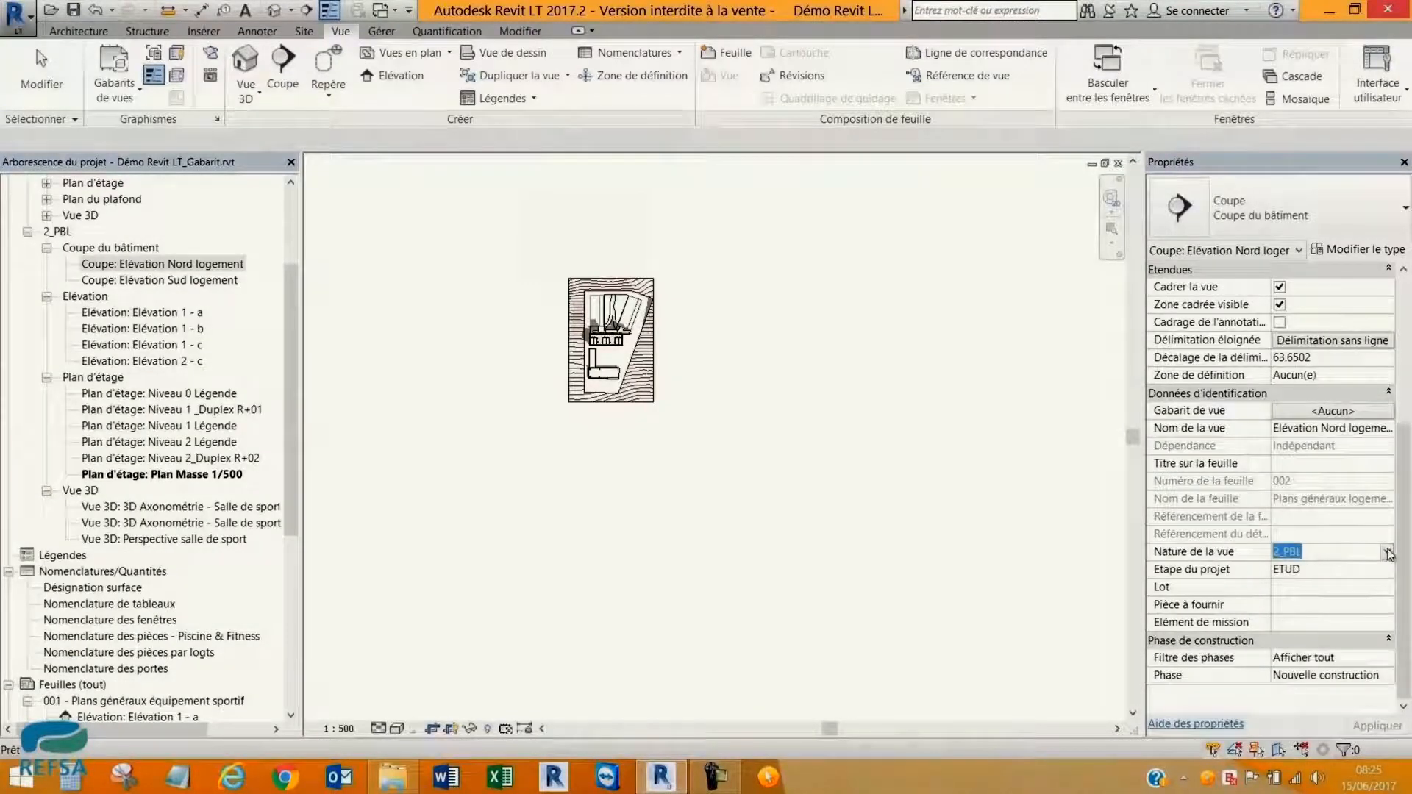
left_click(1387, 552)
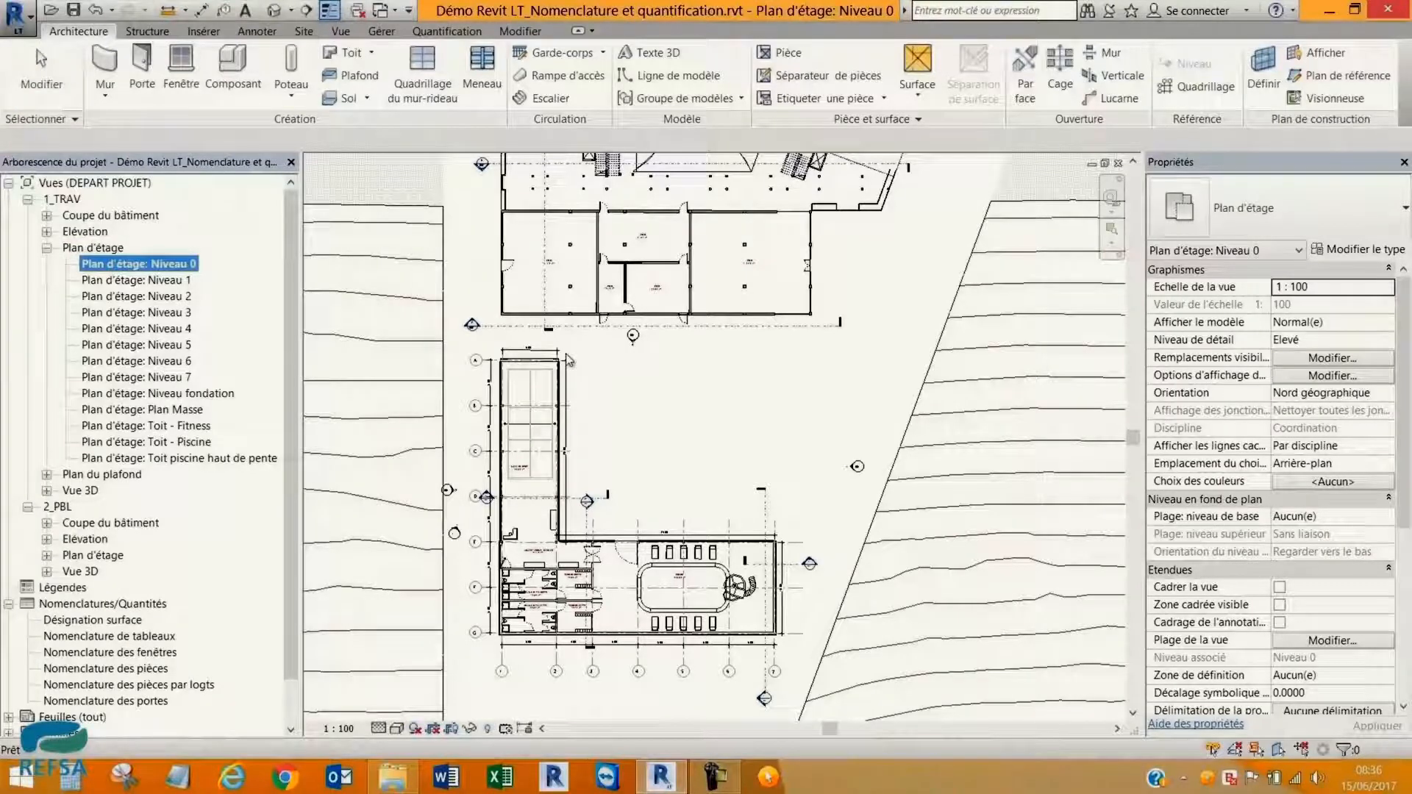
Select the SALLE DE SPORT room on the Niveau 0 plan and inspect its Commentaires parameter.
scroll(301, 395, "down", 1)
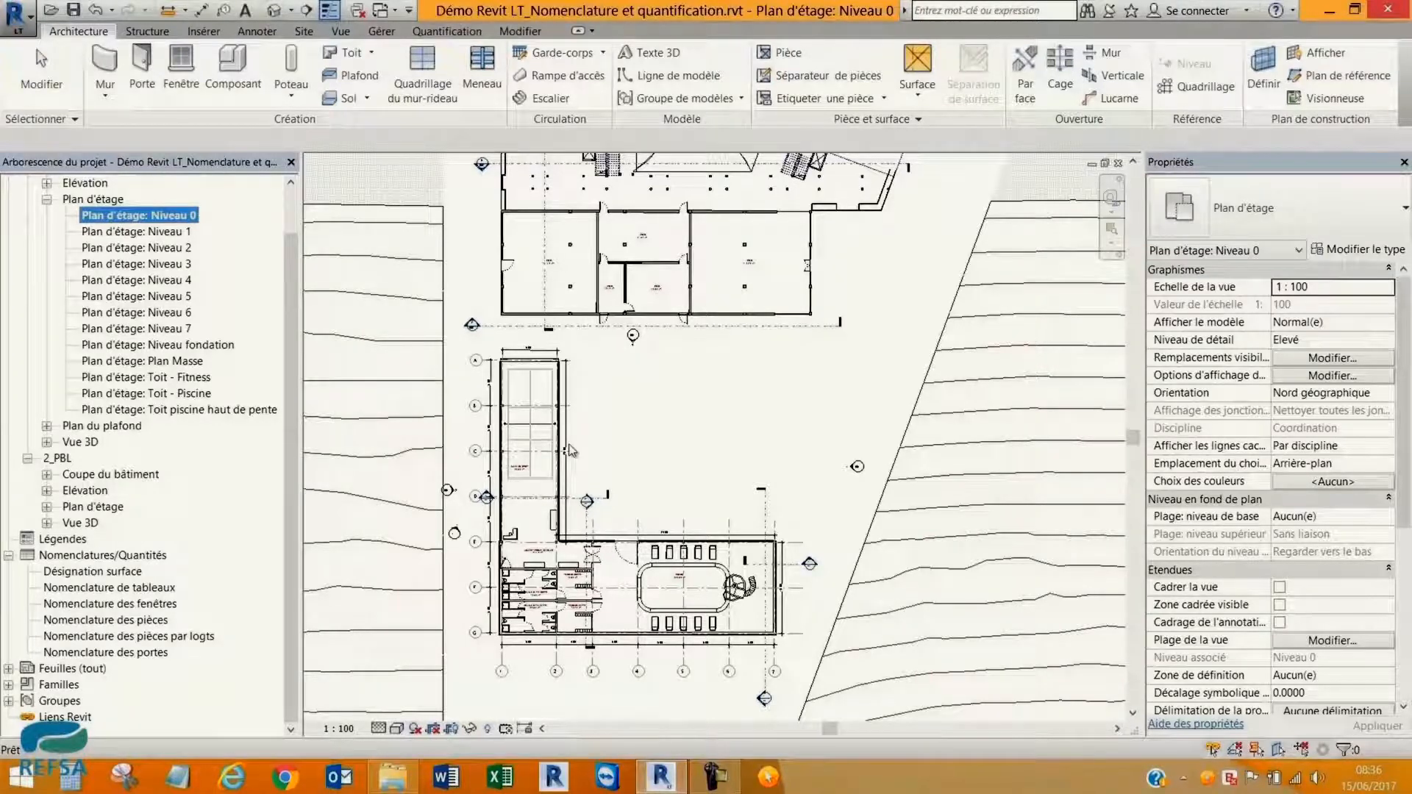
scroll(521, 472, "up", 1)
scroll(521, 472, "up", 5)
left_click(520, 472)
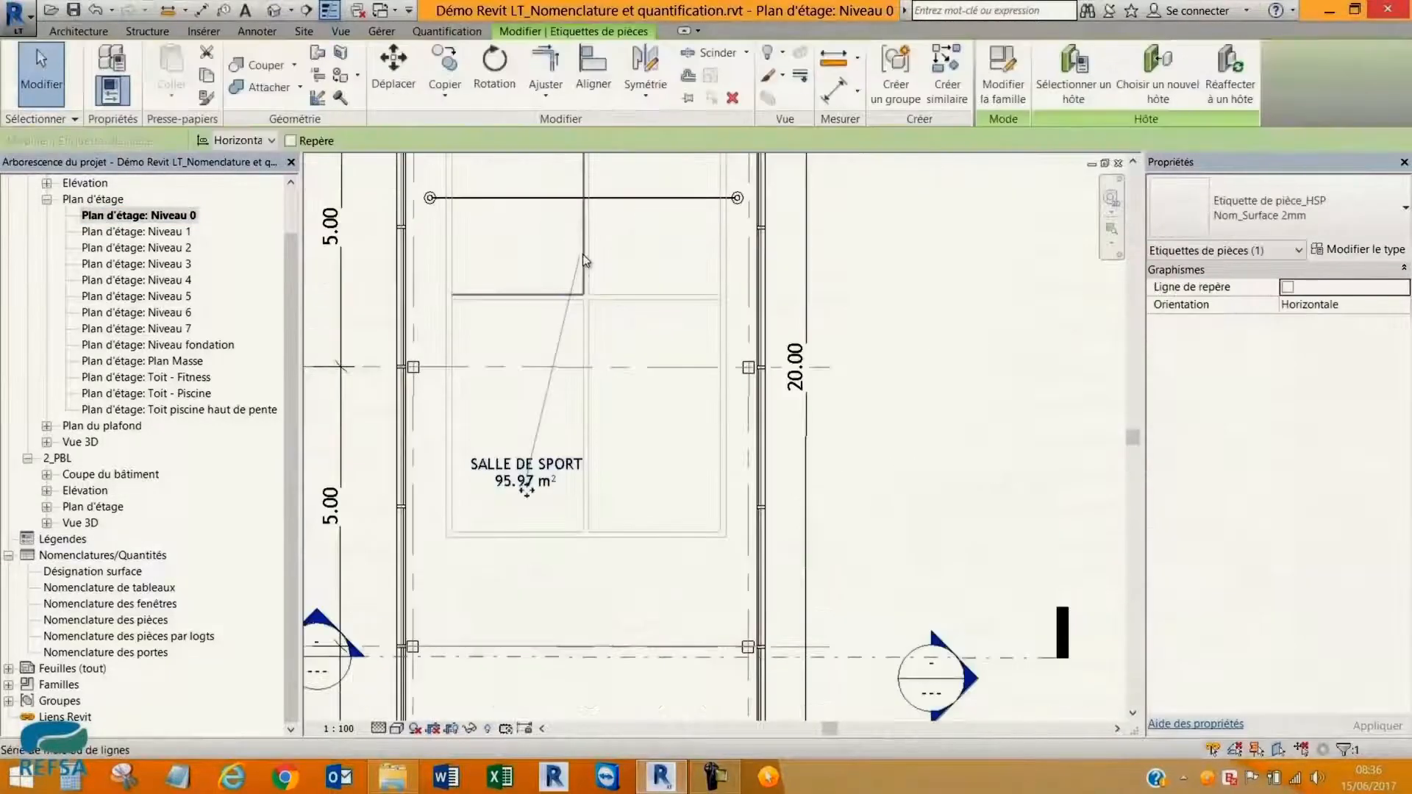
left_click(581, 265)
left_click(1184, 537)
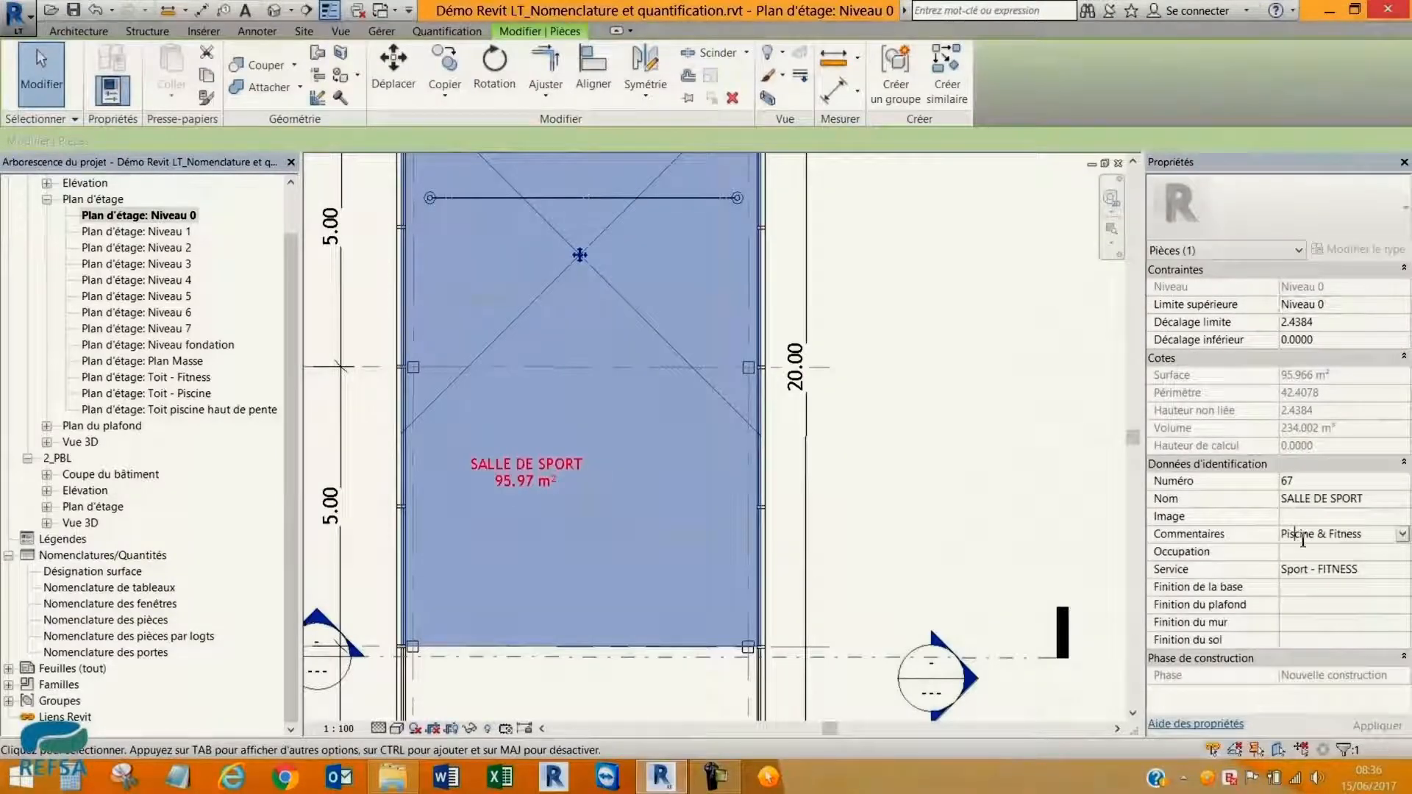
left_click(1184, 543)
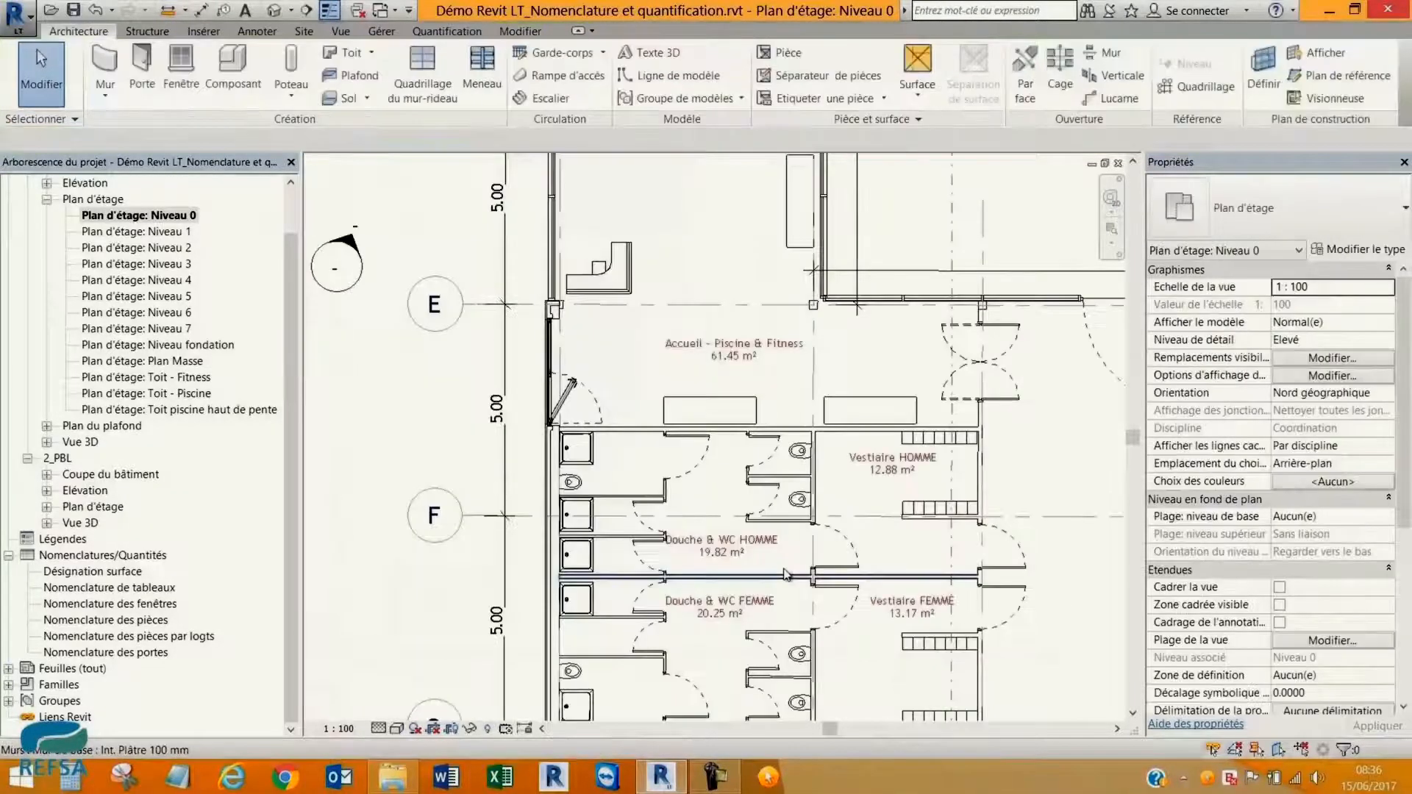
Select the Douche & WC HOMME room on the Niveau 0 plan to inspect its identity data.
scroll(786, 574, "up", 2)
left_click(649, 479)
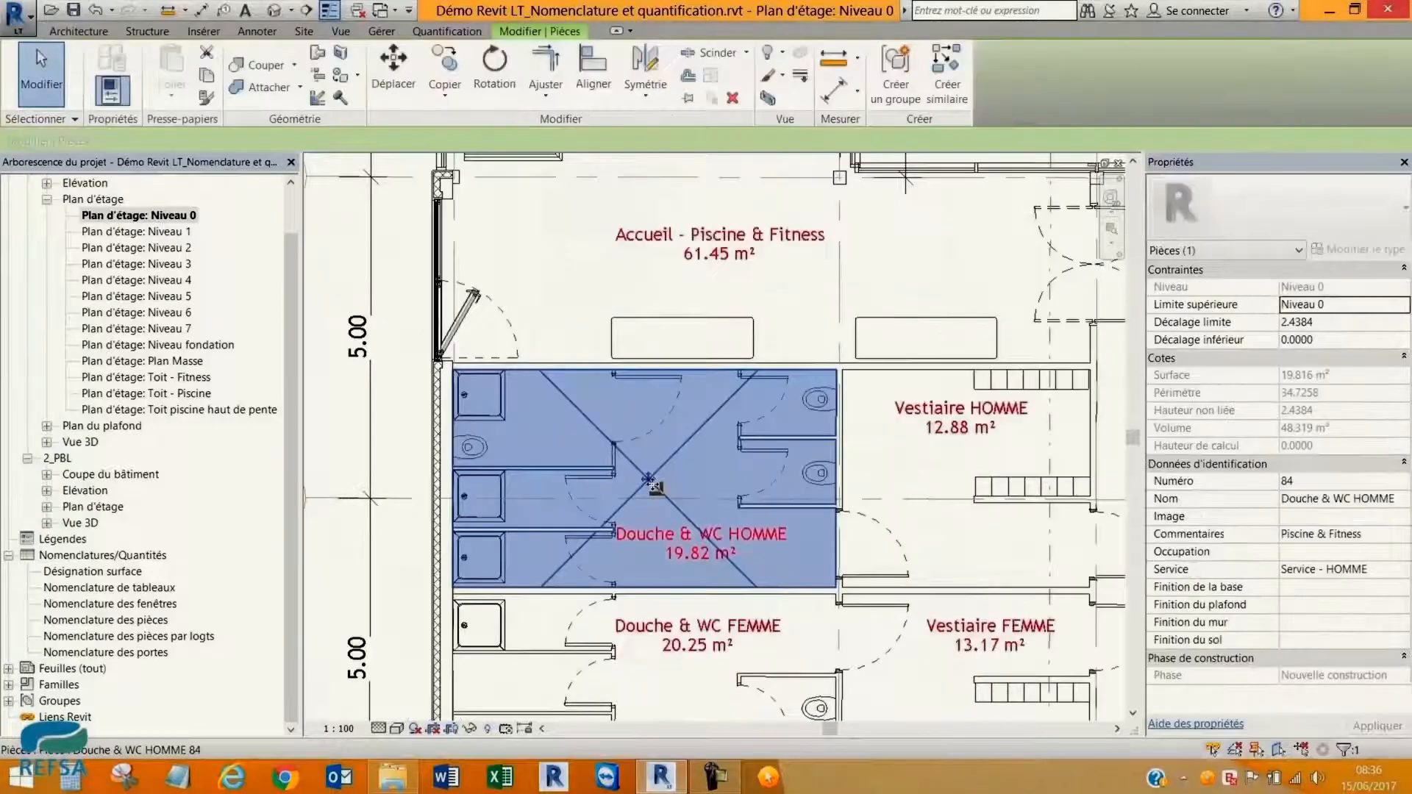
middle_click_drag(812, 592, 817, 395)
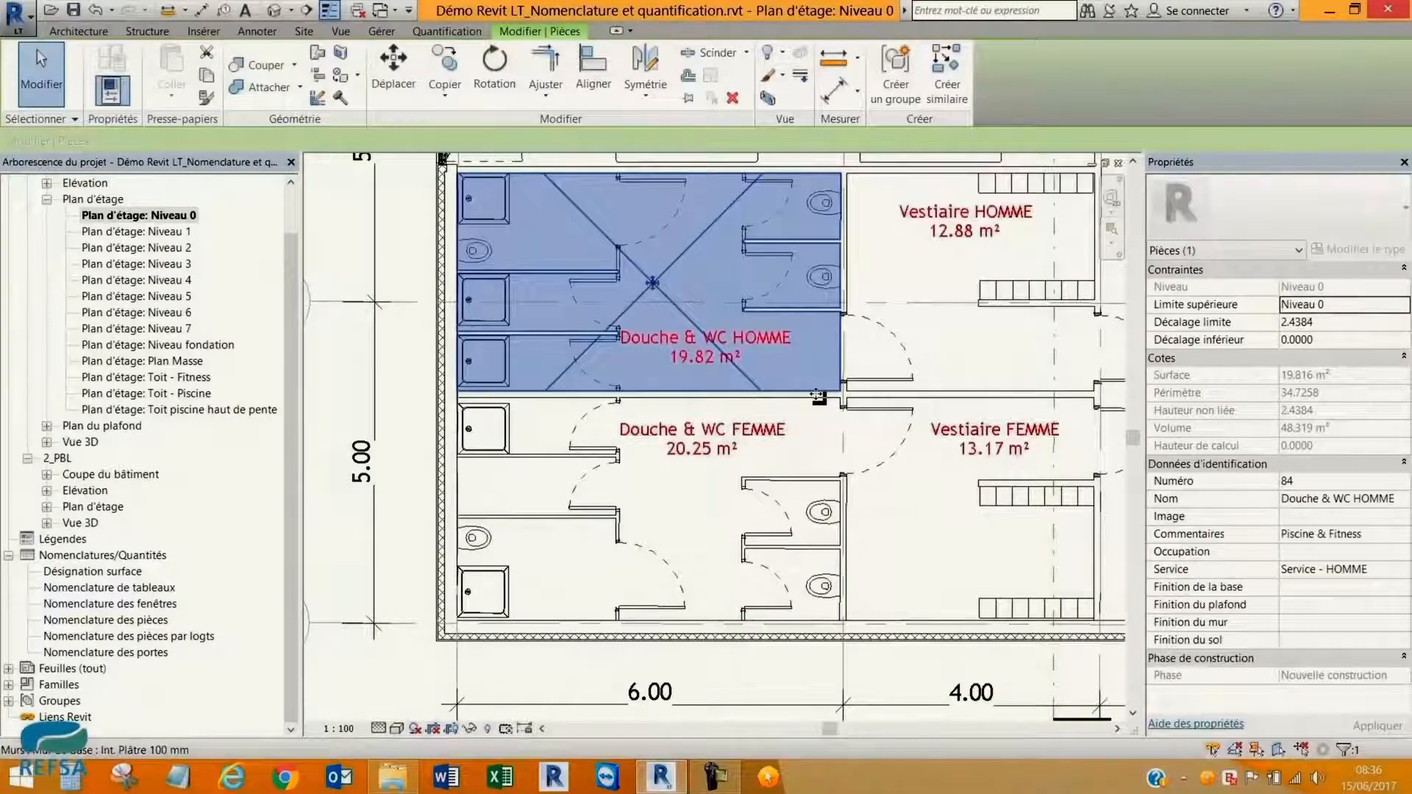
scroll(762, 434, "down", 5)
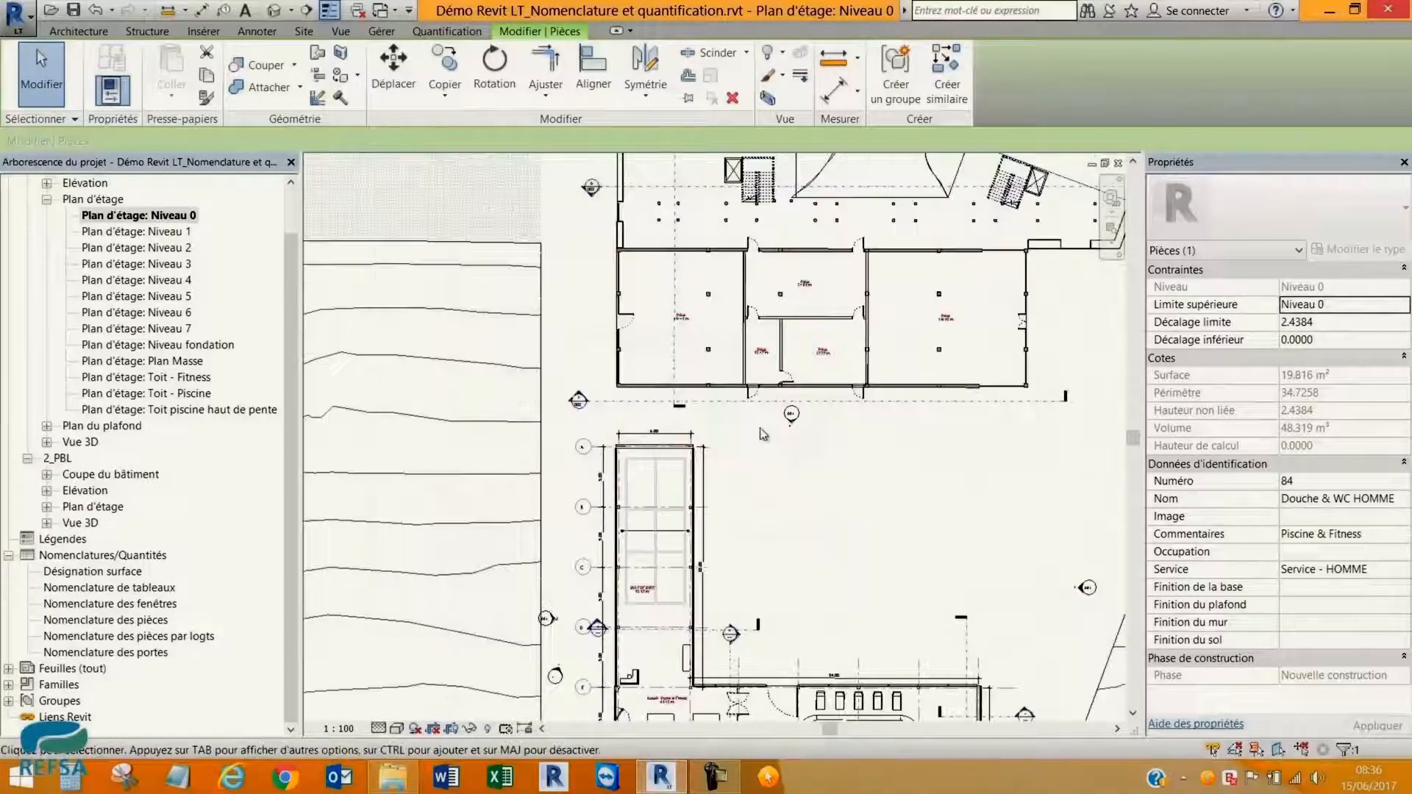
scroll(628, 371, "up", 3)
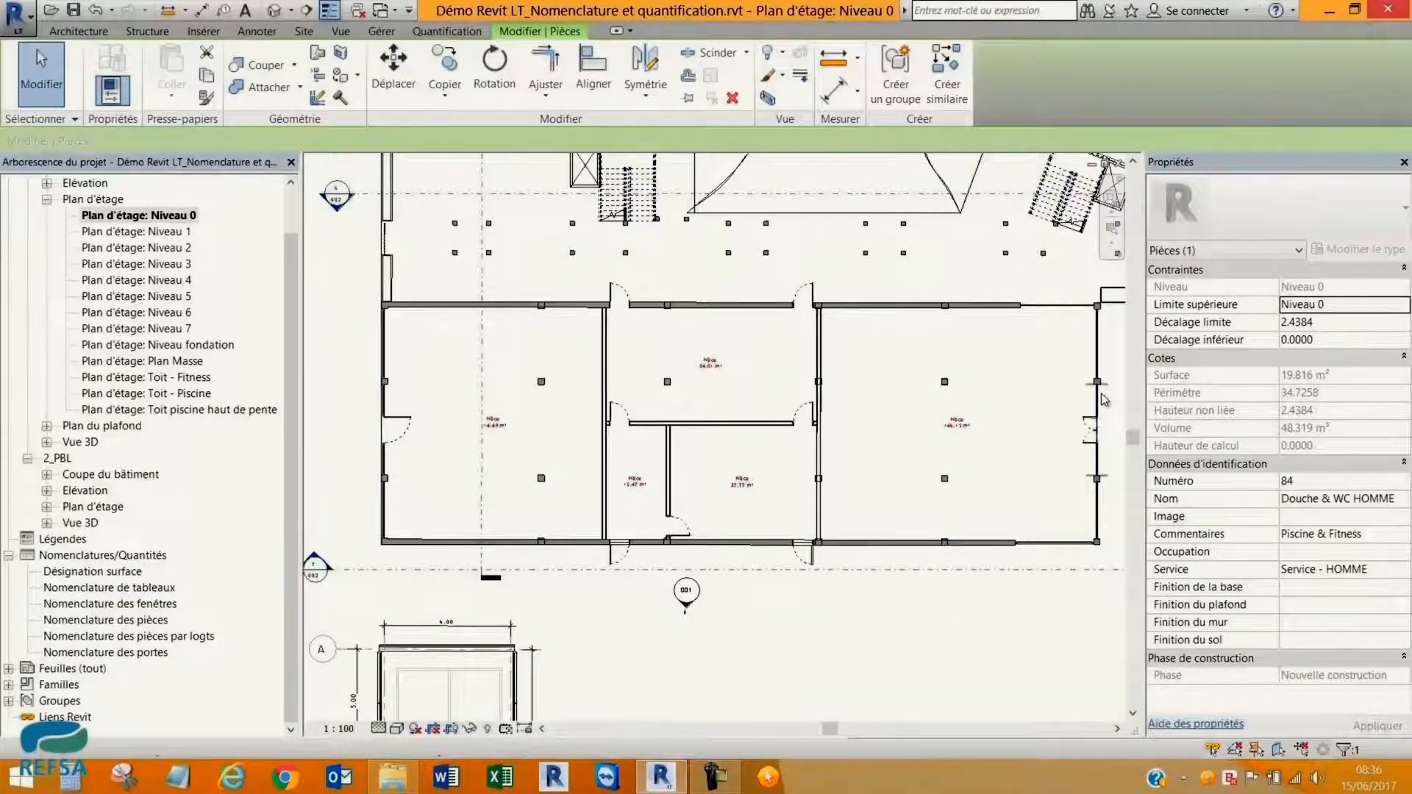
Open the properties of the Nomenclature des pièces par logts schedule and review its fields, sorting, formatting and appearance settings.
double_click(136, 620)
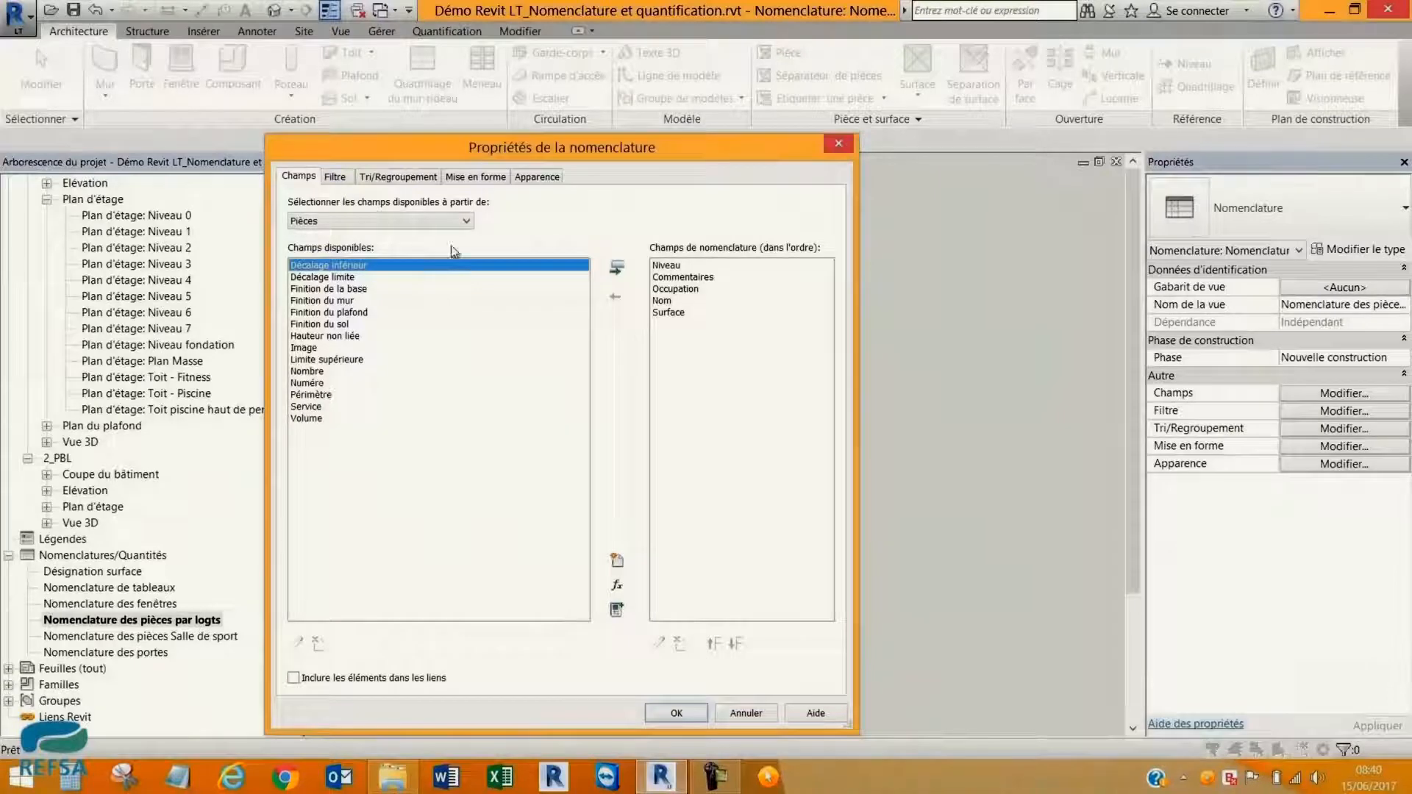
left_click(675, 289)
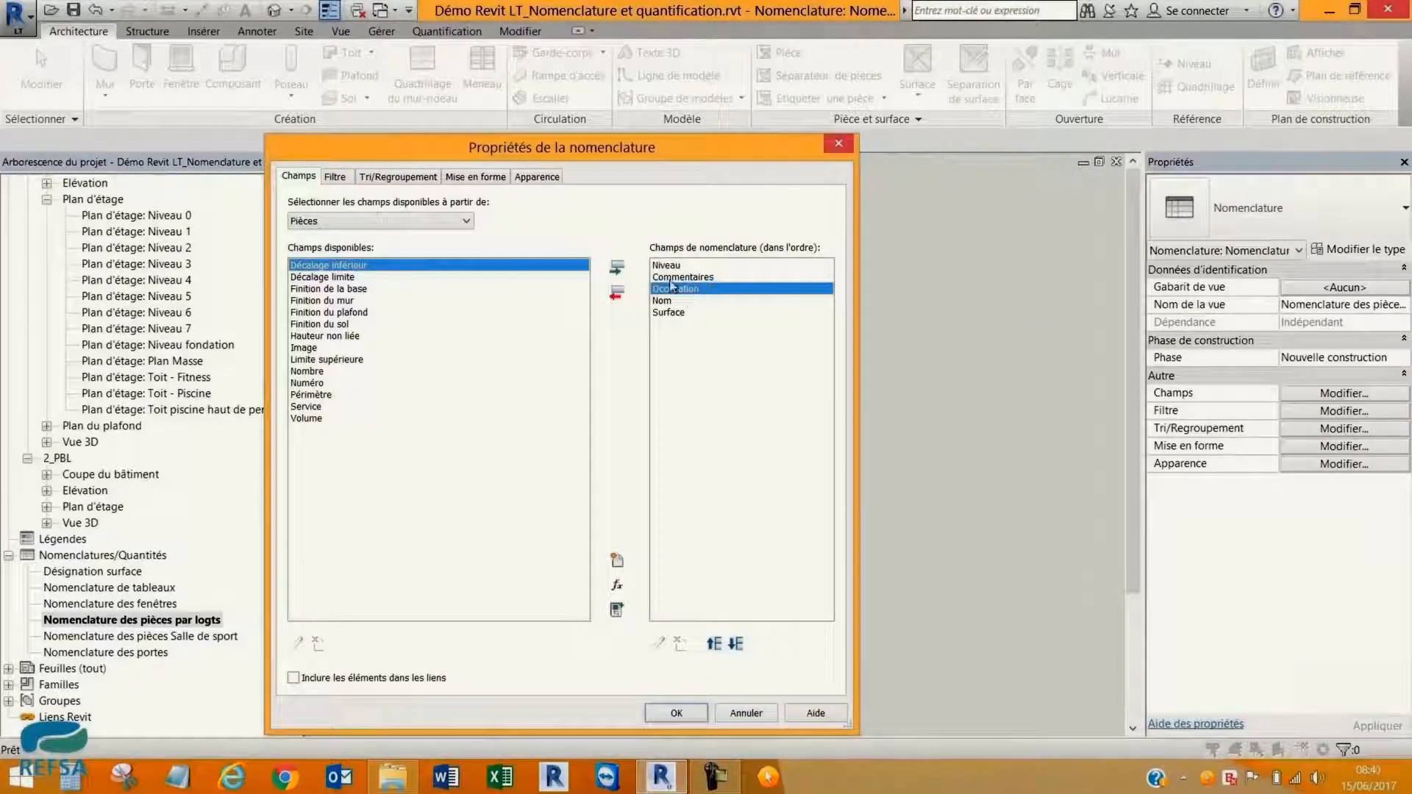
left_click(418, 179)
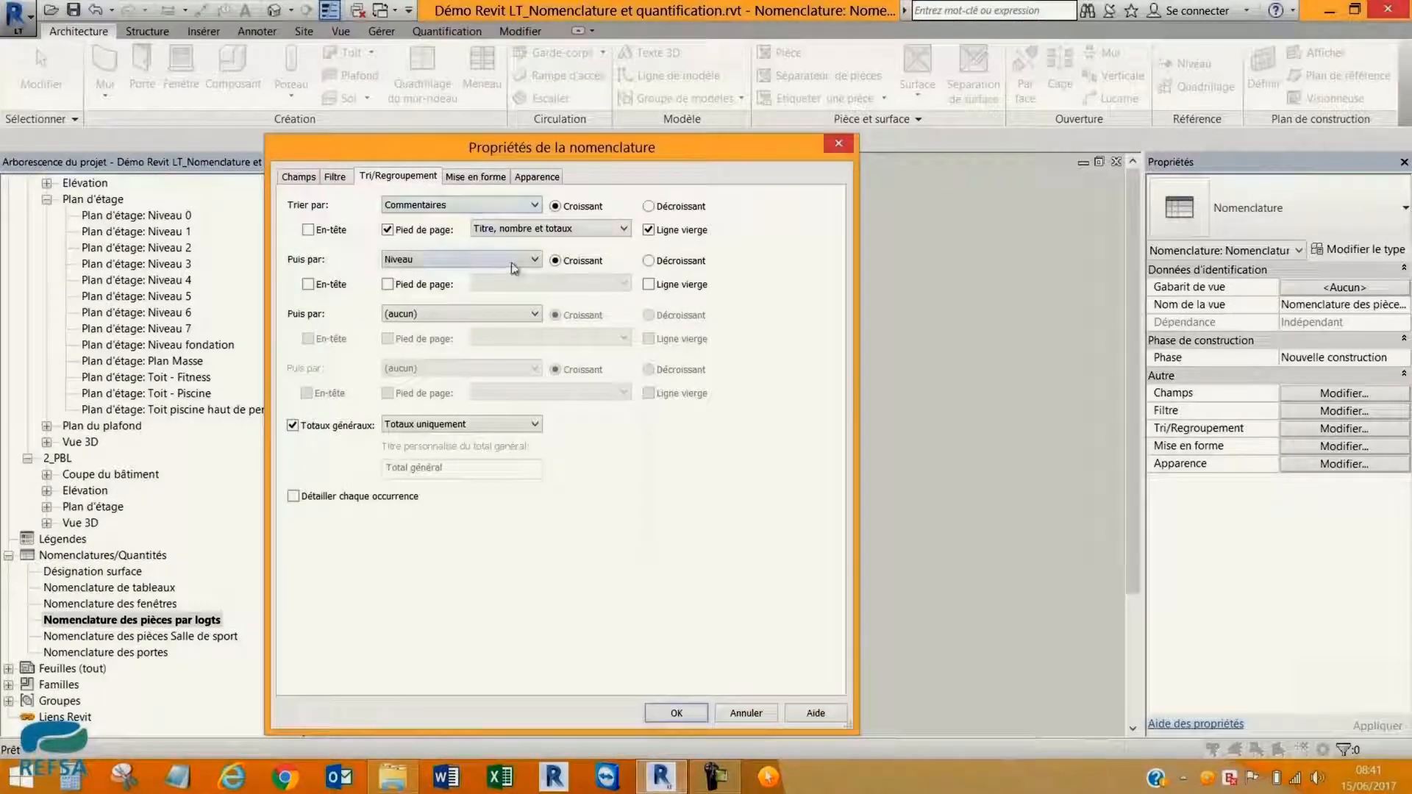
left_click(484, 180)
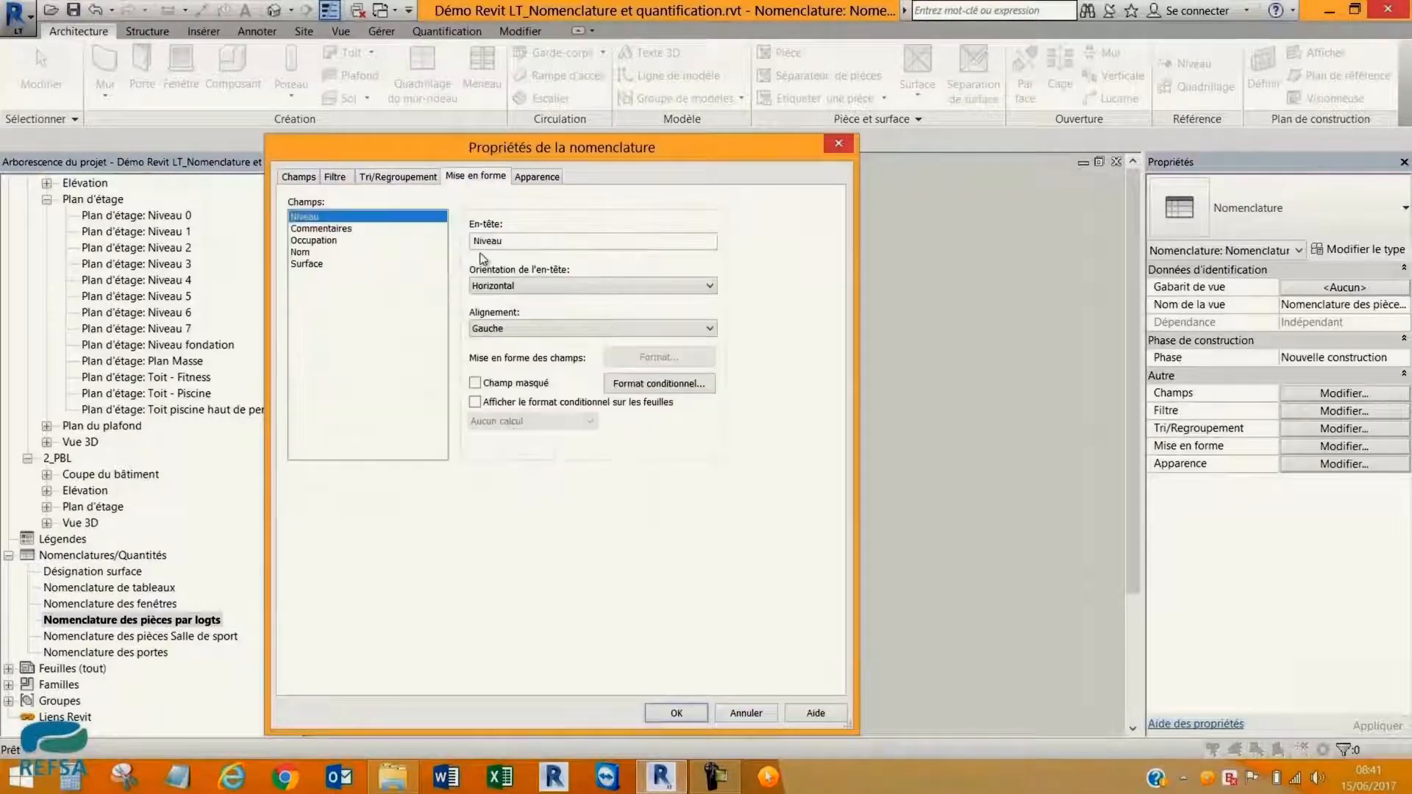
left_click(308, 264)
left_click(537, 177)
left_click(298, 177)
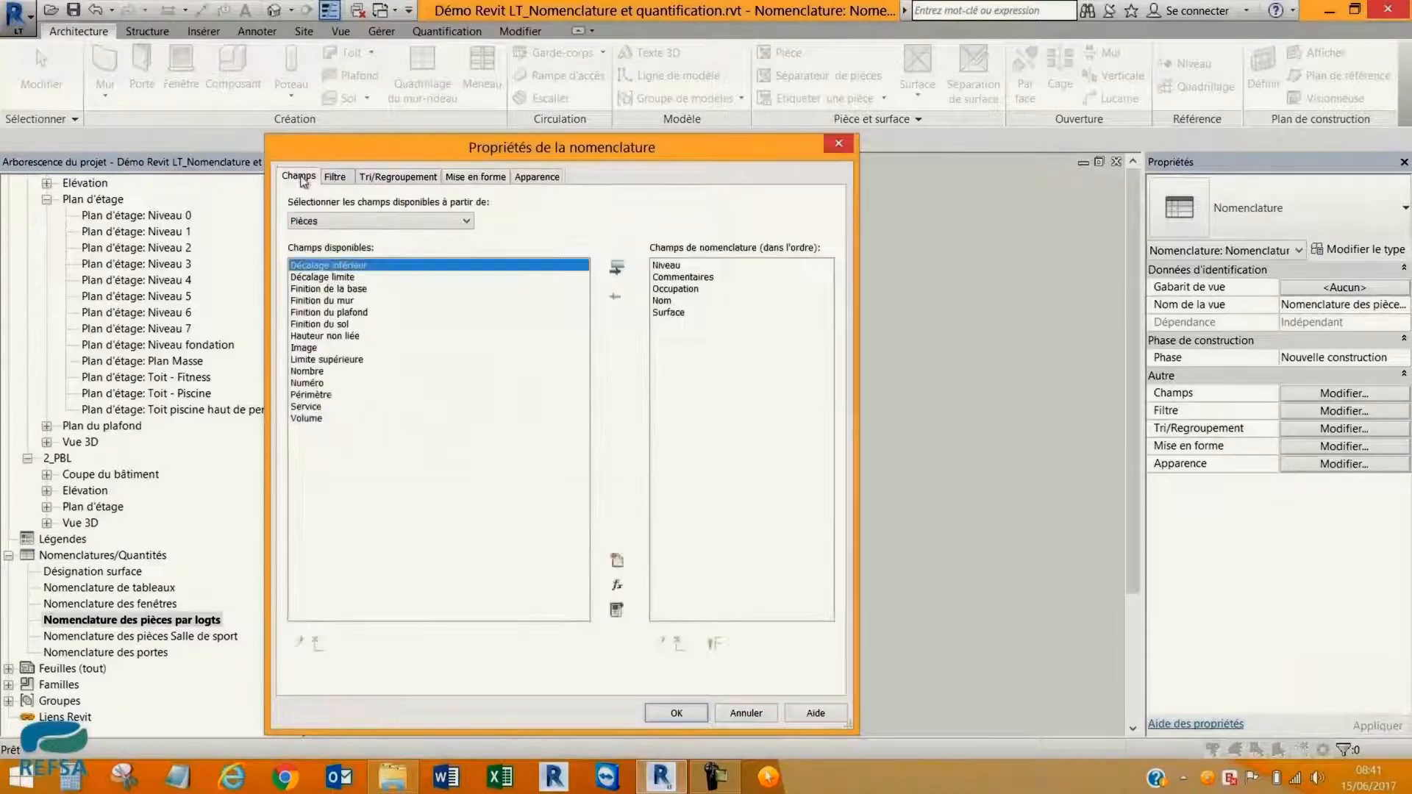
Accept the schedule properties and widen the Commentaires column of the Nomenclature des pièces par logts.
left_click(676, 713)
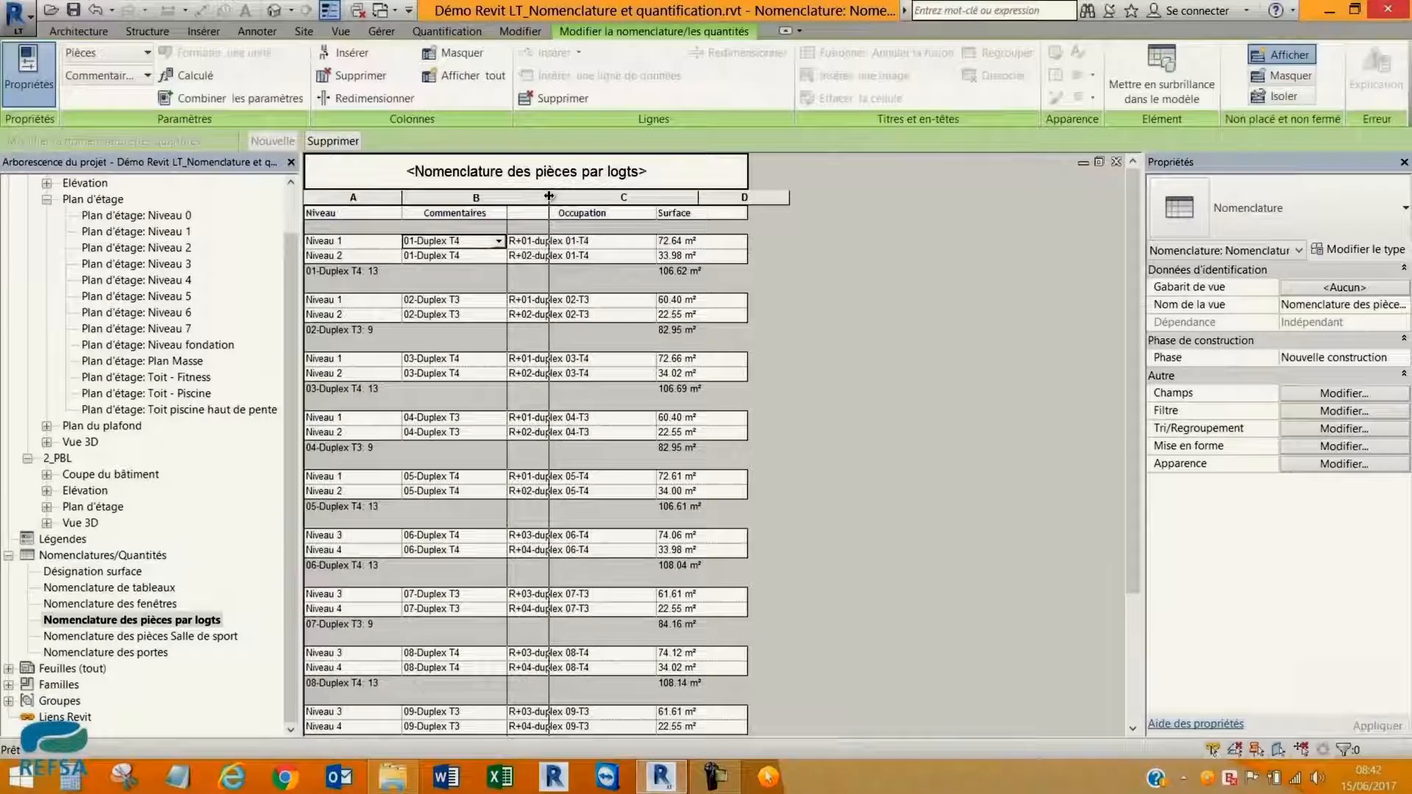
left_click_drag(548, 195, 559, 197)
scroll(907, 278, "down", 3)
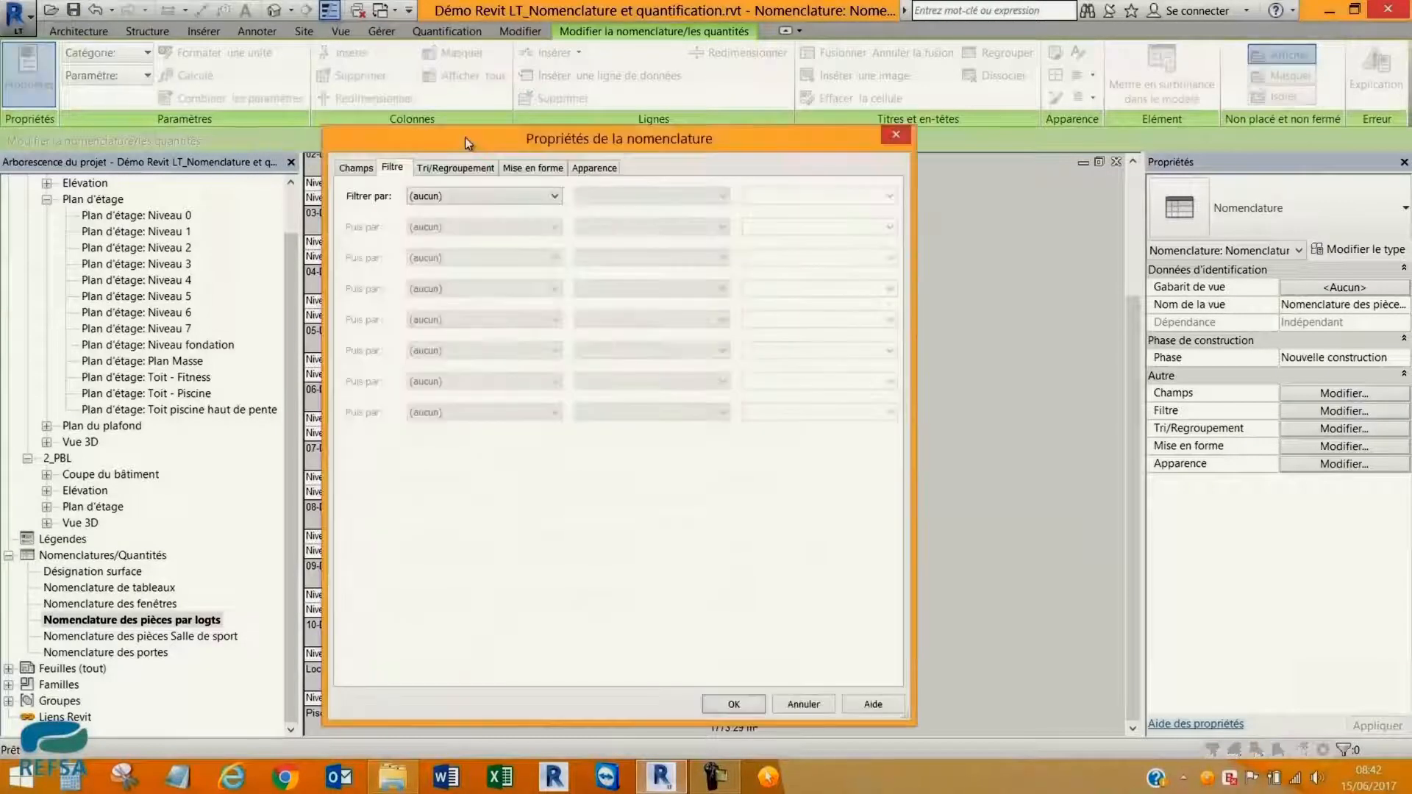
Filter the housing room schedule by Commentaires égal Piscine & Fitness.
left_click(482, 196)
left_click(471, 221)
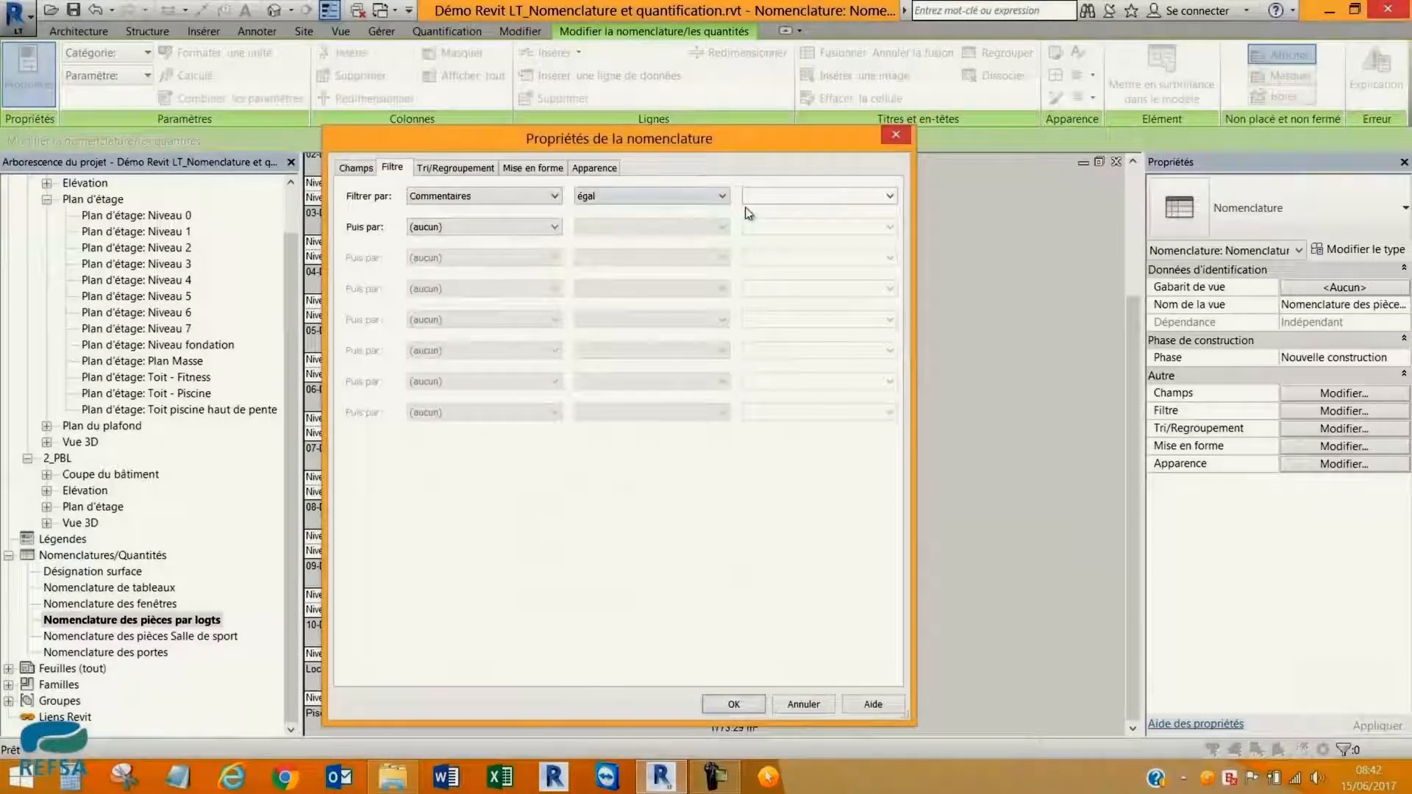
left_click(650, 195)
left_click(626, 283)
left_click(650, 196)
left_click(586, 211)
left_click(890, 199)
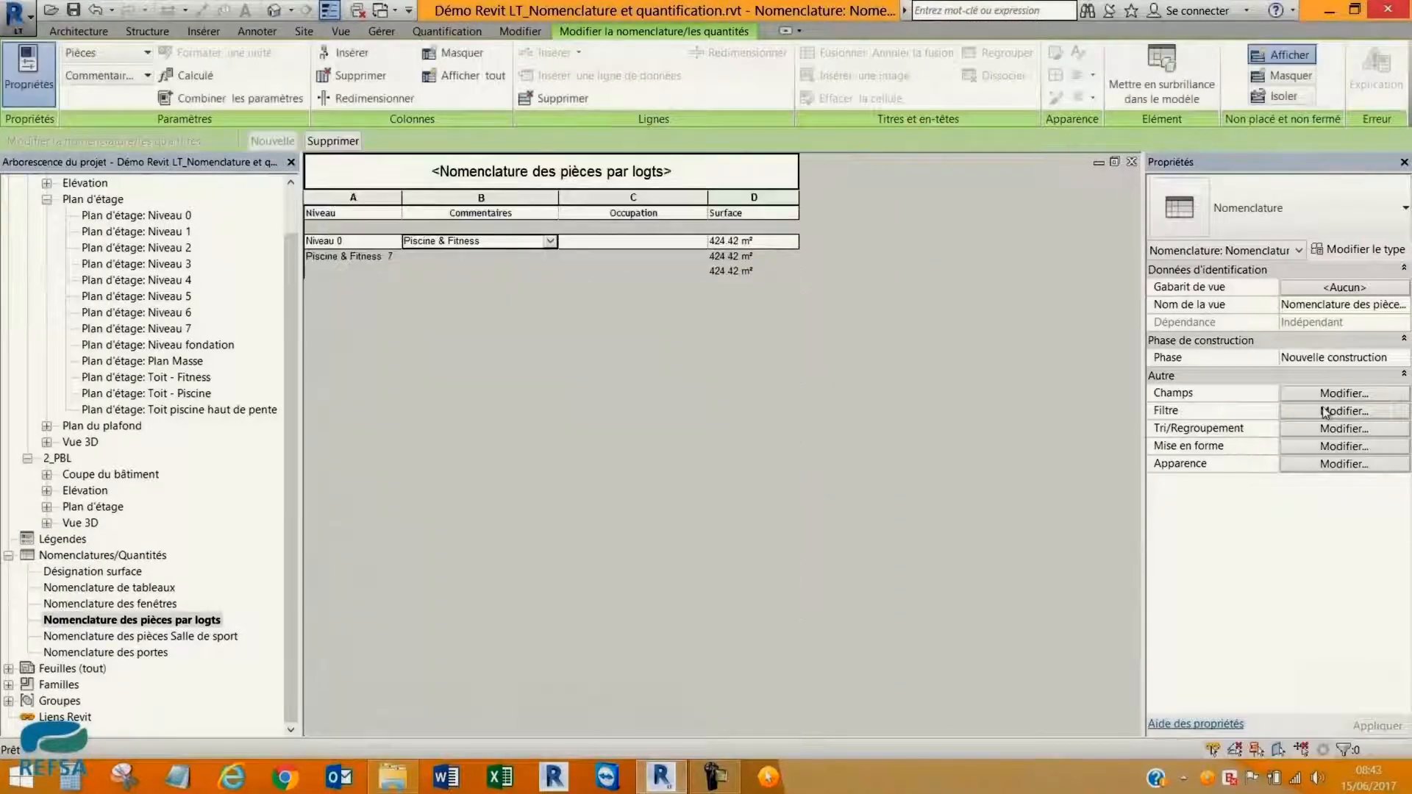
Set the schedule filters to Commentaires n'est pas égal Piscine & Fitness and n'est pas égal Locaux commerciaux, and select the Nomenclature des pièces Salle de sport.
left_click(1325, 412)
left_click(698, 196)
left_click(706, 215)
left_click(482, 226)
left_click(651, 226)
left_click(890, 226)
left_click(807, 334)
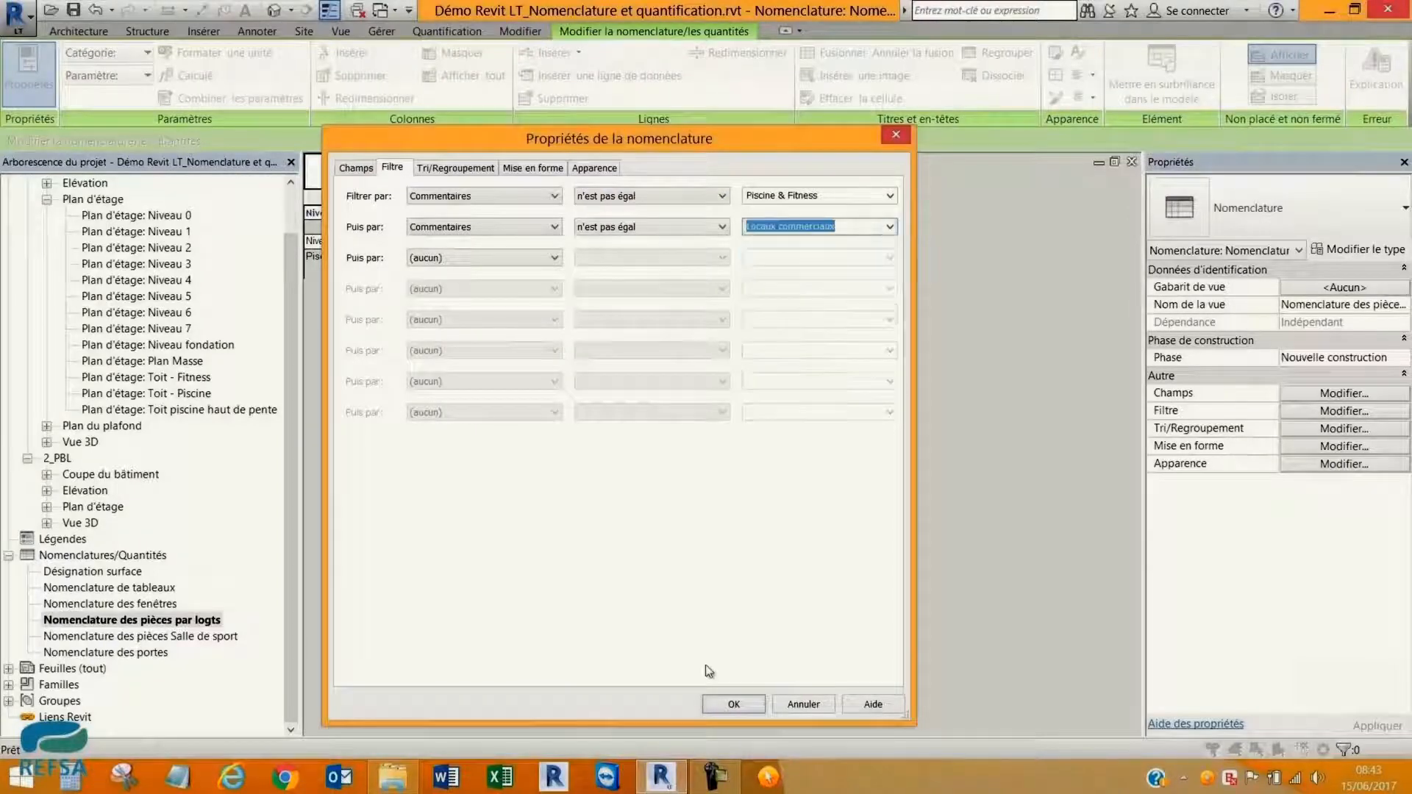
left_click(733, 703)
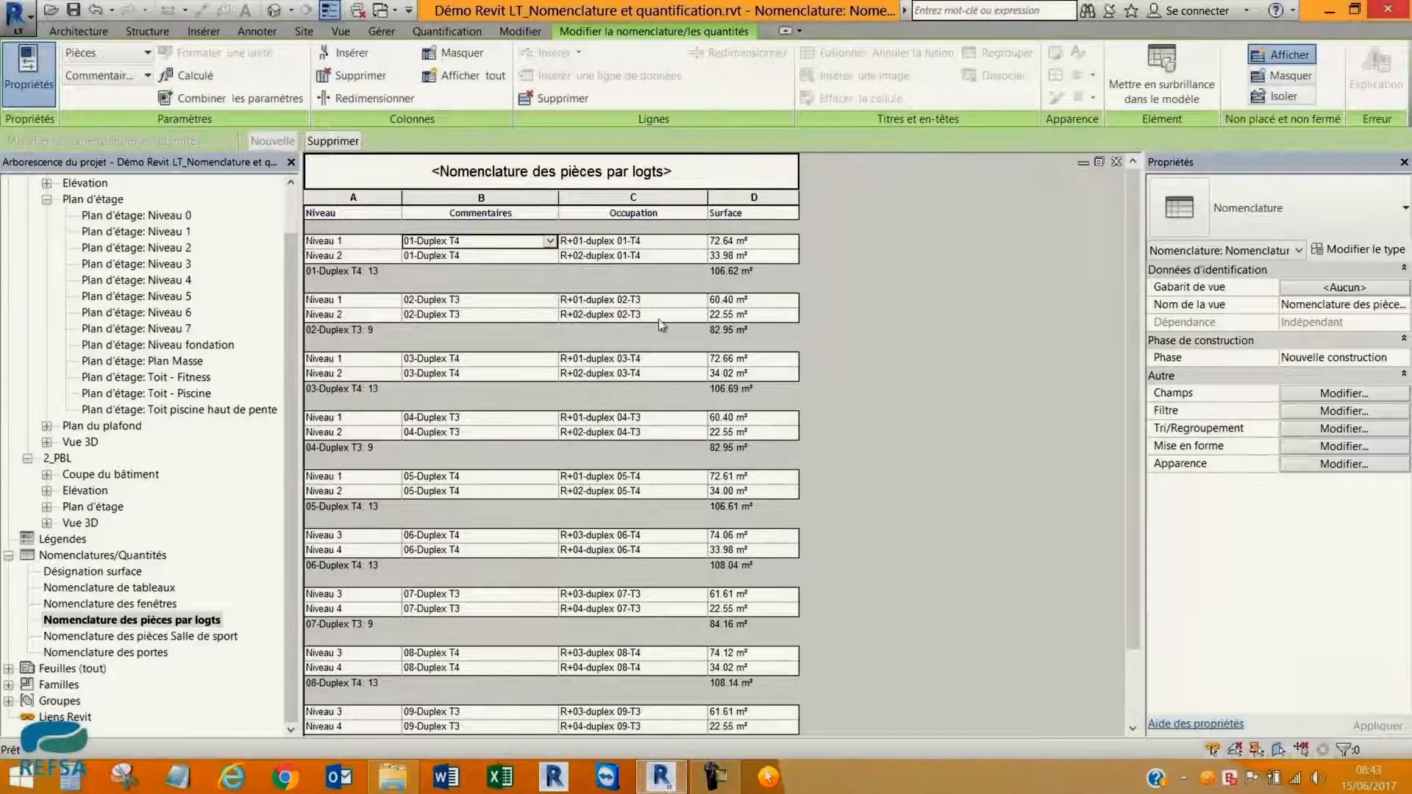
left_click(204, 636)
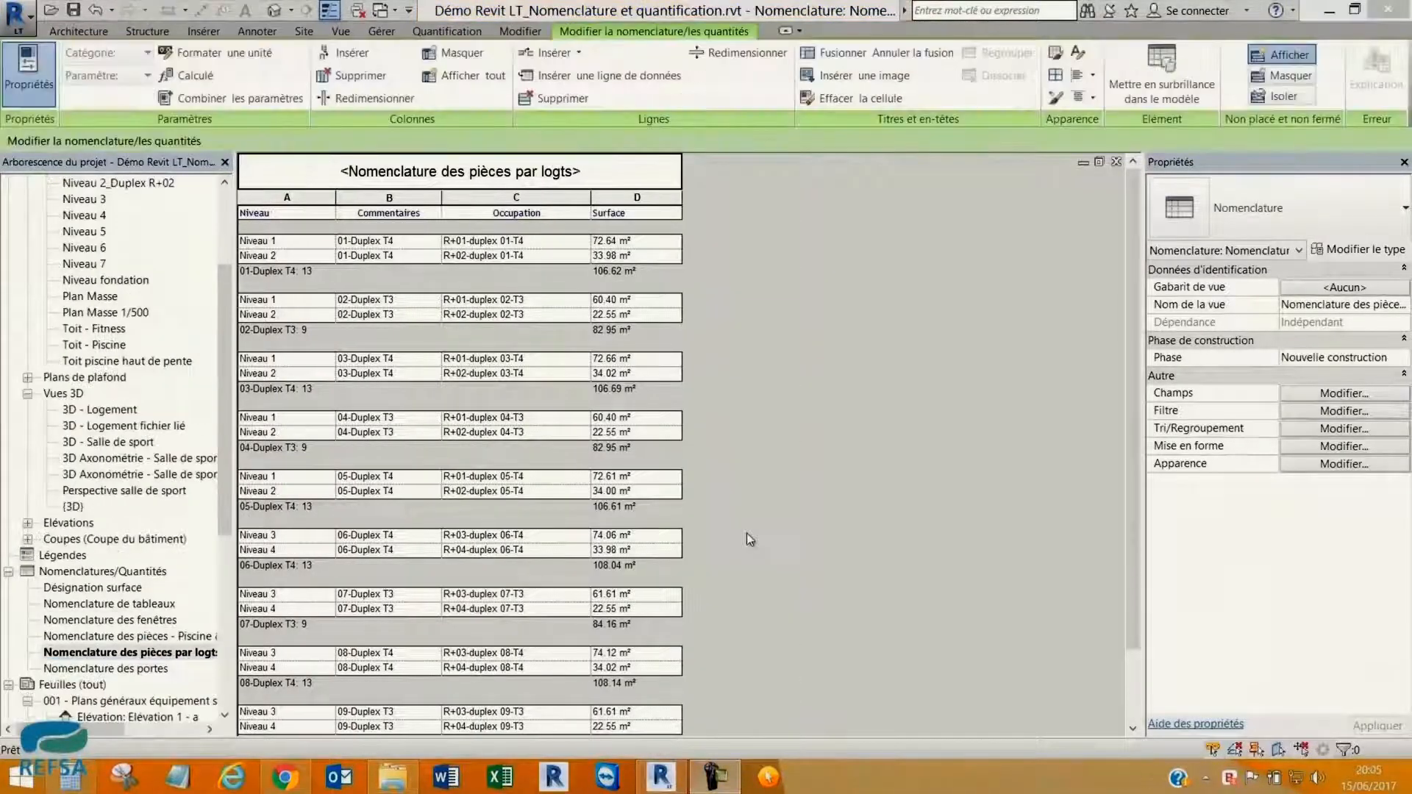
Export the Nomenclature des pièces par logts as a tab-delimited text report, including its title, column headers, group headers, footers and blank lines.
left_click(16, 13)
mouse_move(116, 330)
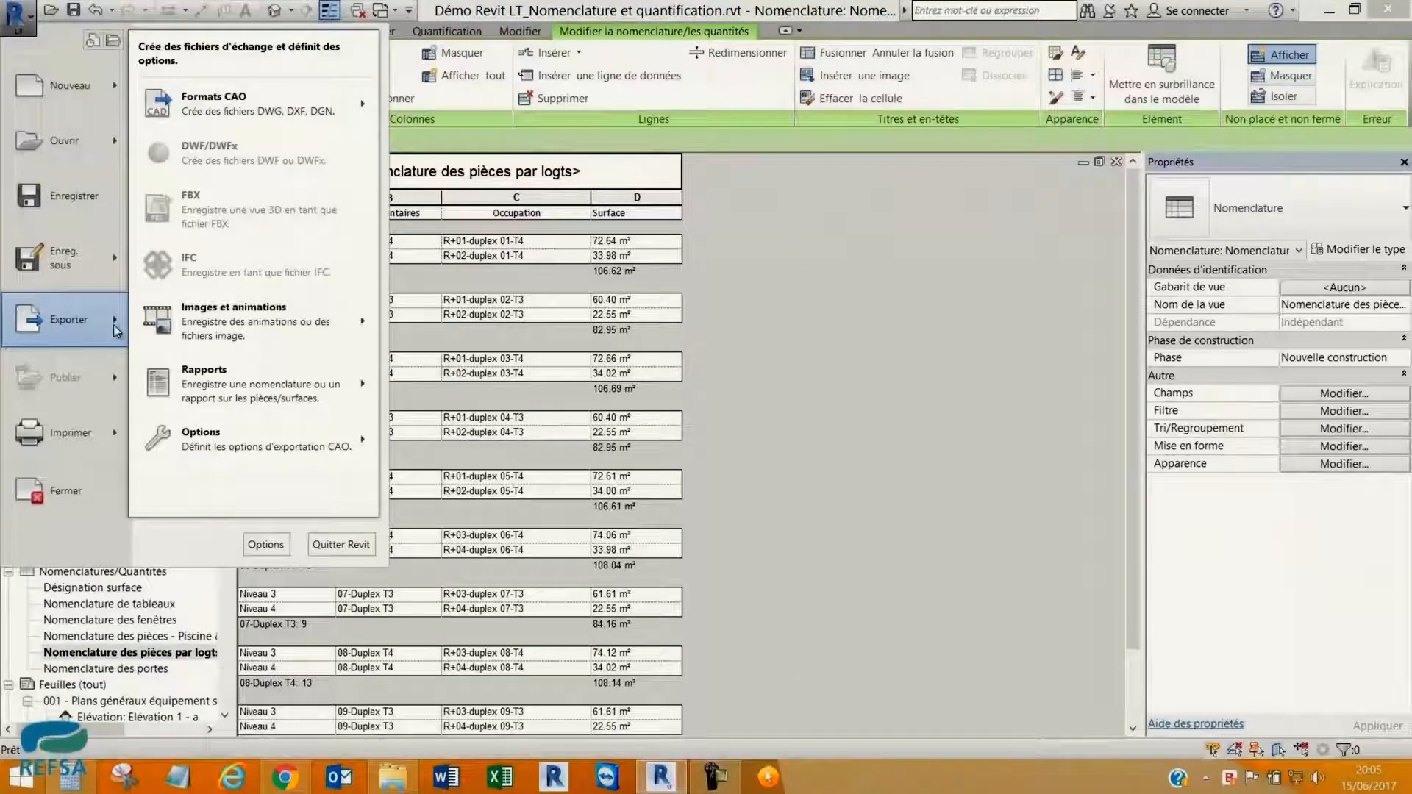
mouse_move(354, 414)
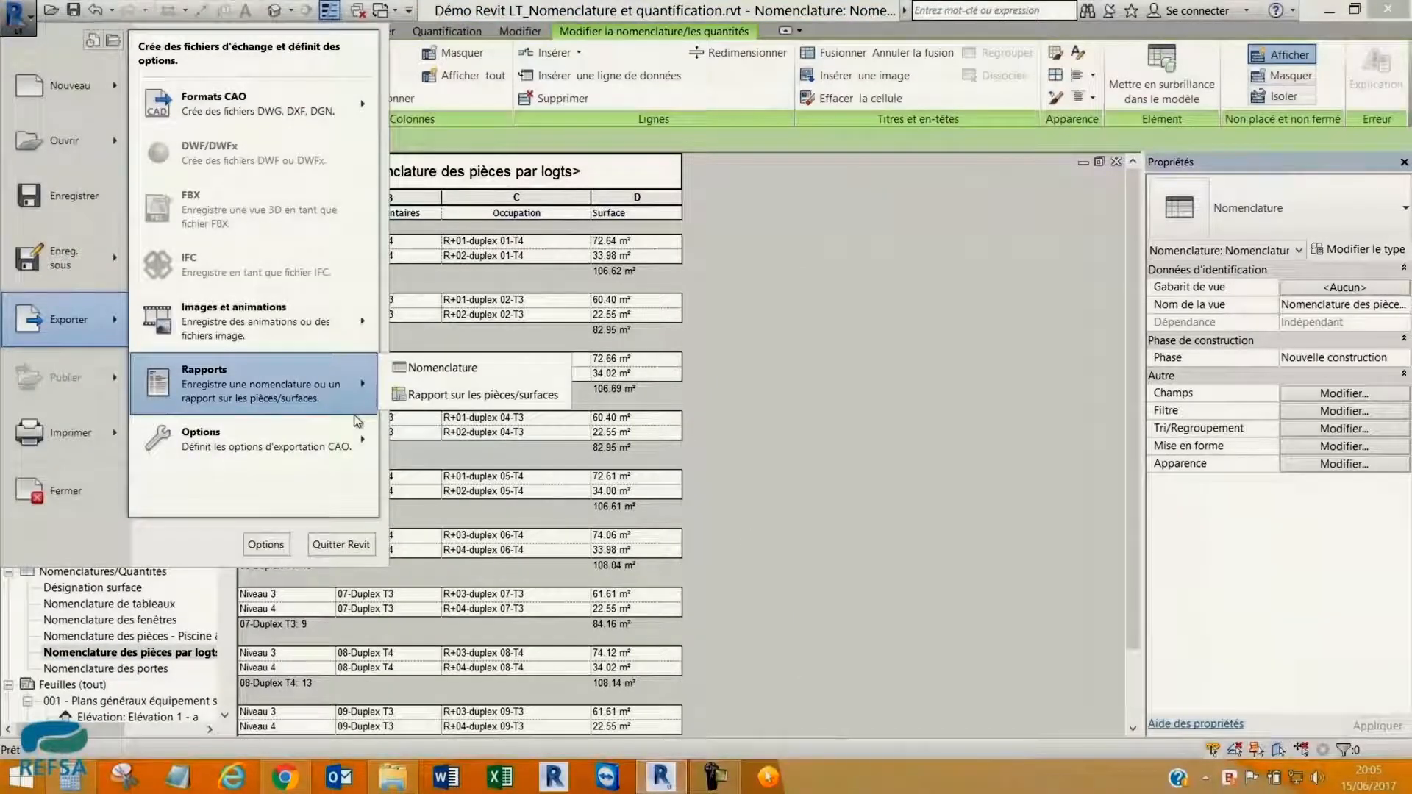
left_click(442, 367)
key("Return")
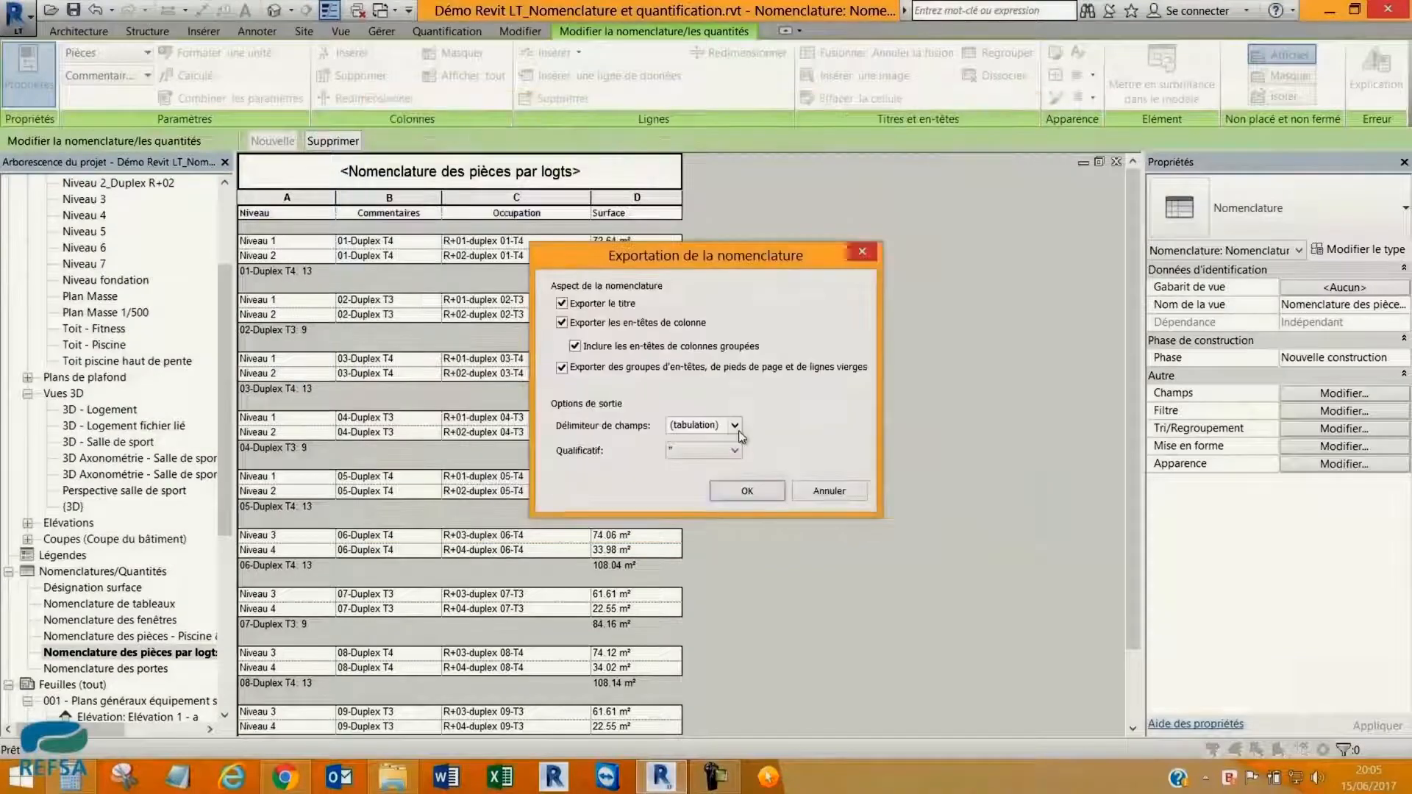
key("Return")
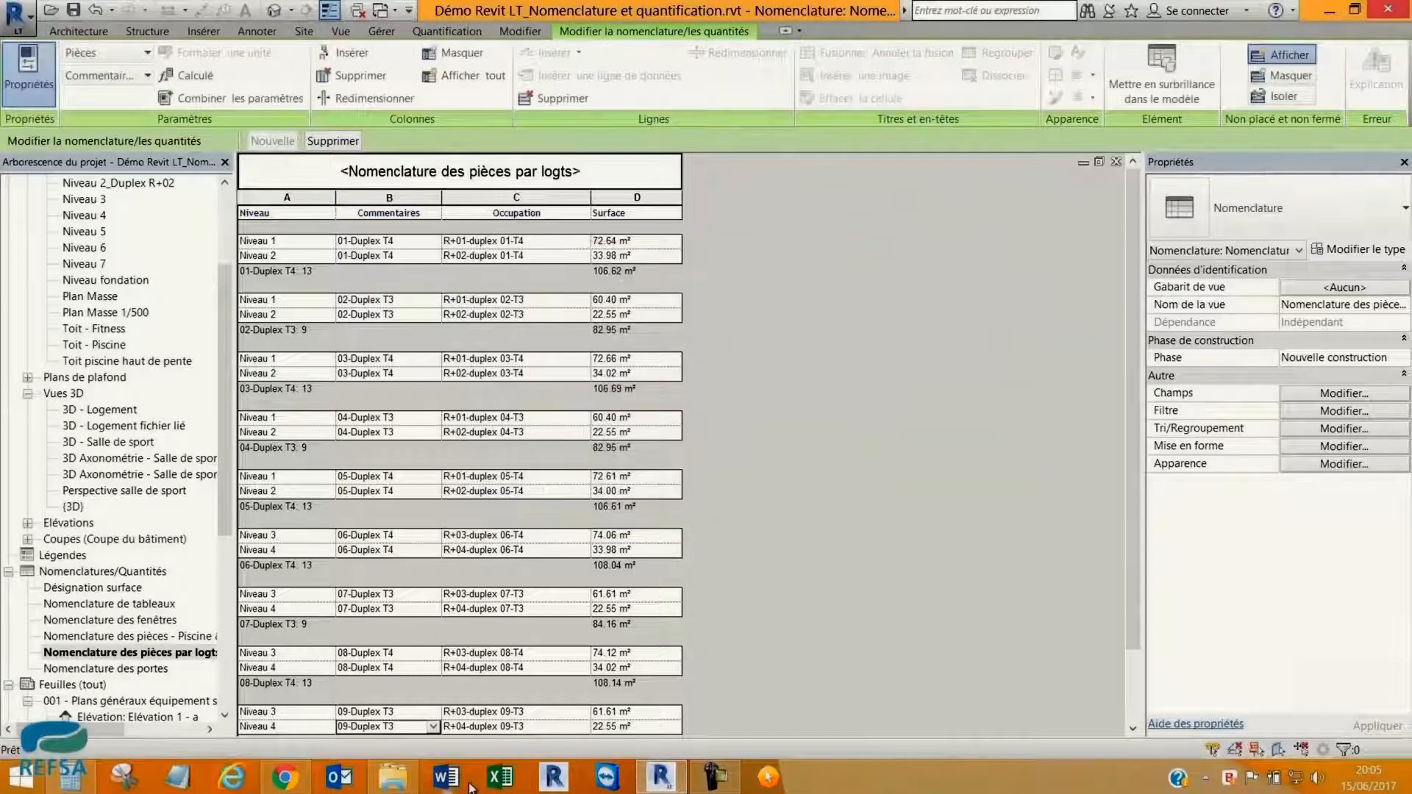
Switch to File Explorer and rename the exported text file as Nomenclature des pièces par logts.csv.
left_click(392, 777)
left_click(590, 265)
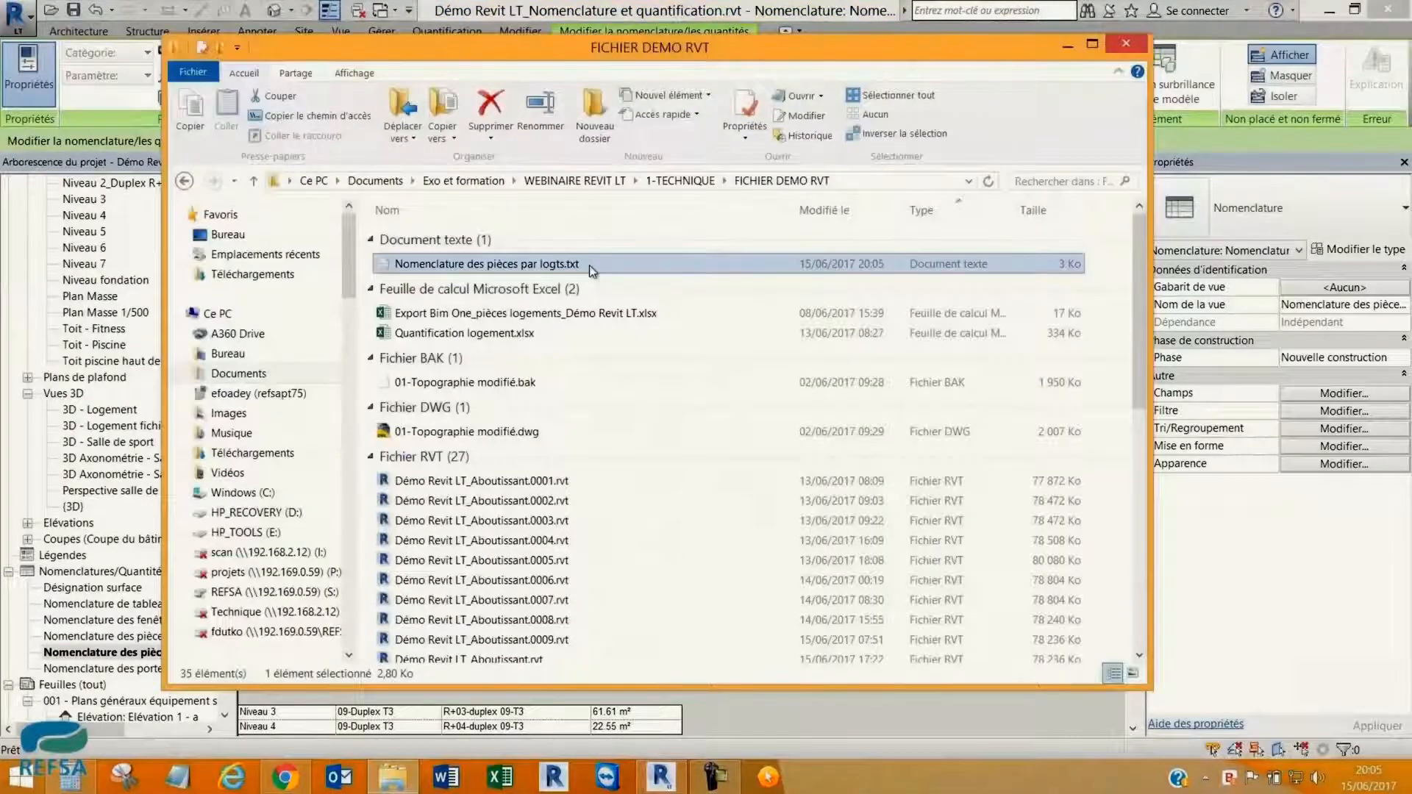
key("F2")
left_click(590, 264)
key("BackSpace")
key("BackSpace")
key("BackSpace")
type("csv")
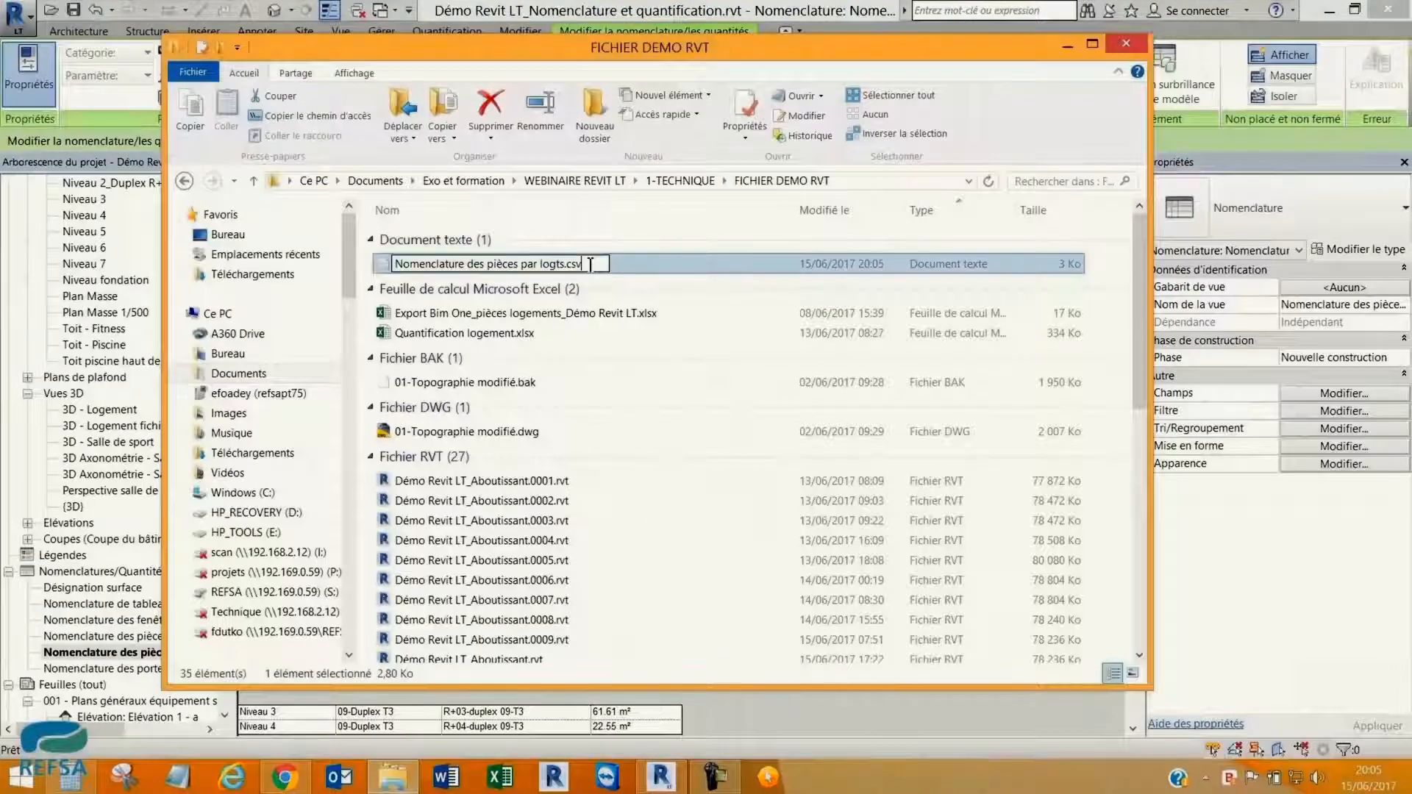
key("Return")
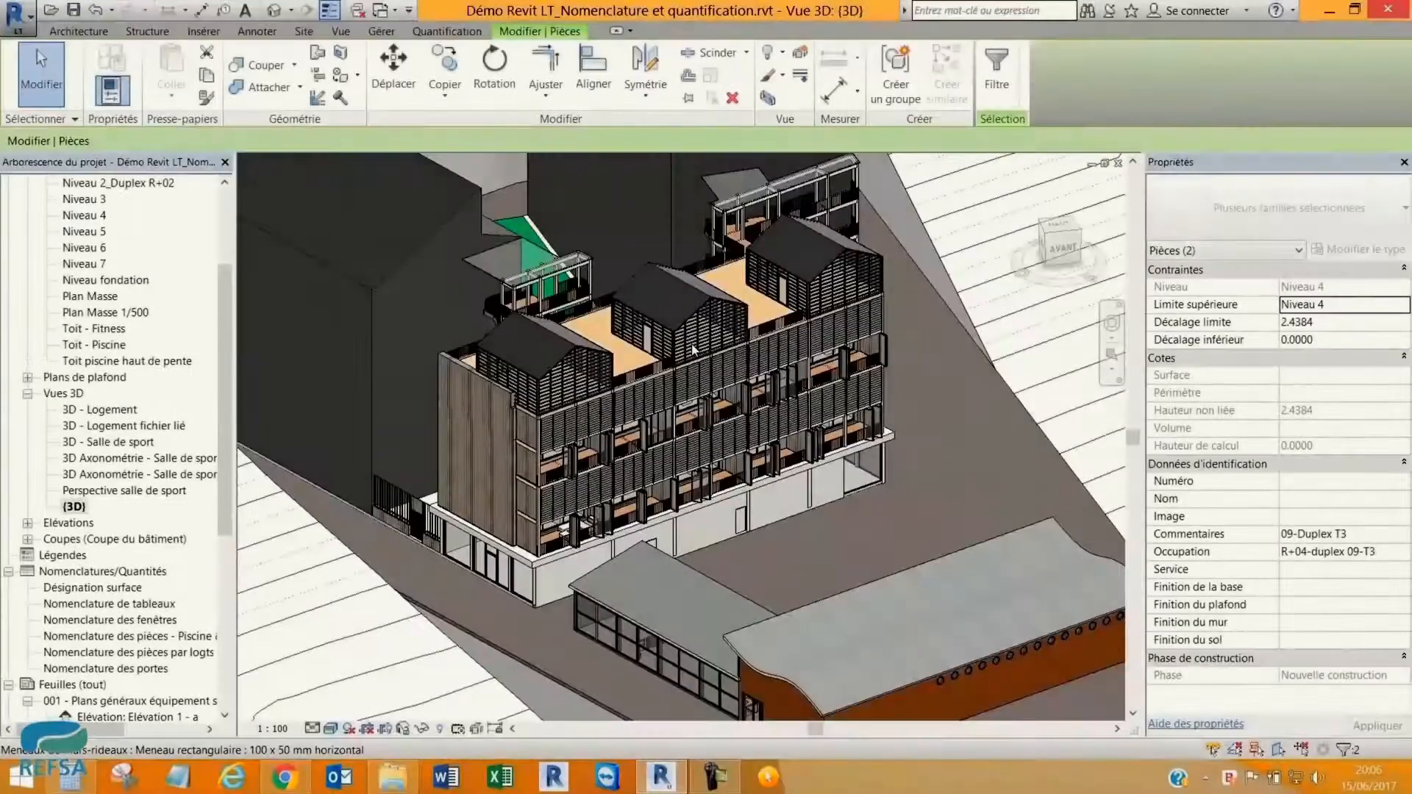
Open the Buildingbook calculation of construction element quantities and check the choices for its selection method.
left_click(446, 31)
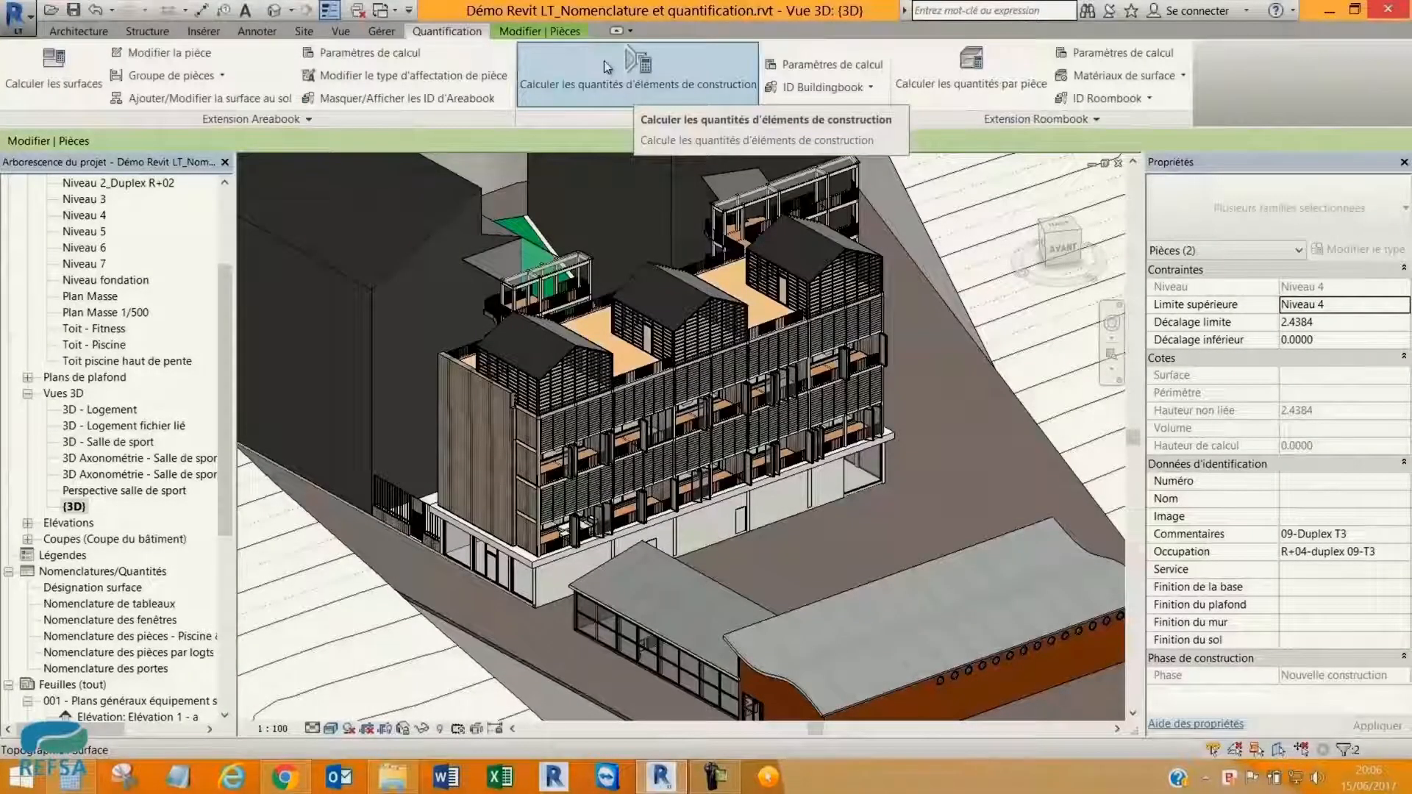
left_click(603, 60)
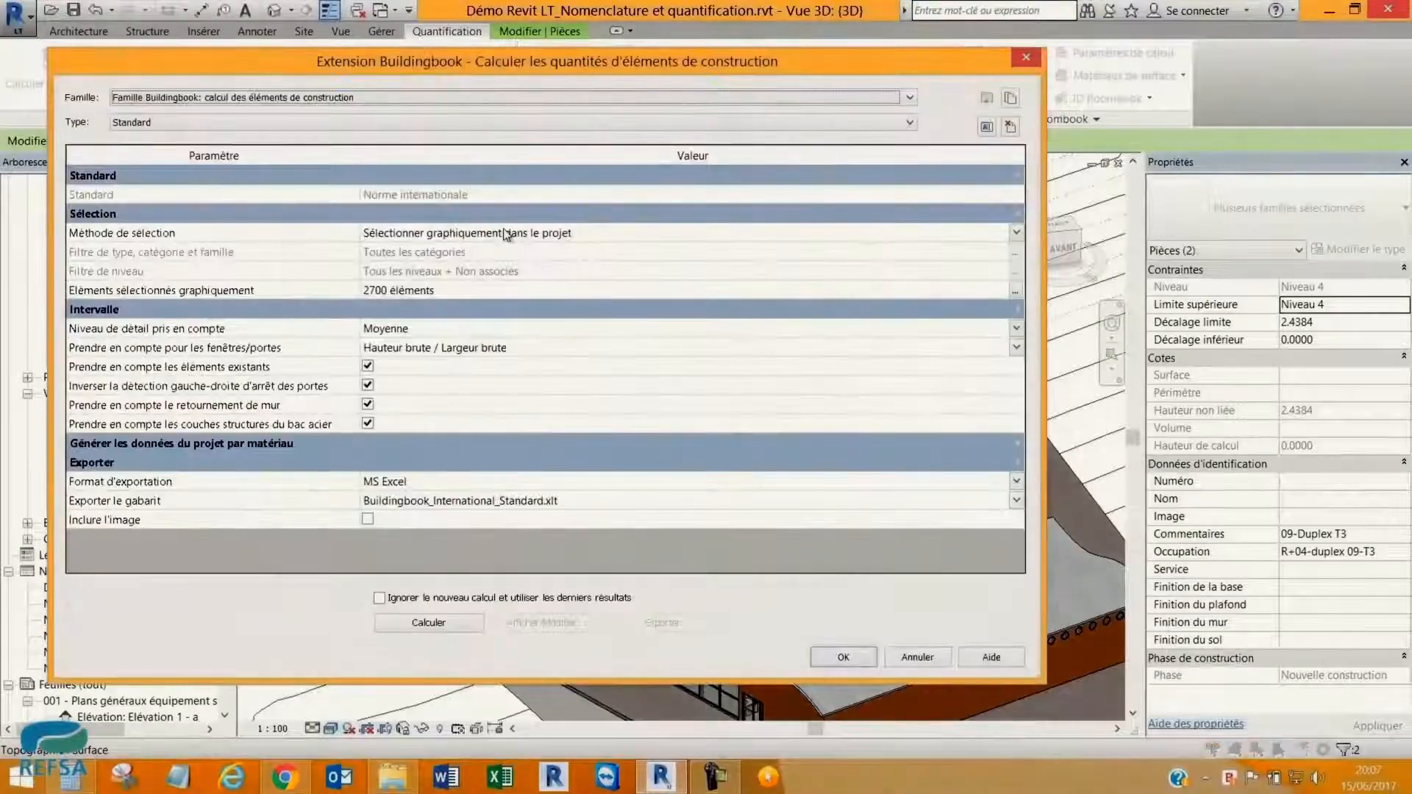
left_click(1015, 234)
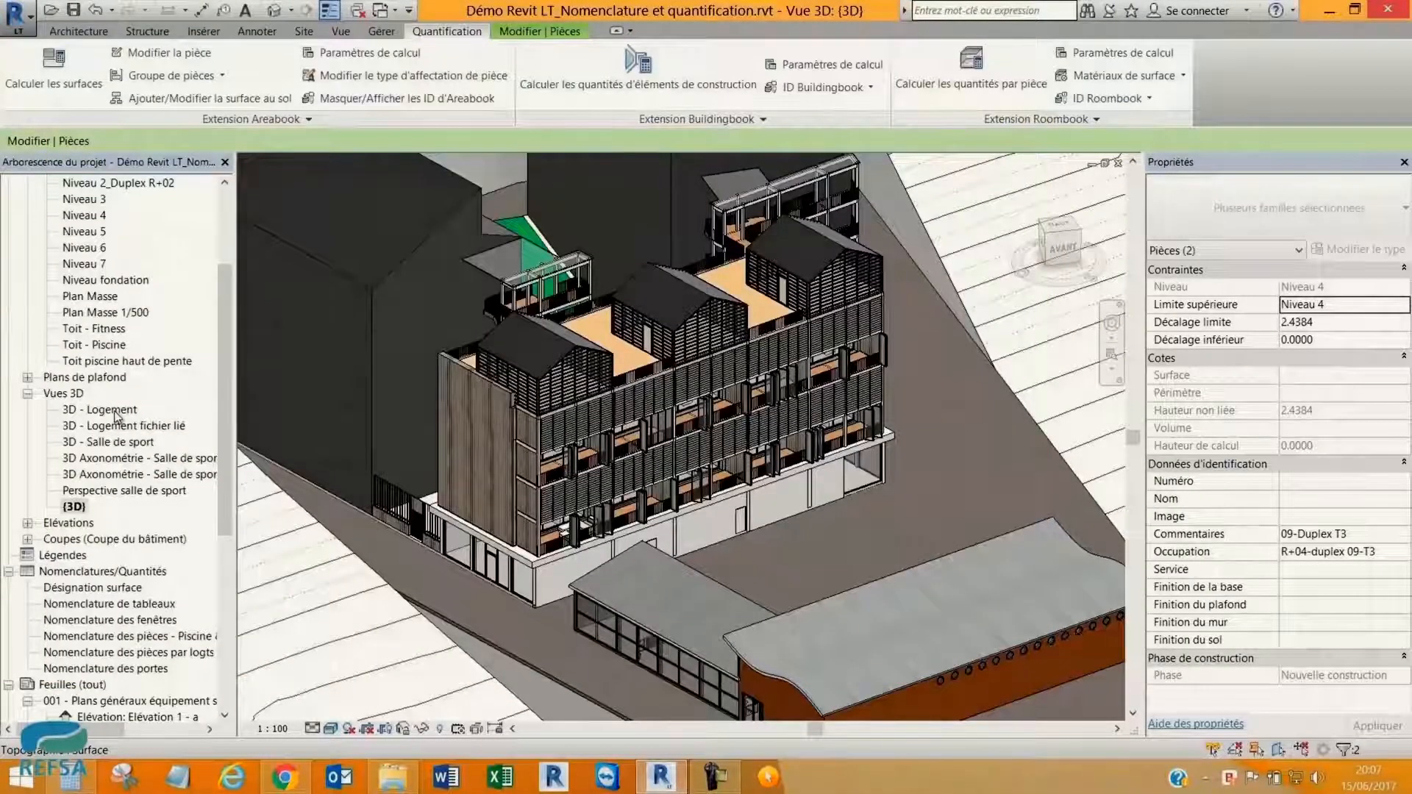
In the 3D - Logement view, select the whole housing building graphically for the Buildingbook calculation and calculate its construction element quantities.
double_click(114, 412)
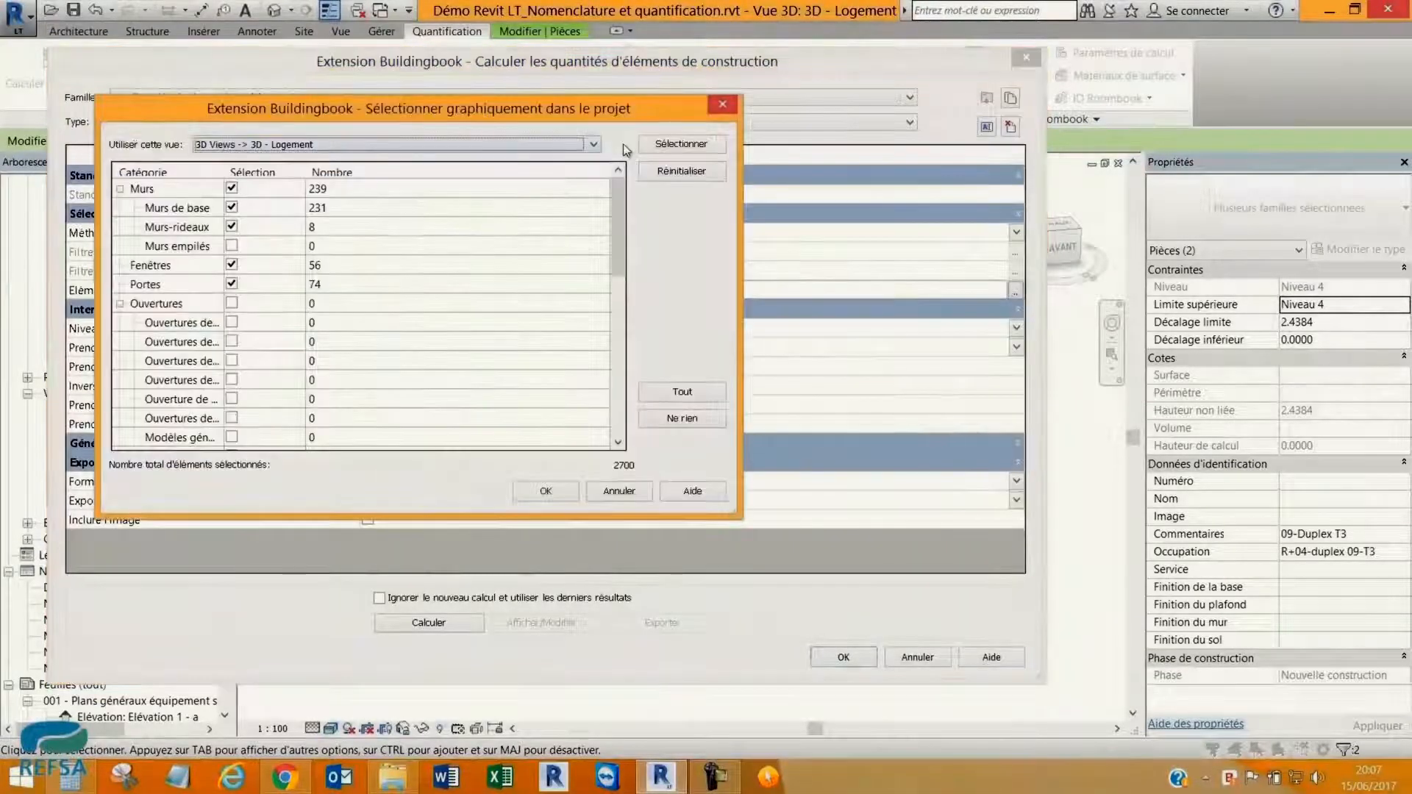
left_click(681, 144)
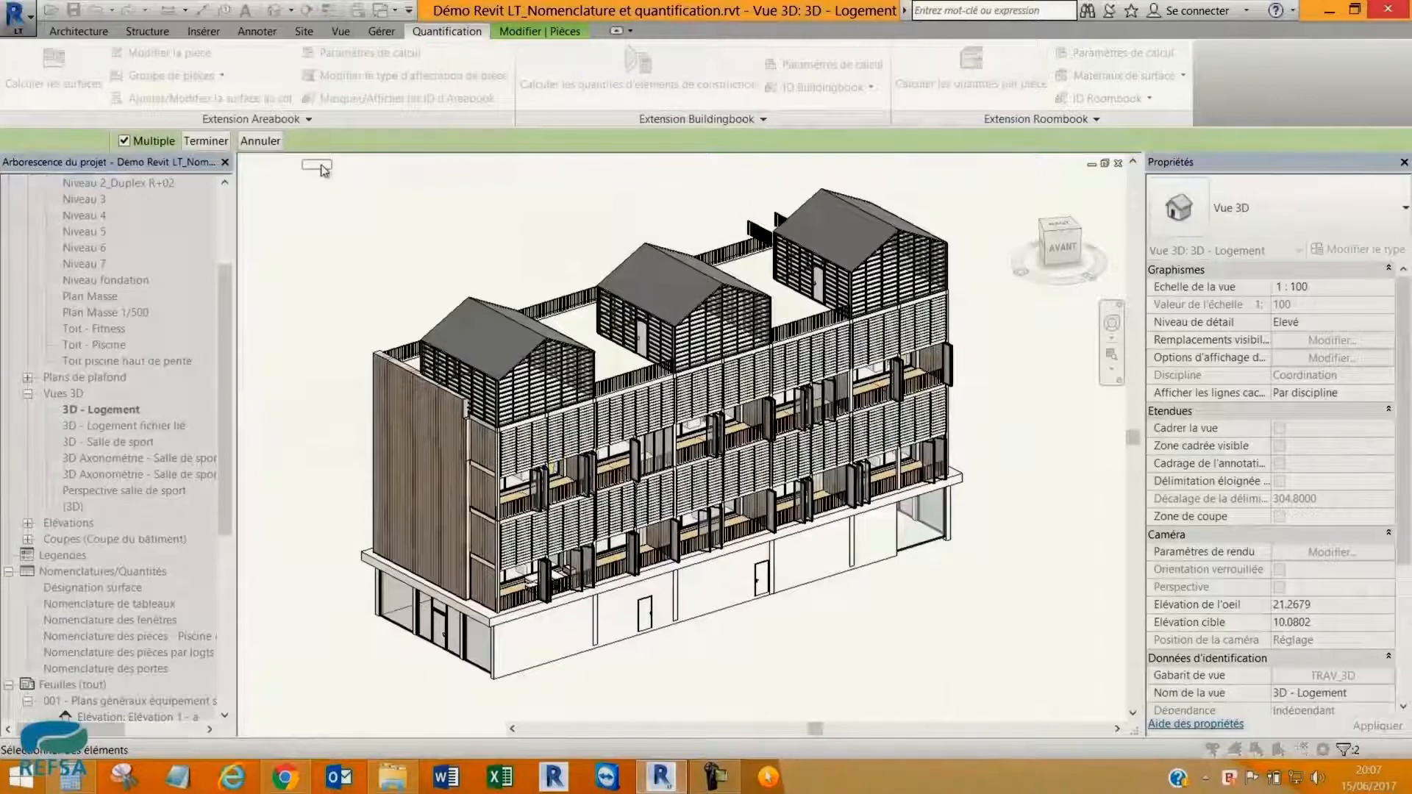
left_click_drag(303, 160, 1029, 698)
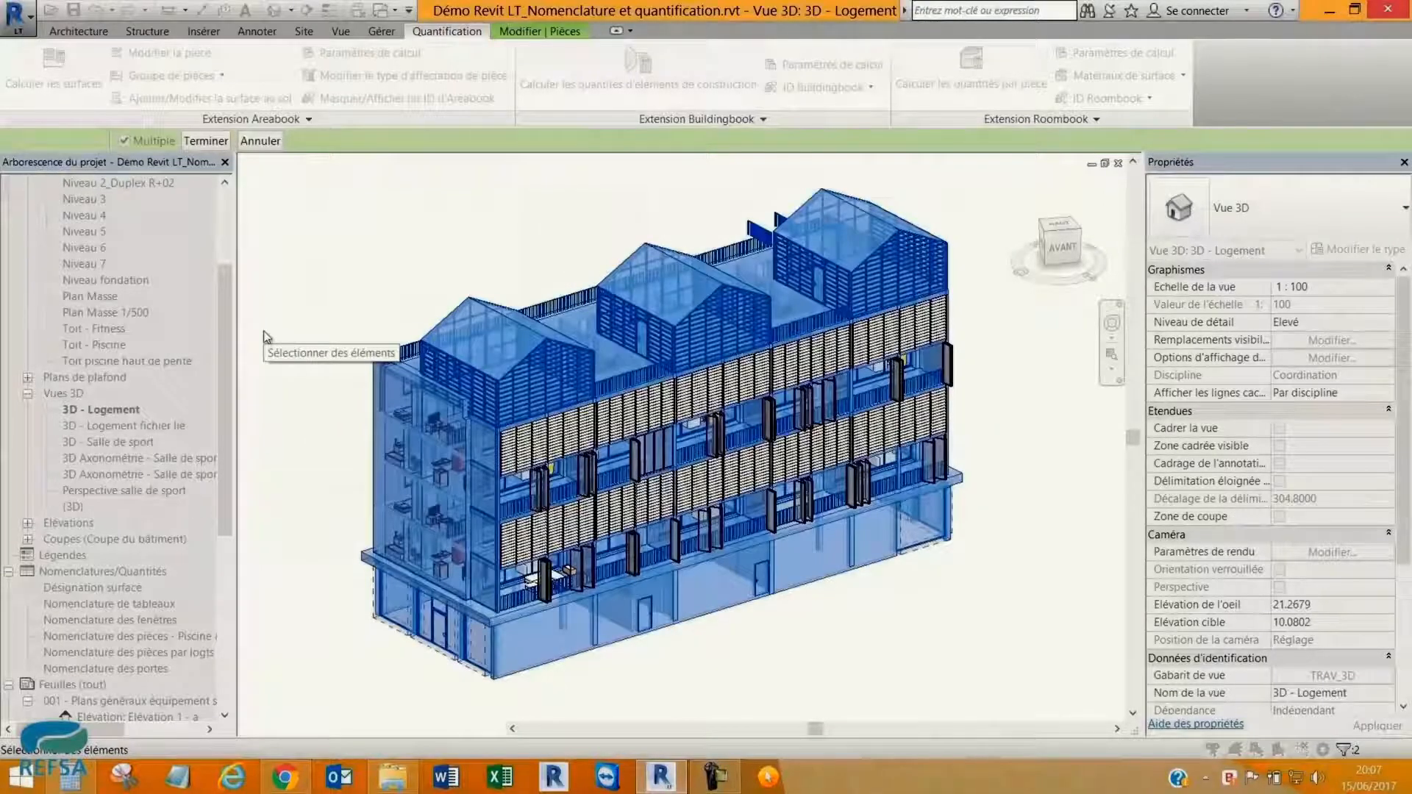
left_click(217, 143)
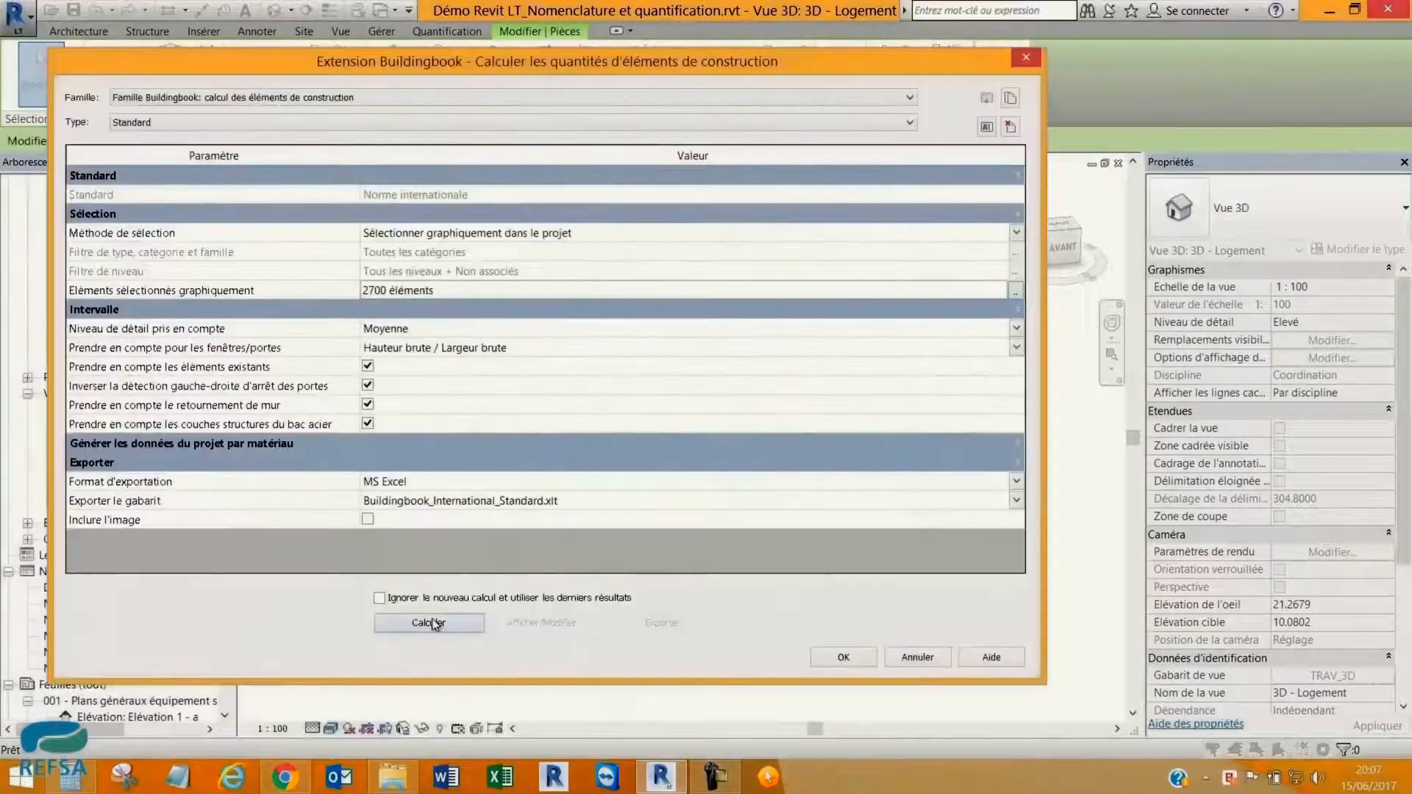
left_click(432, 623)
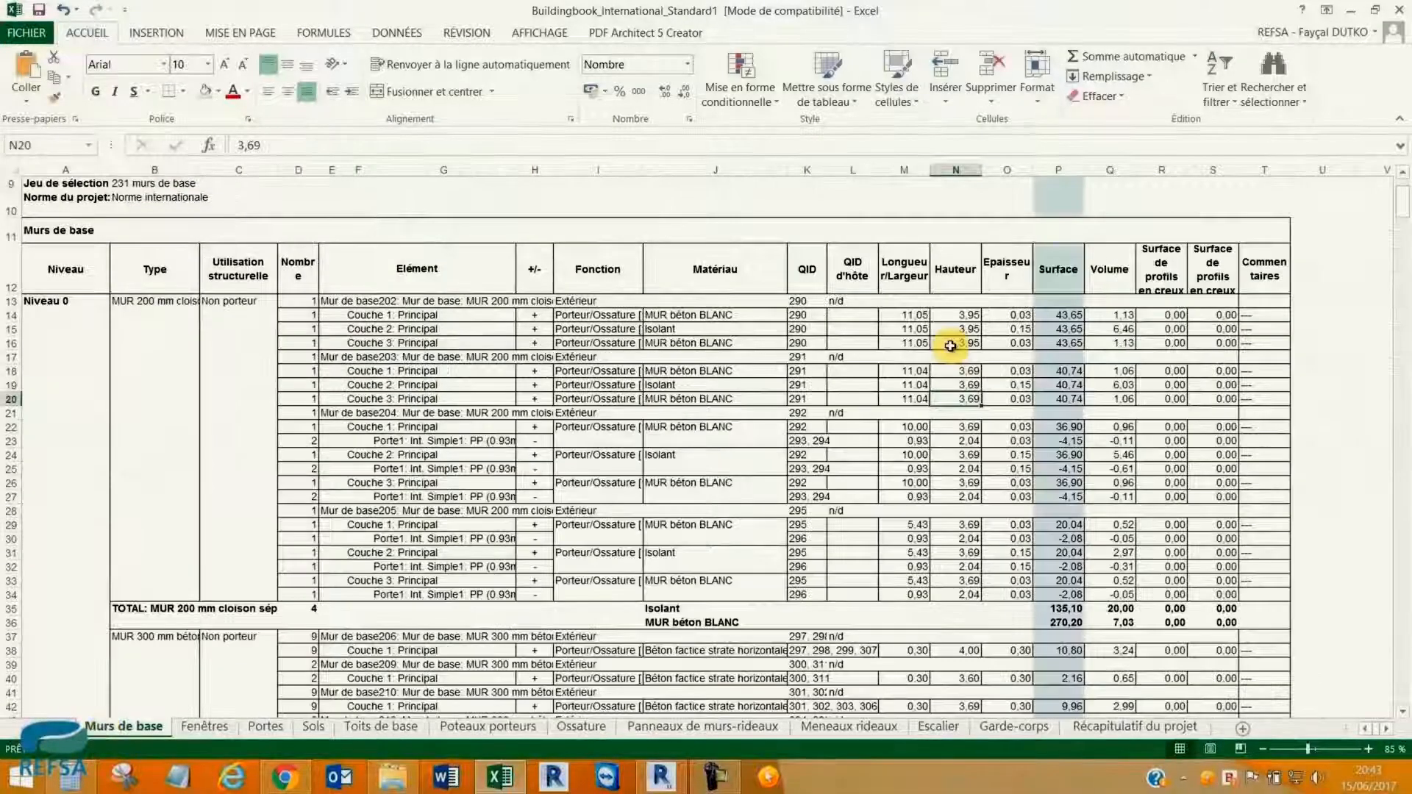
Examine the wall layer surfaces, volumes and level totals on the Murs de base sheet of the Buildingbook_International_Standard1 workbook in Excel.
scroll(658, 419, "down", 11)
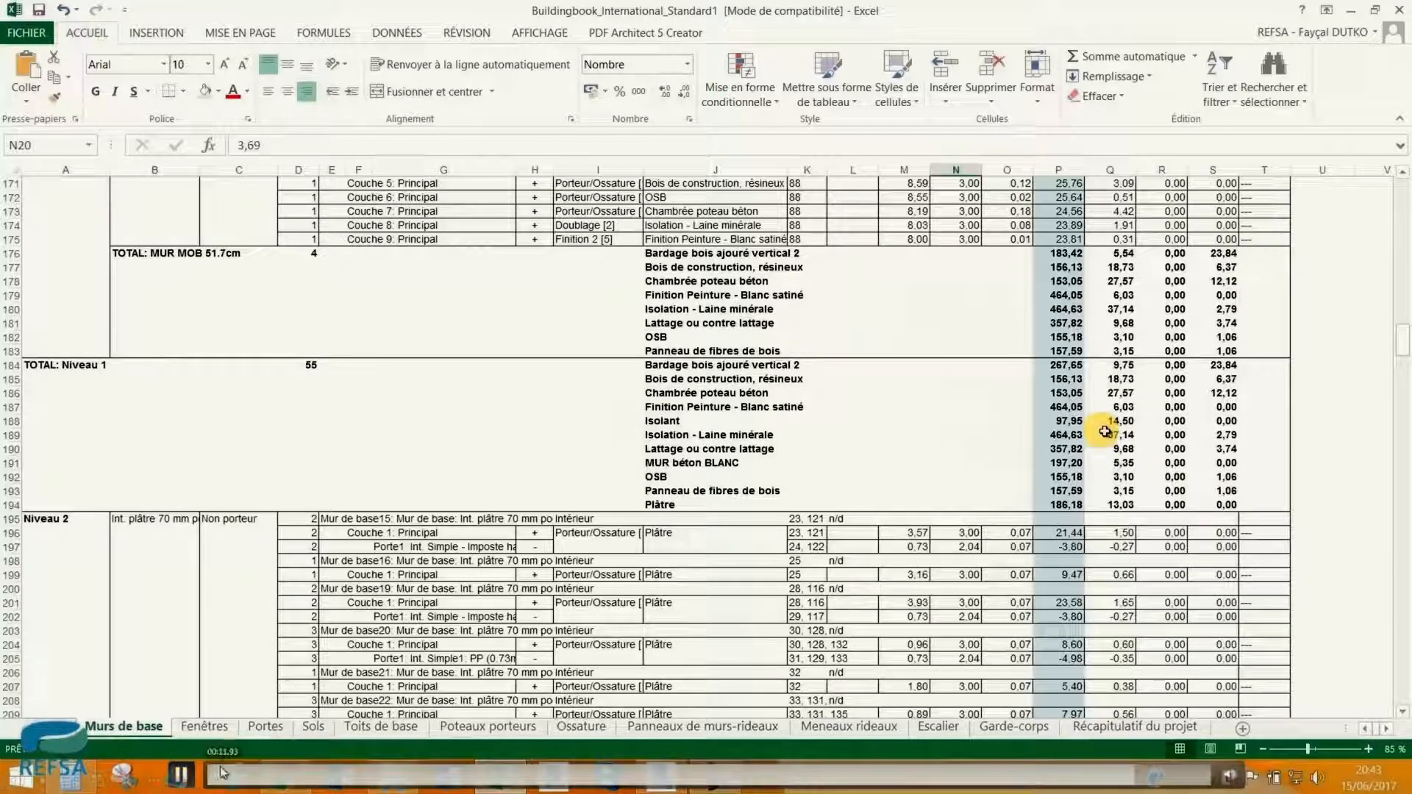
scroll(1134, 341, "up", 4)
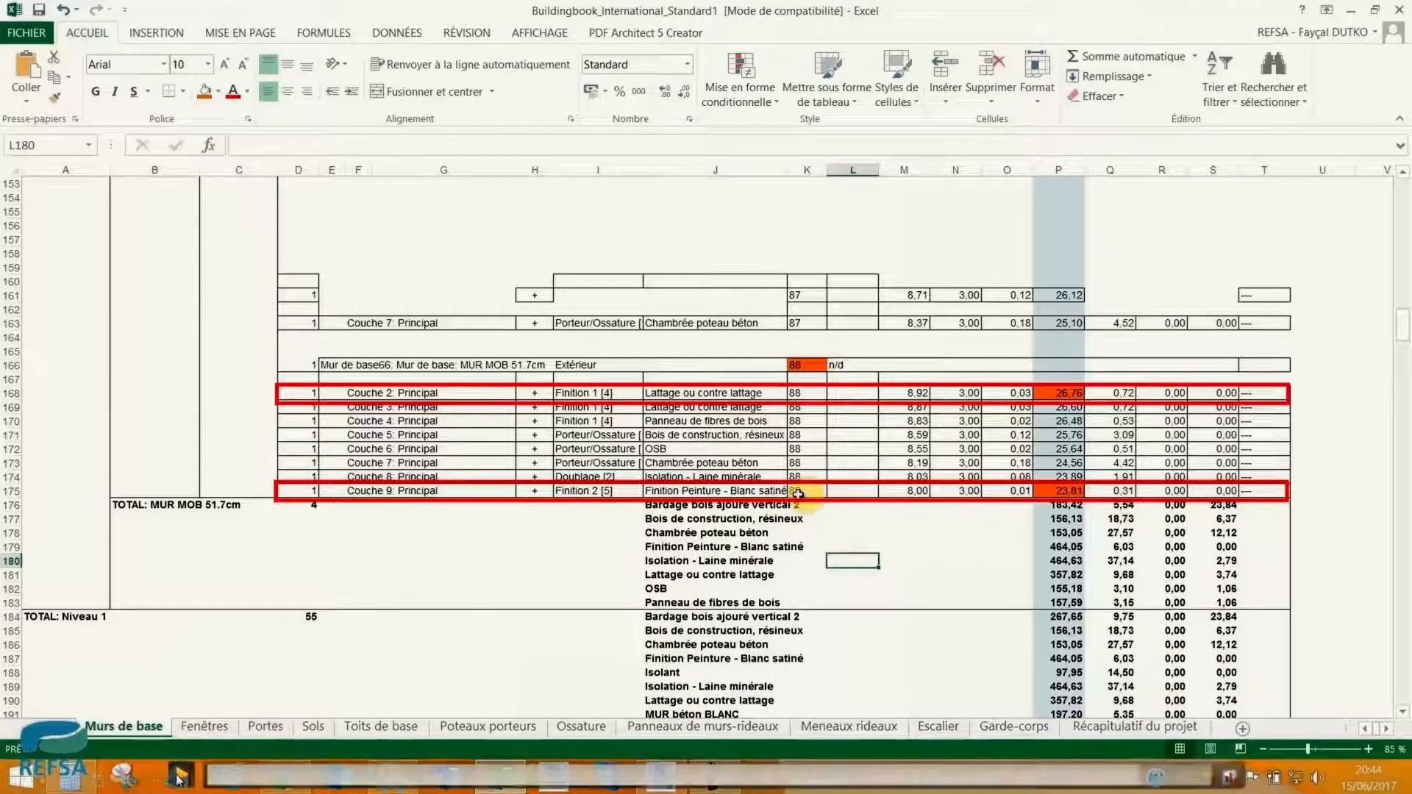
scroll(800, 492, "down", 4)
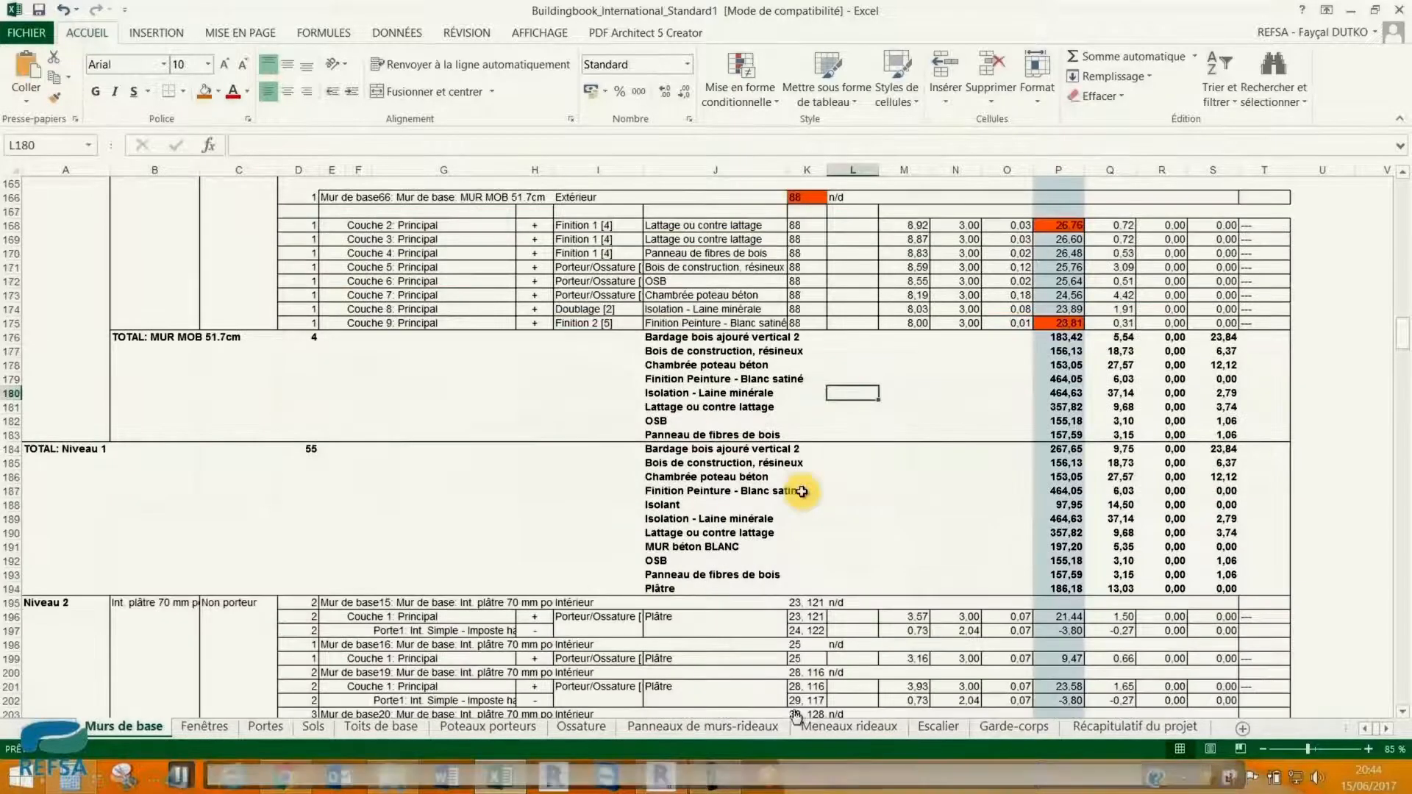
scroll(801, 492, "up", 3)
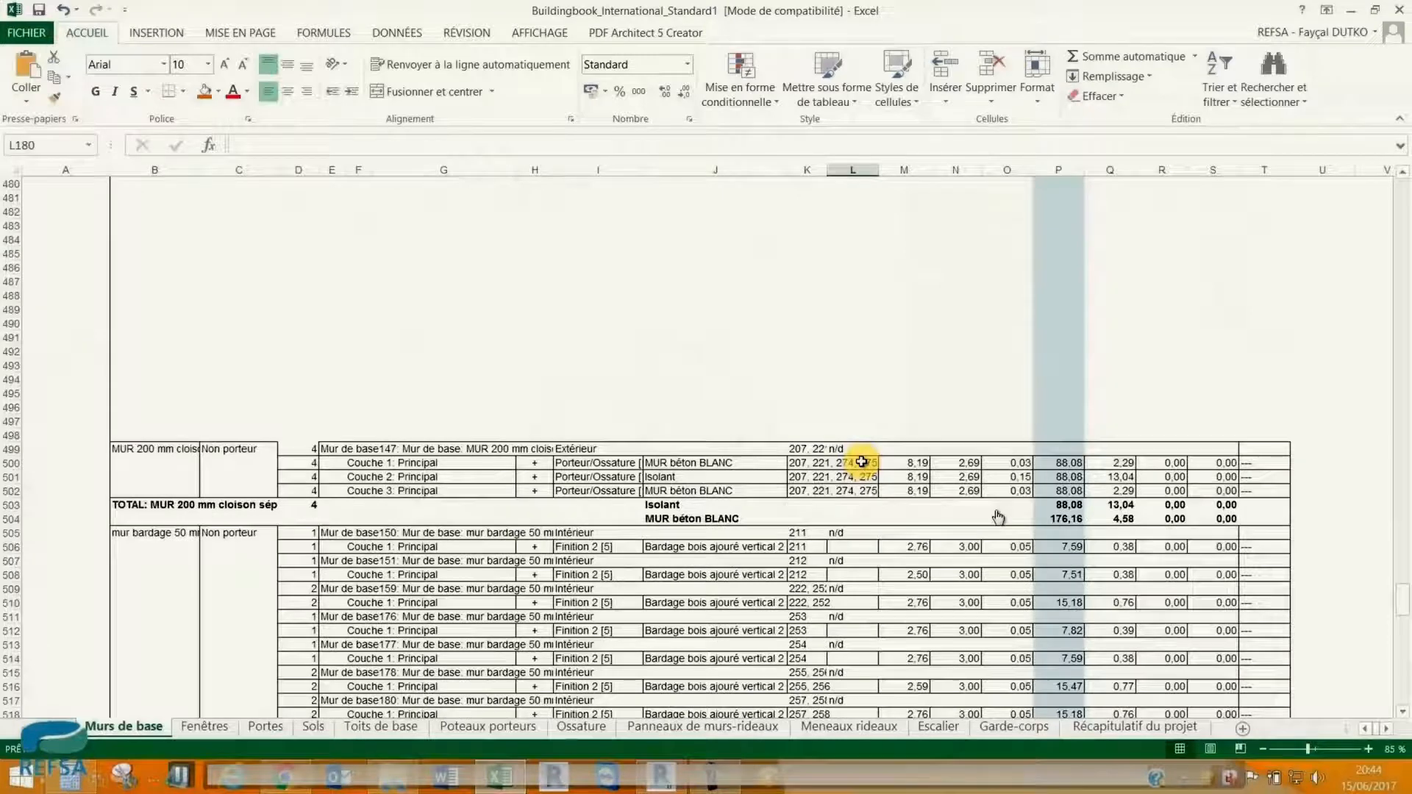
scroll(868, 465, "down", 20)
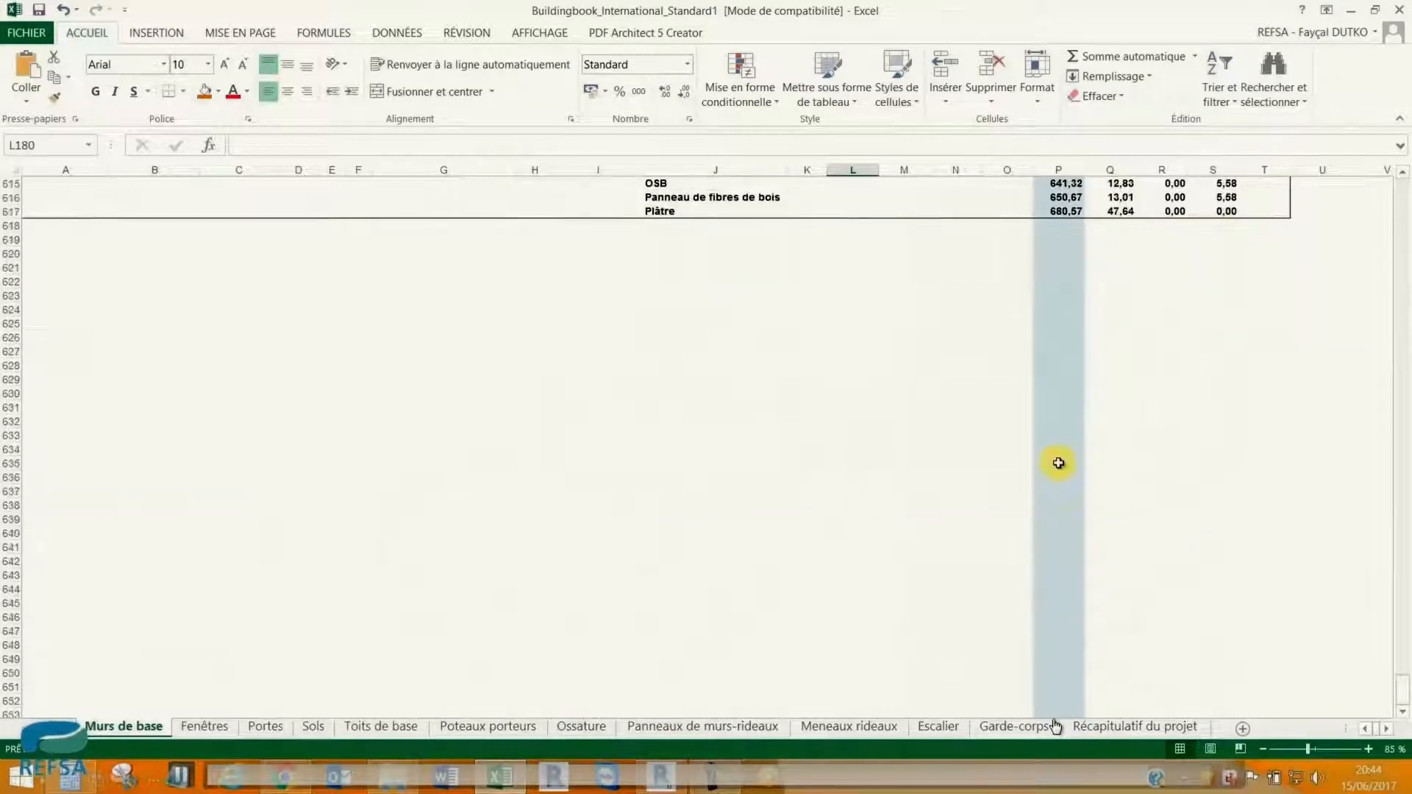
Check the material surface and volume totals for all levels at the end of the Murs de base sheet.
scroll(1058, 463, "up", 10)
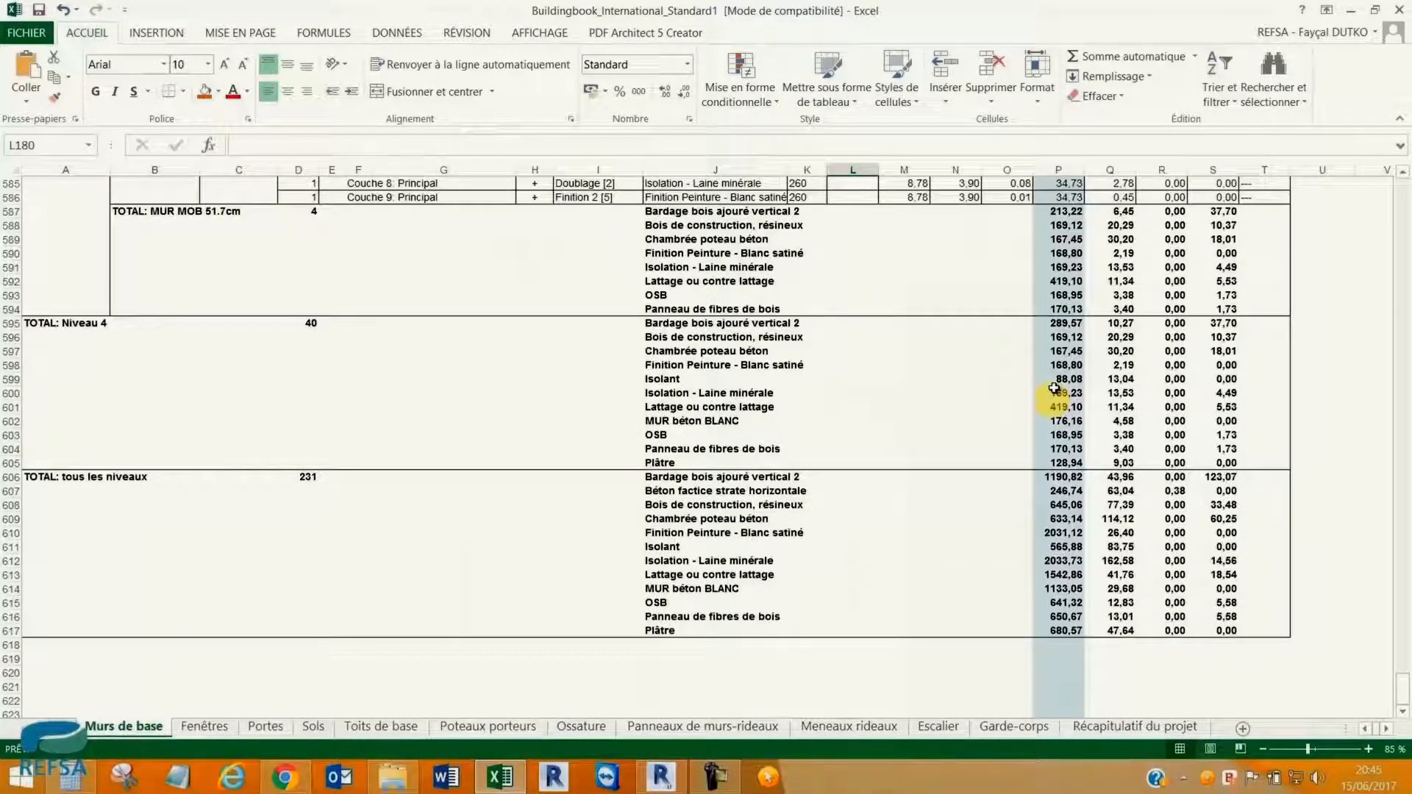
left_click(1058, 490)
left_click(1058, 476)
key("ctrl+shift+Down")
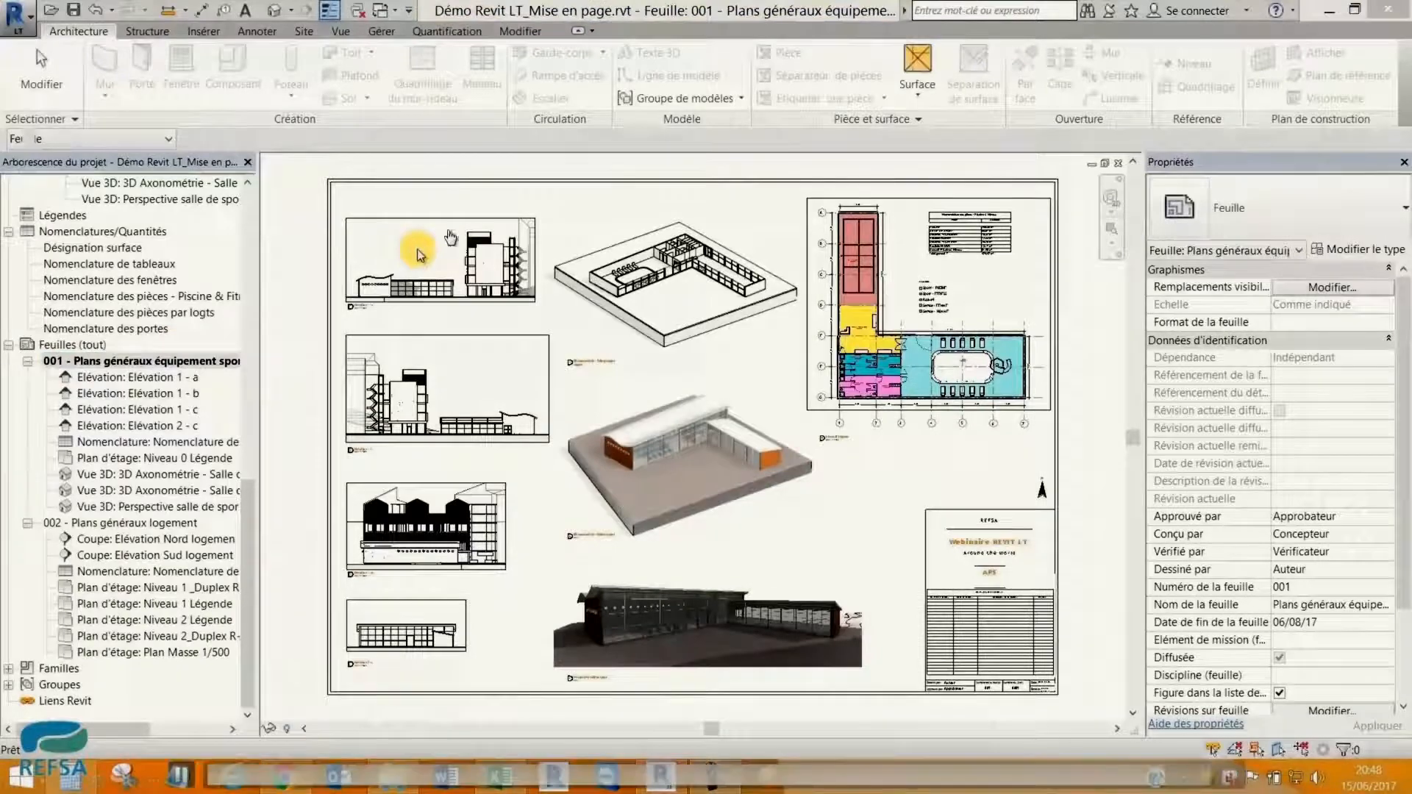
Switch to Revit and examine the north and south elevations and the Nomenclature des pièces par logts on sheet 002 - Plans généraux logement.
left_click(417, 255)
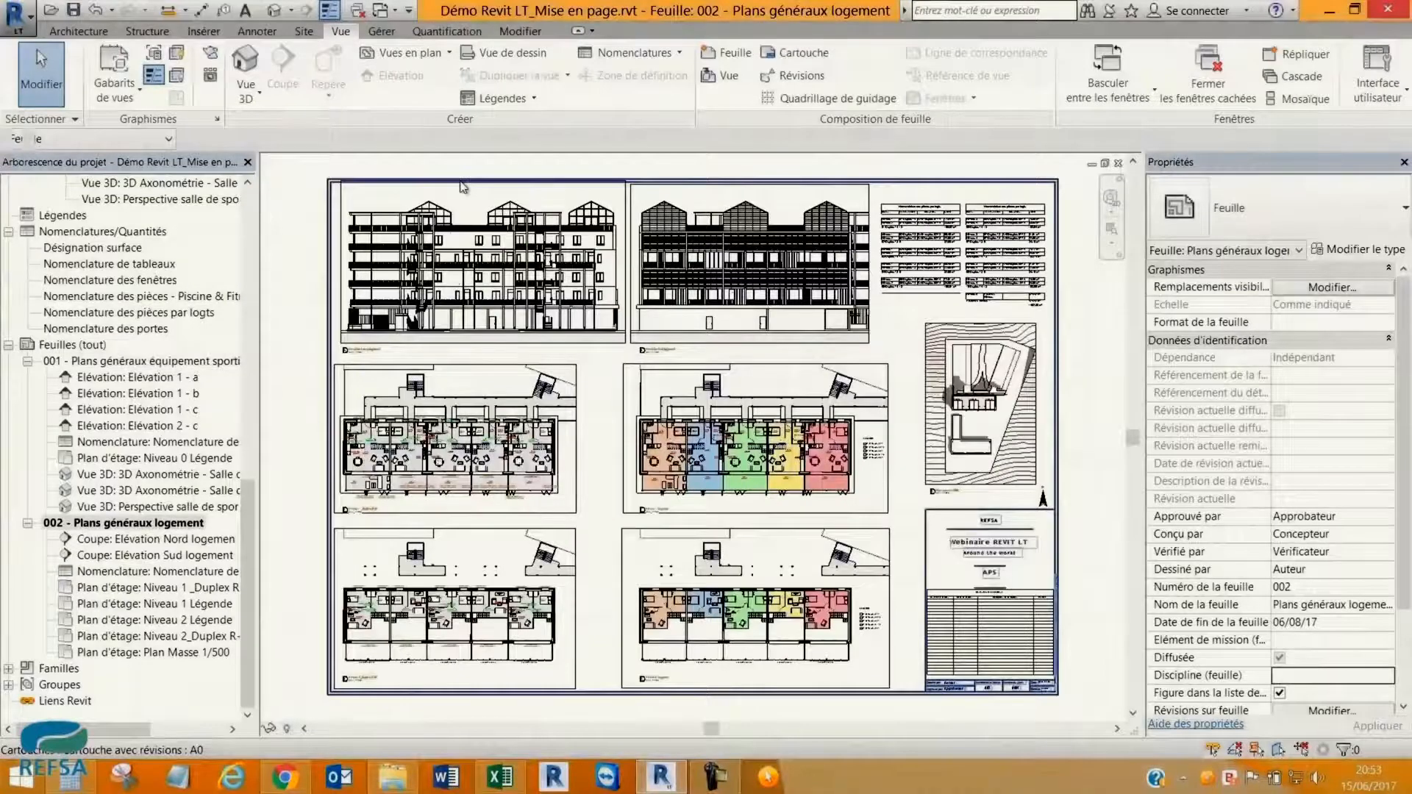
scroll(682, 380, "up", 2)
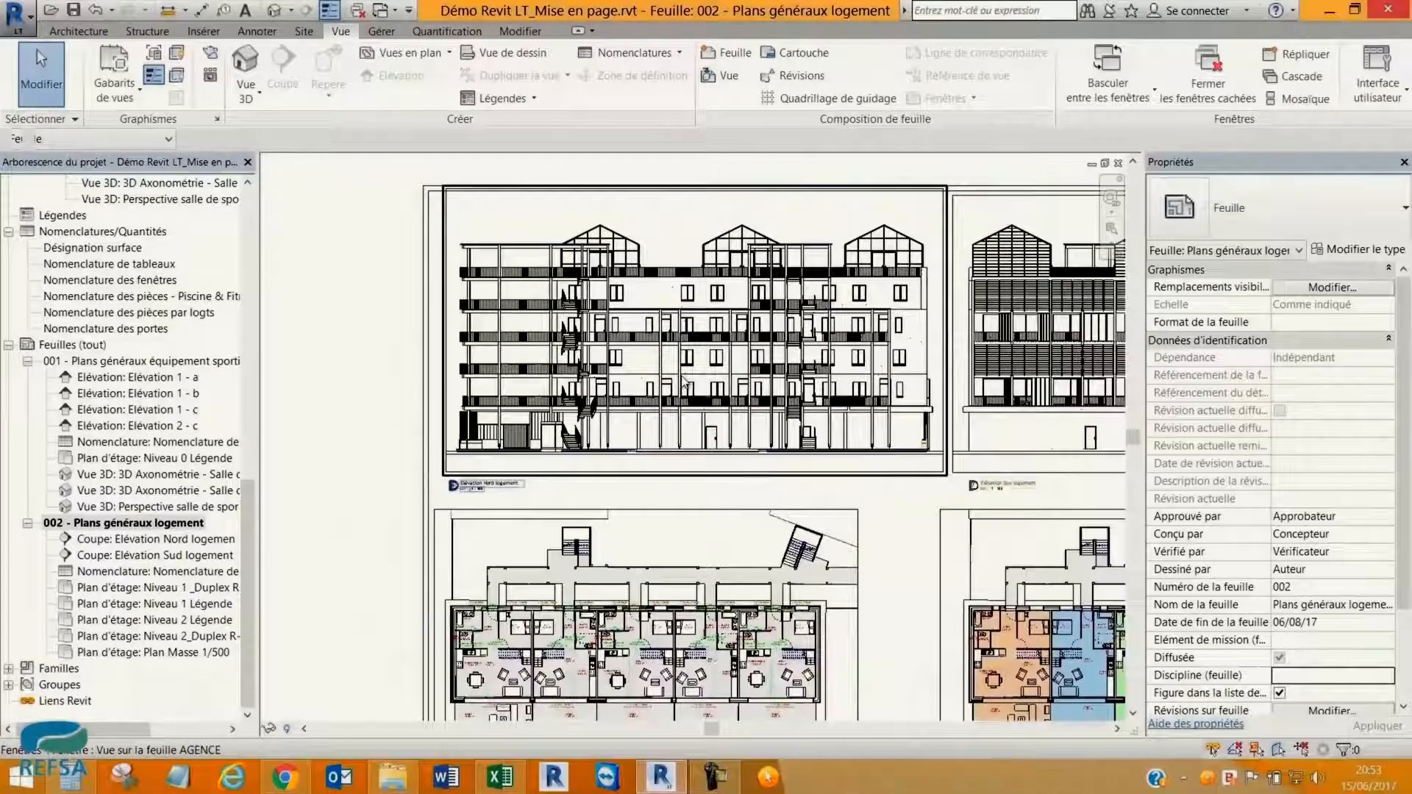
scroll(634, 406, "up", 3)
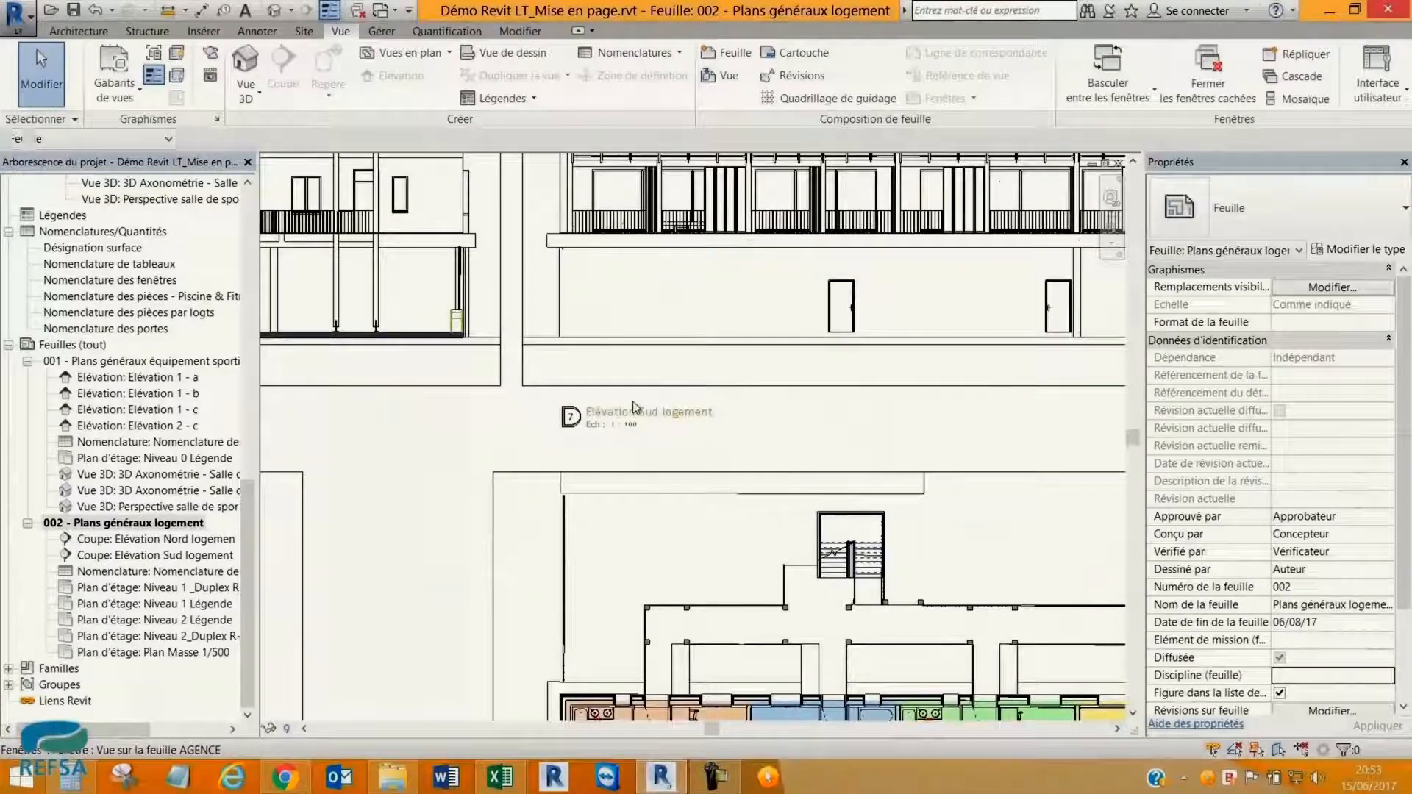
scroll(636, 408, "down", 2)
middle_click_drag(855, 272, 632, 424)
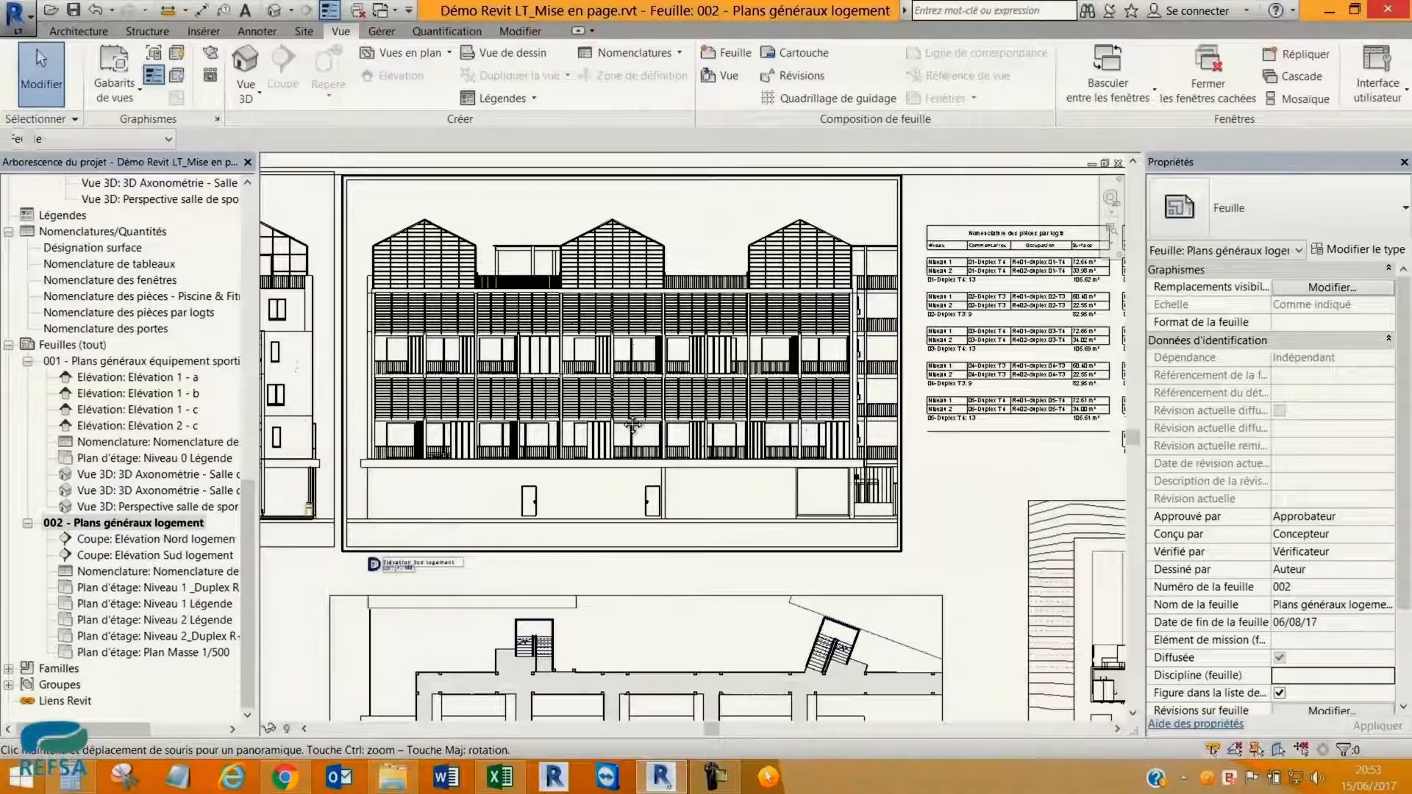
middle_click_drag(947, 268, 339, 311)
scroll(338, 311, "up", 3)
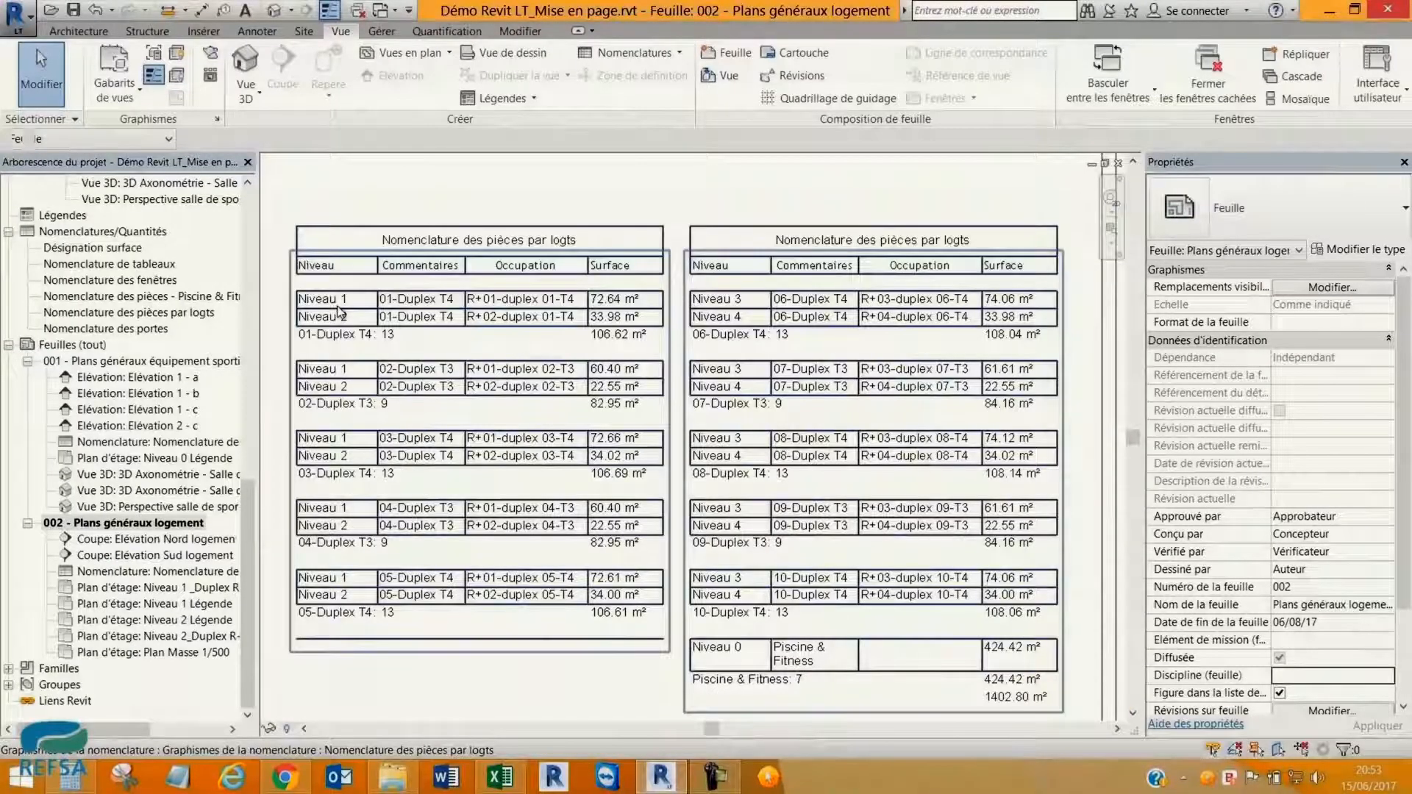